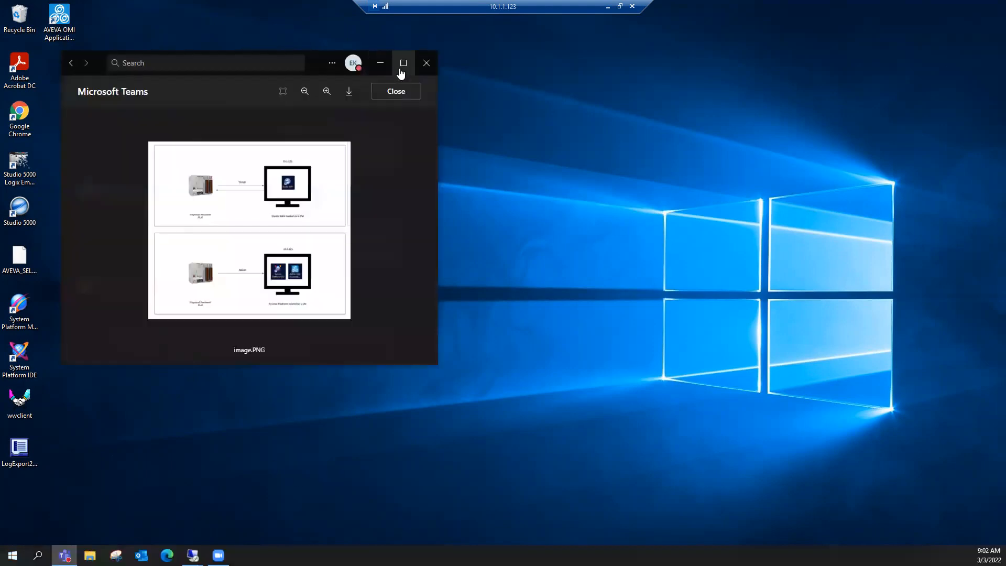
- Enlarge the network diagram and examine how the Rockwell PLC connects to the Studio 5000 and System Platform VMs, then return to the remote desktop
click(400, 69)
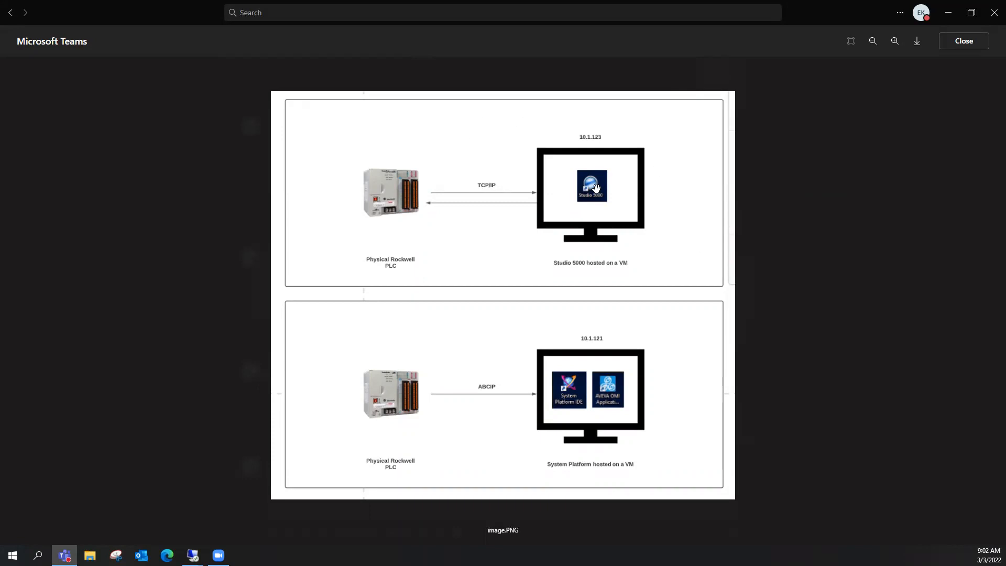
scroll(596, 188, up, 1)
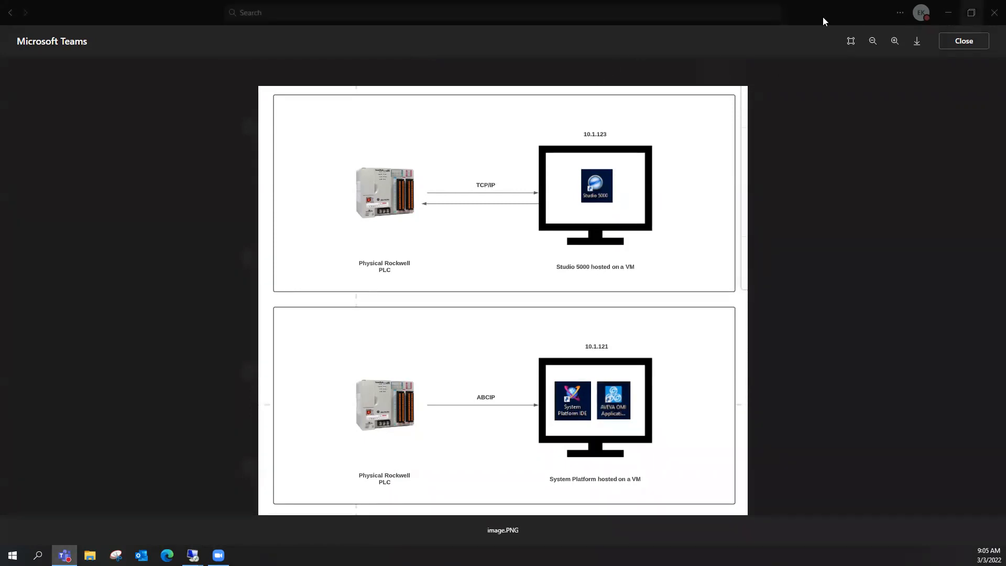
key(alt+Tab)
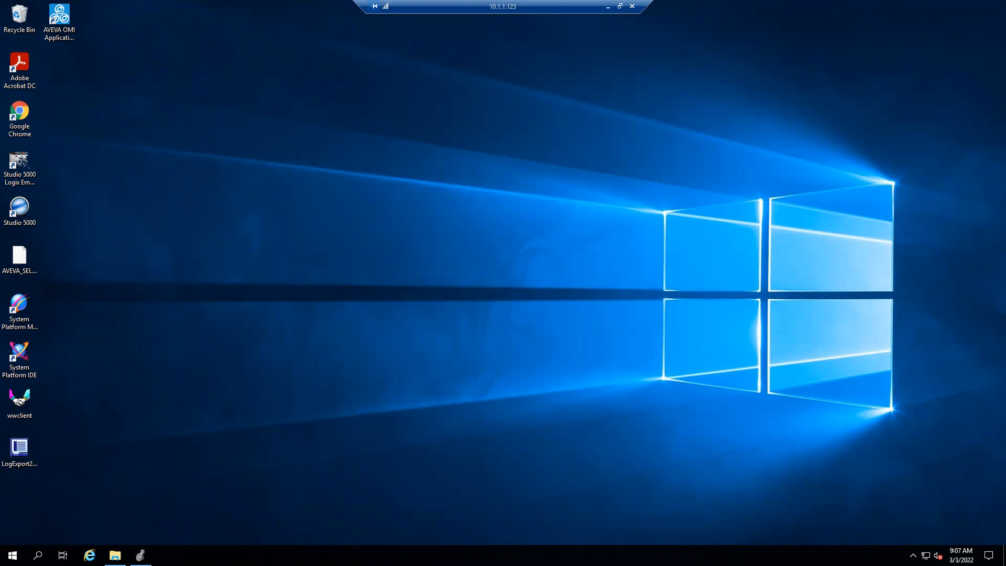
- Switch to Logix Designer, open the AVEVA_SELECT controller tags, and look through the member structure of the VLV001 and VLV002 valve tags
click(140, 556)
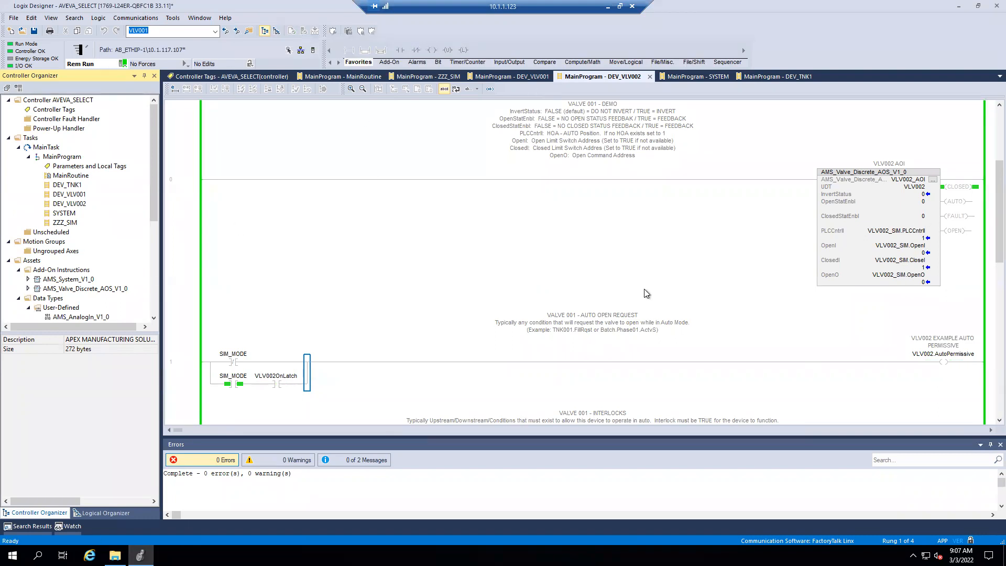
click(234, 77)
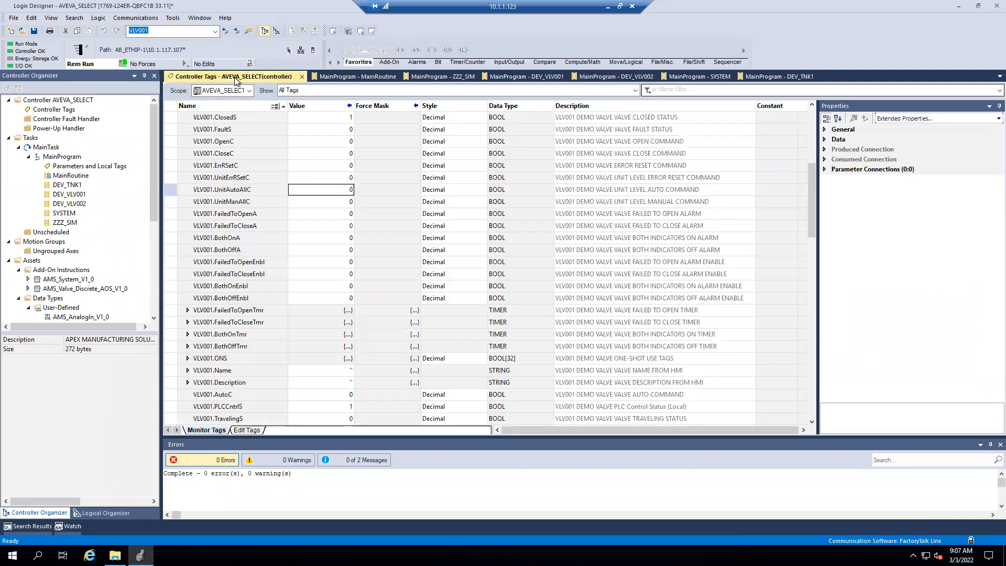
scroll(429, 187, up, 6)
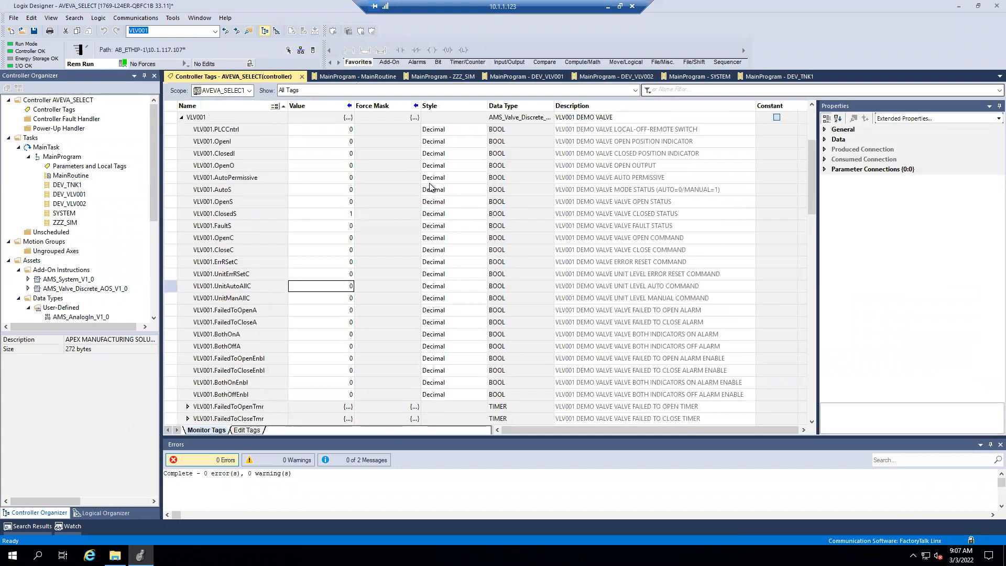
scroll(429, 186, up, 1)
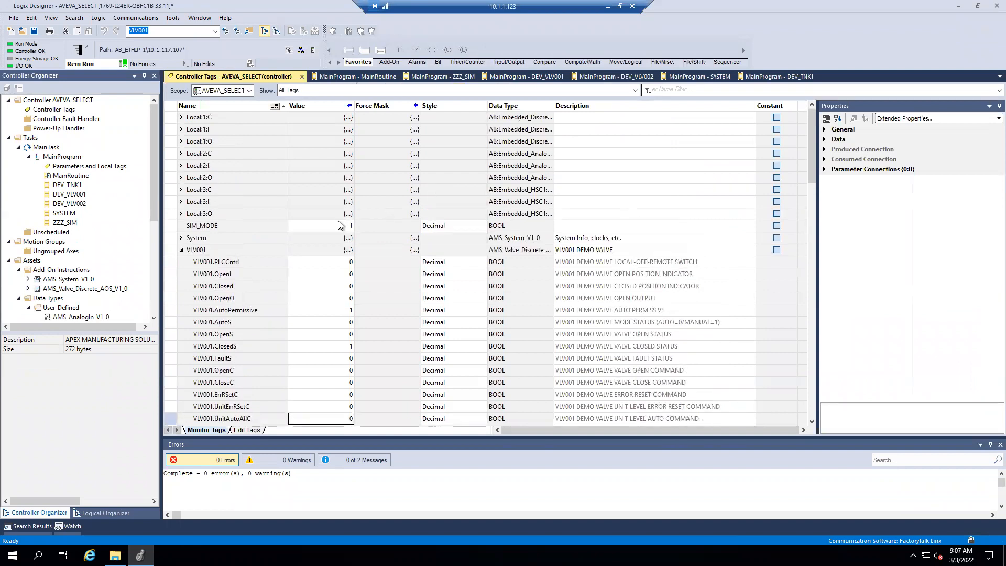
scroll(338, 225, down, 3)
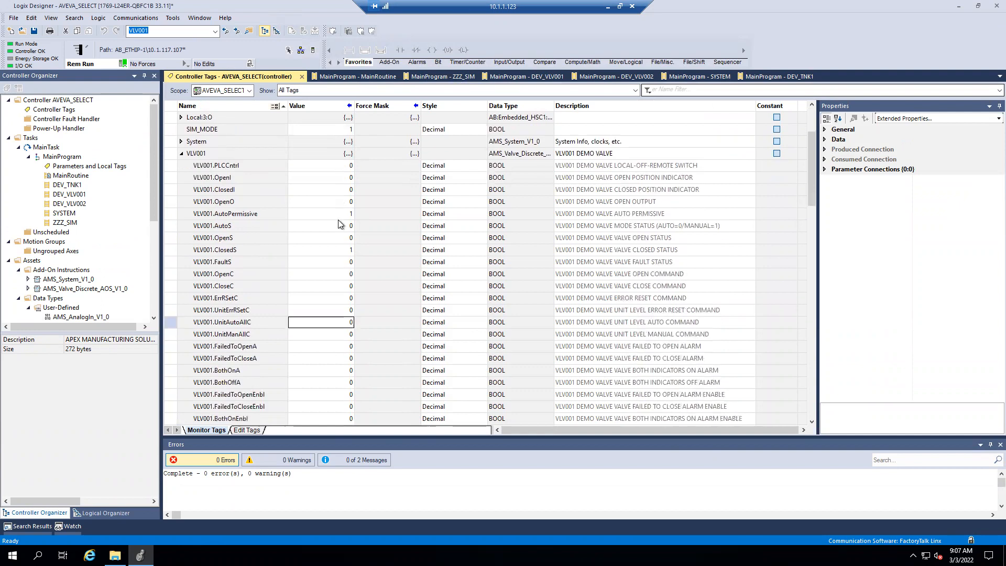
scroll(341, 225, down, 1)
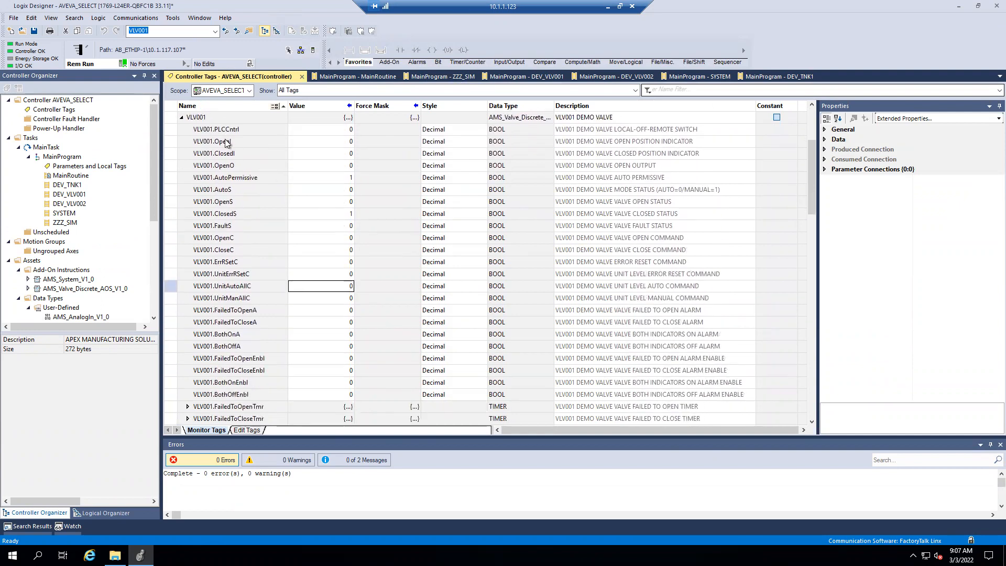
scroll(213, 182, down, 5)
scroll(215, 188, down, 10)
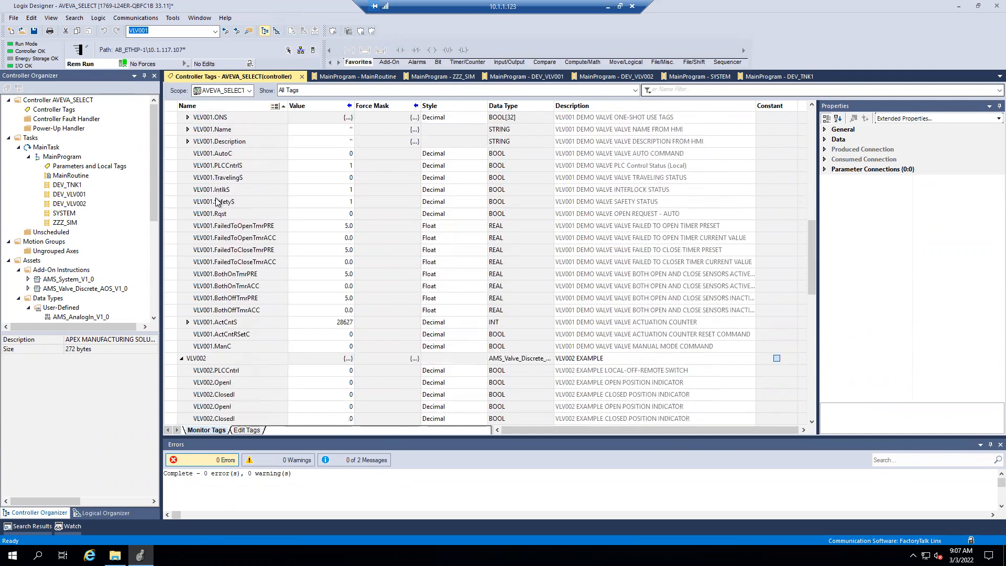
scroll(217, 202, down, 5)
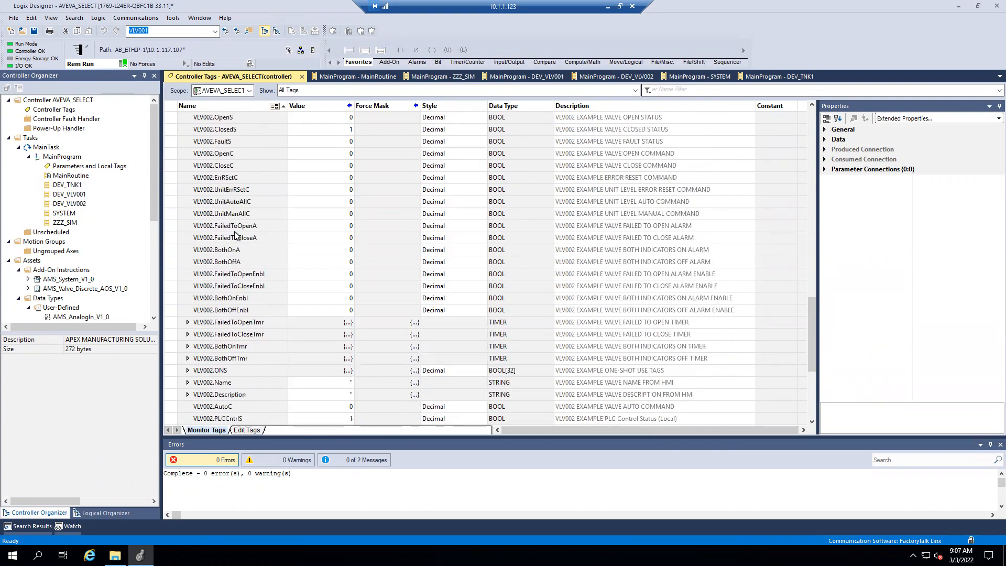
- Review VLV001's status, interlock, timer preset and actuation counter members, along with the start of the VLV002 structure
scroll(244, 244, up, 7)
scroll(244, 244, up, 6)
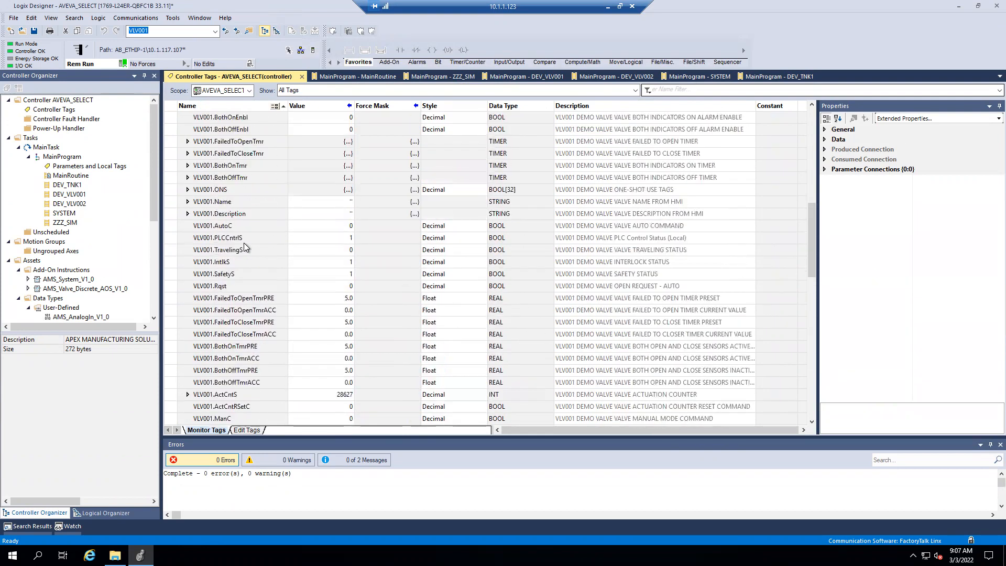
scroll(245, 248, down, 1)
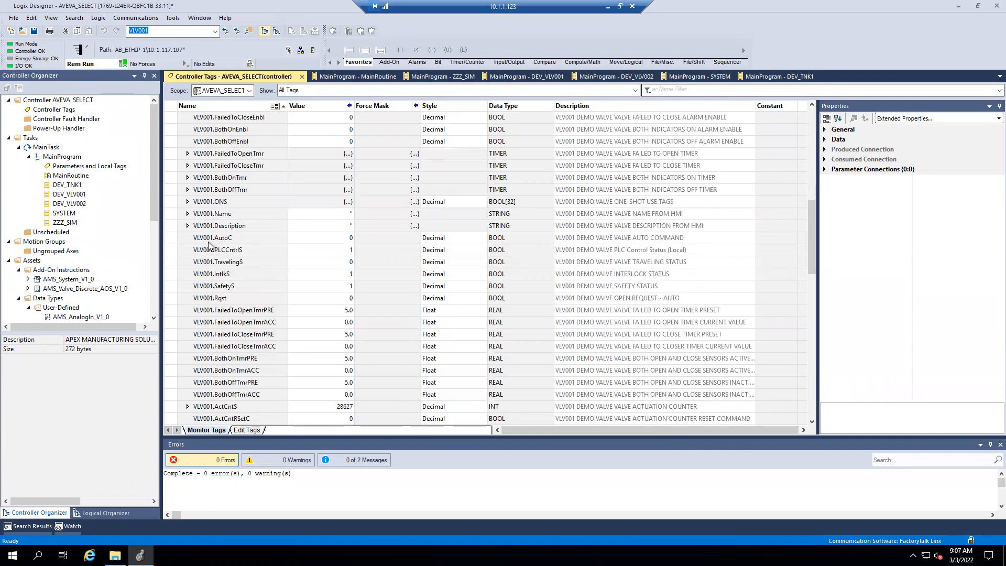
scroll(209, 245, down, 5)
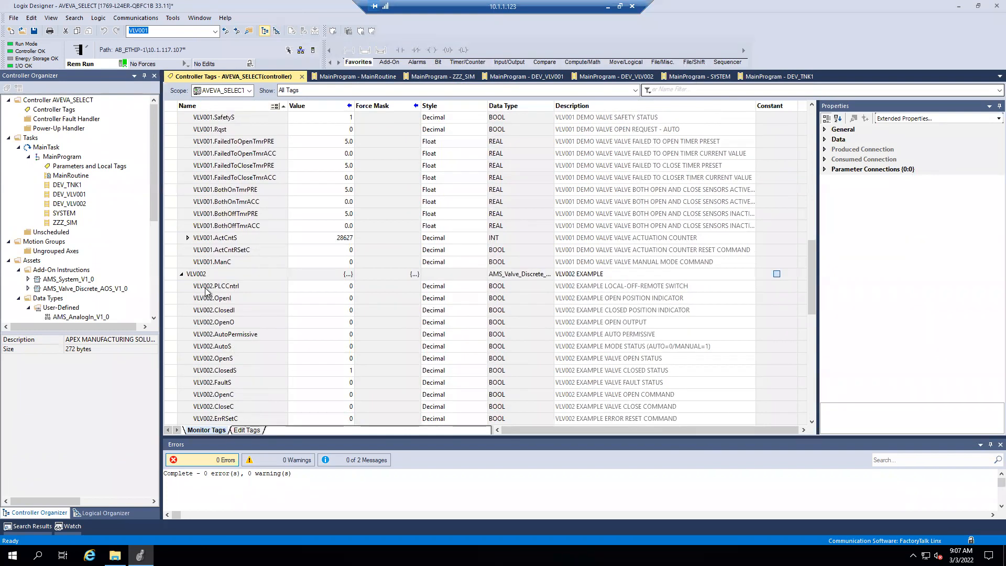
scroll(205, 290, up, 4)
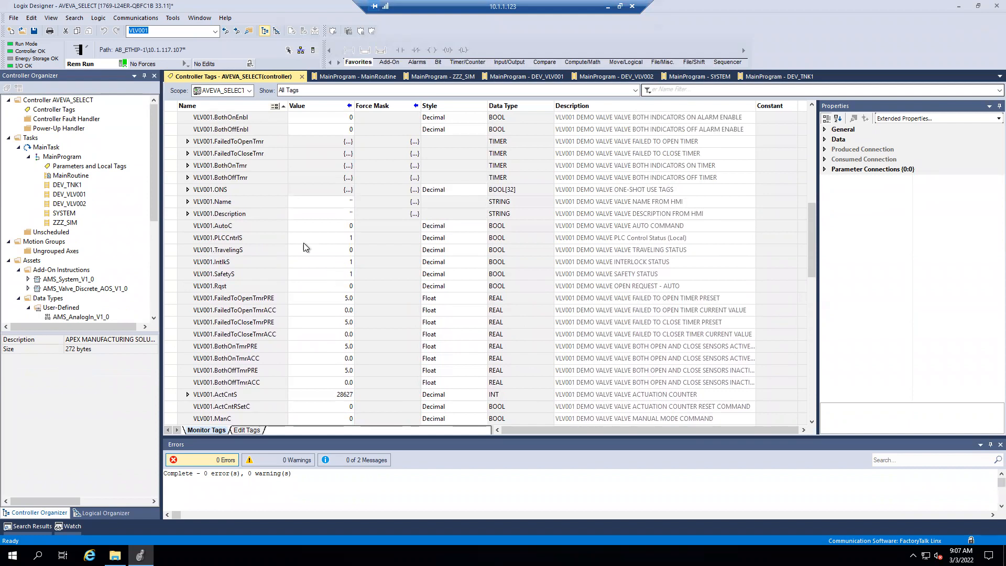
scroll(304, 242, down, 1)
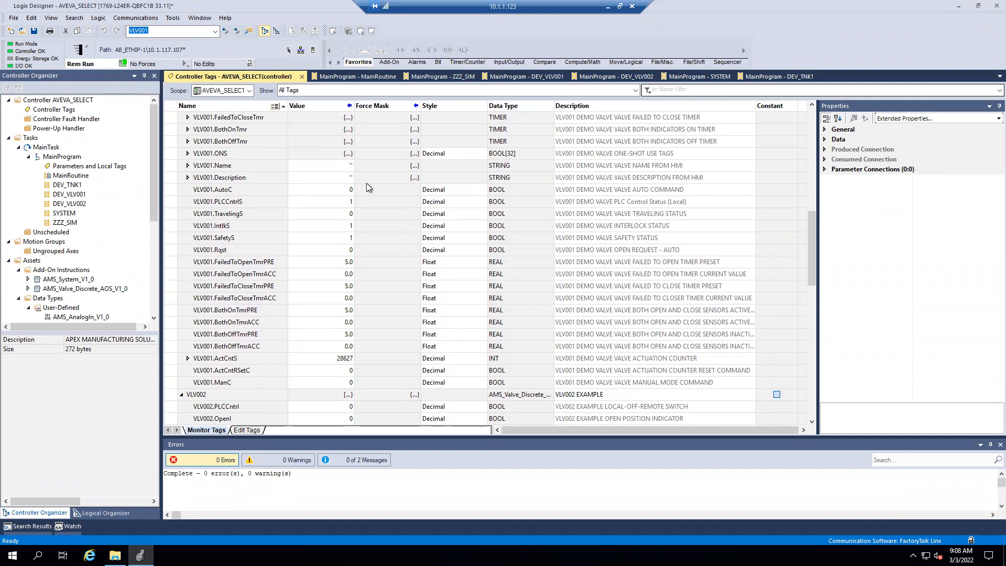
scroll(344, 263, down, 2)
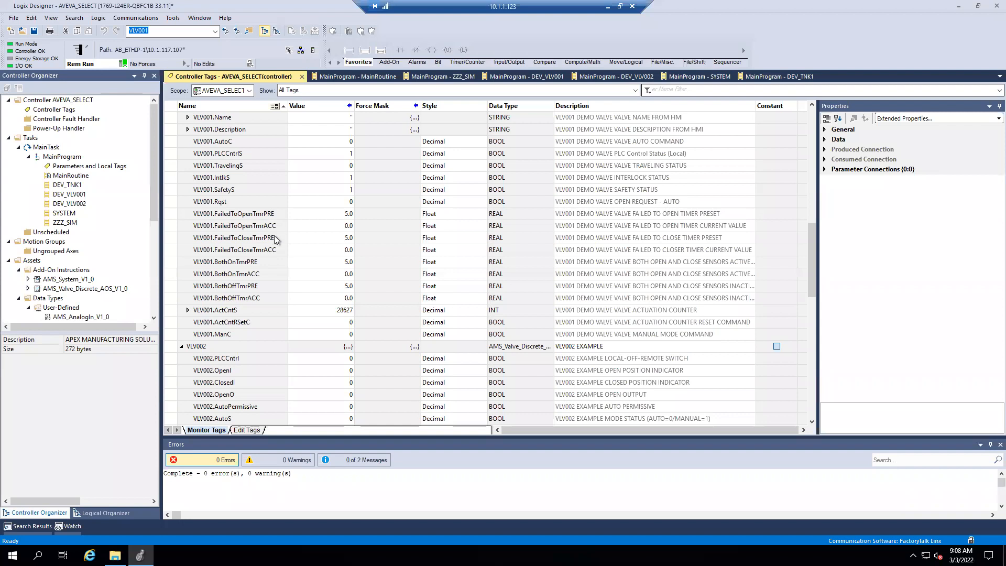
scroll(264, 205, down, 2)
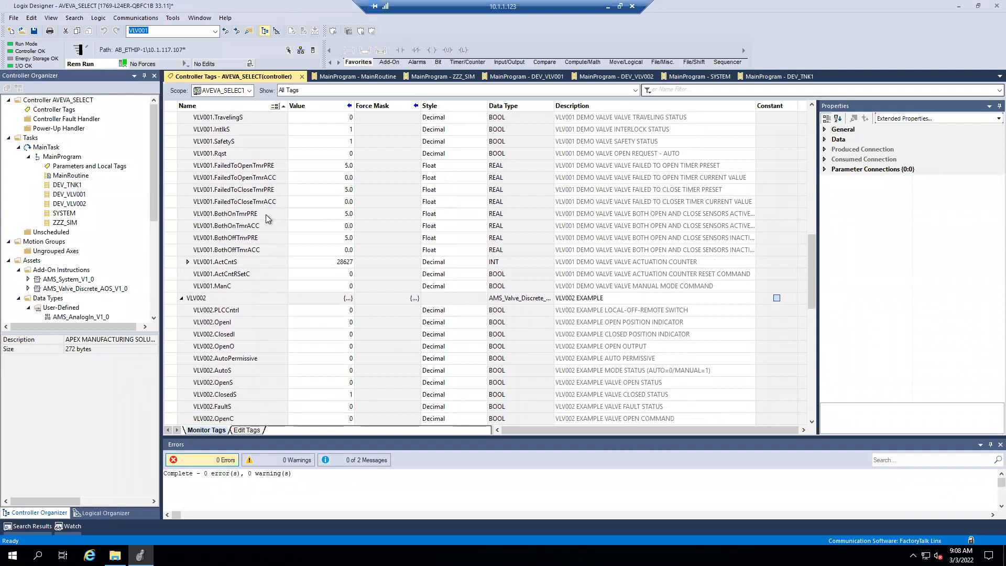
scroll(270, 248, down, 2)
scroll(278, 318, up, 2)
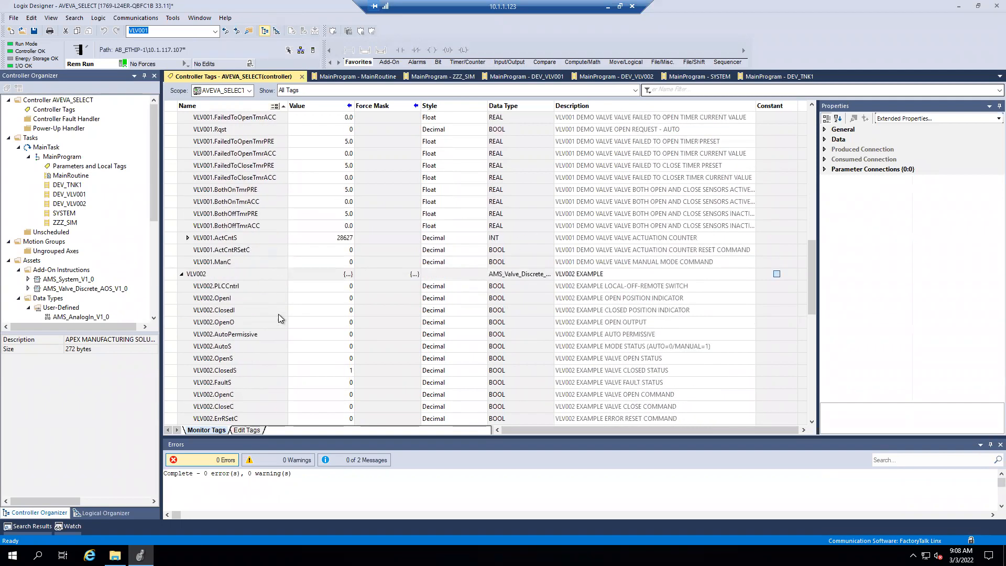
- Look back over VLV001's command, alarm, alarm enable and HMI name and description members in the controller tags
scroll(278, 319, up, 2)
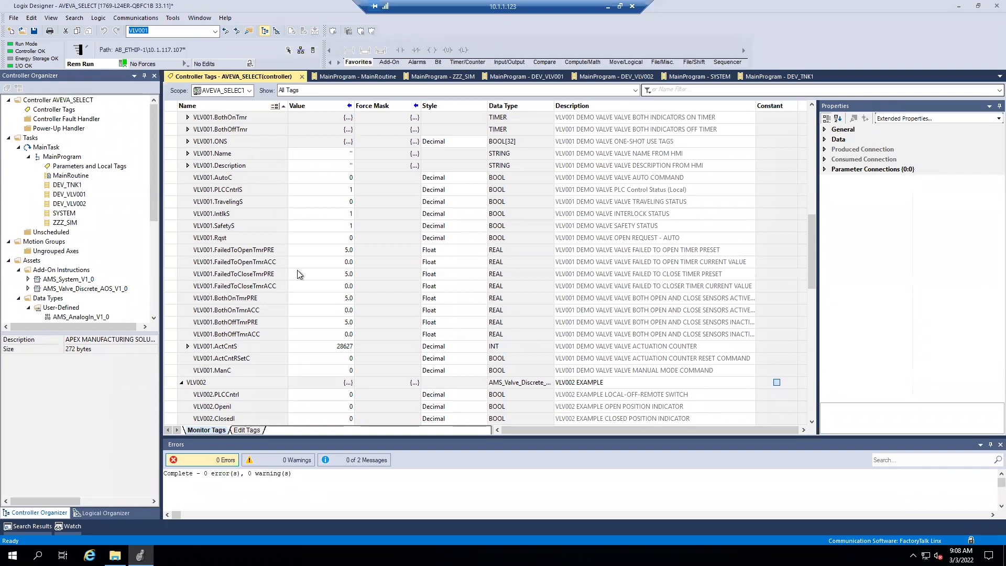
scroll(298, 271, up, 6)
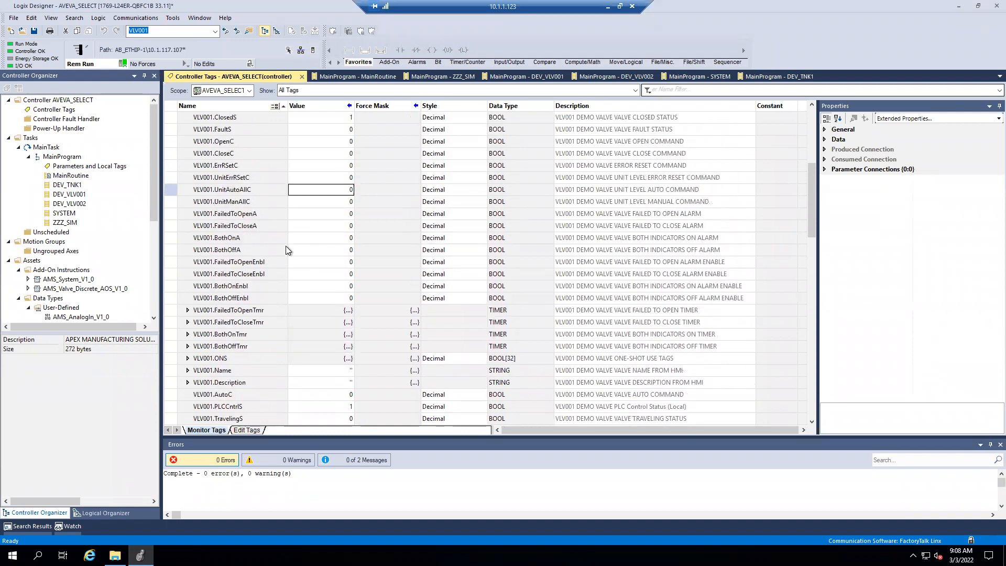
scroll(283, 241, up, 4)
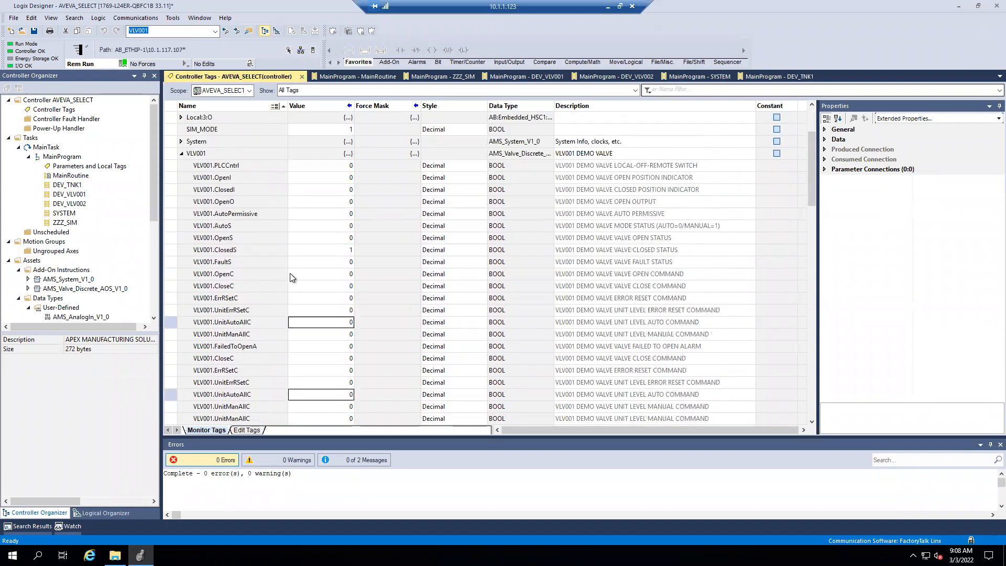
scroll(291, 273, down, 6)
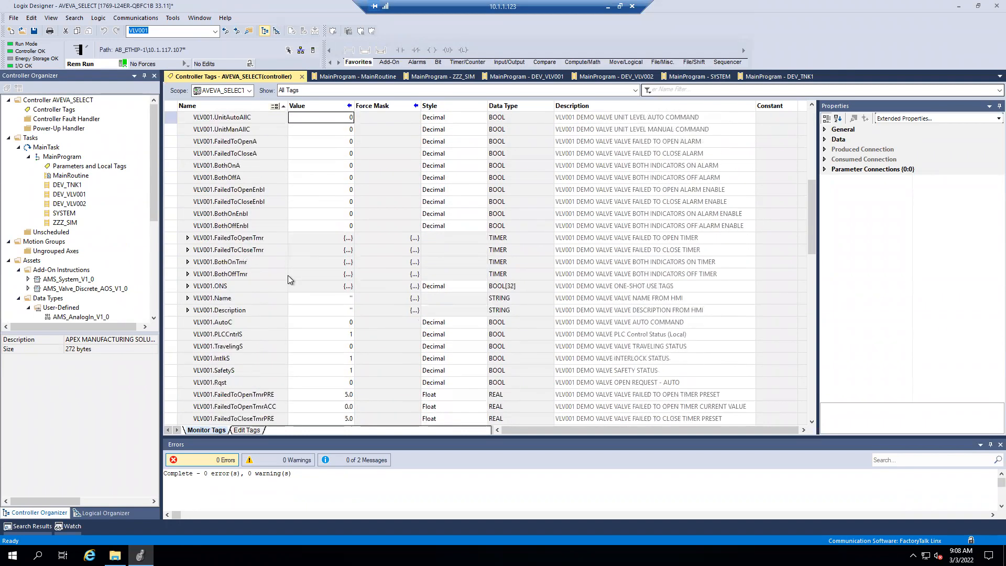
scroll(275, 274, down, 3)
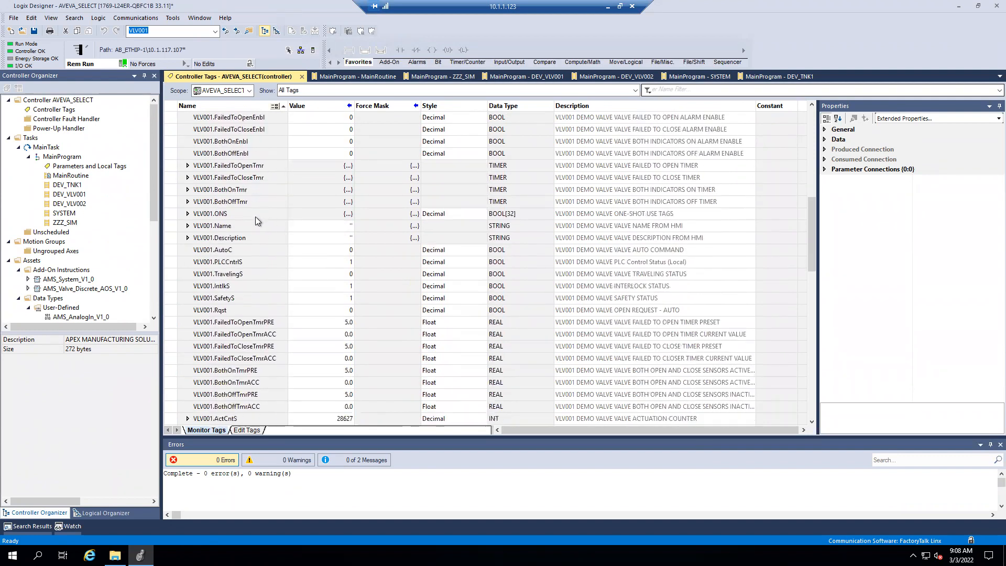
scroll(247, 275, up, 5)
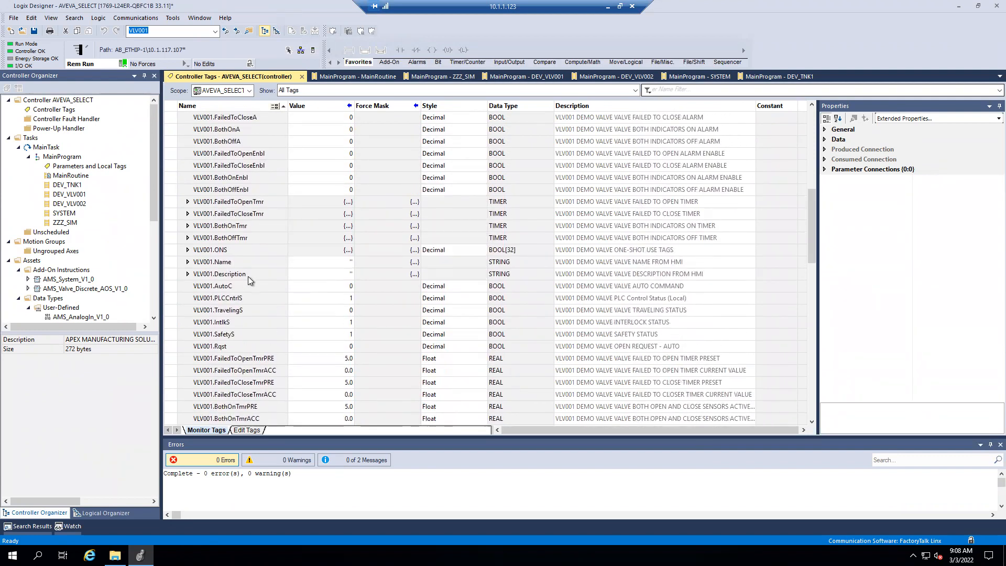
scroll(249, 281, up, 6)
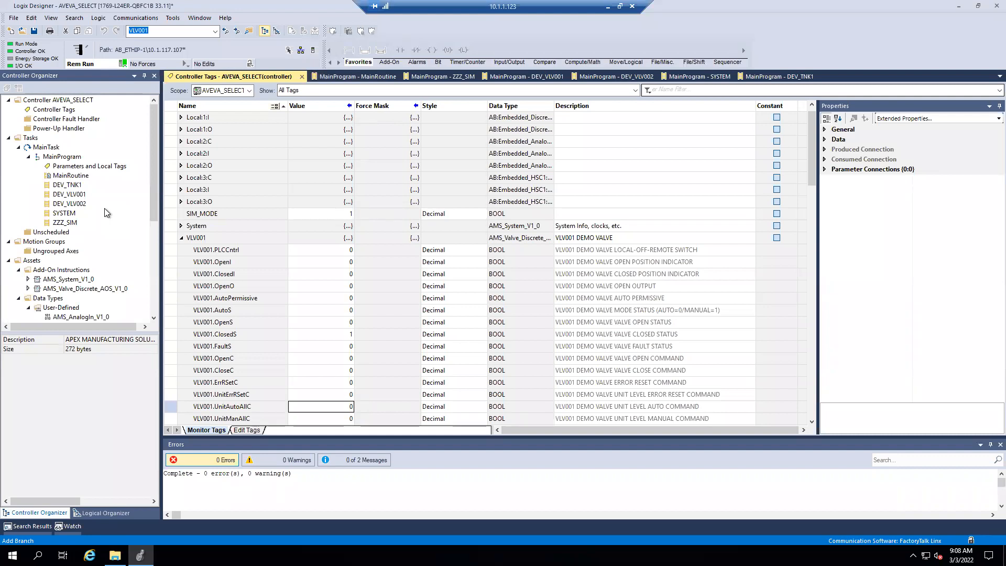
- Review the subroutine calls in MainRoutine, including the DEV_TNK1 rung, and open the DEV_VLV001 routine
click(336, 77)
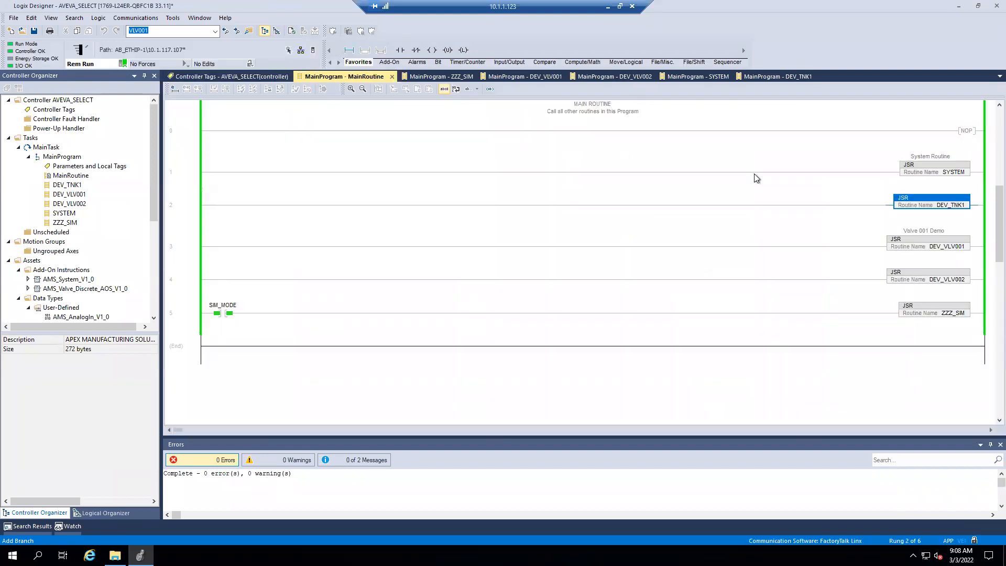
click(778, 215)
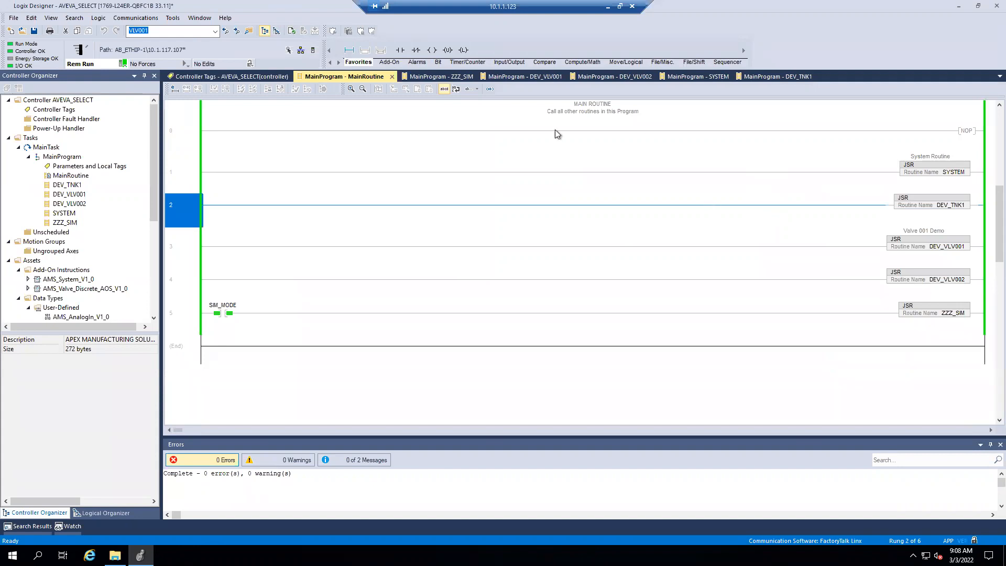
click(542, 77)
- Examine the DEV_VLV001 rungs for the valve Add-On Instruction, auto open request, interlocks and safety interlocks
scroll(84, 206, down, 4)
scroll(84, 207, down, 2)
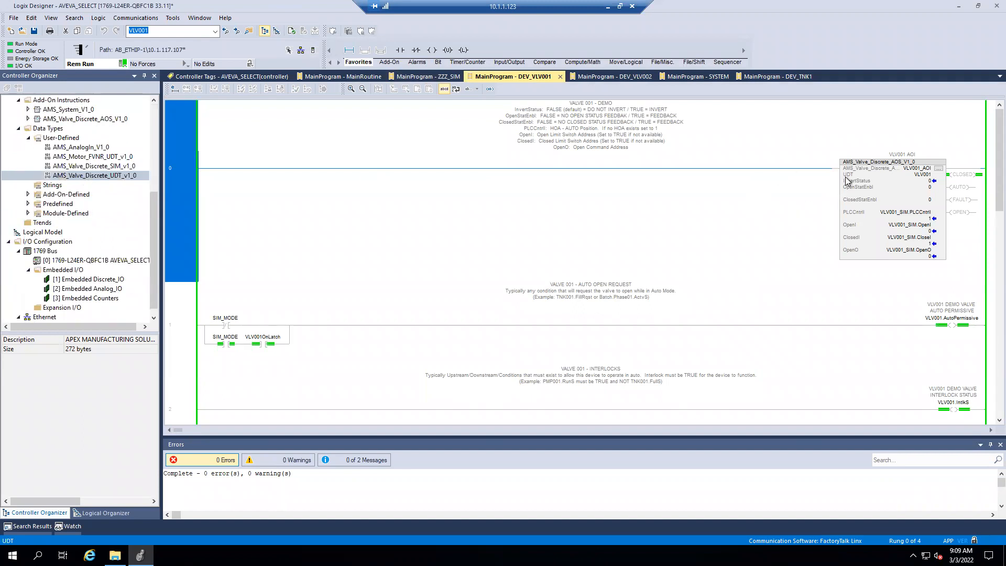
scroll(847, 181, down, 1)
scroll(848, 181, down, 5)
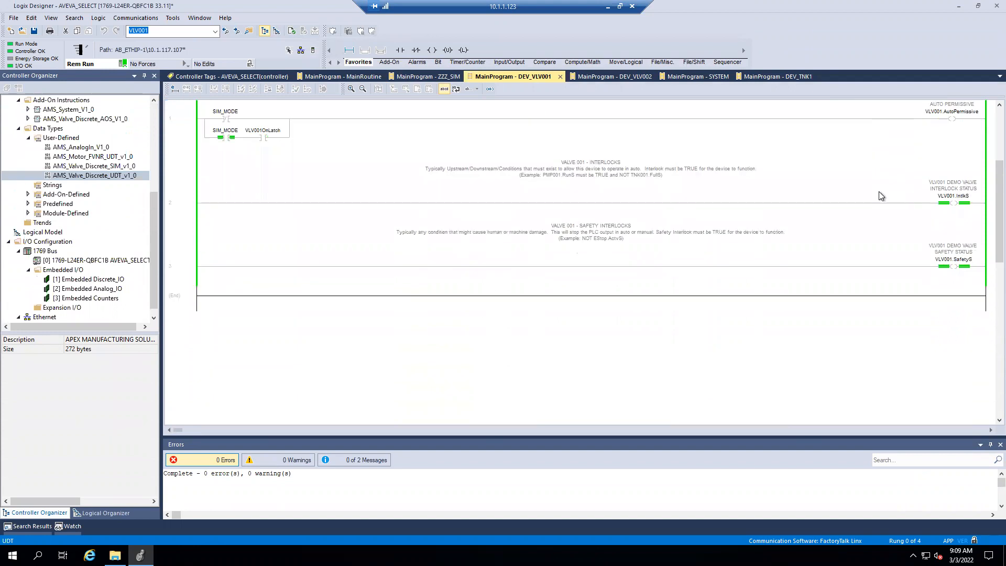
scroll(879, 208, down, 1)
scroll(879, 209, up, 7)
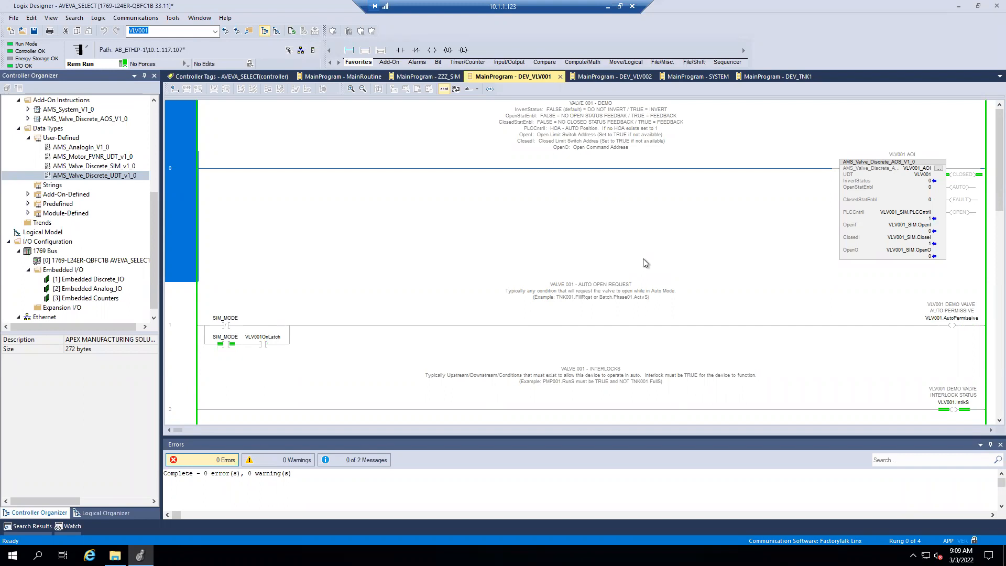
scroll(661, 262, down, 1)
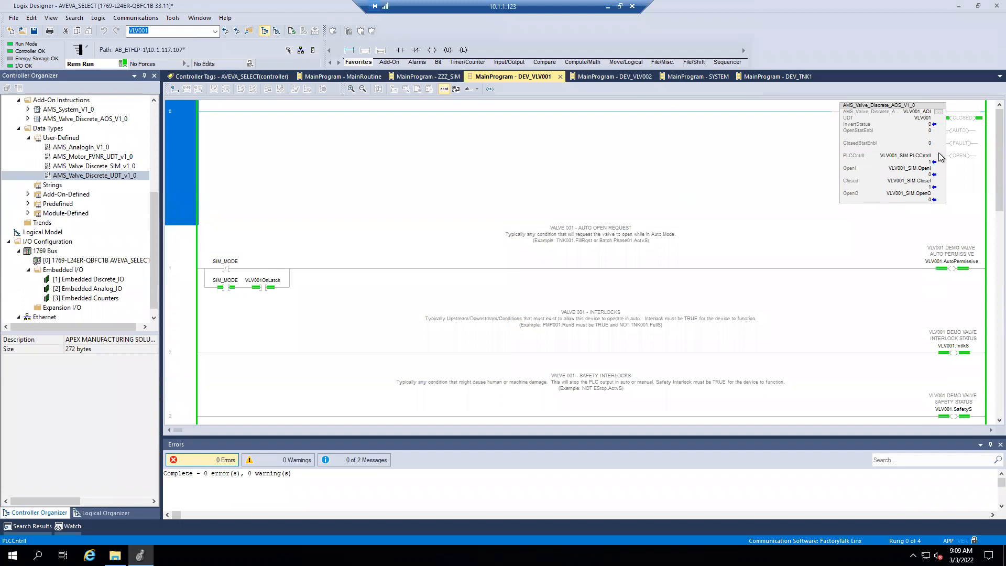
- Inspect the auto open request branch on rung 1 and the PLCCntrl parameter of the VLV001_AOI instruction on rung 0
click(481, 251)
scroll(577, 256, up, 3)
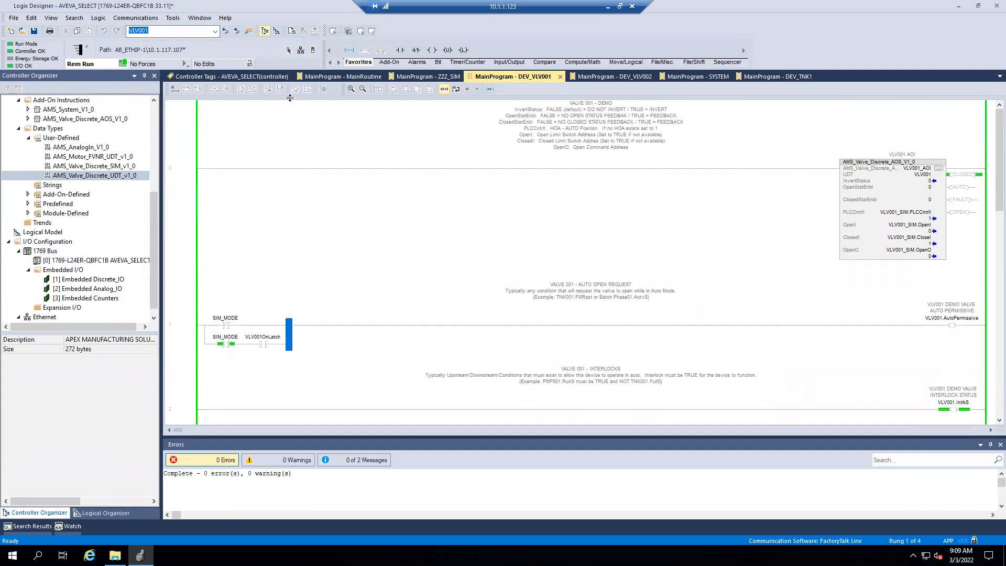
click(928, 214)
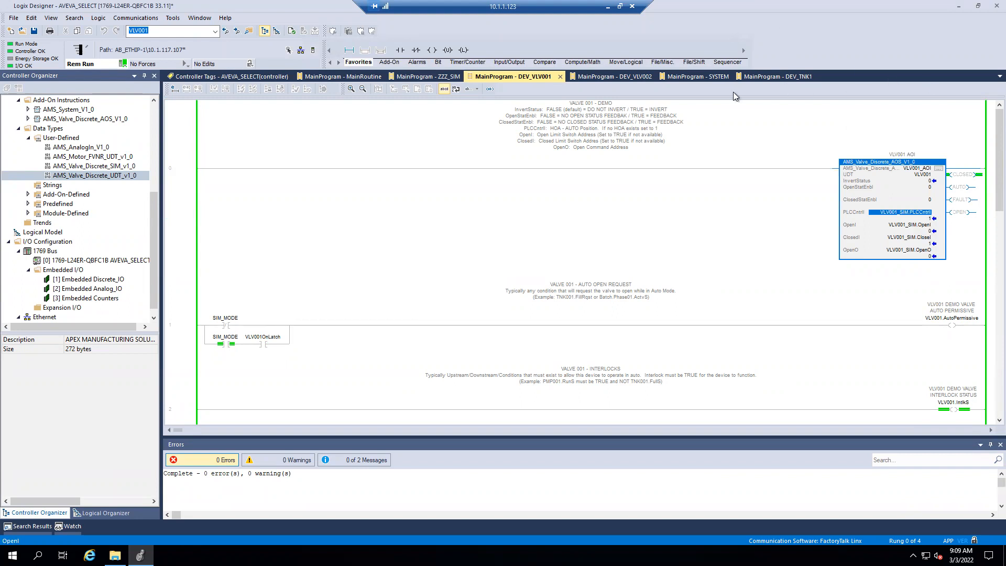
click(728, 208)
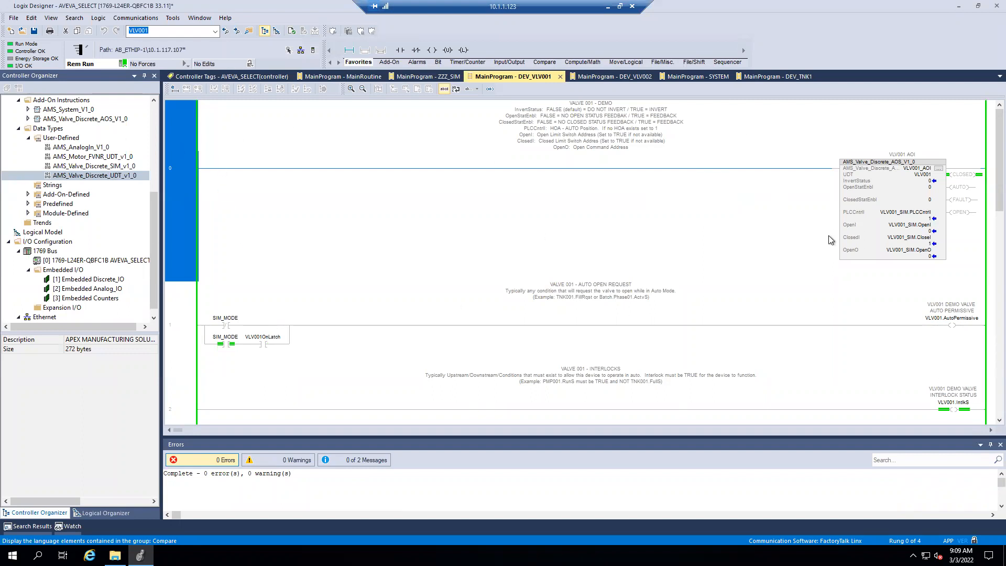
- Inspect the ClosedStatEnbl and InvertStatus parameters of the VLV001_AOI instruction on rung 0
click(913, 201)
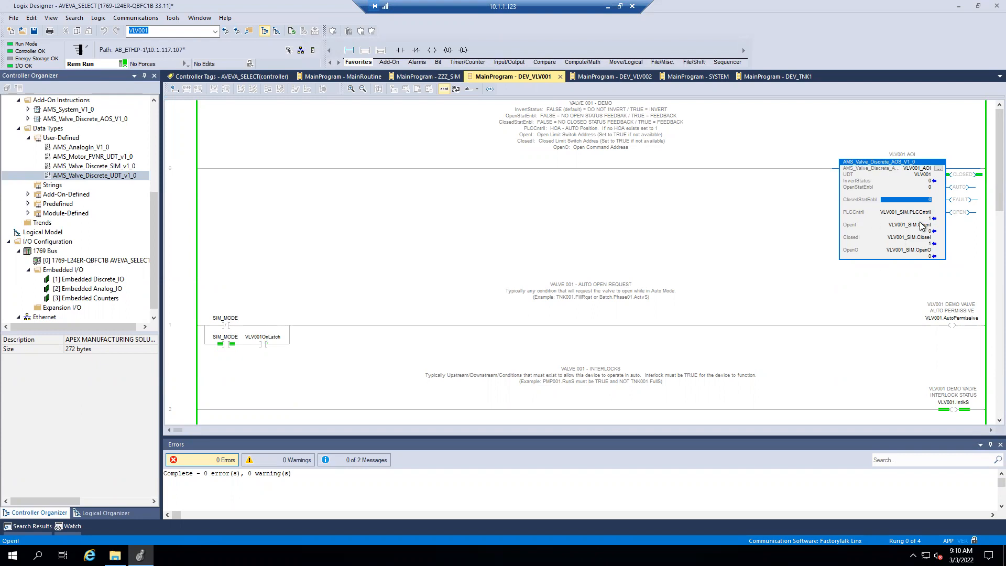
click(885, 181)
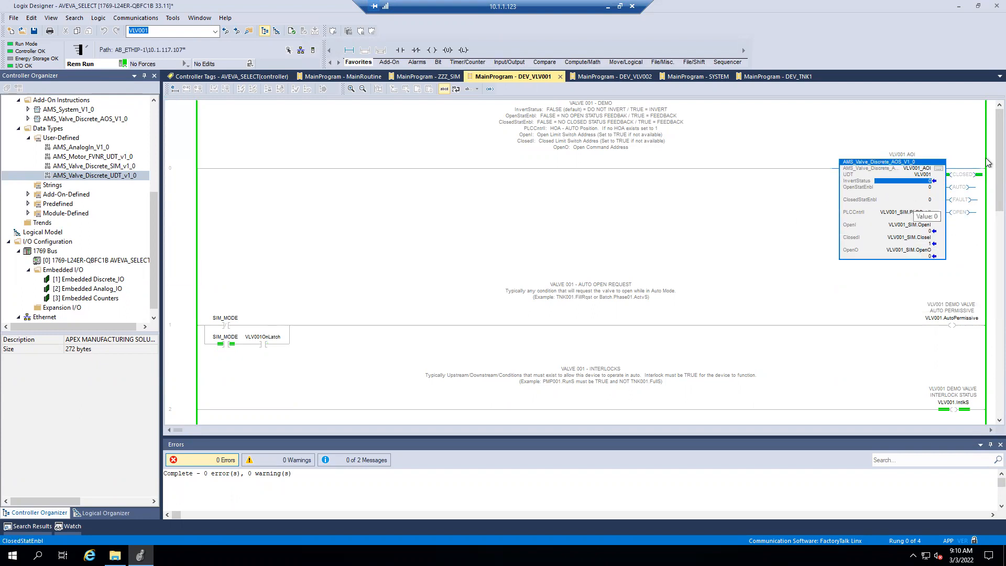
click(699, 228)
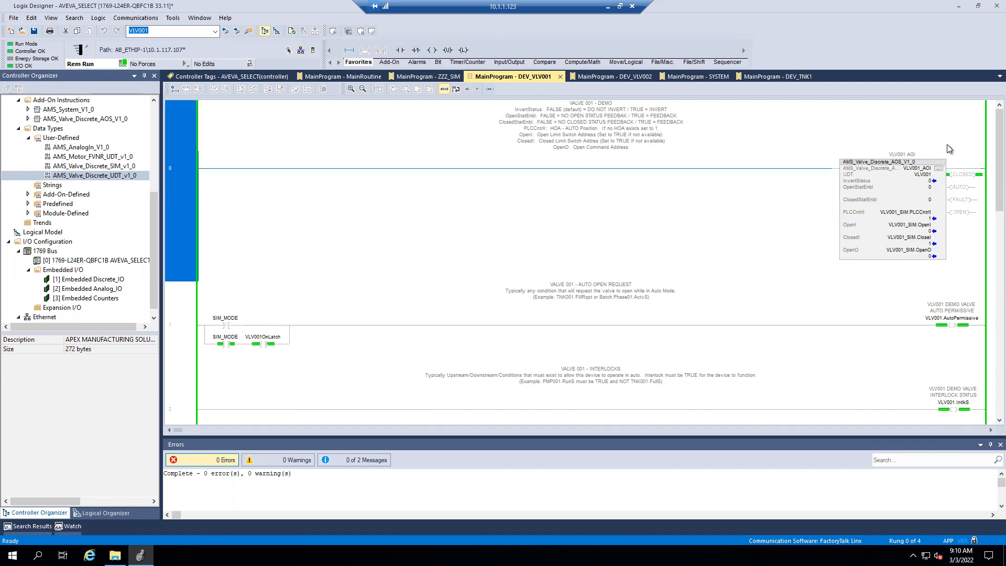
- From the controller tags, open Who Active, check the AVEVA_SELECT controller's path under AB_ETHIP-1, and close the dialog
click(228, 76)
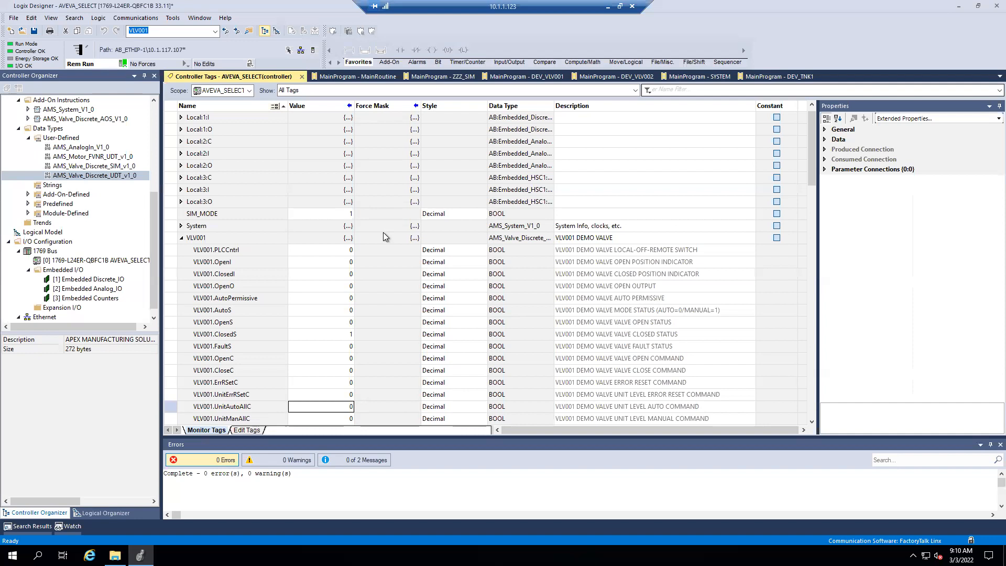
click(126, 19)
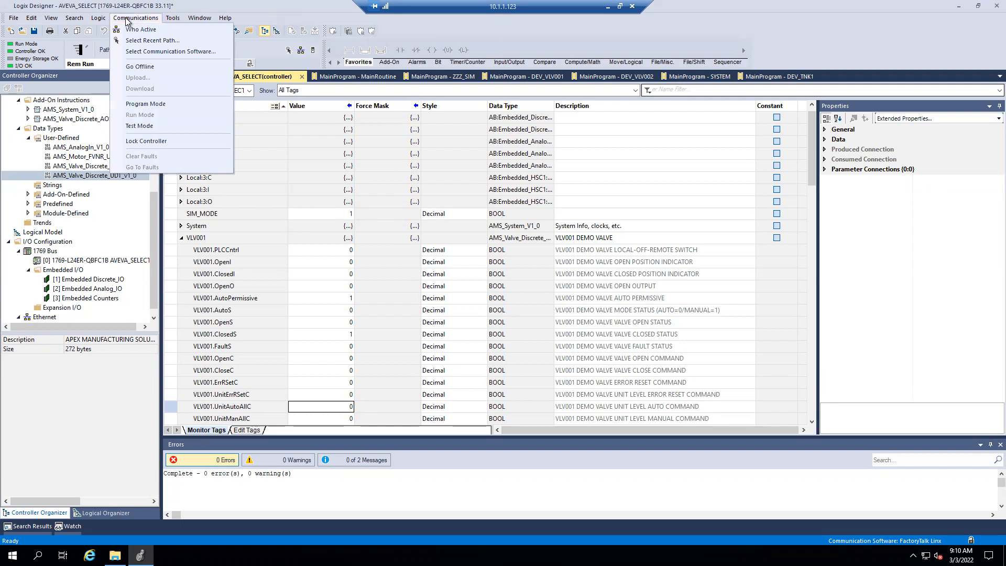
click(136, 30)
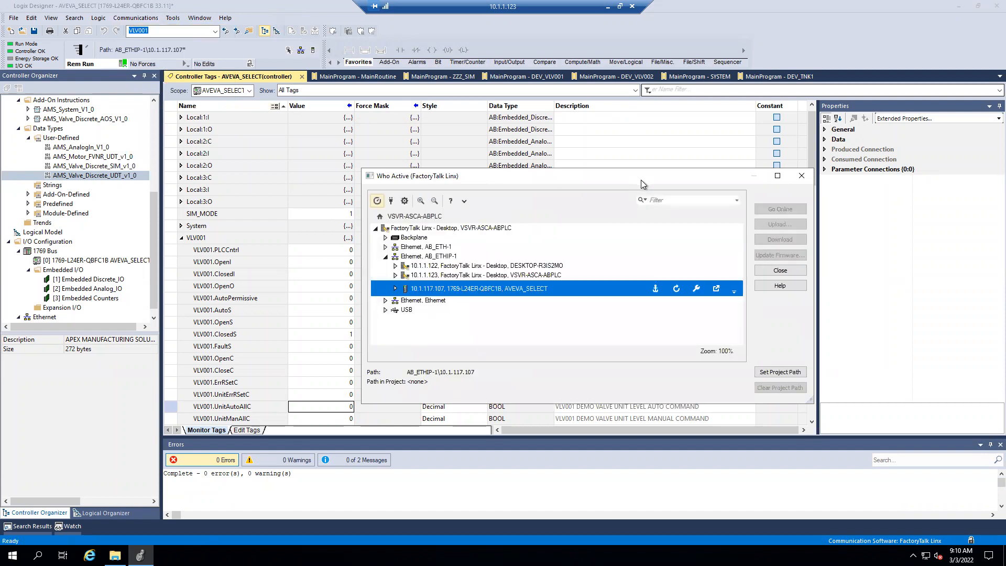
drag(641, 181, 509, 63)
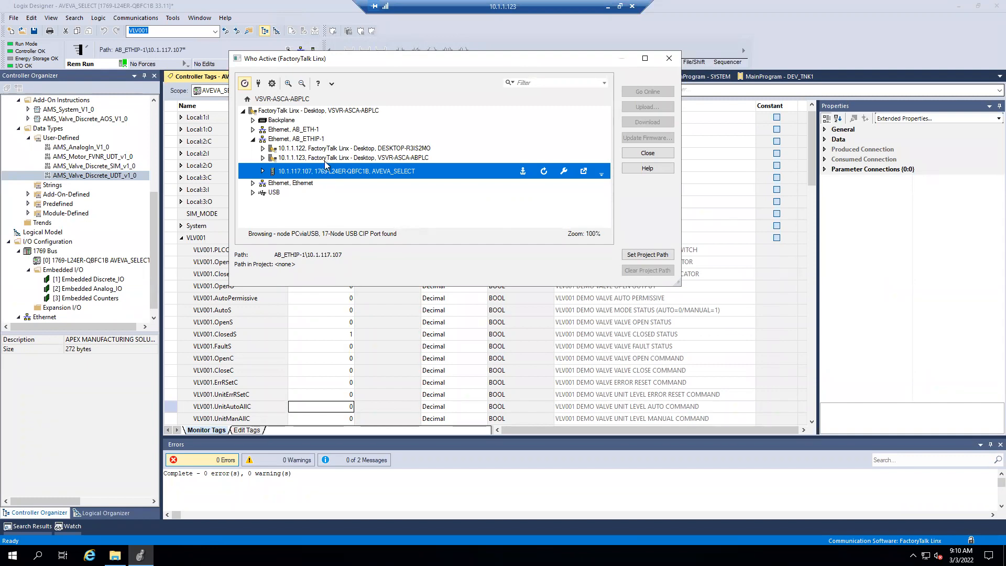
click(327, 141)
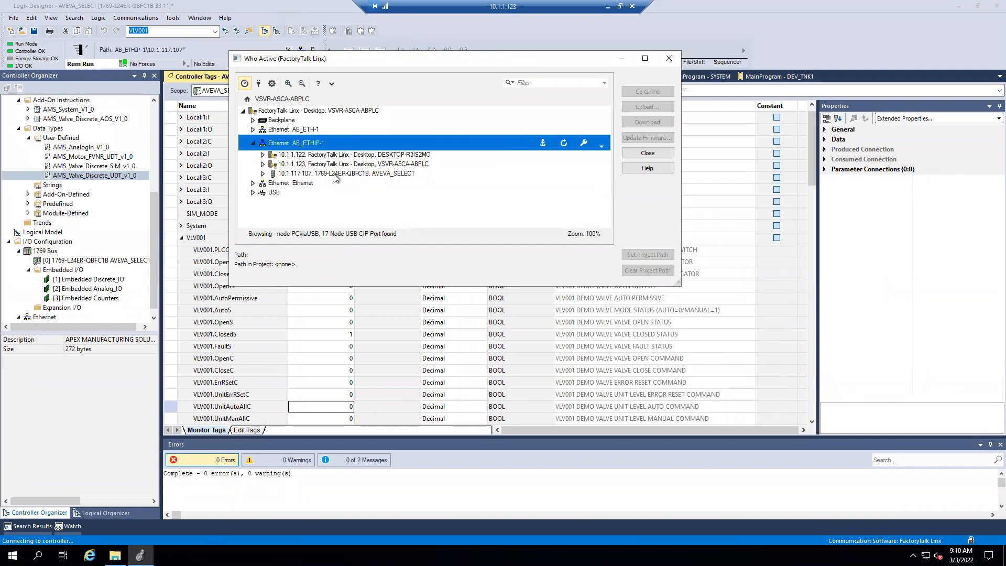
click(336, 174)
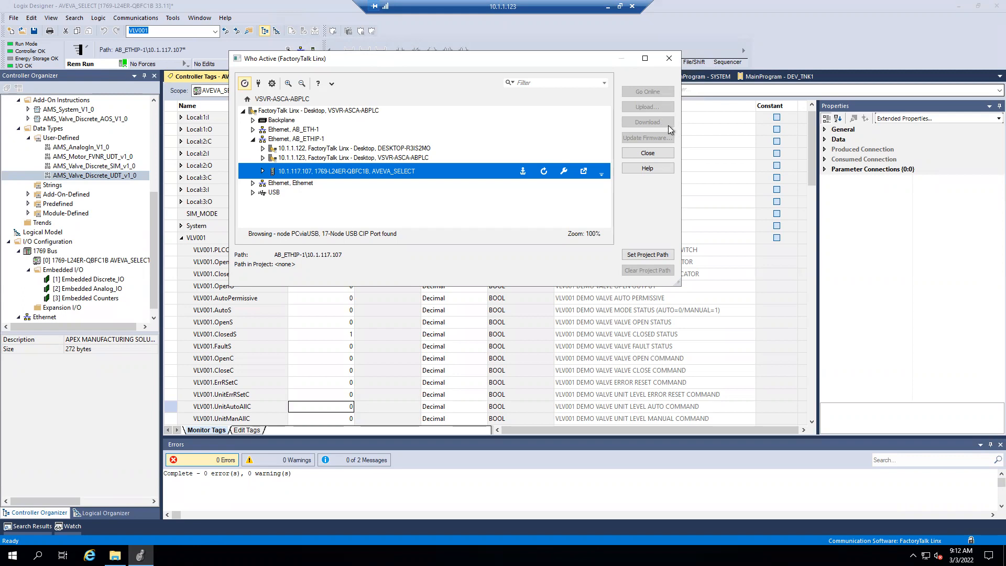
click(669, 58)
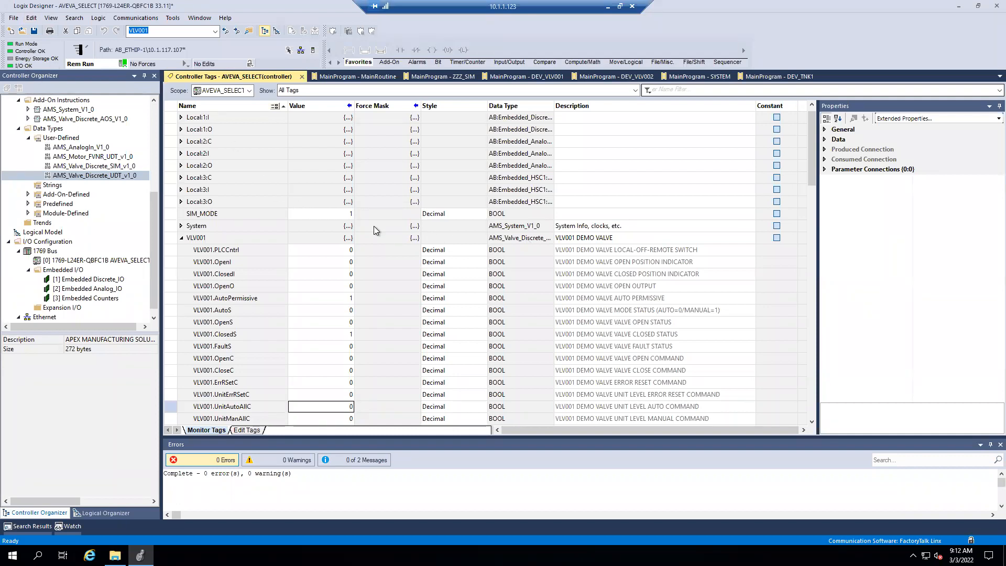
- Look over the OpenC and ClosedI members of VLV001 in the controller tags and open the ZZZ_SIM routine
double_click(605, 359)
click(576, 277)
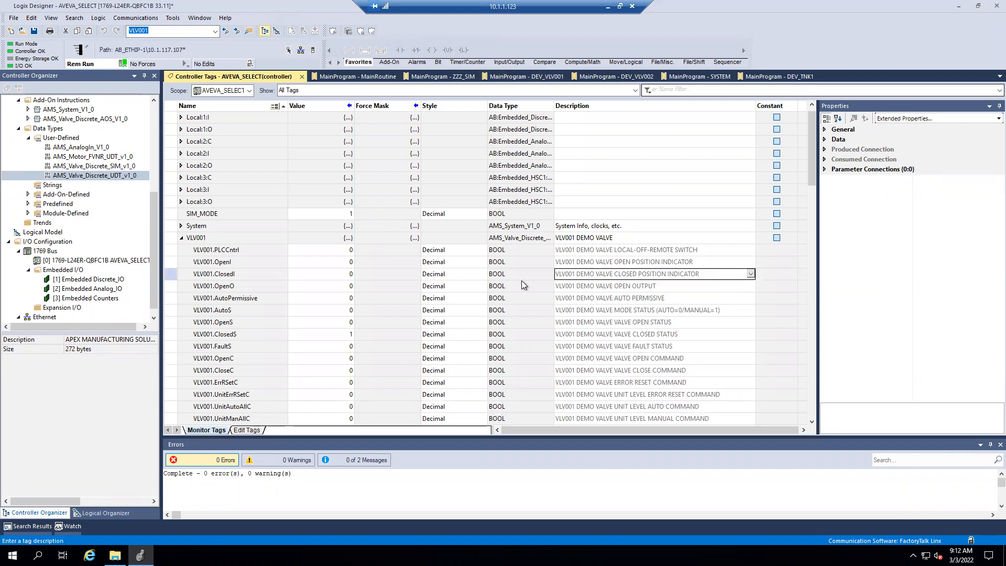
click(416, 273)
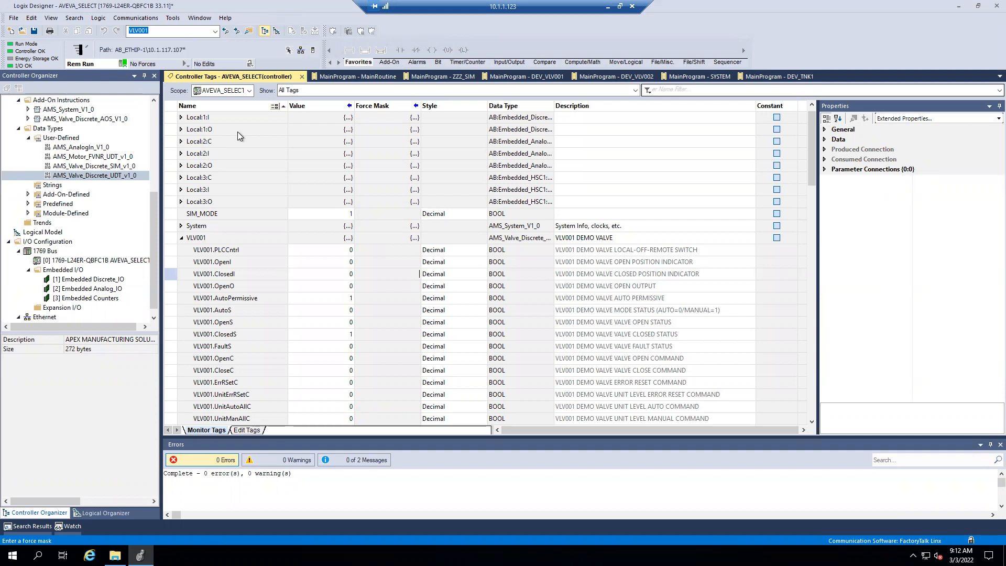
click(434, 75)
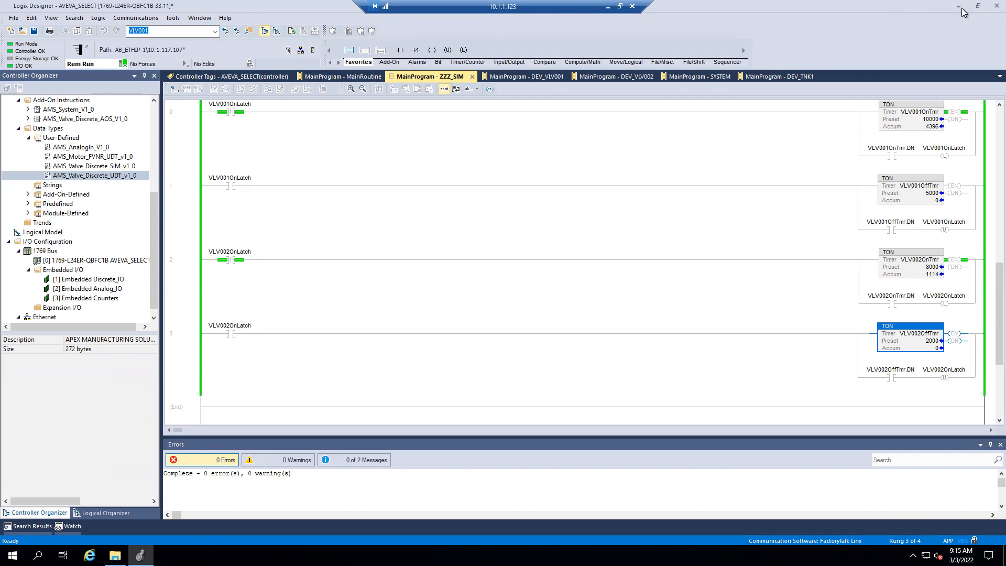
- Check the Logix Designer version information, close it, and return the project window to full size
click(977, 5)
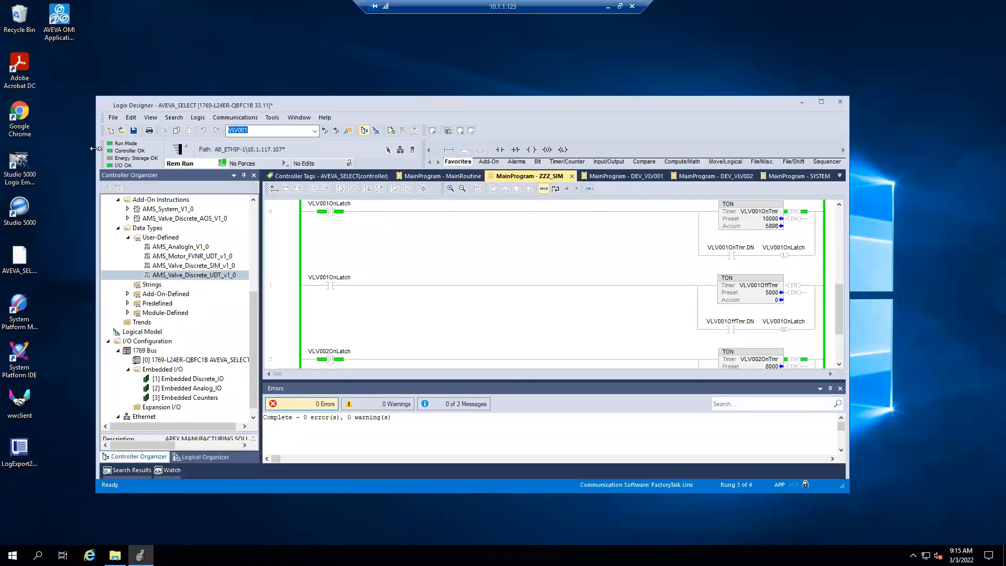
right_click(15, 208)
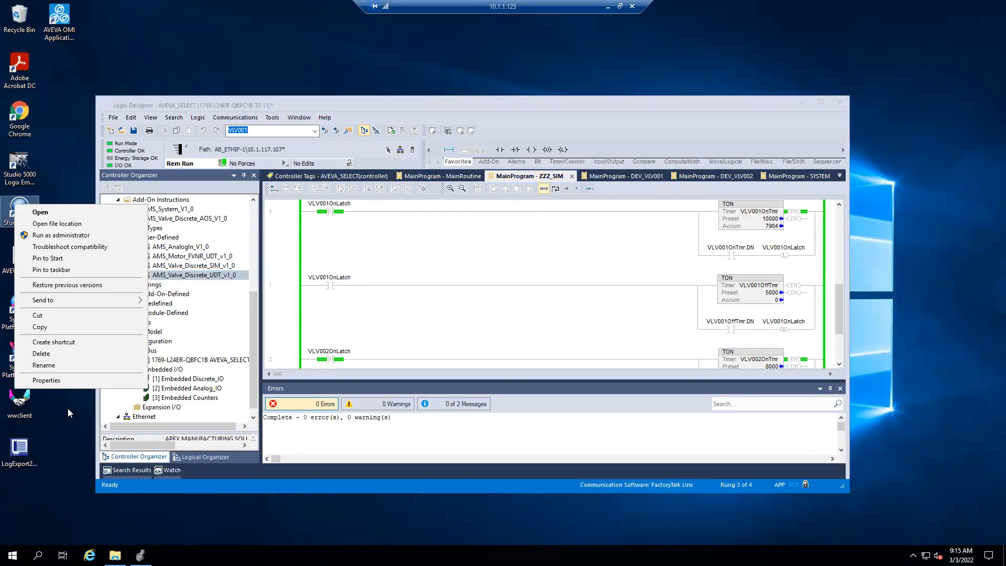
click(324, 118)
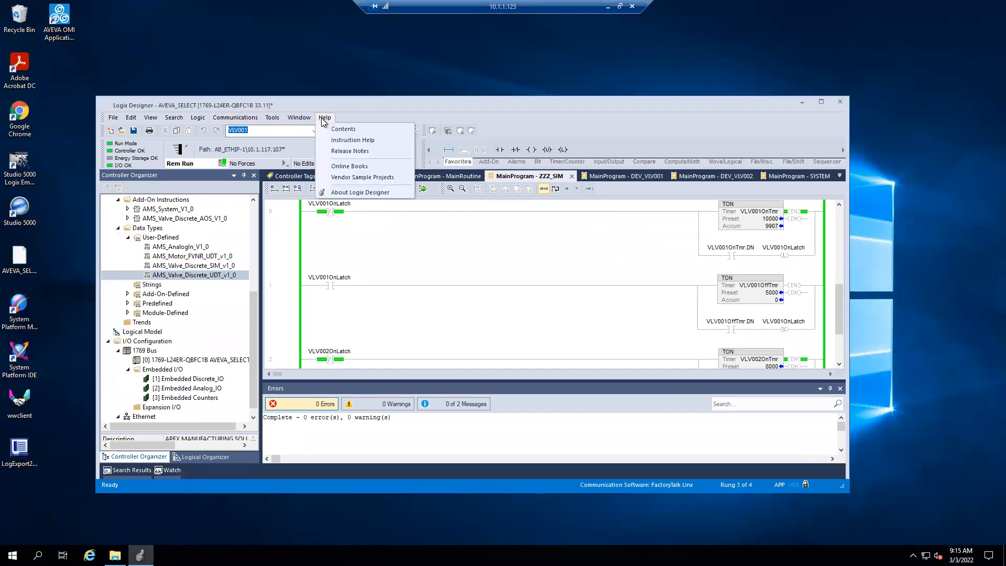
click(359, 193)
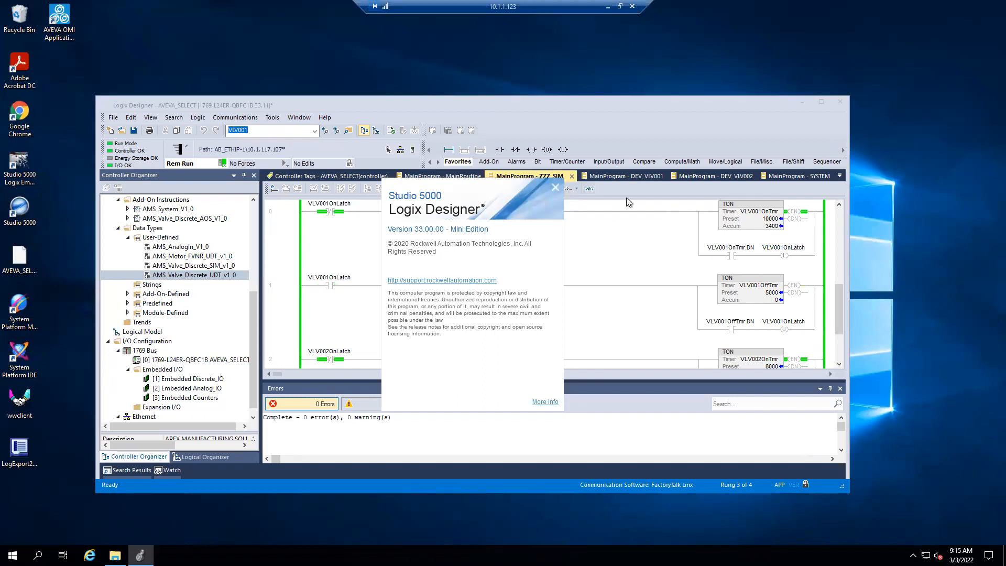
click(556, 188)
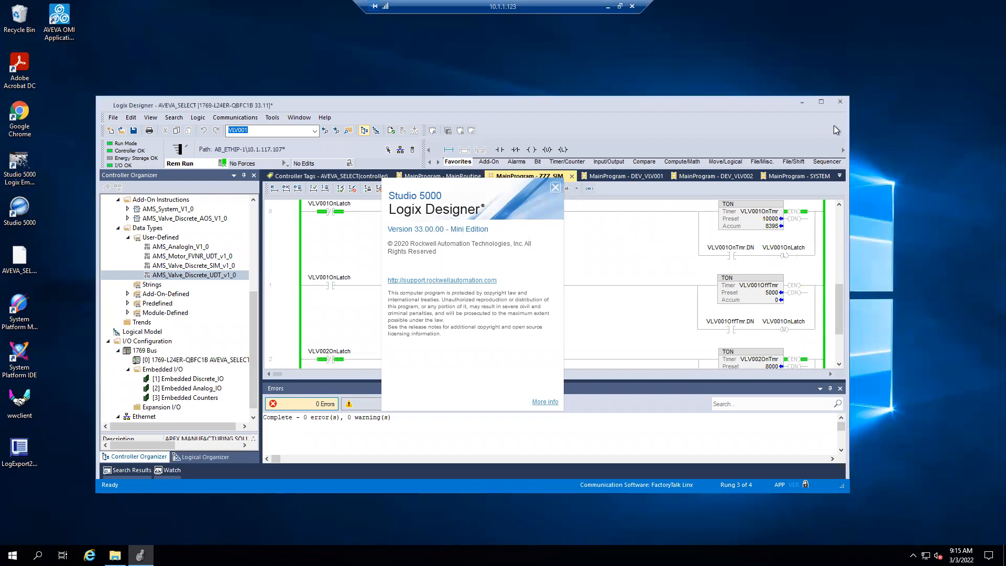
click(822, 101)
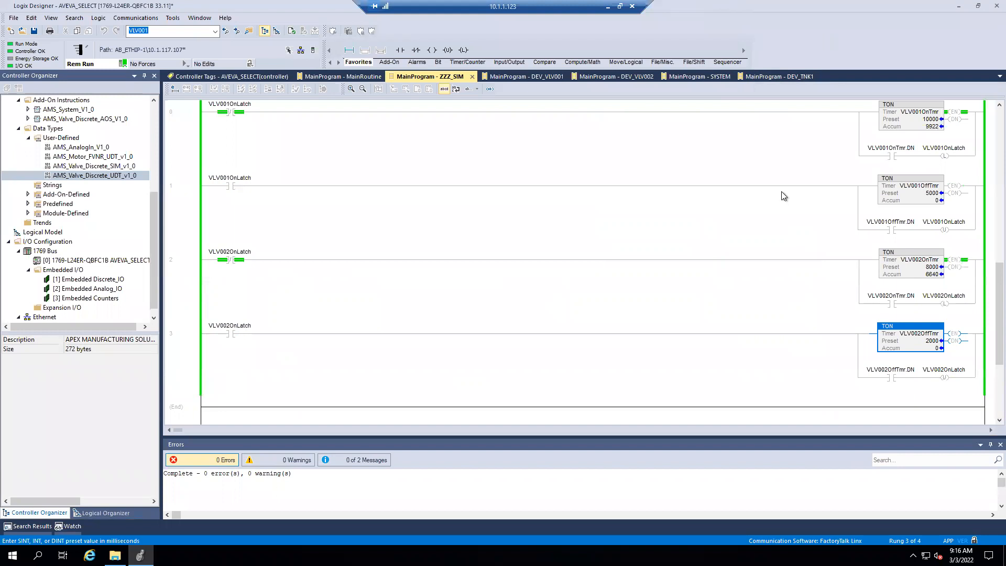
- Look at the VLV001OnLatch contact on rung 1 of ZZZ_SIM and minimize the project window to show the desktop
click(806, 225)
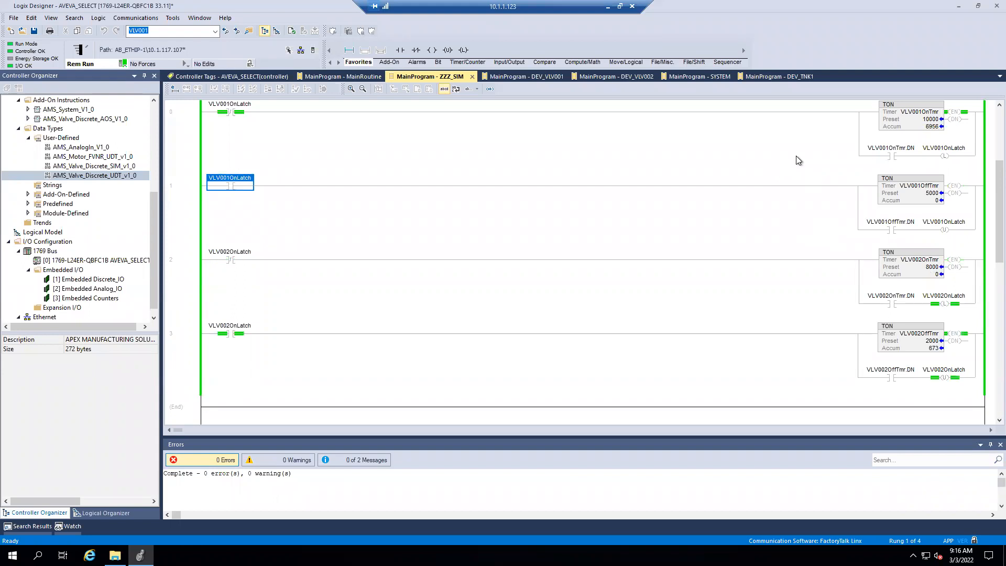
drag(203, 2, 263, 48)
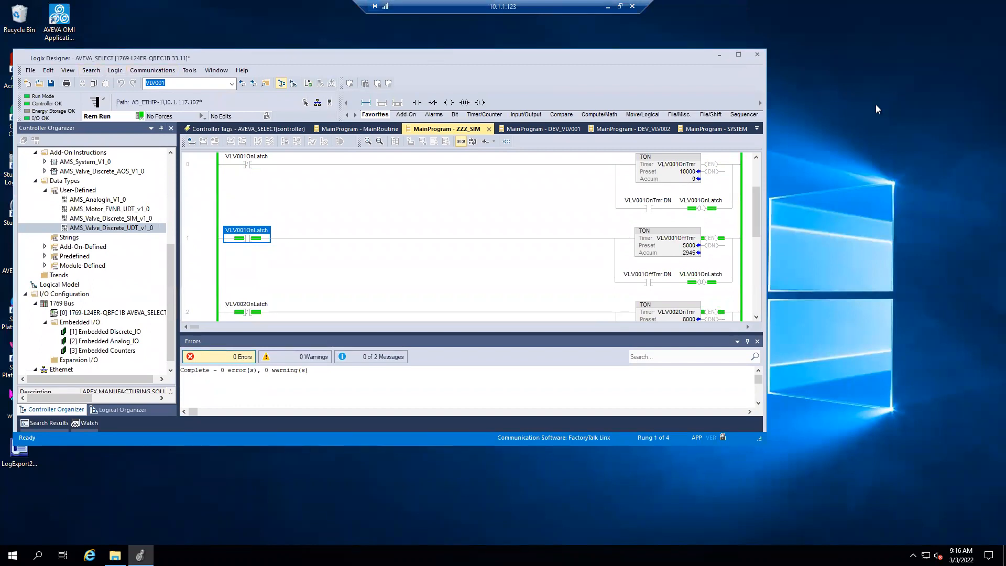
click(739, 54)
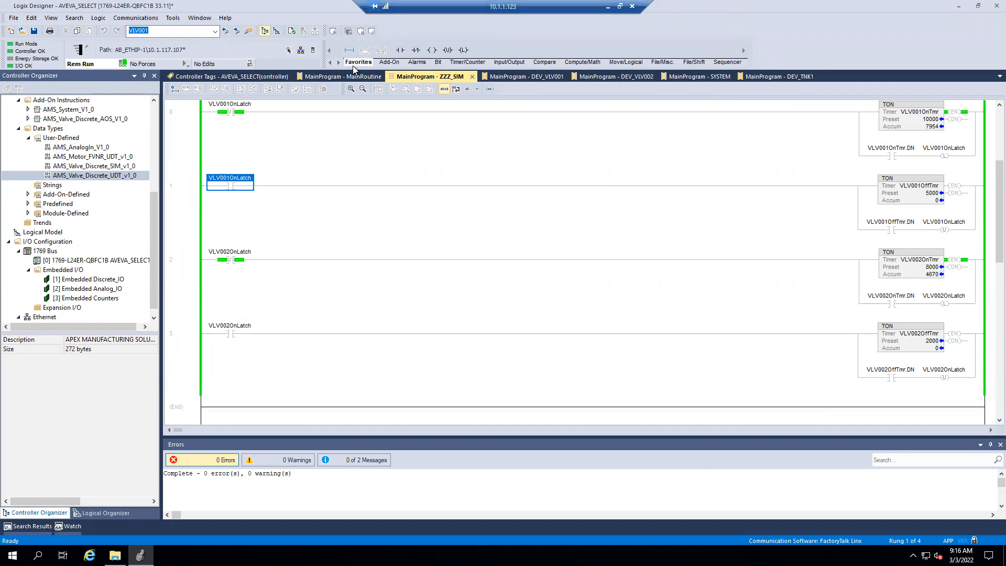
click(962, 7)
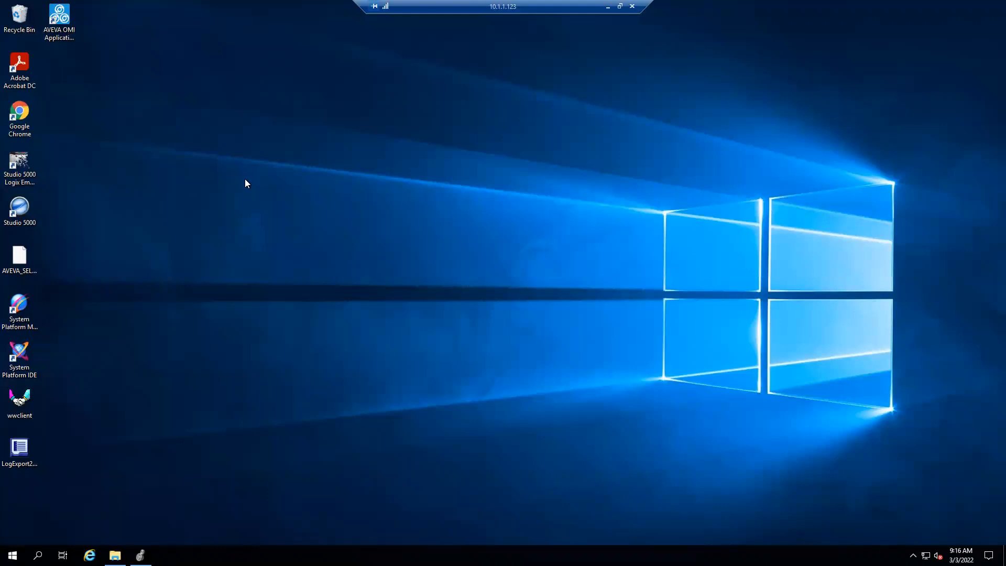
drag(274, 176, 603, 310)
drag(256, 92, 655, 299)
- Switch to File Explorer, launch Setup from the AVEVA DVD drive (G:), and allow it to make changes
click(114, 555)
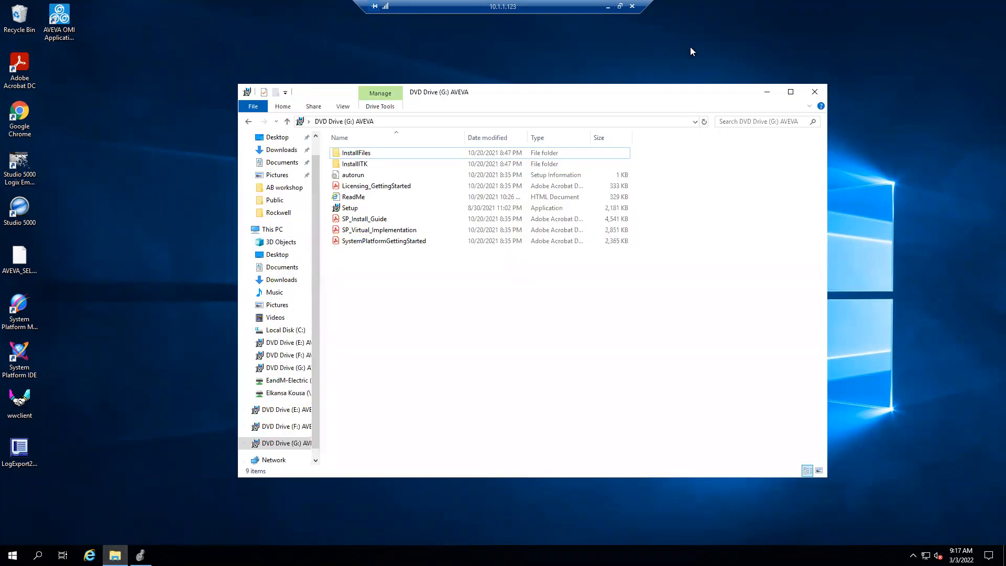
click(347, 210)
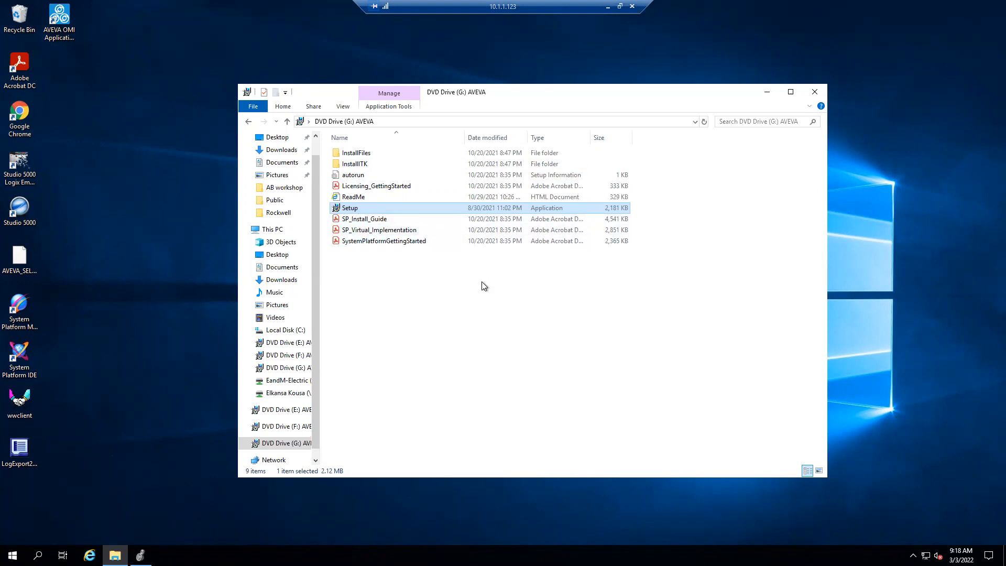
double_click(350, 208)
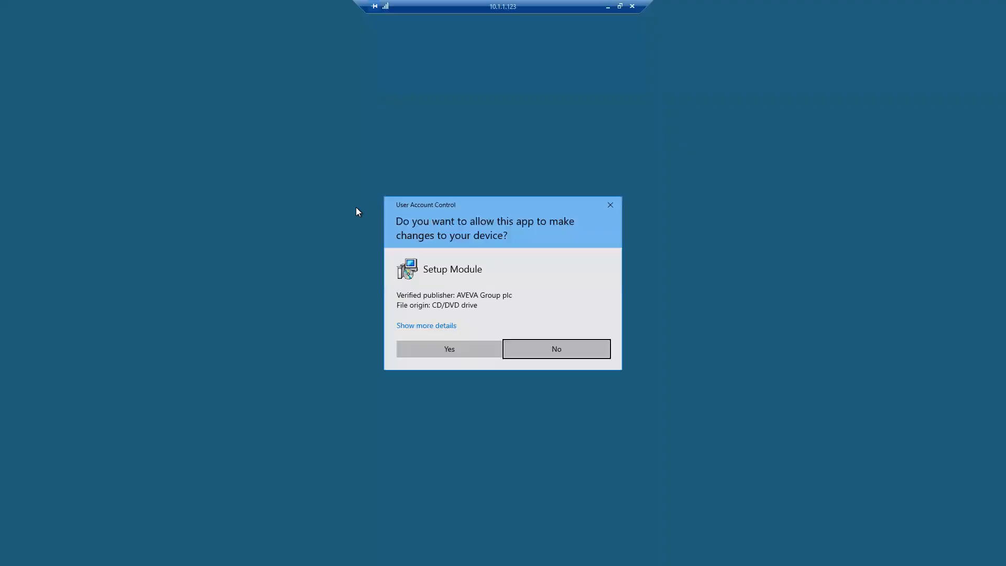
click(480, 348)
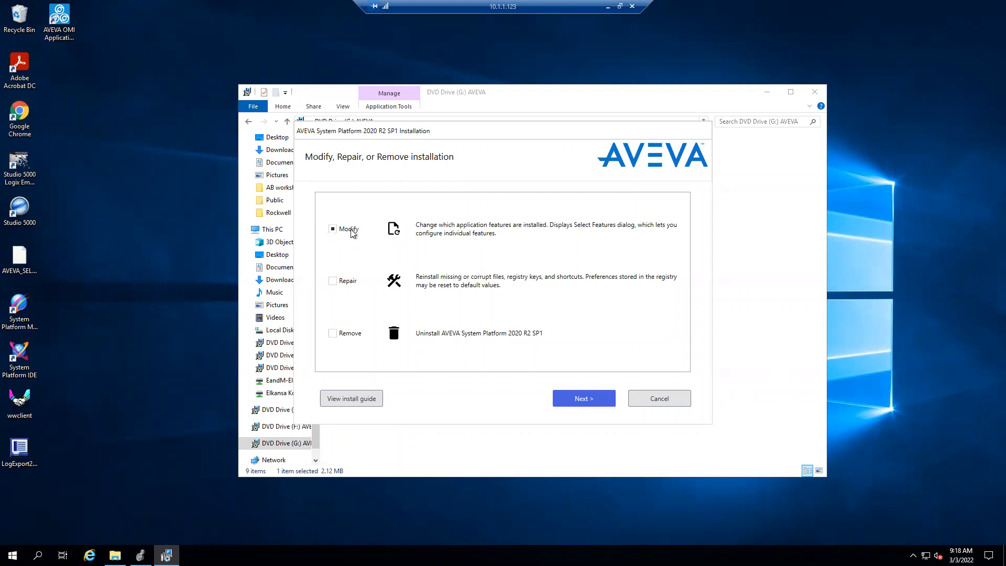
- Continue with the Modify option, acknowledge the new installation behavior, and proceed to the feature selection
click(593, 401)
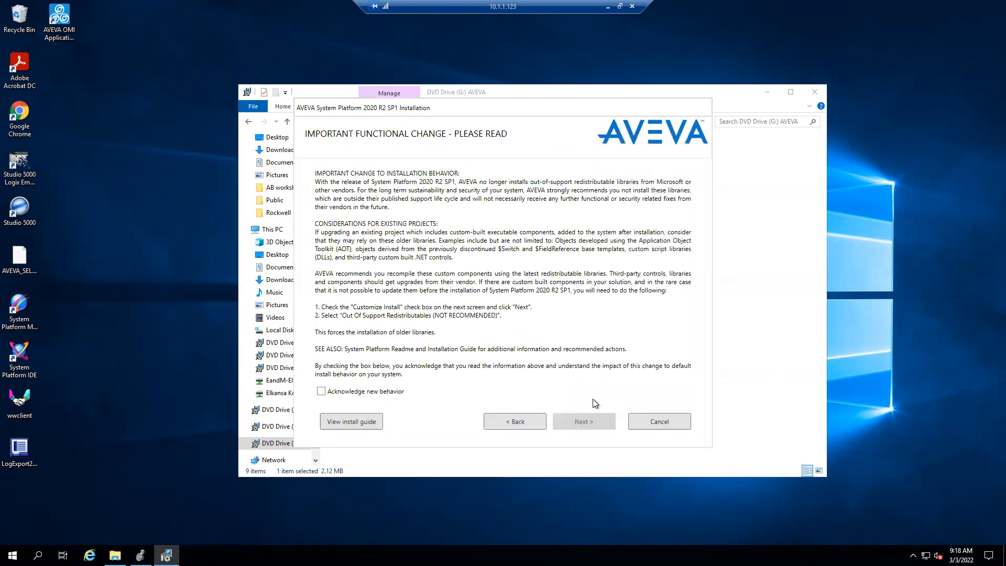
click(321, 391)
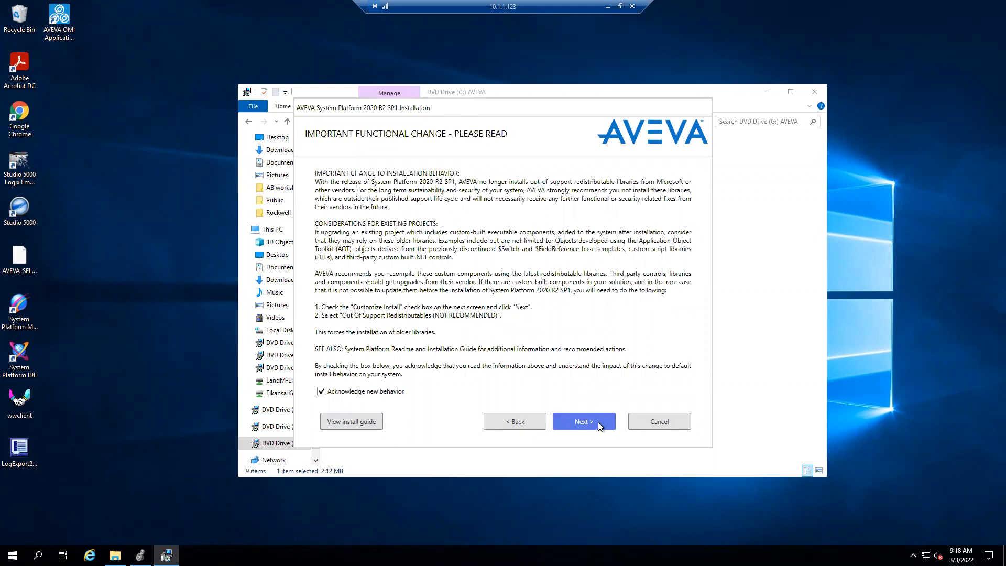
click(598, 423)
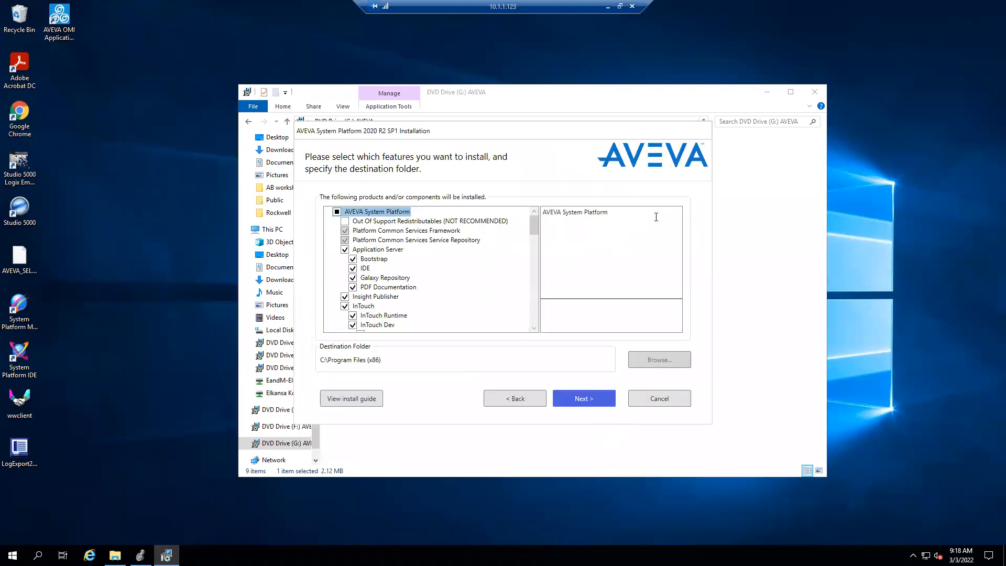
- Examine the AVEVA Communication Drivers Pack entry and its Allen-Bradley - ABCIP driver in the feature list
drag(457, 136, 325, 55)
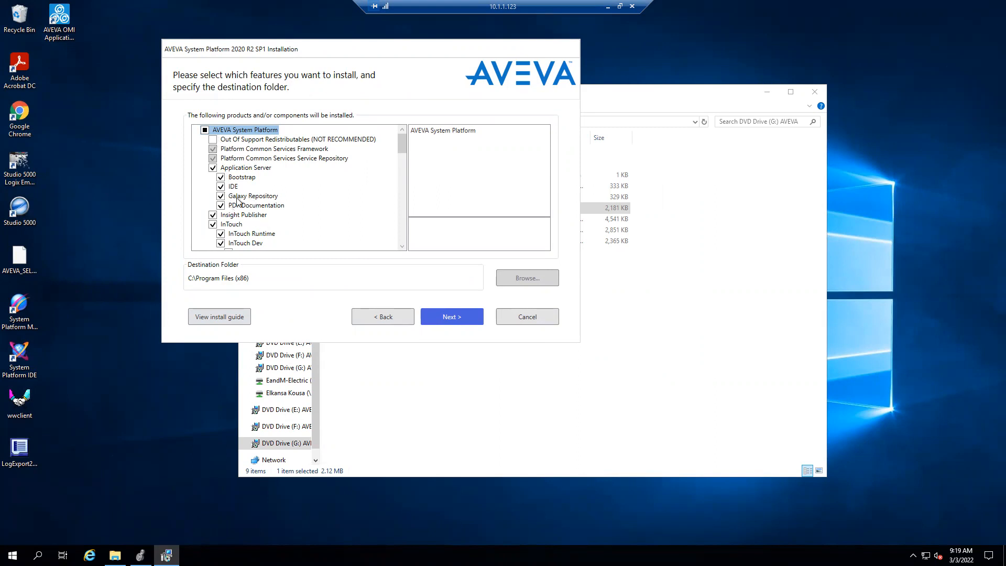
drag(400, 143, 404, 209)
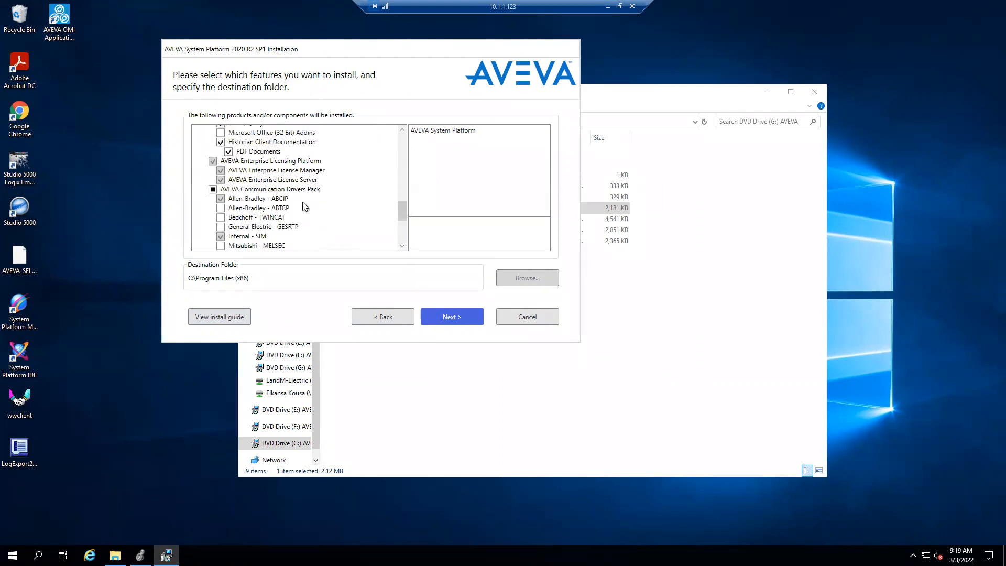
click(270, 189)
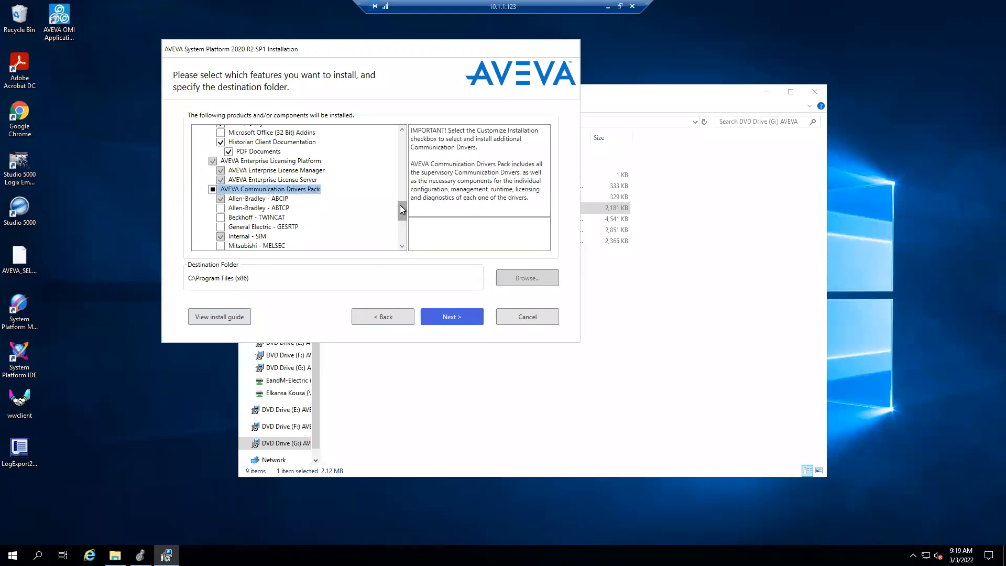
drag(404, 209, 405, 215)
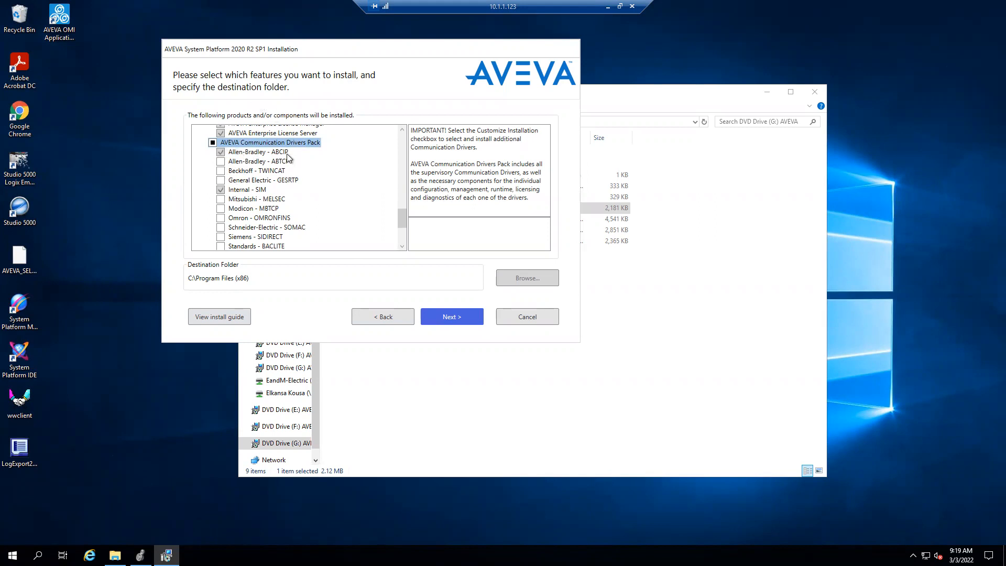
click(270, 155)
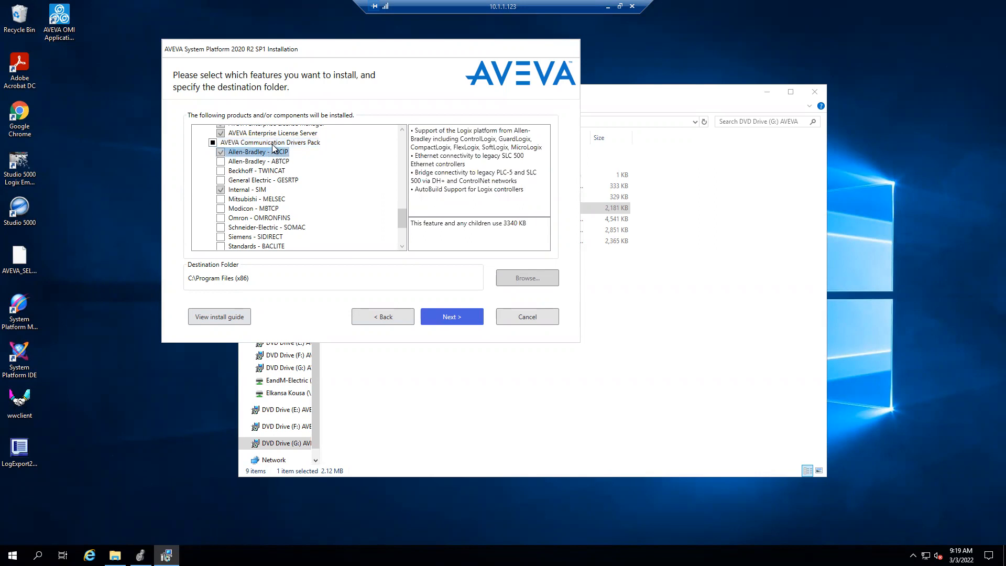
- Compare the descriptions of the Allen-Bradley - ABCIP and Allen-Bradley - ABTCP drivers in the AVEVA Communication Drivers Pack
click(222, 162)
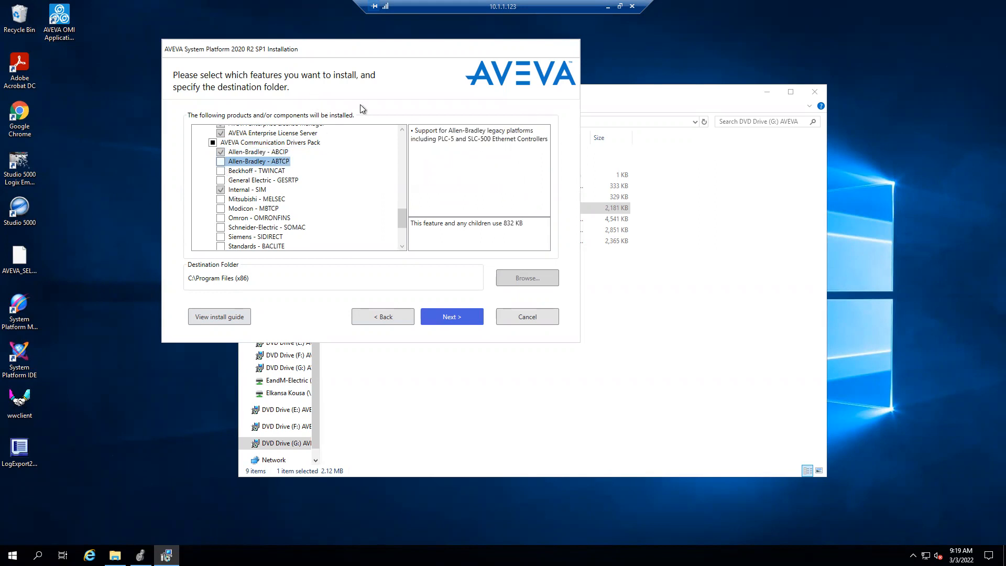
click(283, 152)
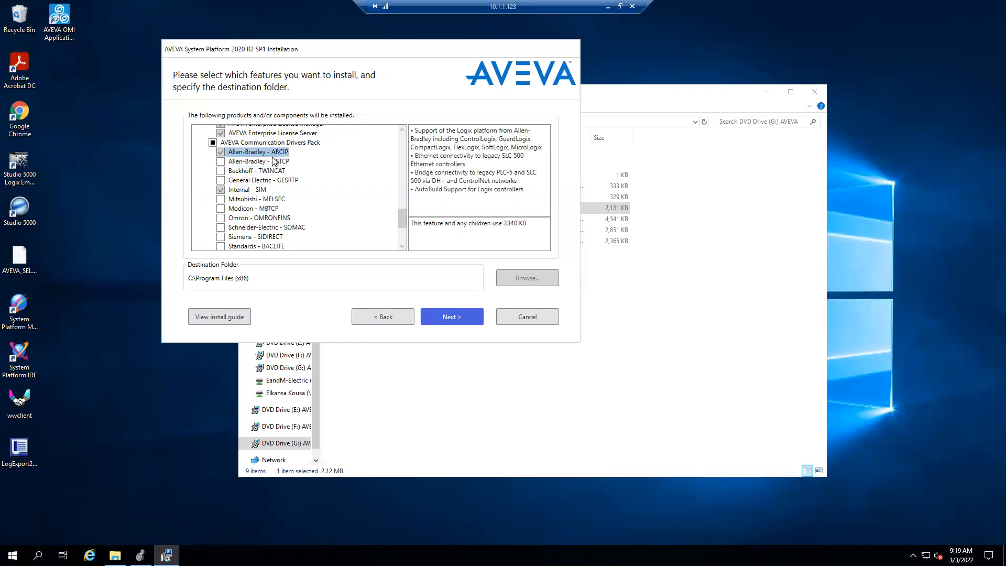
click(276, 162)
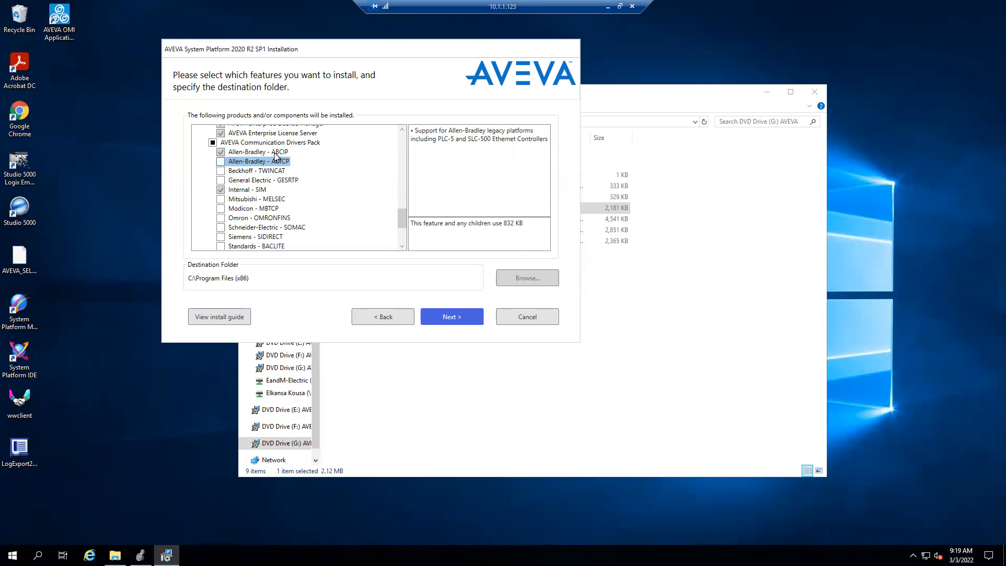
click(275, 153)
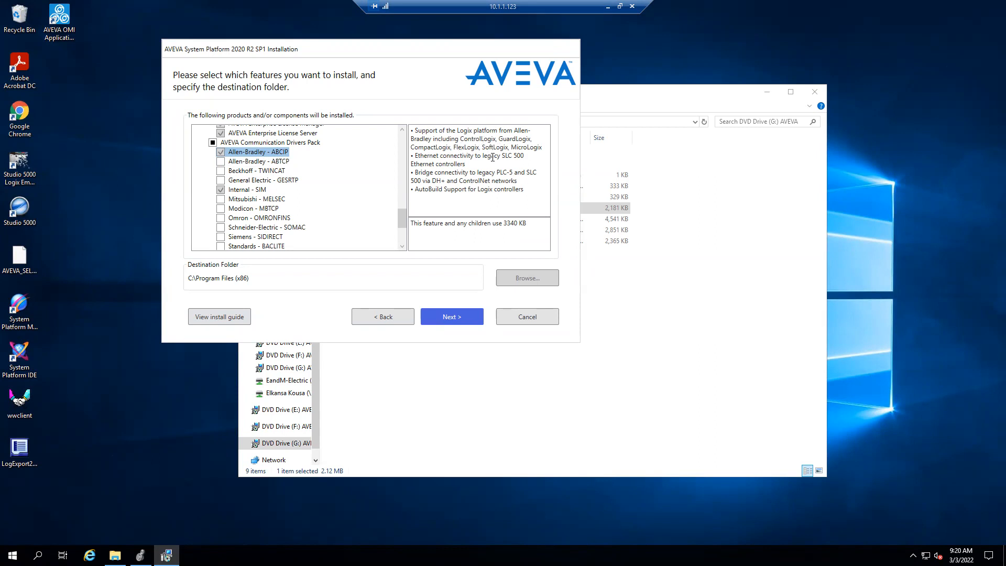
click(240, 163)
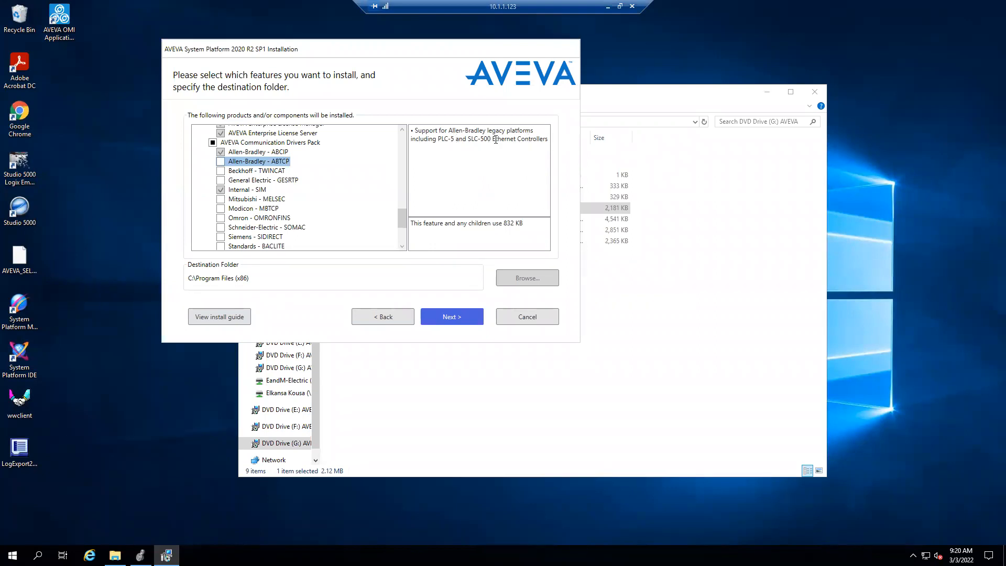
click(279, 153)
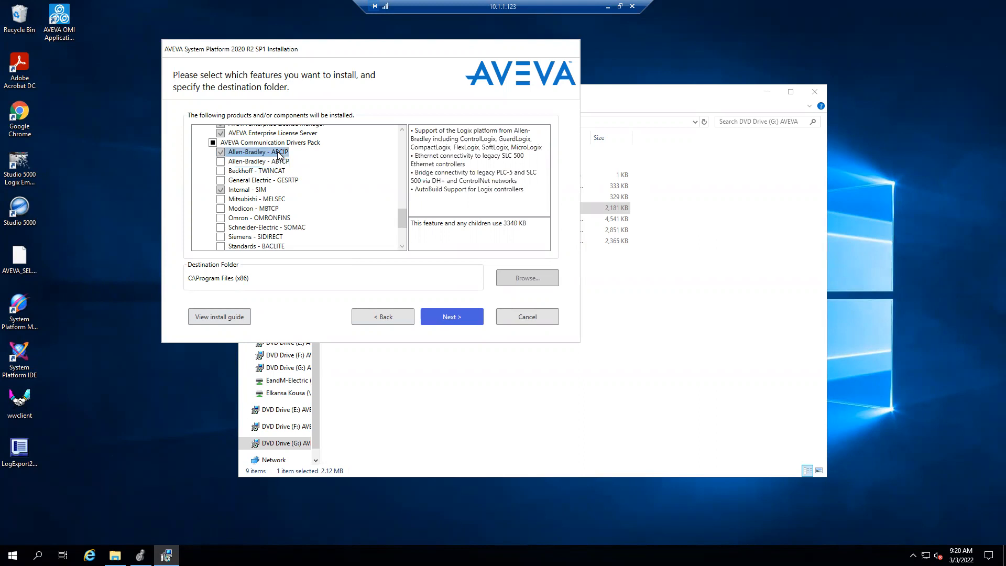
double_click(439, 144)
click(264, 162)
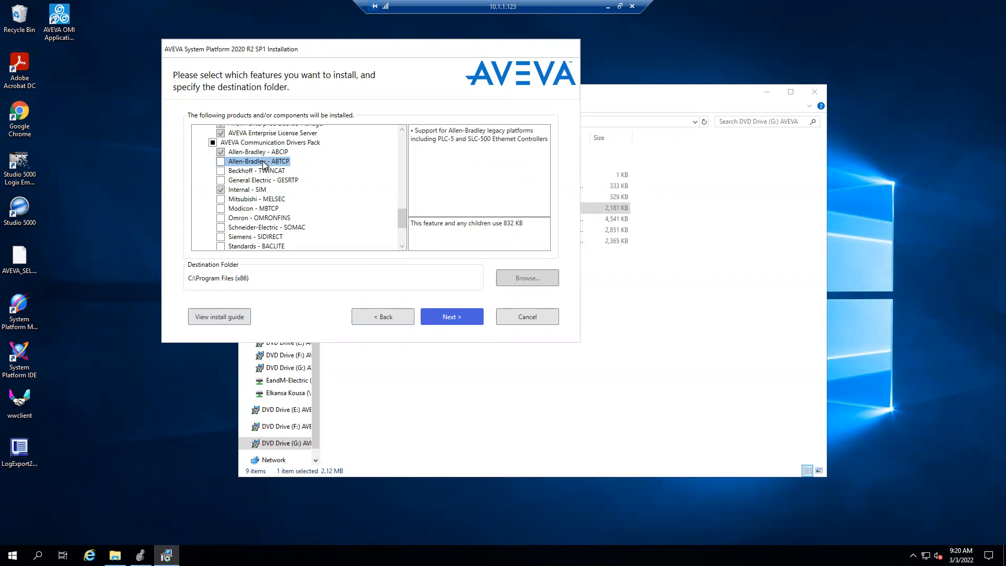
click(267, 153)
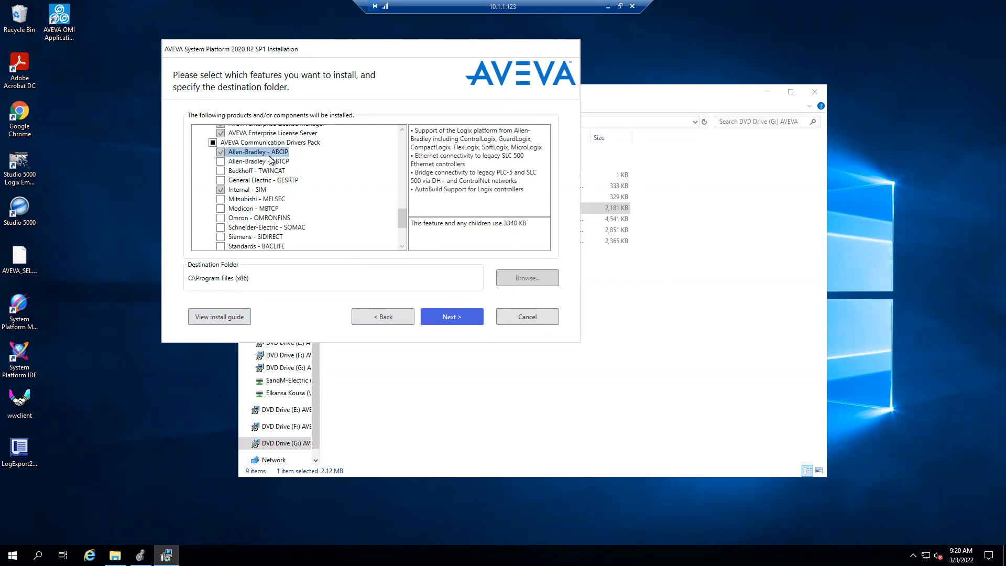
click(276, 164)
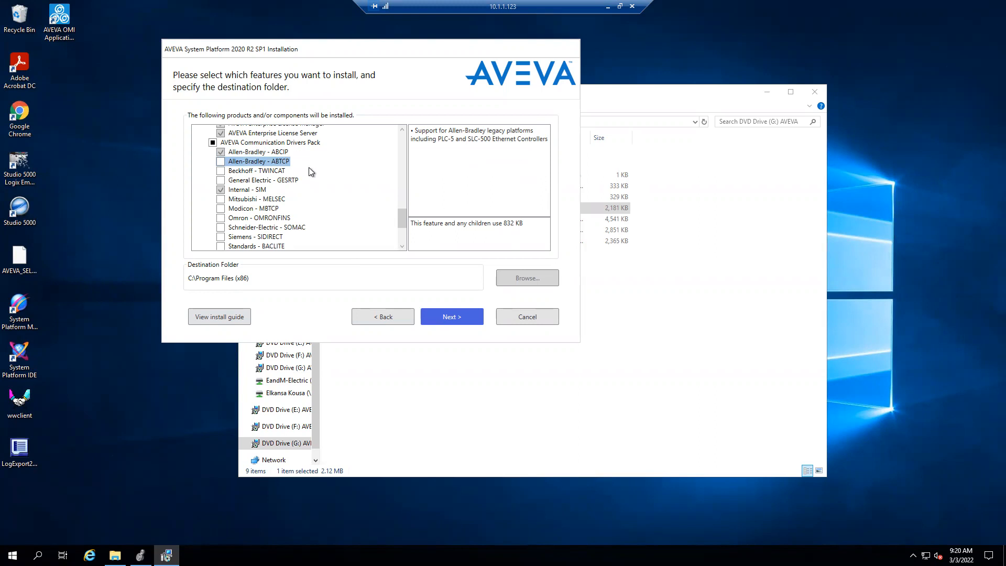
click(281, 152)
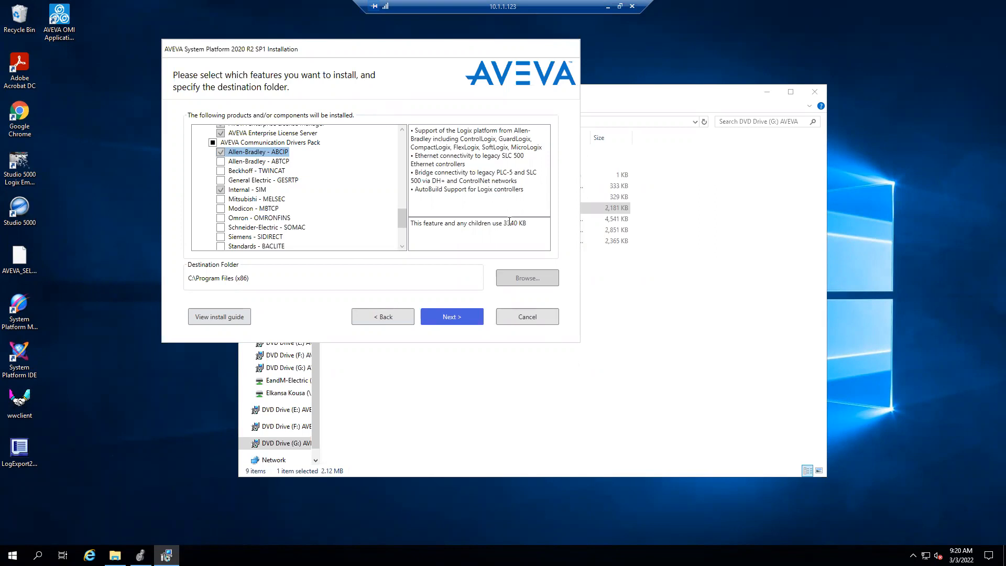
- Cancel the System Platform installation, exit setup, and dismiss the cancellation notice
click(533, 319)
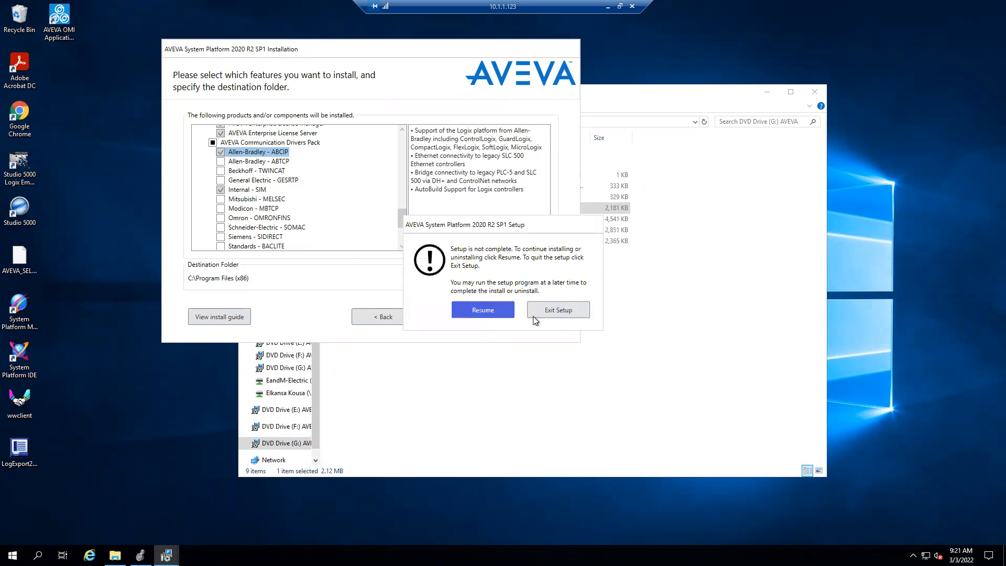
click(550, 310)
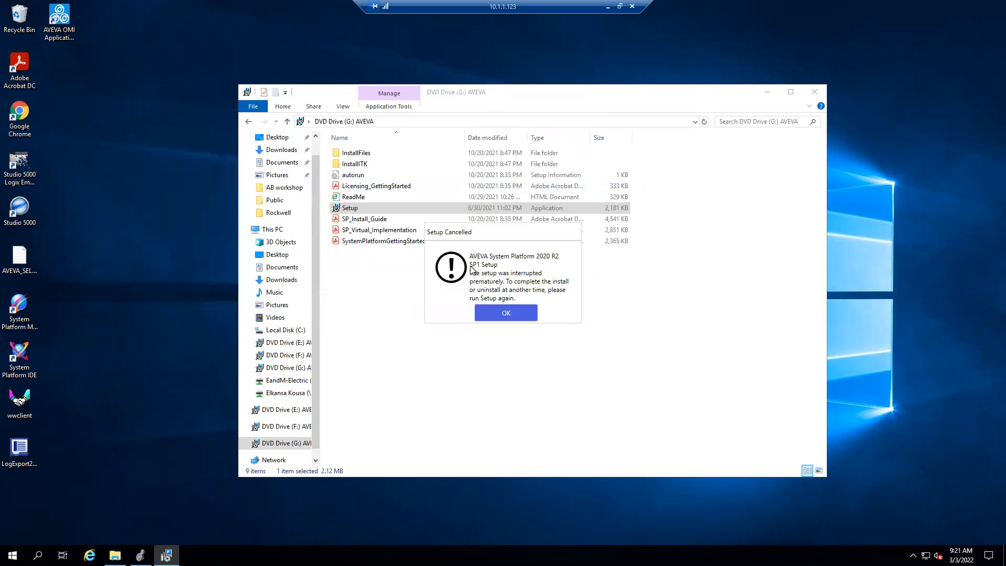
click(500, 316)
click(498, 315)
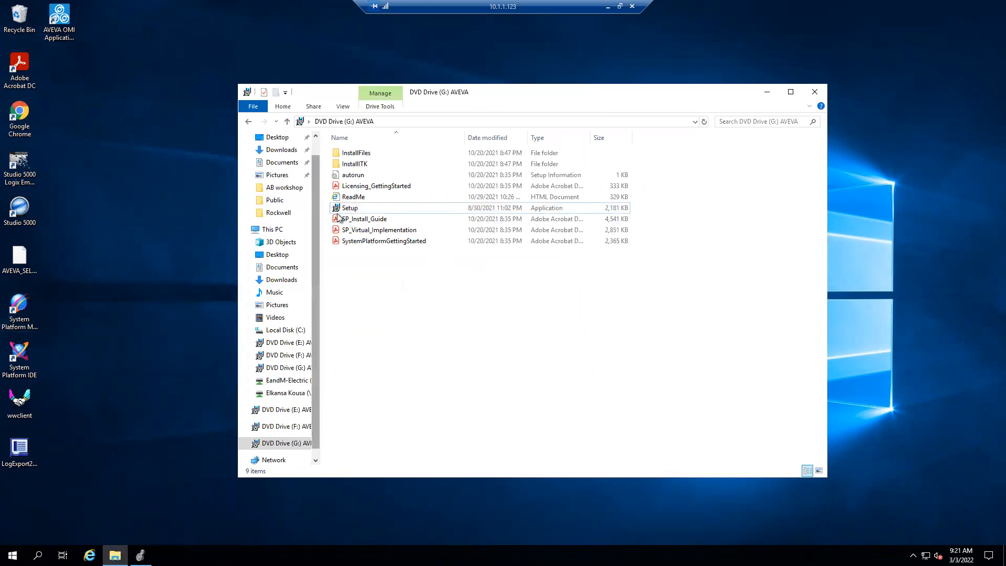
- Relaunch Setup from the AVEVA DVD drive (G:), continue with Modify, acknowledge the new behavior, and proceed to the feature selection
double_click(354, 208)
click(446, 349)
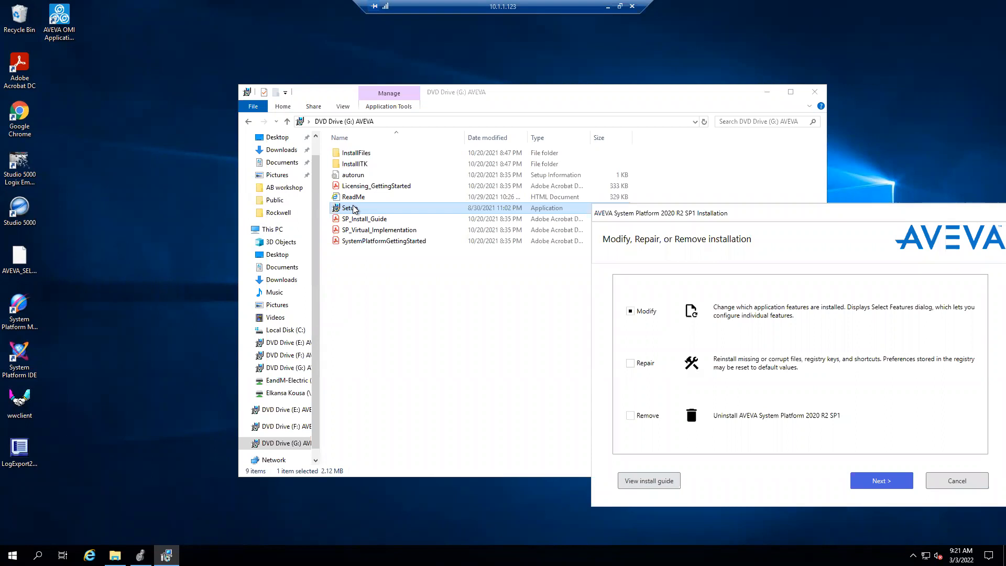
drag(795, 213, 673, 186)
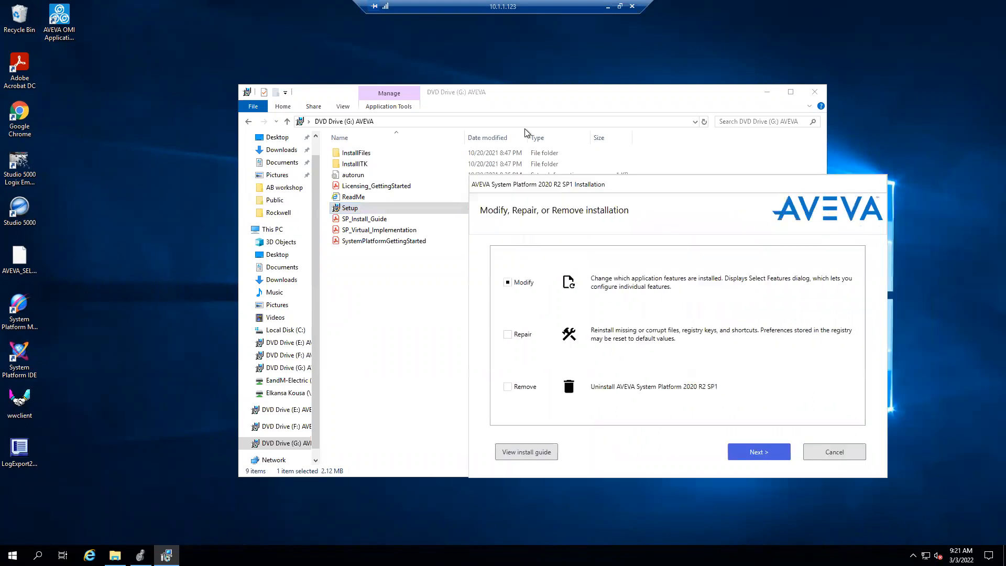
drag(526, 132, 471, 106)
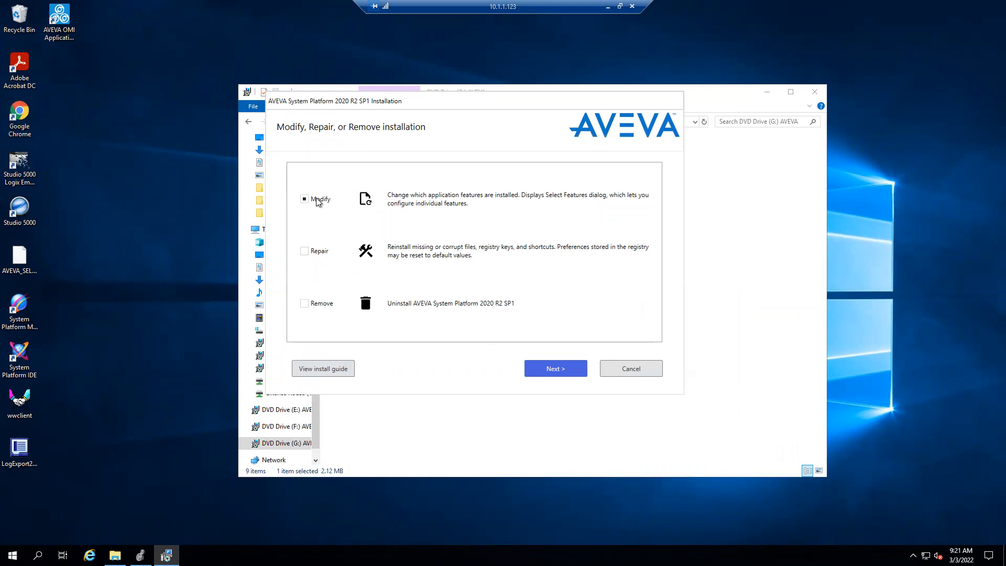
click(540, 367)
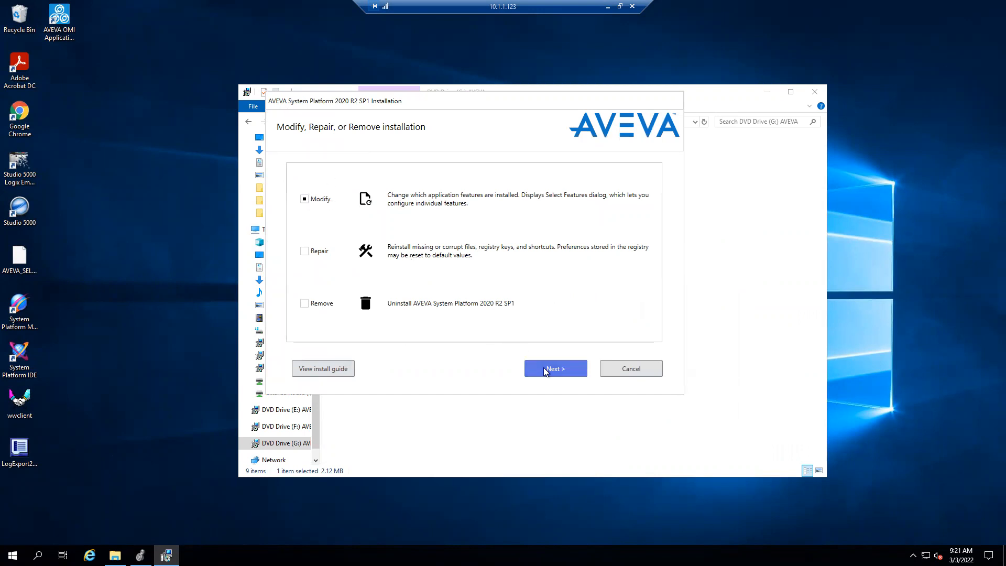
click(354, 390)
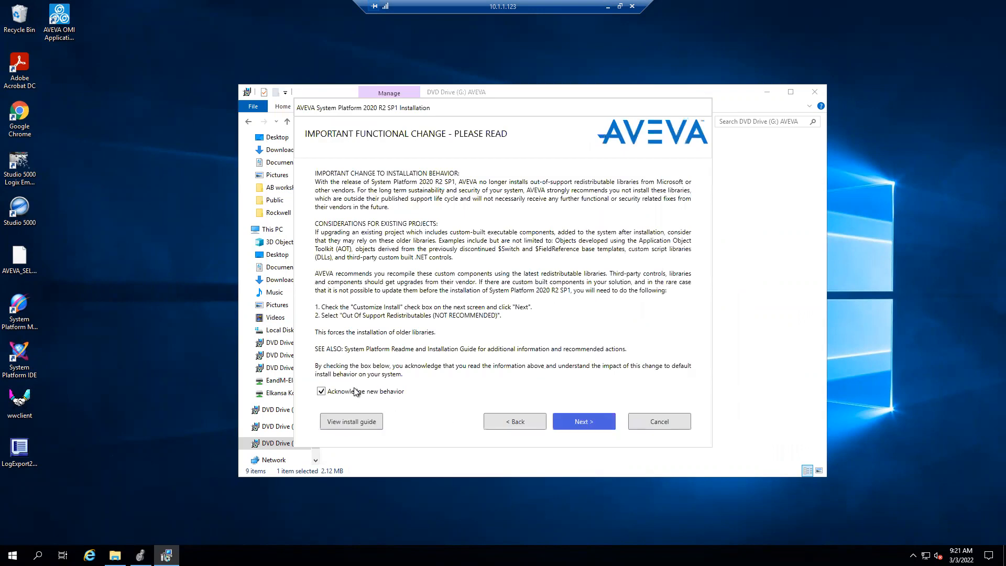
click(612, 422)
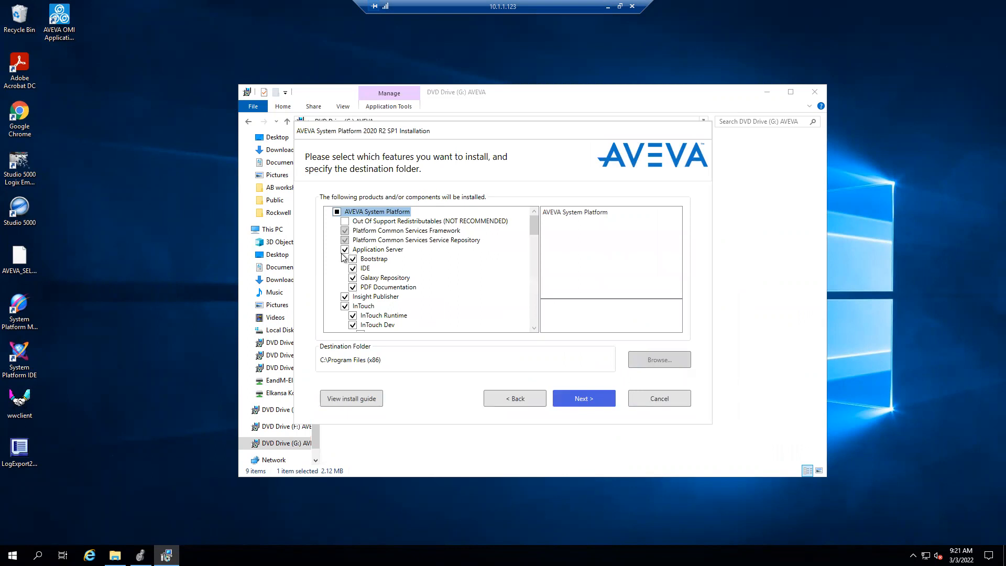
- Select the Allen-Bradley - ABCIP entry in the feature list and try to continue the installation without changing any features
drag(532, 231, 531, 306)
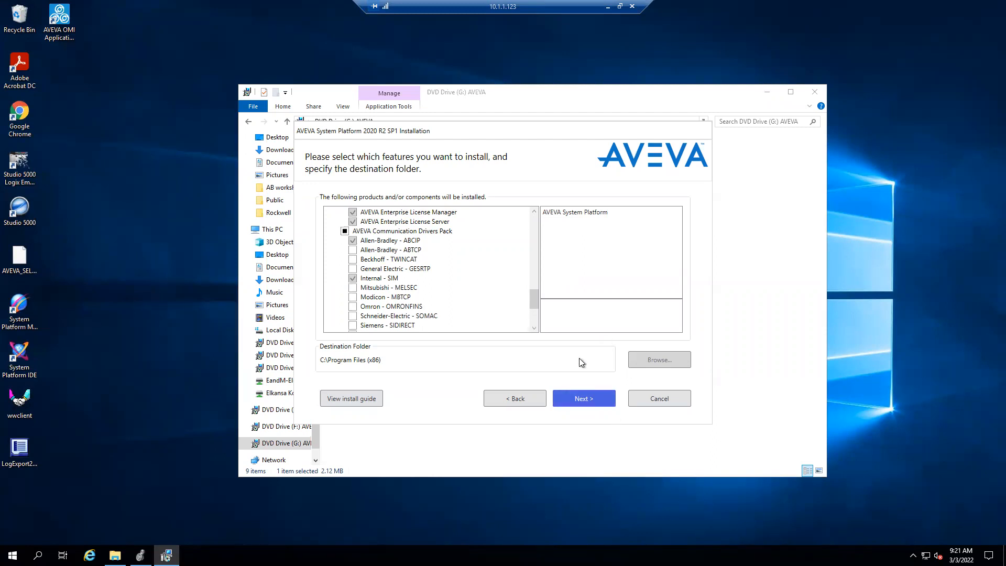
click(388, 240)
click(578, 400)
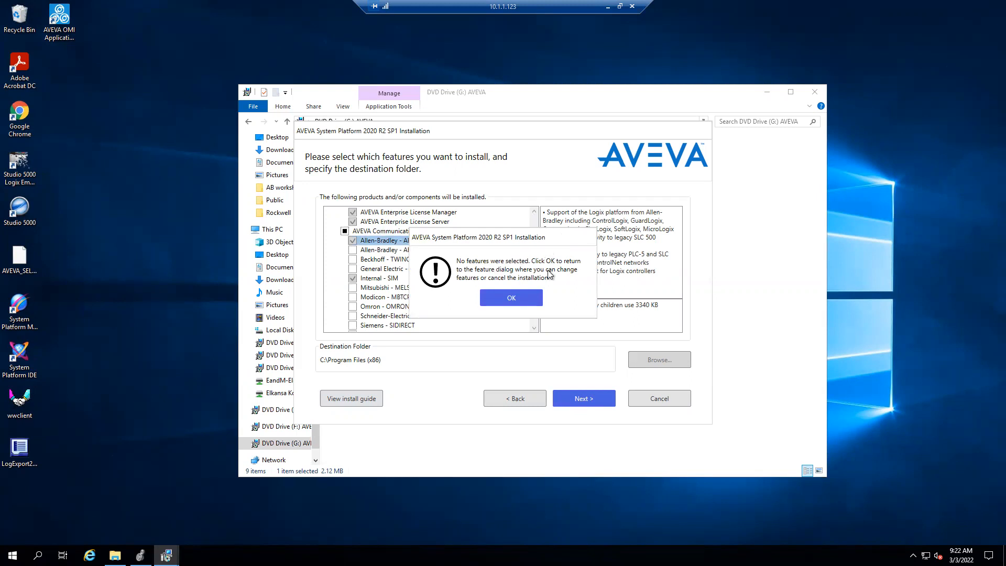
click(522, 300)
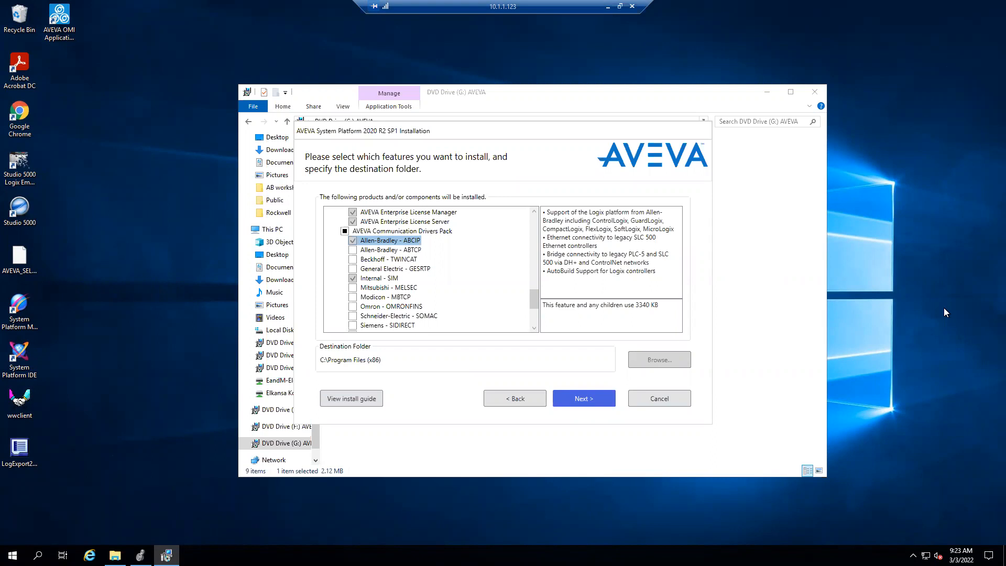
- Look through the remaining drivers in the AVEVA Communication Drivers Pack, down to the System Monitor features
scroll(536, 310, down, 2)
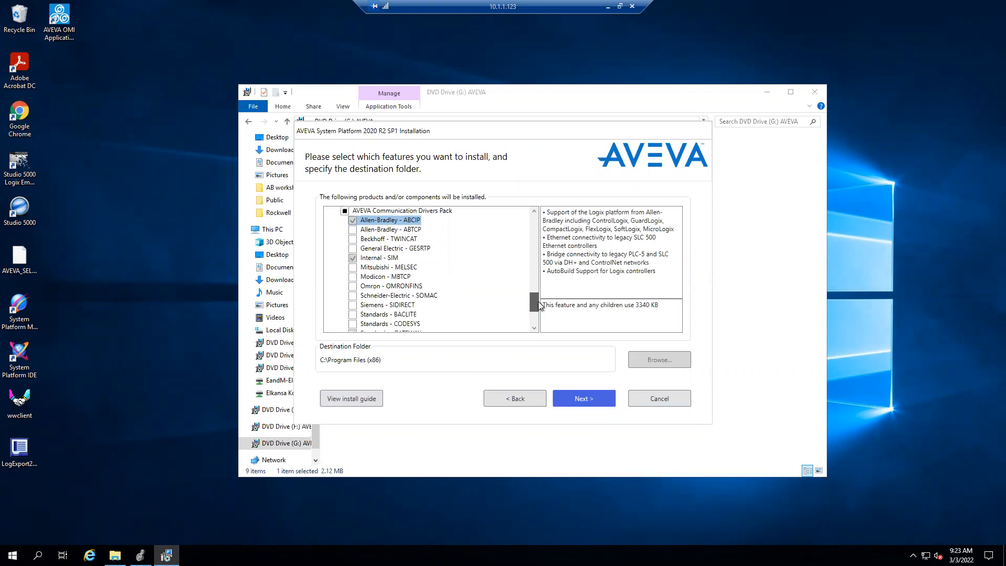
drag(536, 307, 538, 313)
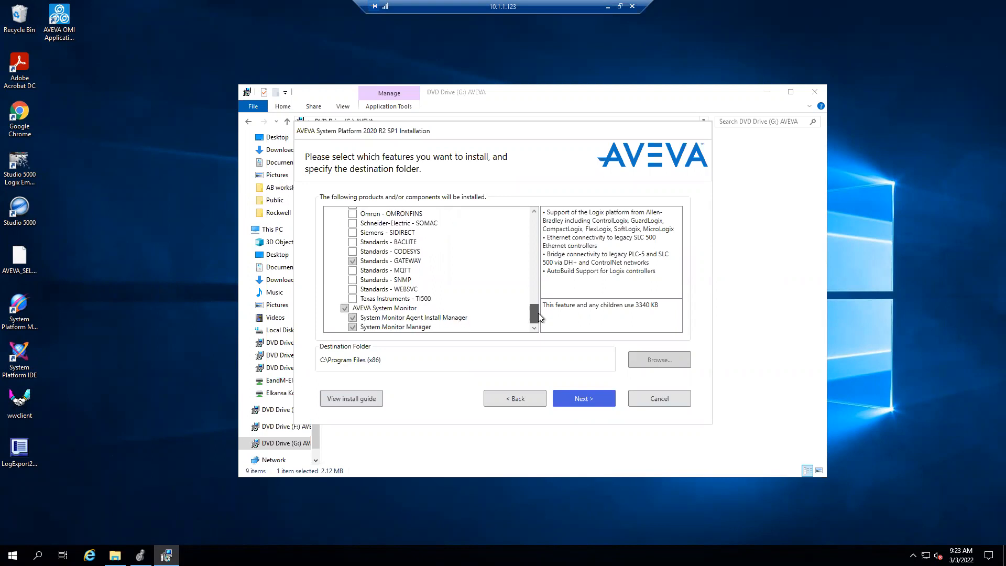
mouse_move(539, 313)
mouse_down()
mouse_move(540, 296)
mouse_move(544, 303)
mouse_up()
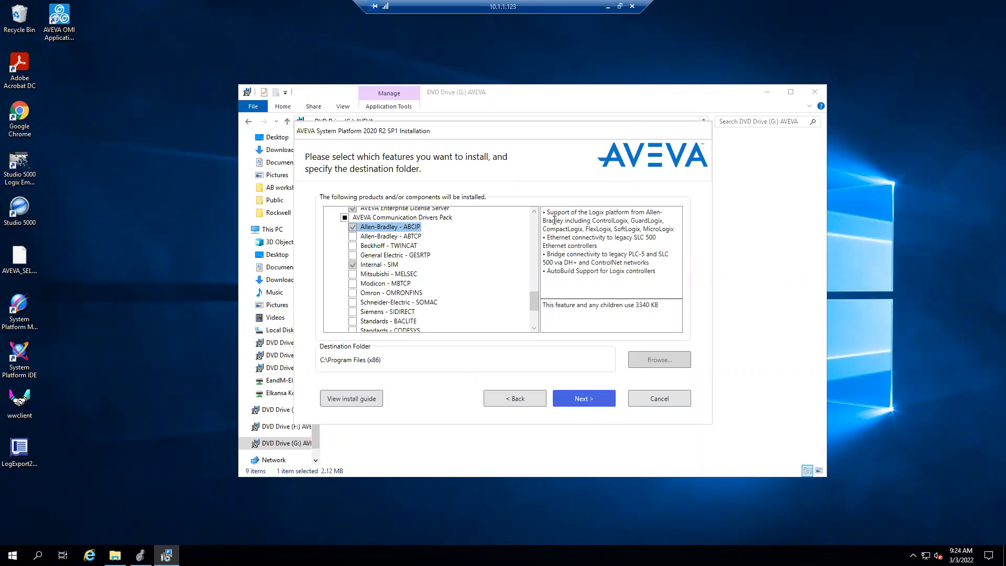
scroll(402, 240, down, 1)
scroll(425, 310, down, 1)
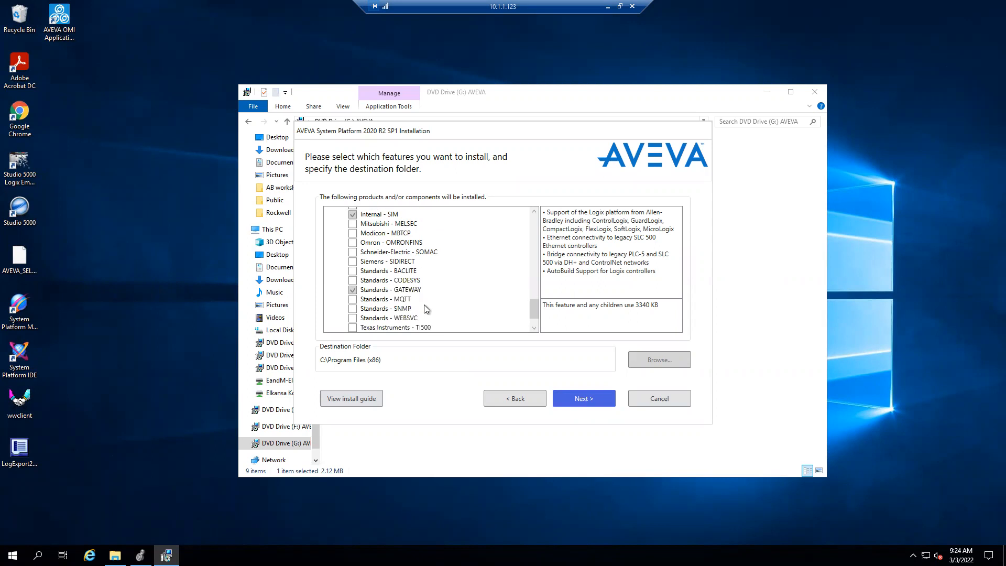
scroll(420, 290, up, 2)
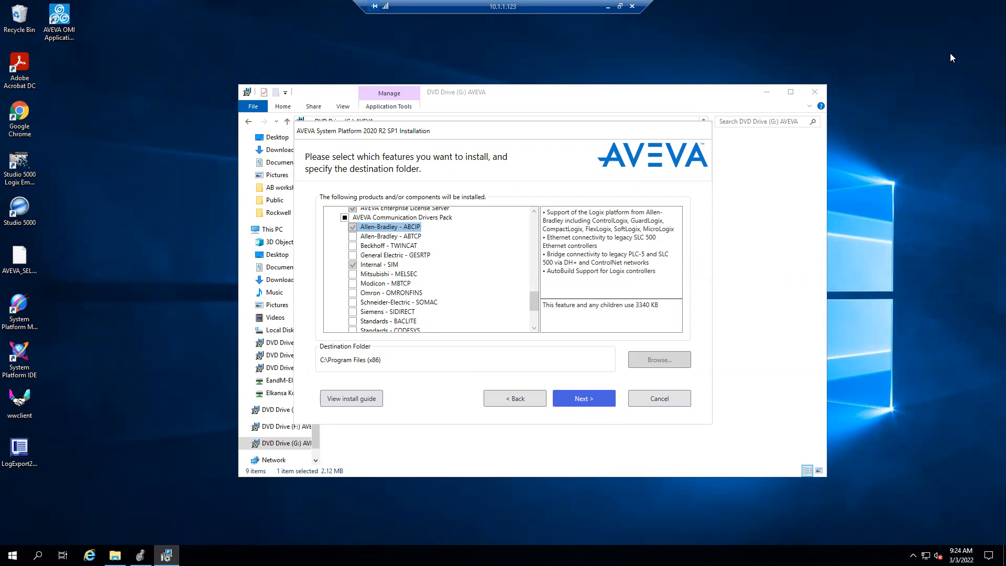
- Cancel the installation from the feature selection, exit setup, and dismiss the Setup Cancelled notice
click(675, 399)
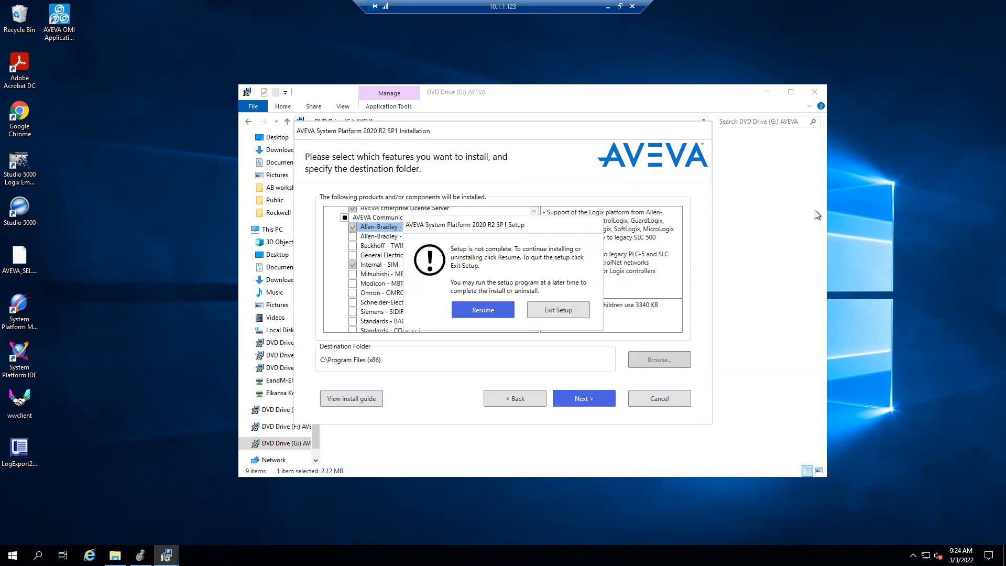
click(481, 313)
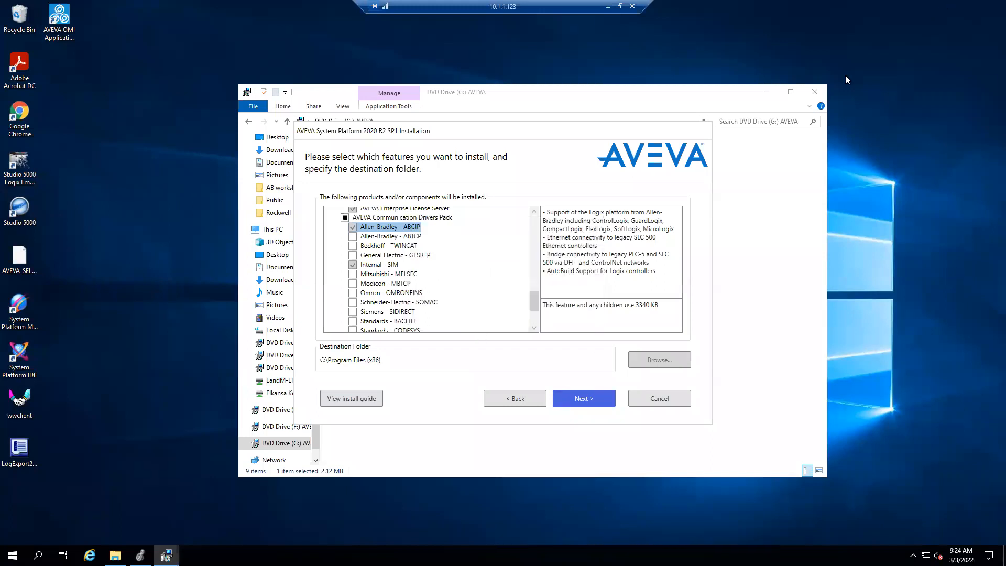
click(656, 401)
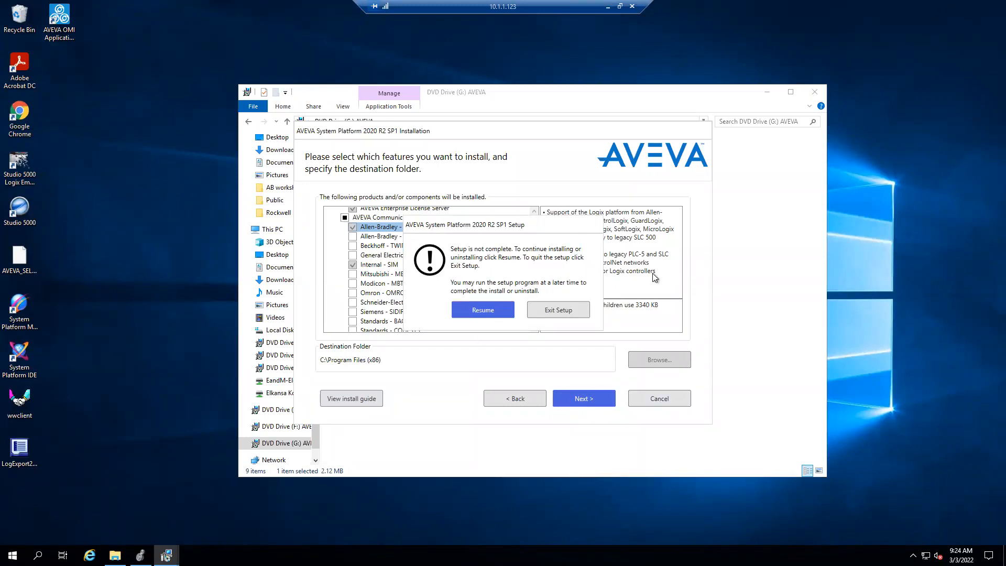
click(571, 312)
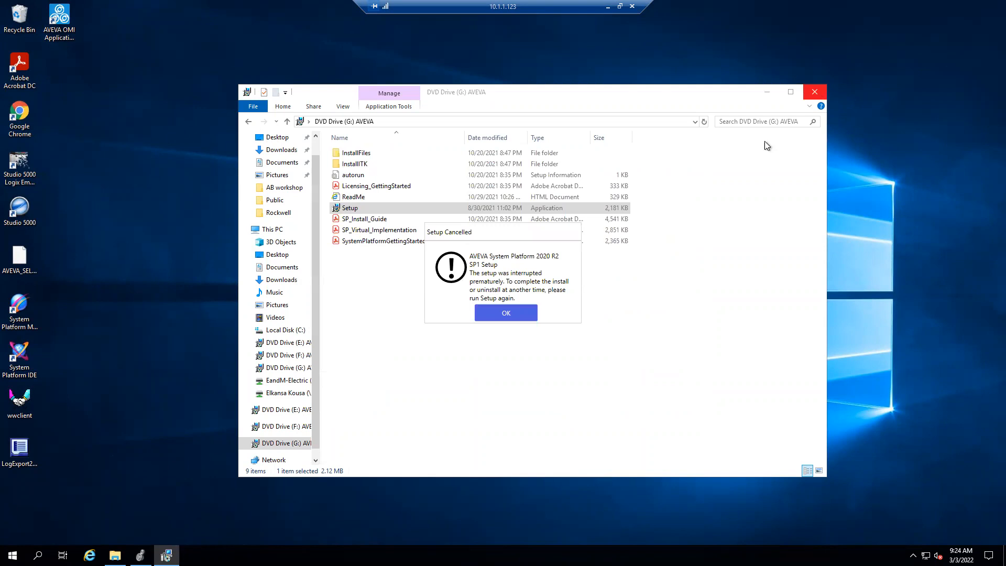
click(510, 312)
- Close the AVEVA DVD drive folder window and minimize the 10.1.1.123 remote session to show the 10.1.1.121 desktop
click(814, 92)
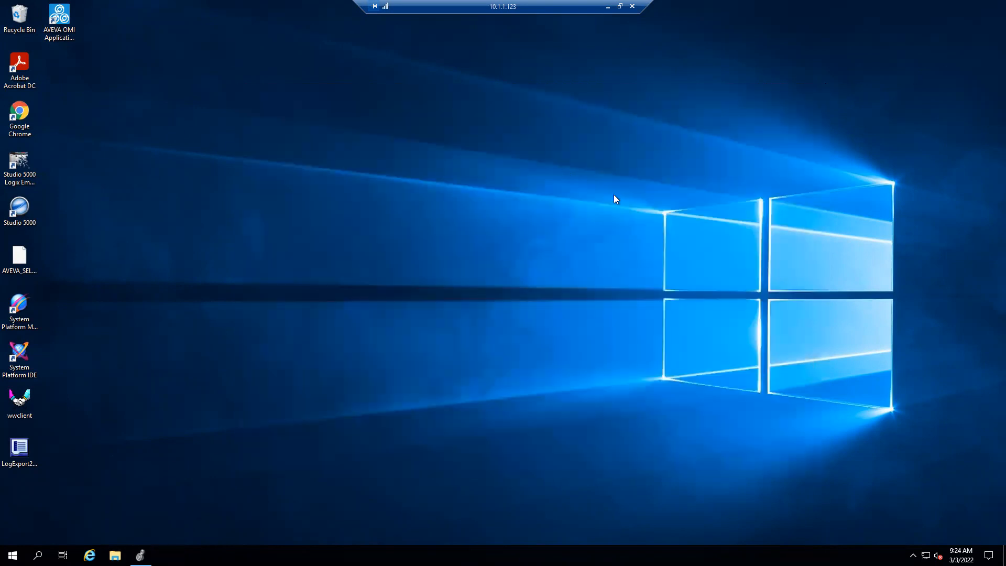
click(605, 5)
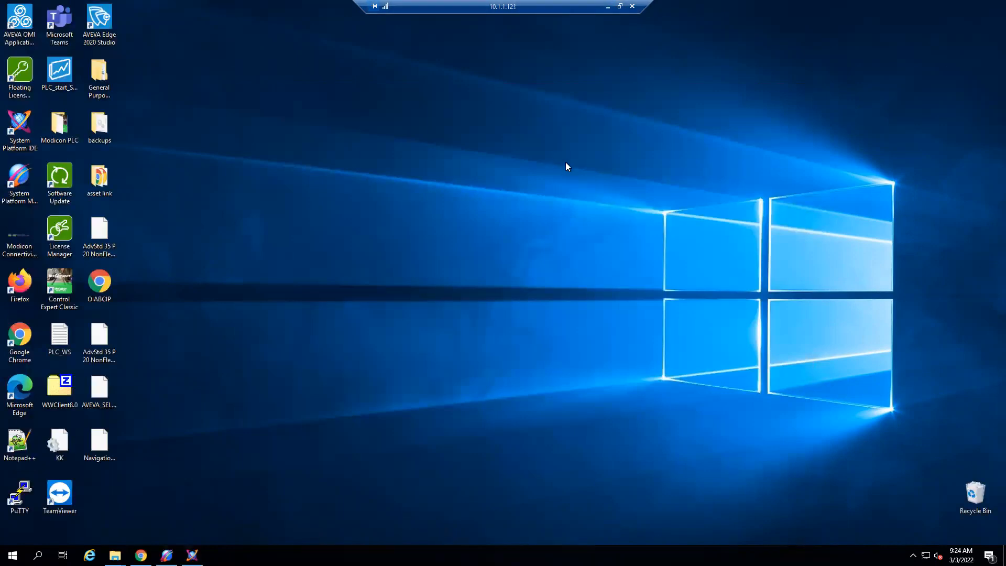
key(Down)
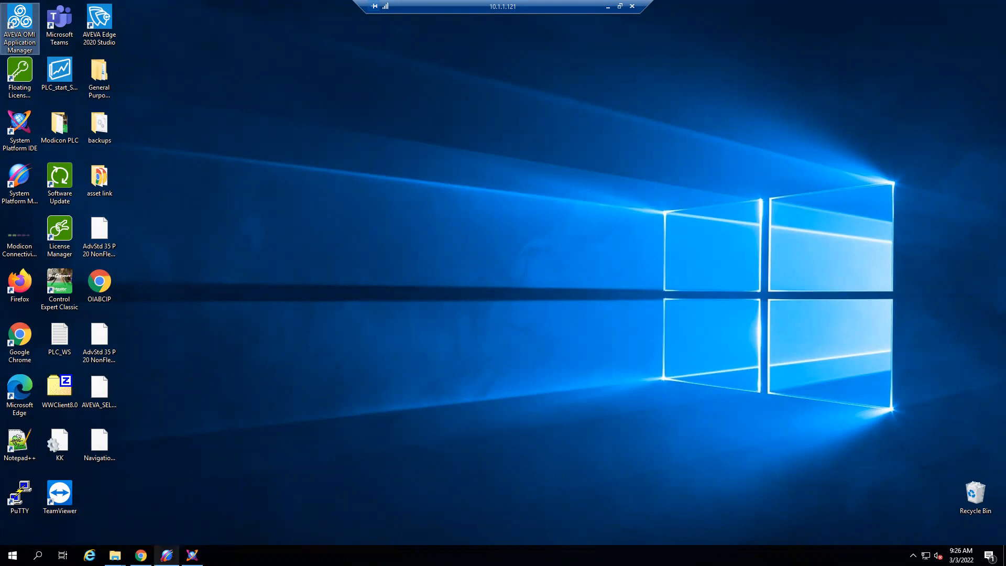
- Bring up the System Management Console and minimize the System Platform IDE to leave the console in front
click(166, 556)
click(192, 555)
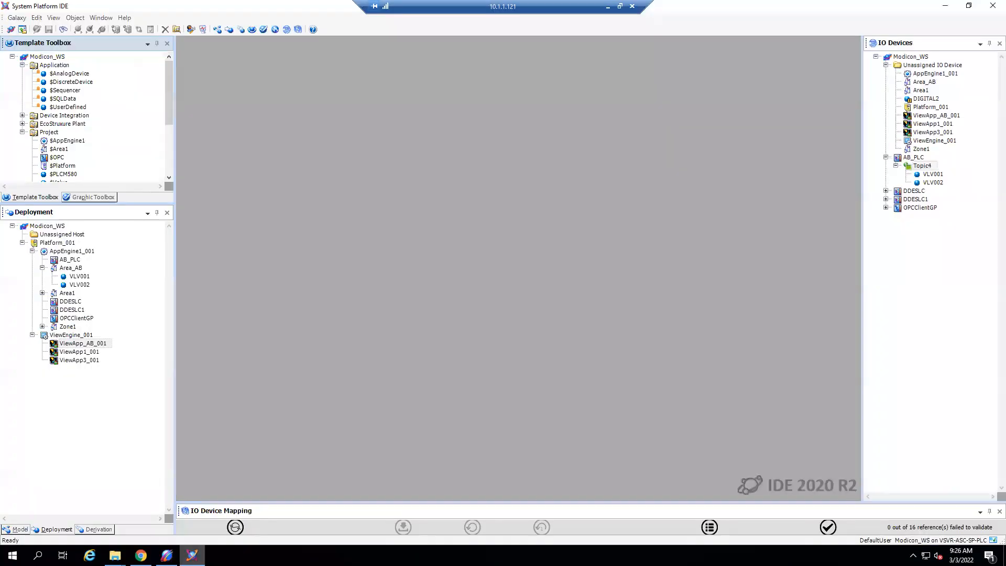
click(952, 8)
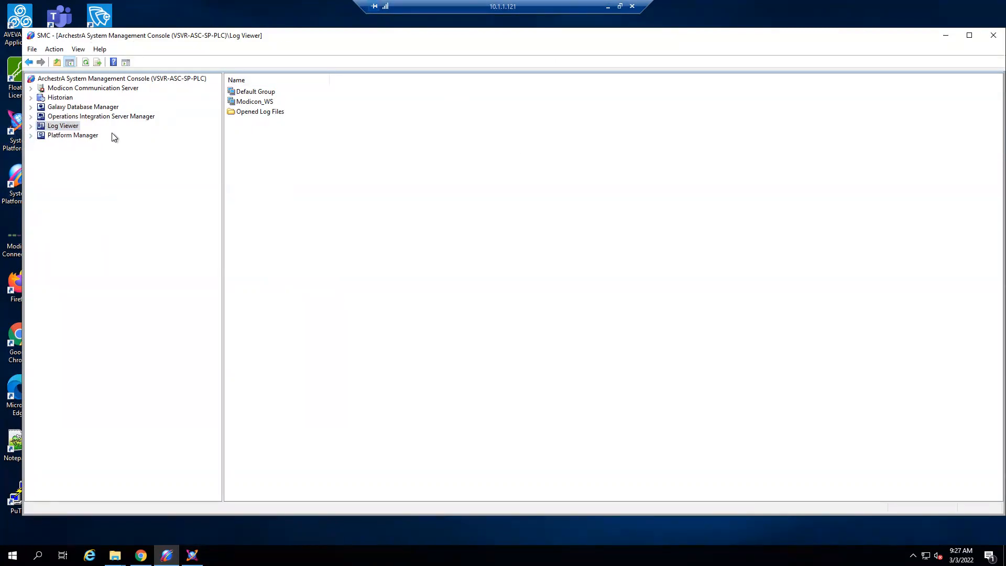
- Expand Operations Integration Server Manager through Default Group and Local to the supervisory servers, and select Allen-Bradley - ABCIP
click(31, 117)
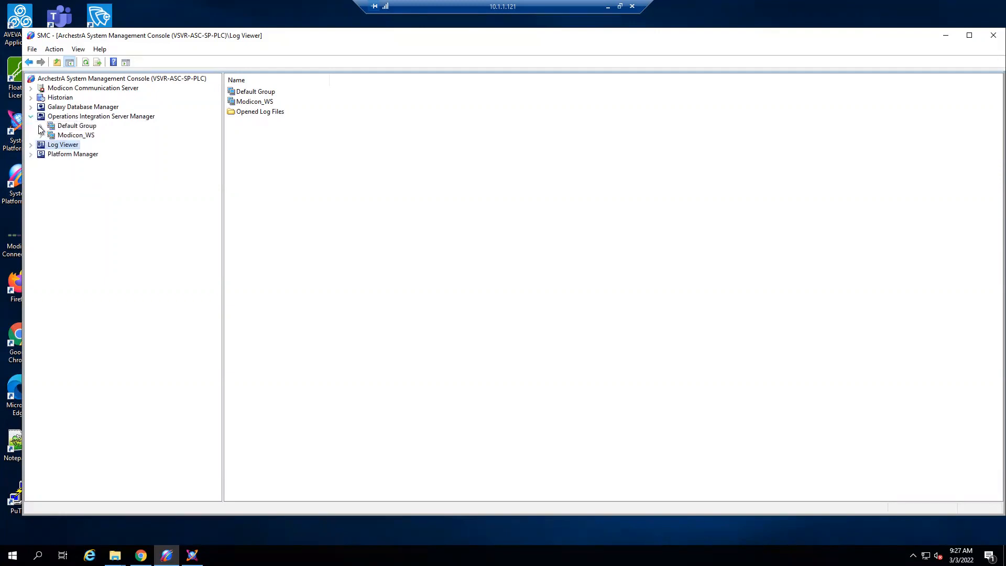
click(41, 127)
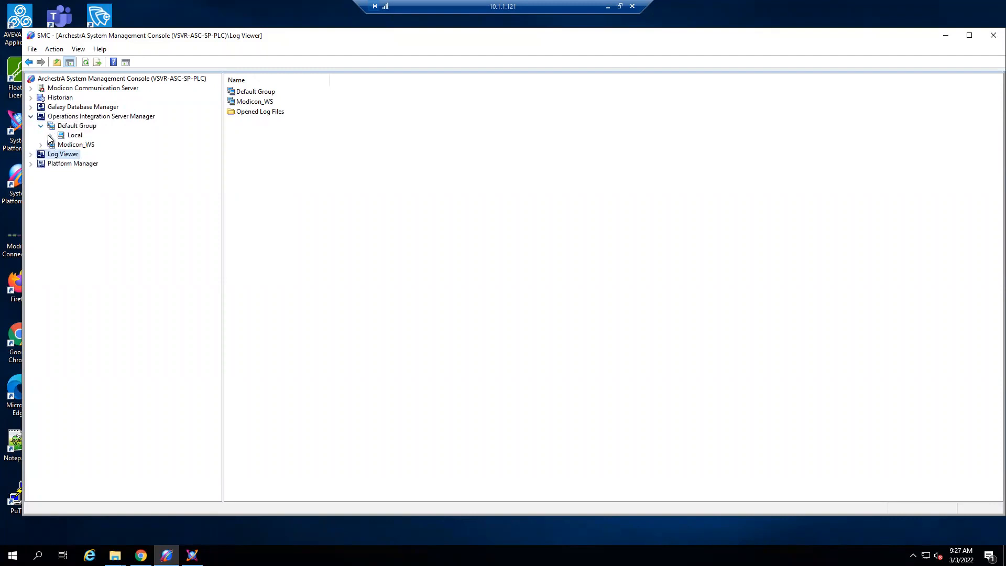
click(51, 136)
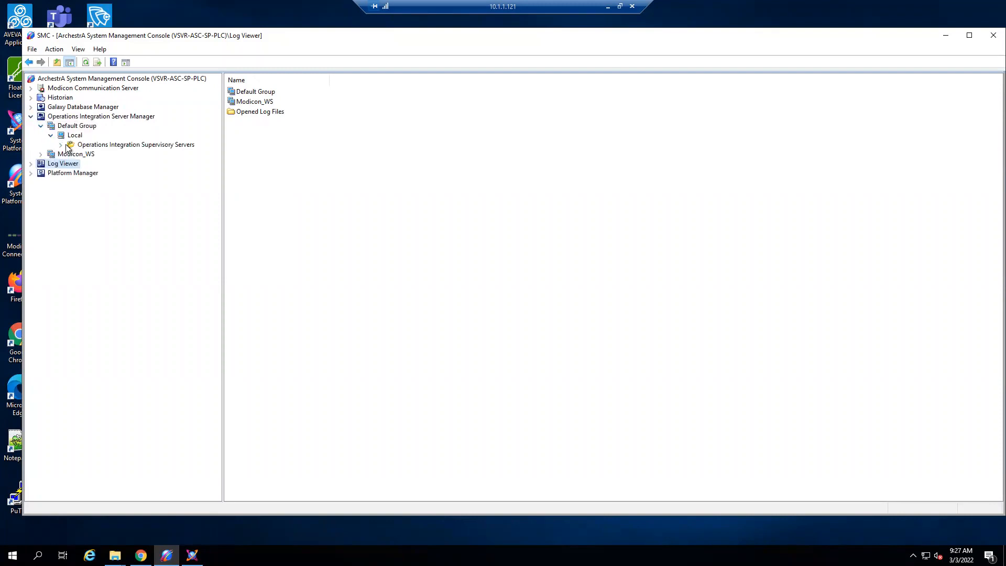
click(61, 144)
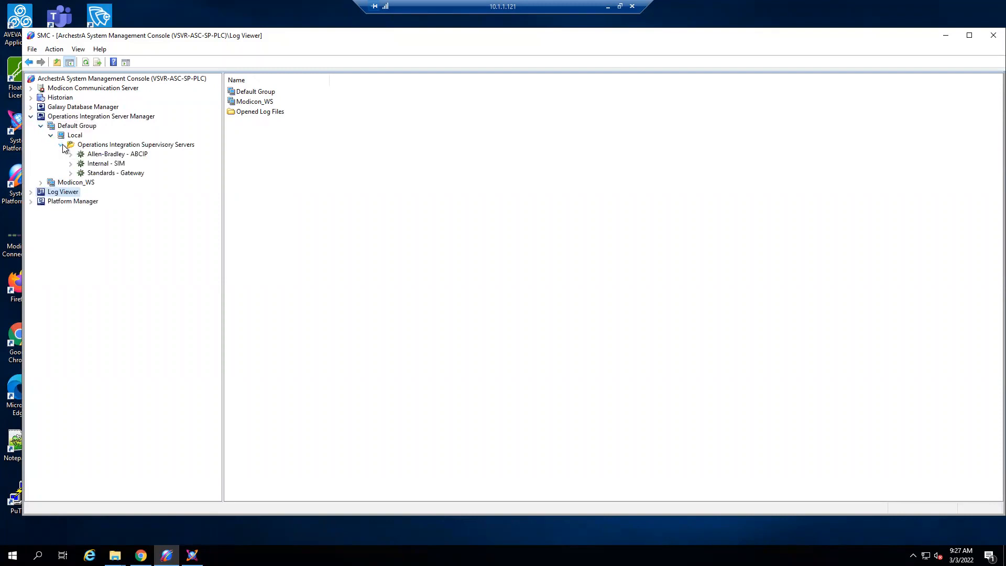
click(125, 155)
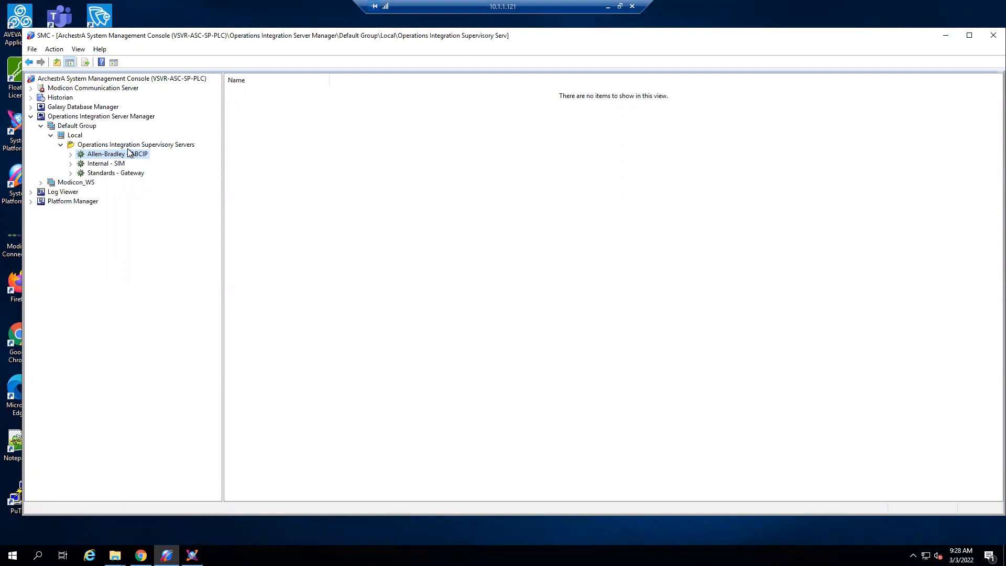
- Expand the OI.ABCIP.2 configuration down to PORT and open the New_ENB_CPLX_000 connection parameters
click(68, 154)
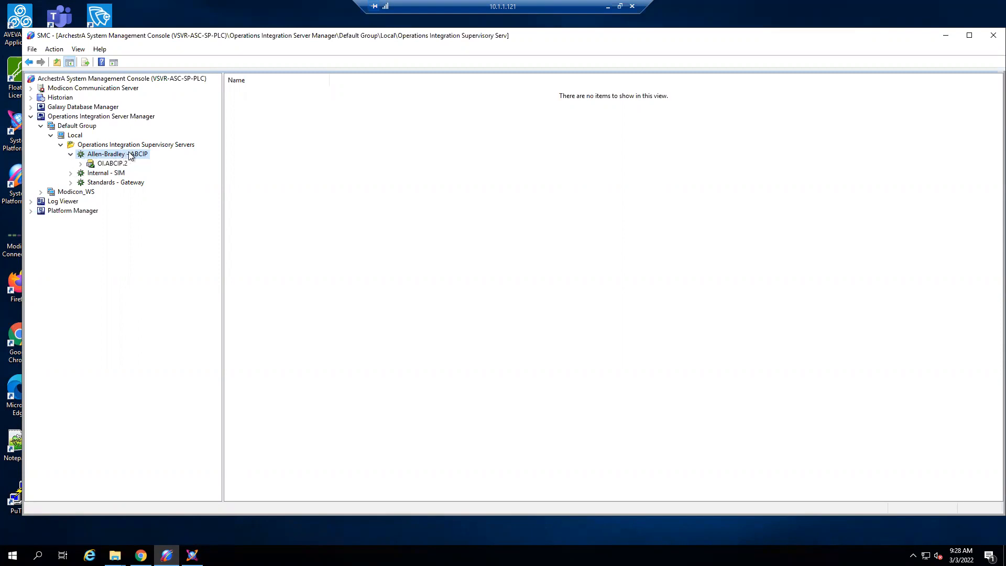
double_click(108, 165)
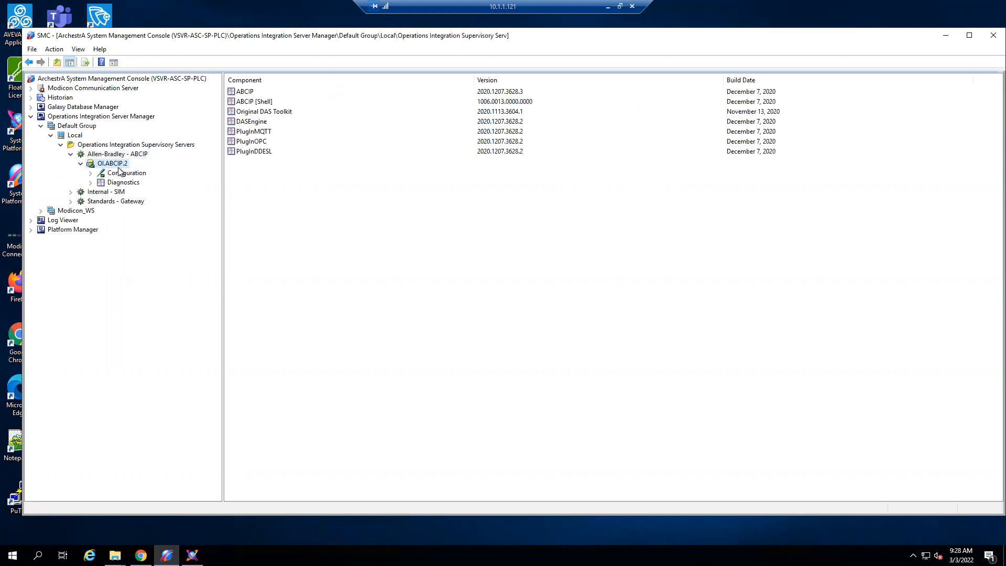
click(91, 173)
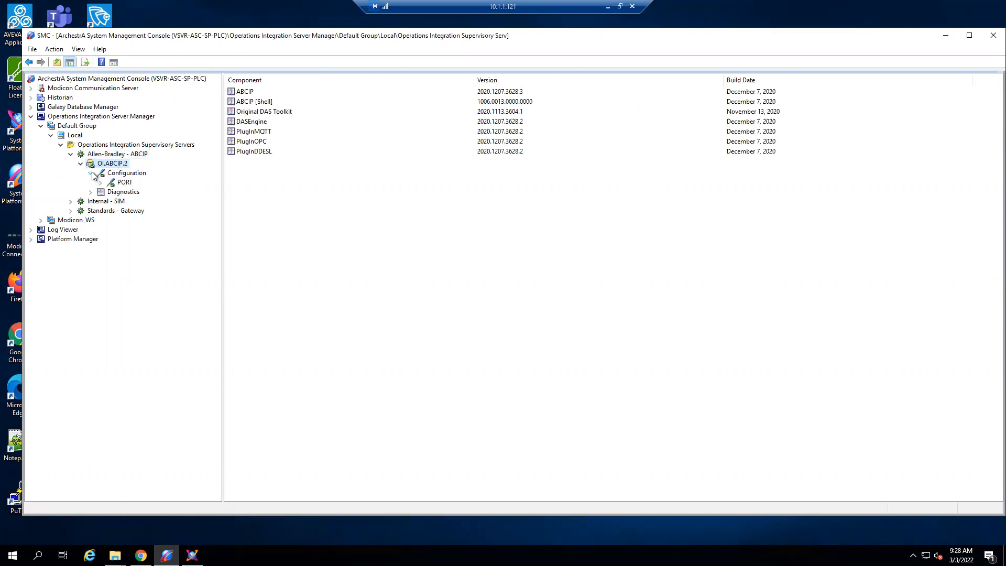
click(125, 183)
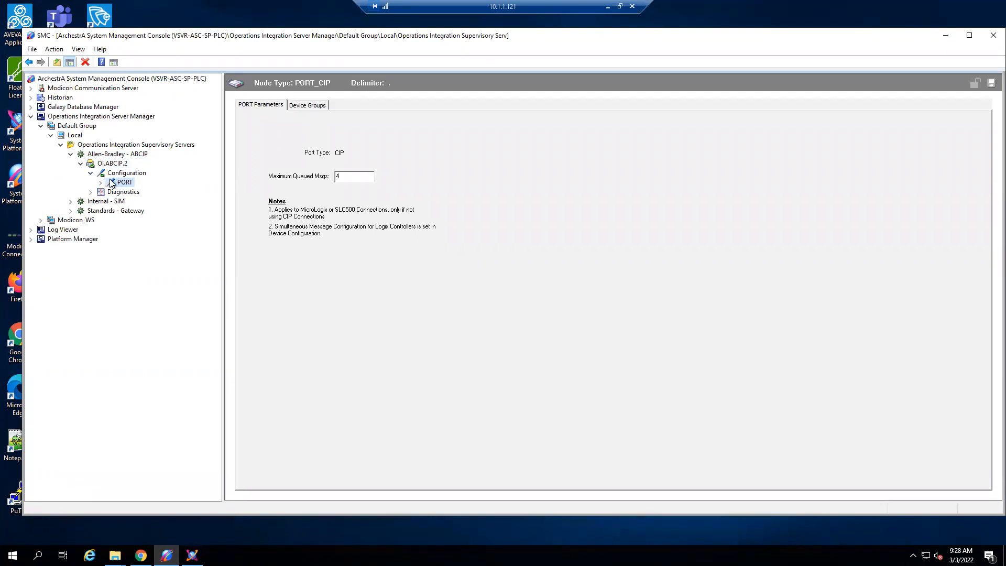
click(102, 183)
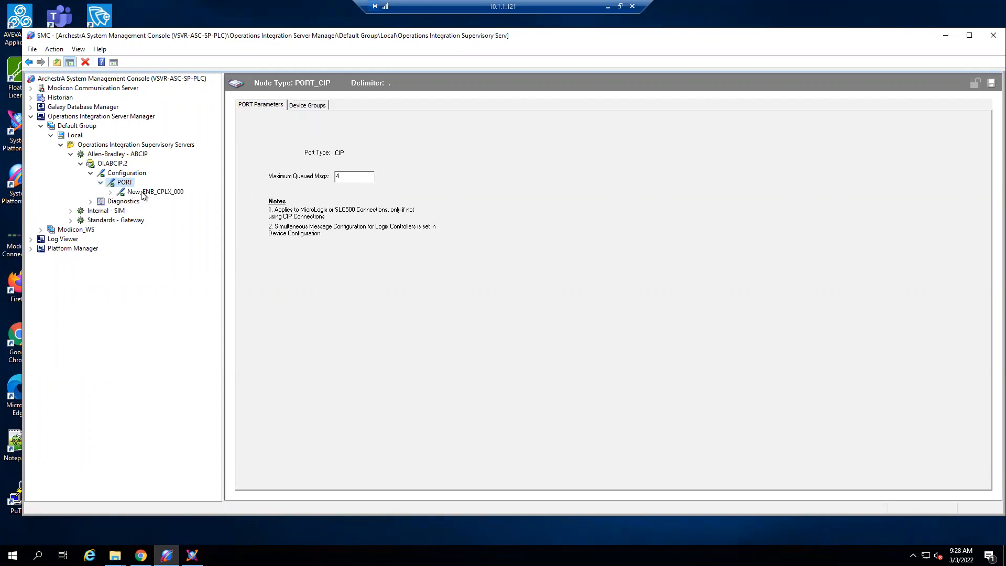
click(143, 194)
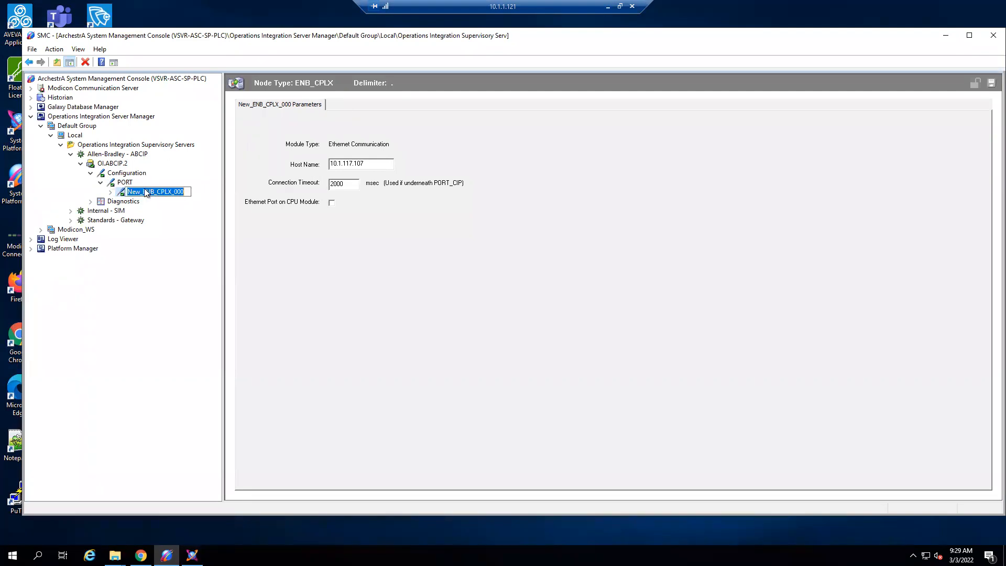
- Review which connection types can be added under PORT, including ENB_CLX, ENB_FLX and ENB_CPLX, without adding one
right_click(122, 184)
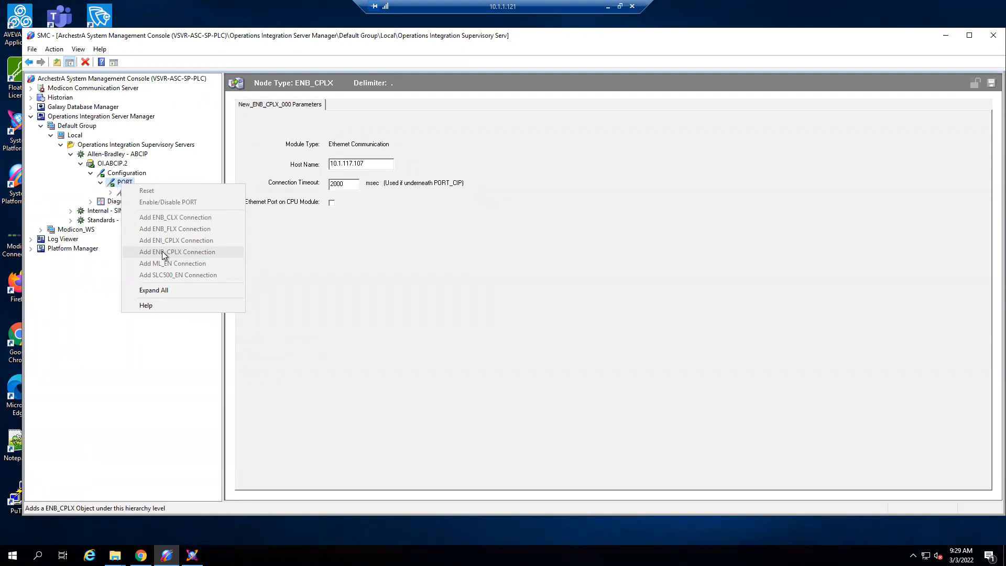
click(275, 256)
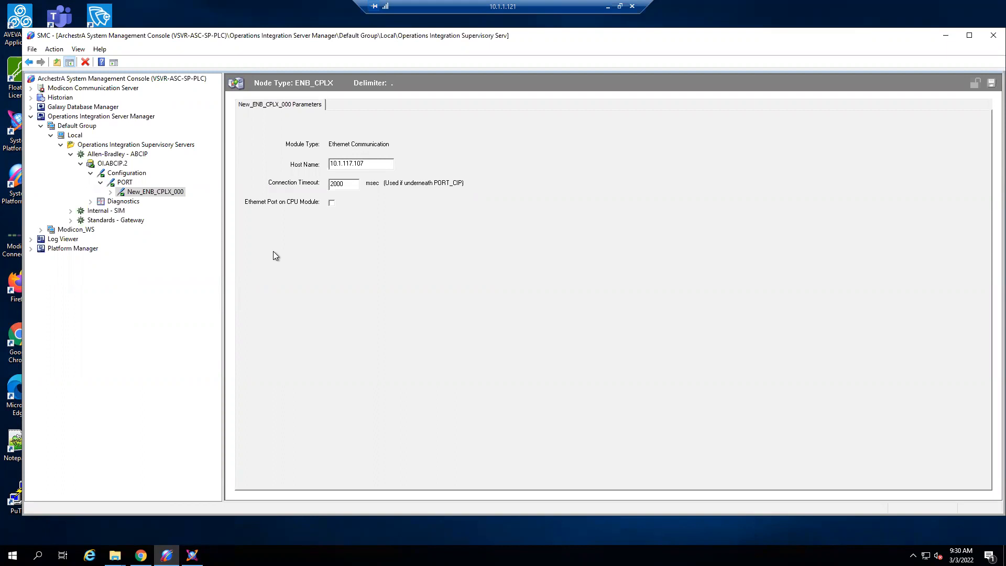
right_click(165, 194)
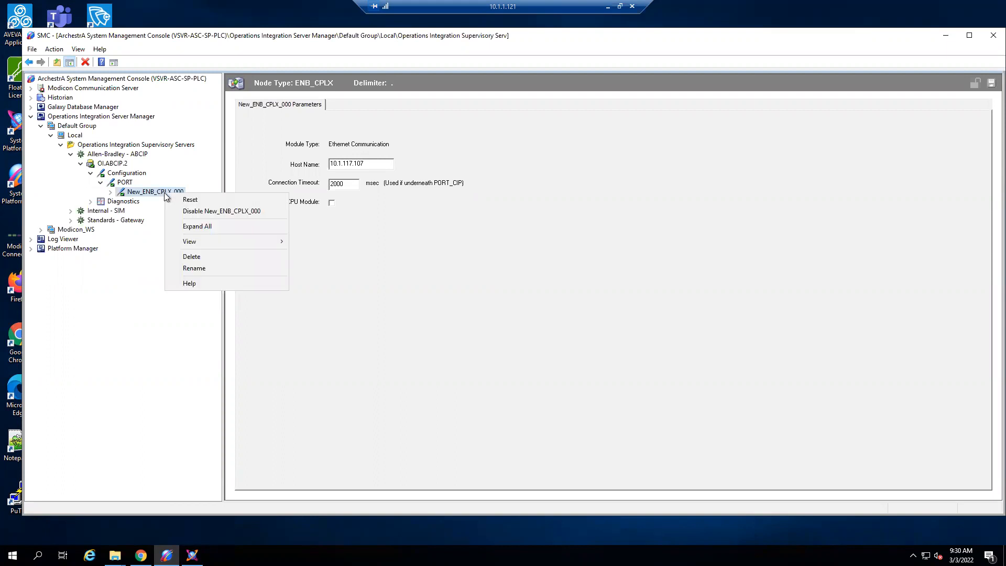
click(125, 182)
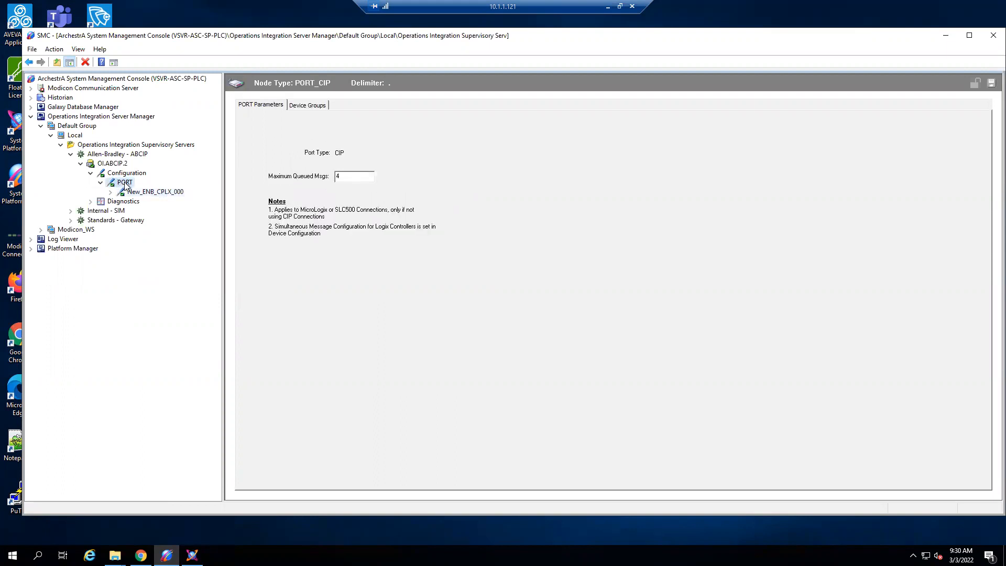
right_click(126, 185)
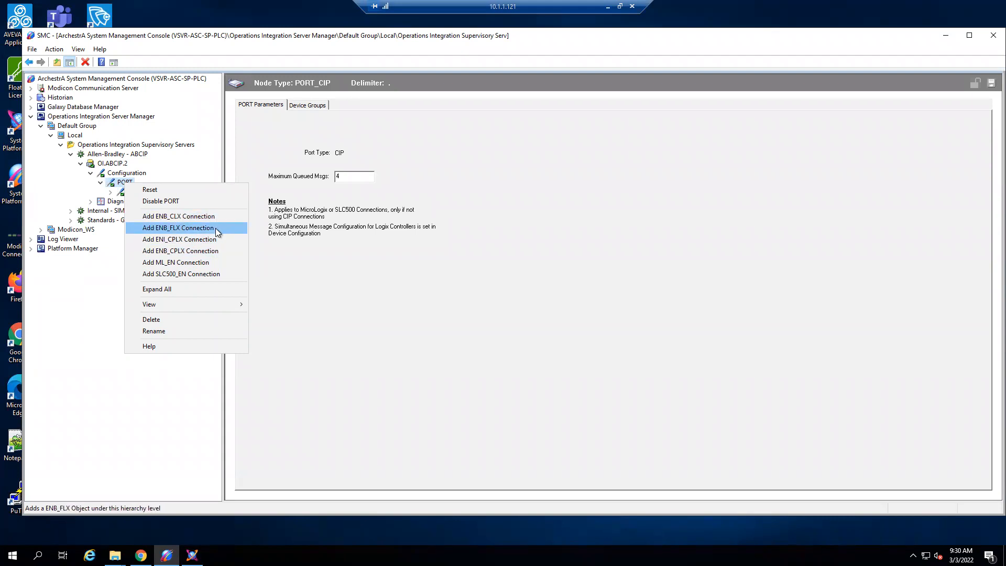
click(355, 289)
- Examine the Host Name address in the New_ENB_CPLX_000 connection parameters without changing it
click(183, 192)
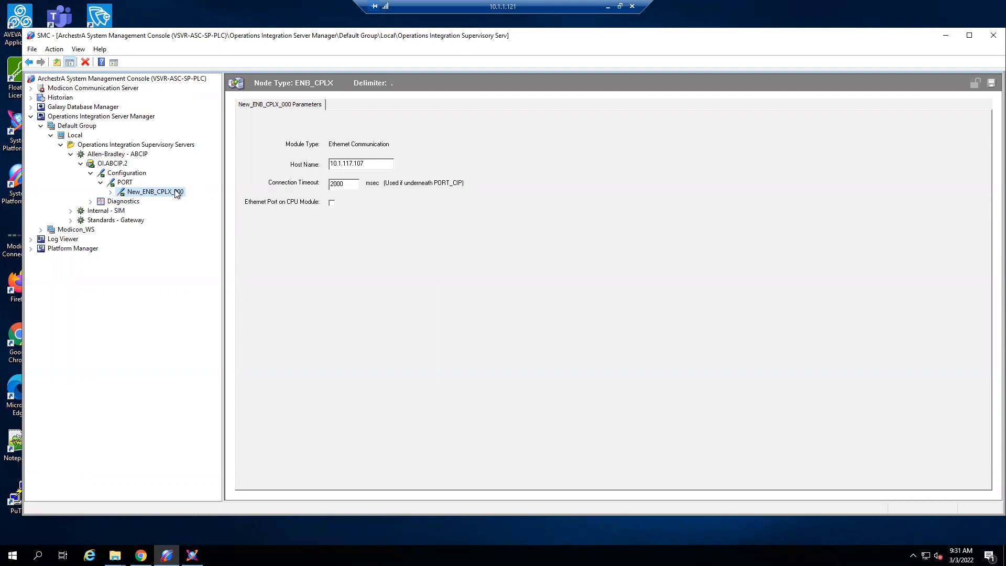
drag(369, 164, 314, 157)
click(349, 163)
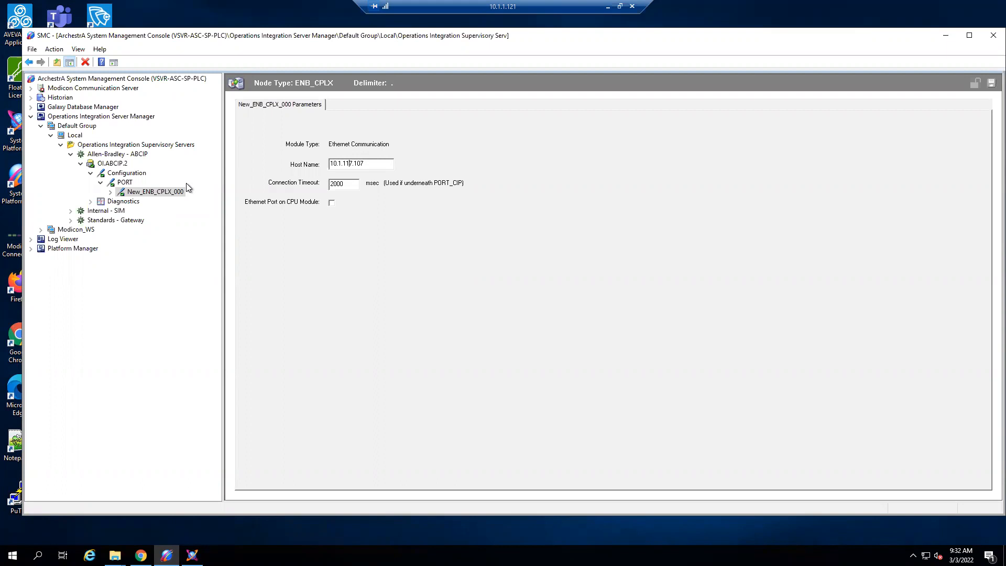
click(378, 162)
double_click(329, 163)
click(379, 161)
drag(337, 163, 390, 159)
- Expand New_ENB_CPLX_000 through New_BACKPLANE_CPLX_000 and open the New_LOGIX_CPLX_000 parameters
click(111, 193)
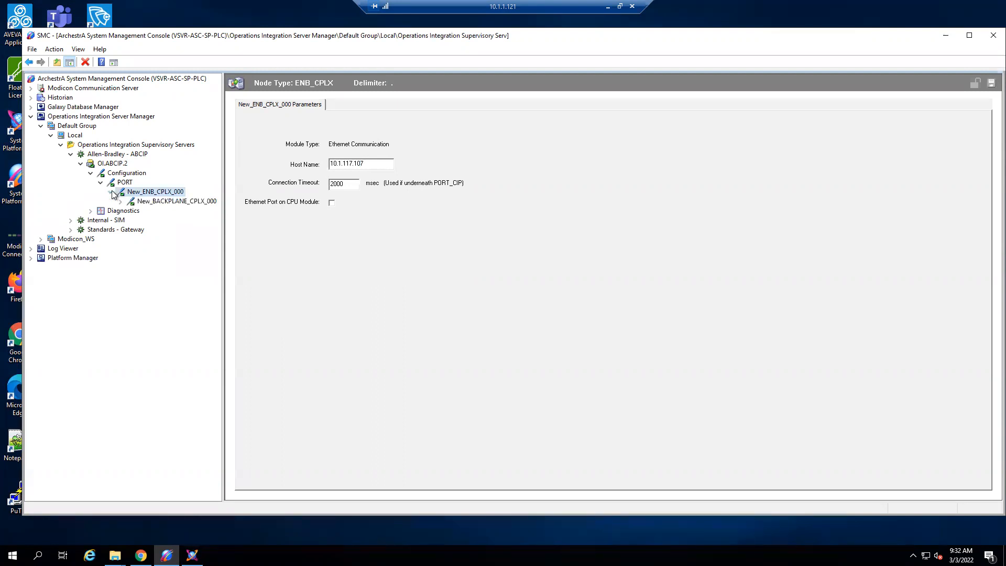
click(201, 203)
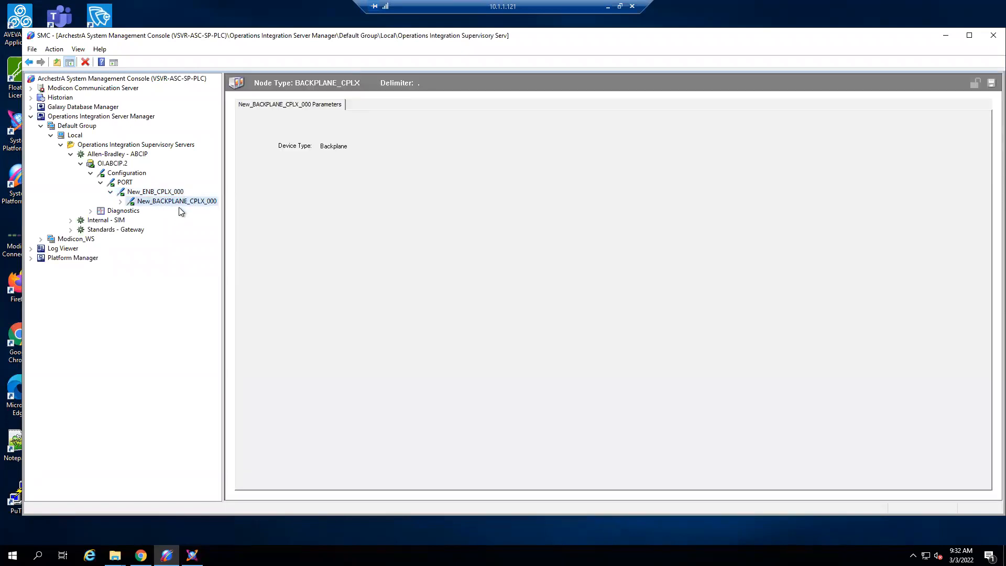
click(121, 202)
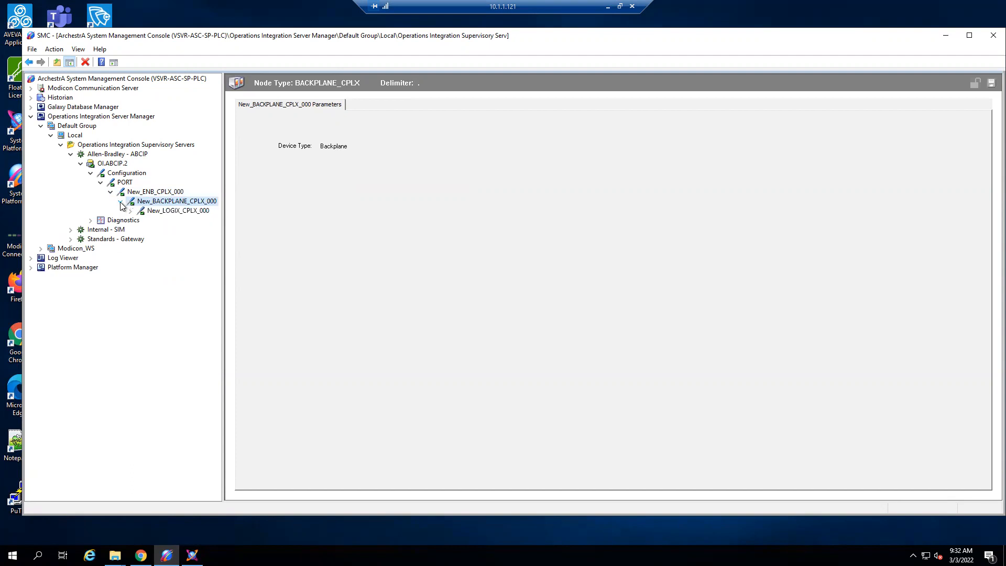
click(193, 210)
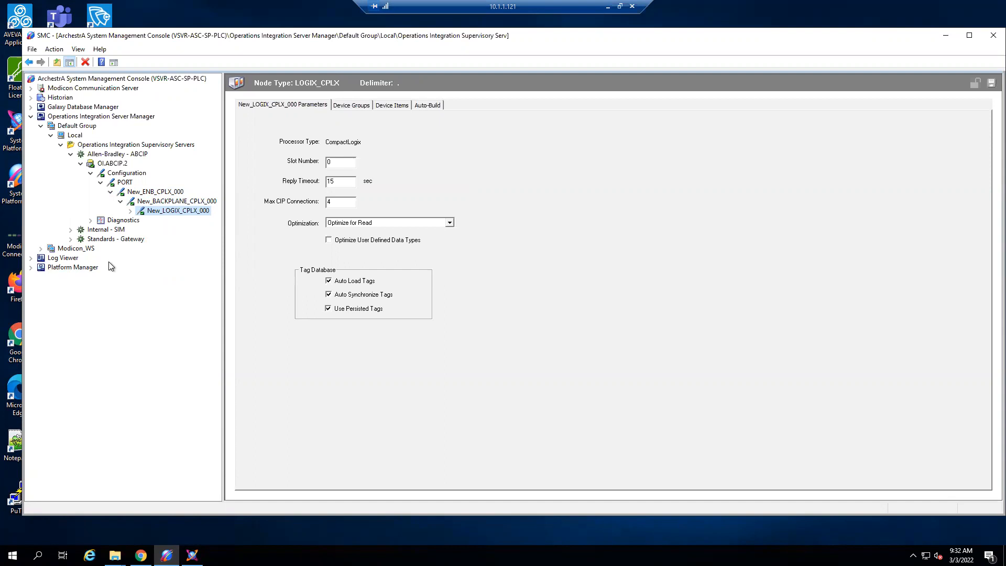
- Revisit the Ethernet, backplane and Logix nodes in turn to examine how the connection hierarchy is structured
click(186, 201)
click(191, 211)
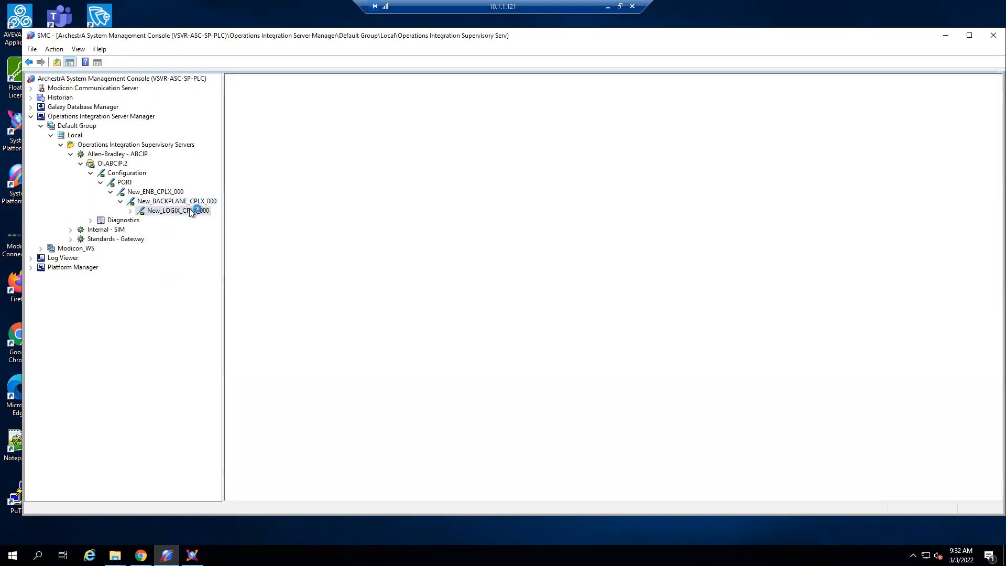
click(164, 193)
click(176, 203)
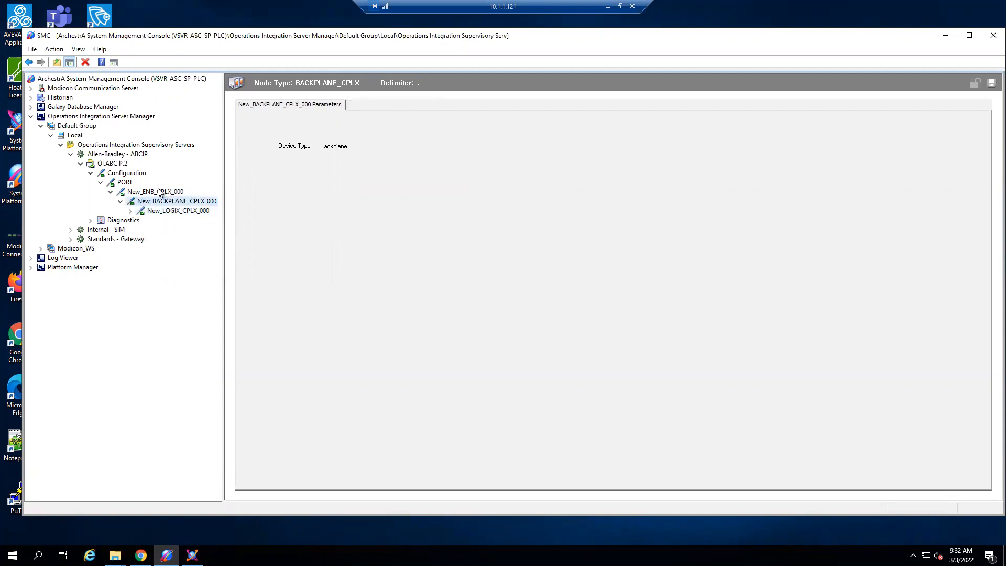
click(162, 193)
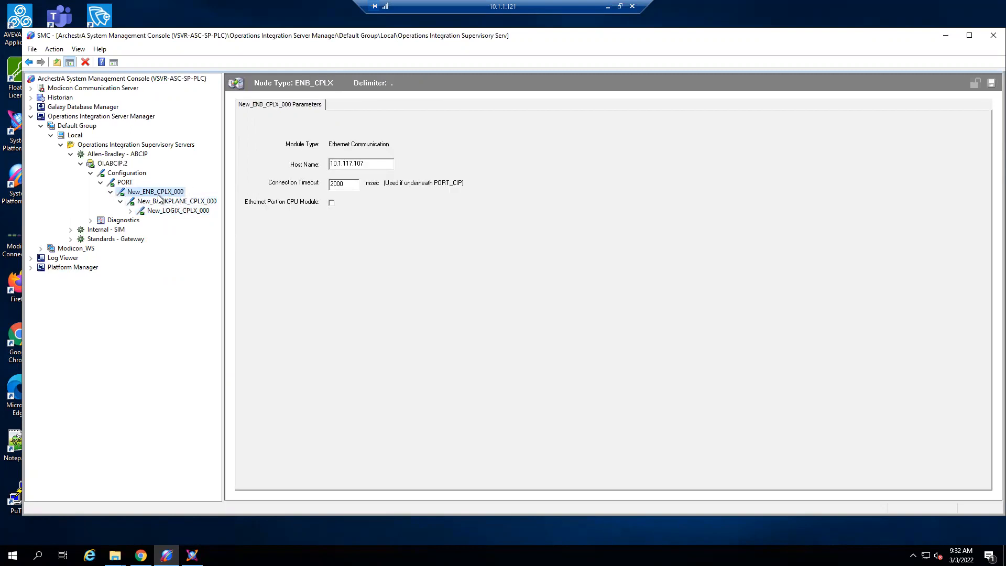
click(159, 200)
key(Down)
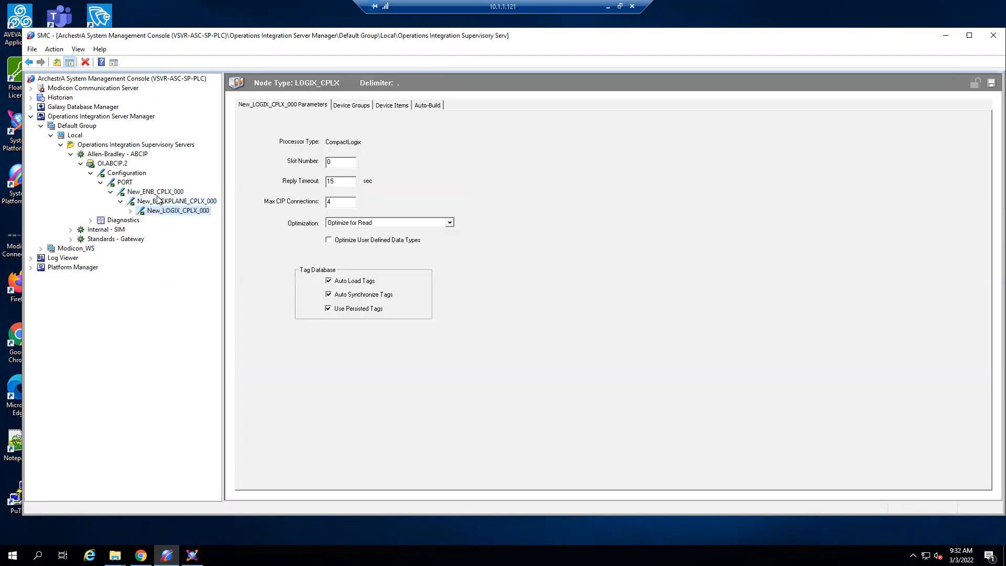
click(153, 192)
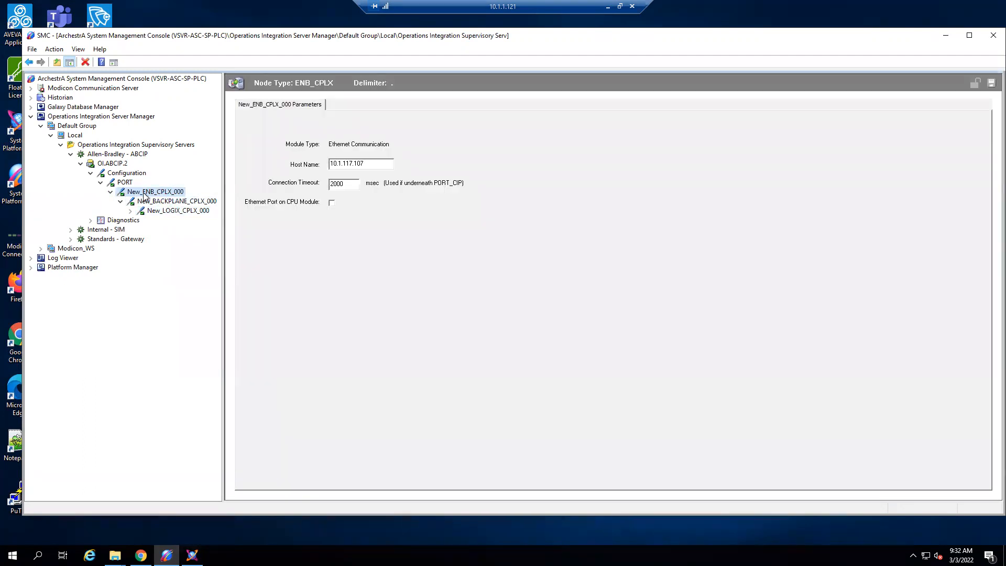
click(174, 203)
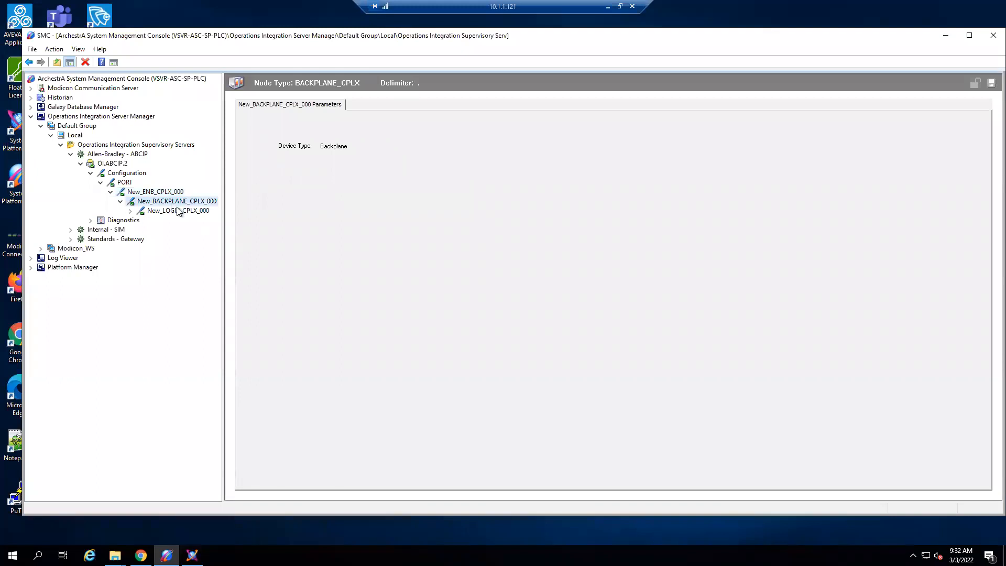
- Examine the processor type and slot number in the New_LOGIX_CPLX_000 parameters
click(178, 211)
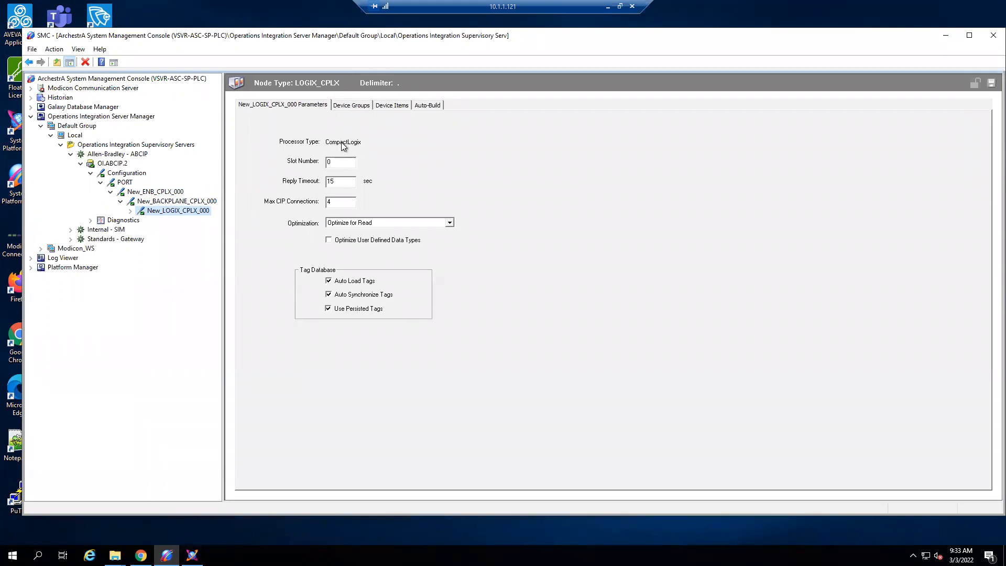
click(327, 161)
double_click(328, 162)
click(349, 161)
- Check the Topic4 device group and its update interval under New_LOGIX_CPLX_000
click(358, 106)
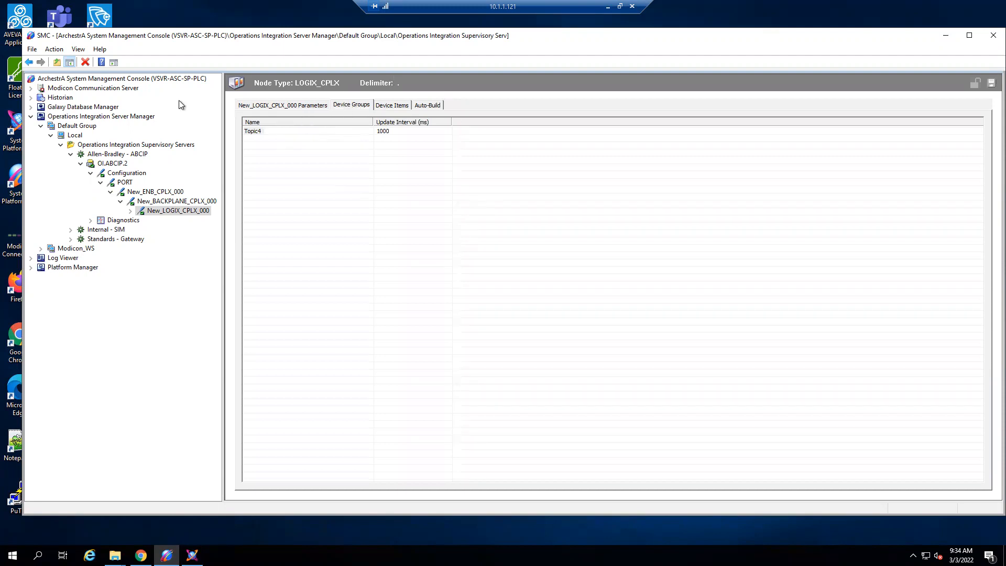
click(258, 134)
click(325, 183)
- Recap the driver tree from Operations Integration Server Manager to New_LOGIX_CPLX_000, ending on the OI.ABCIP.2 component list
click(88, 117)
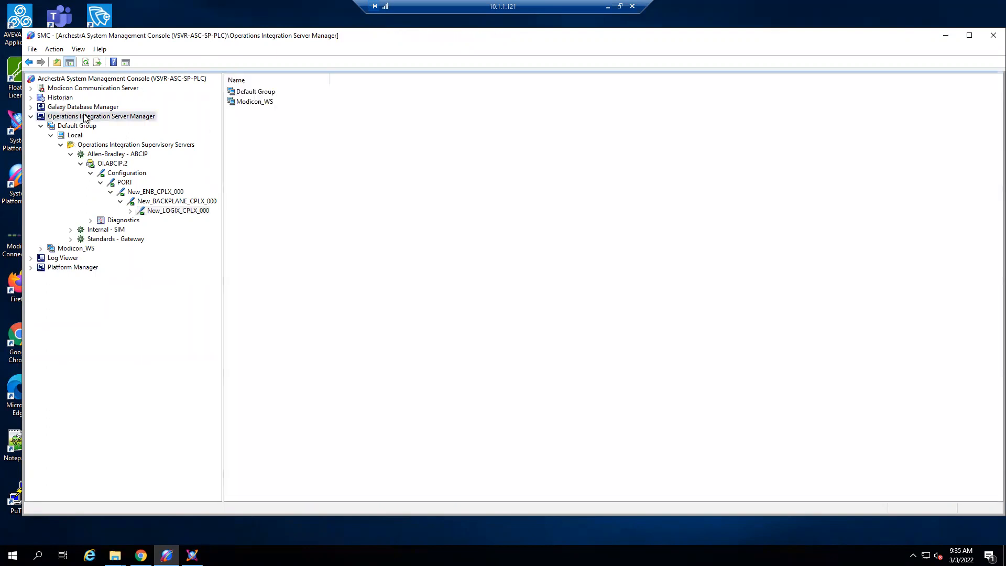
click(126, 156)
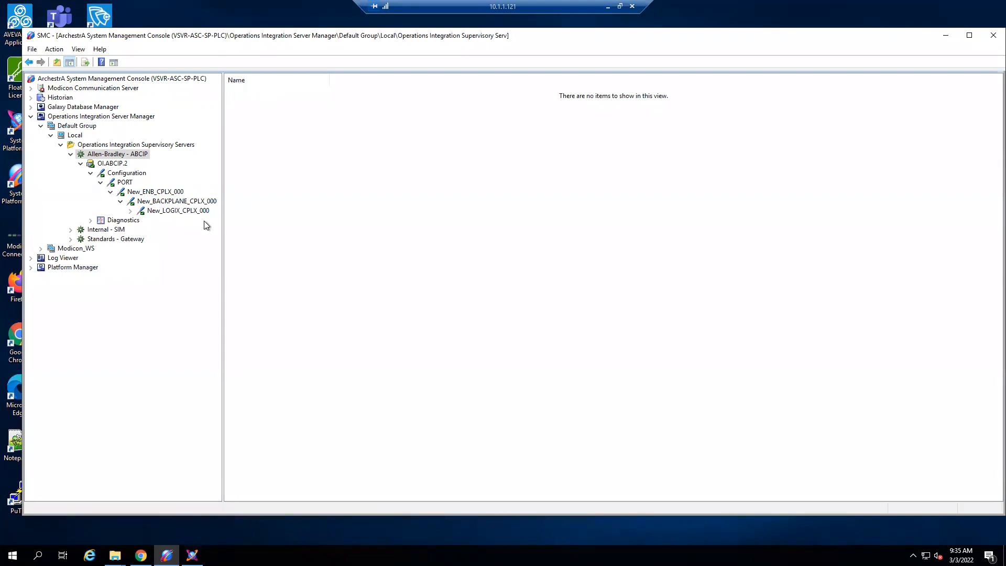
click(191, 208)
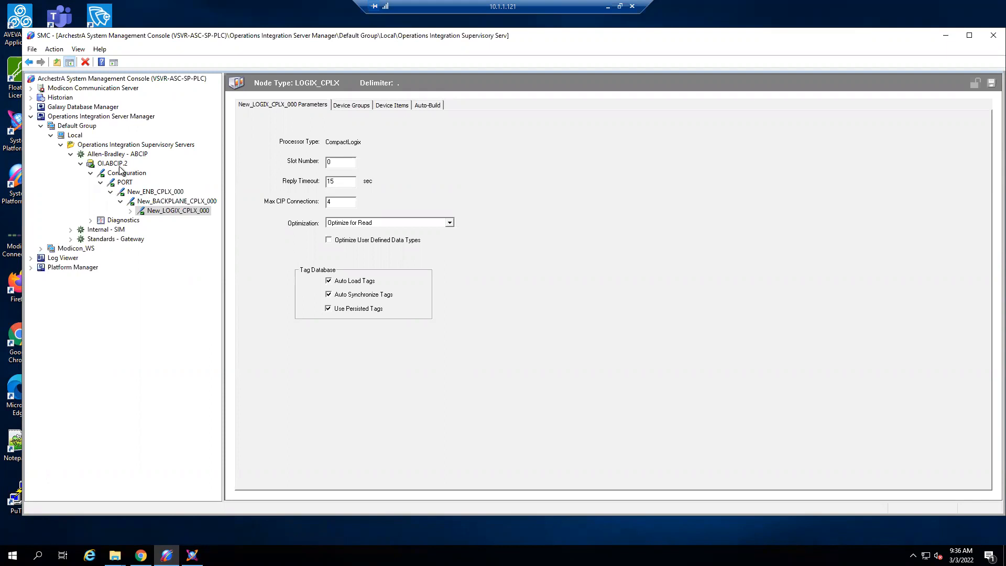
click(120, 165)
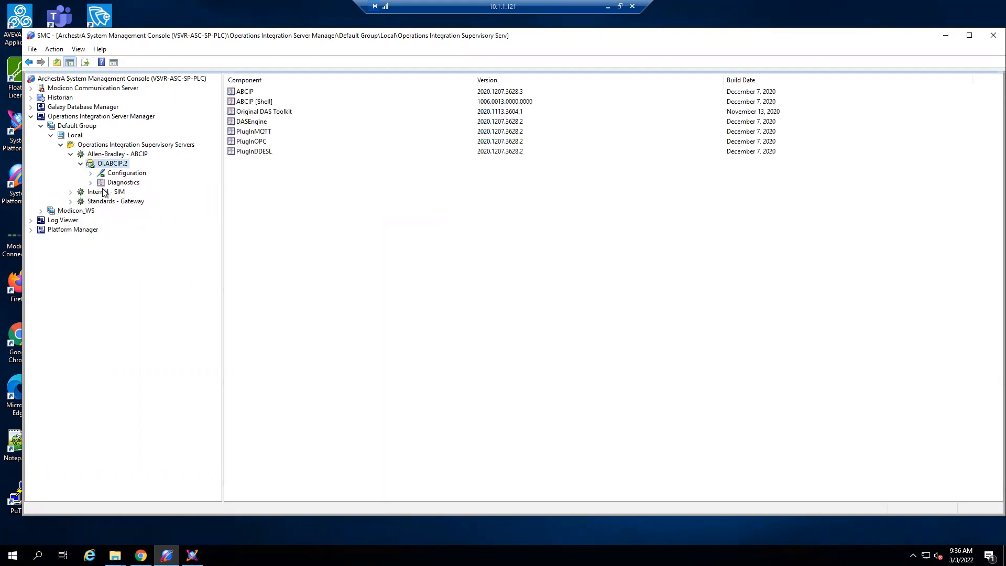
- Expand the OI.ABCIP.2 configuration through the port, Ethernet and backplane nodes and view the New_LOGIX_CPLX_000 parameters
click(91, 173)
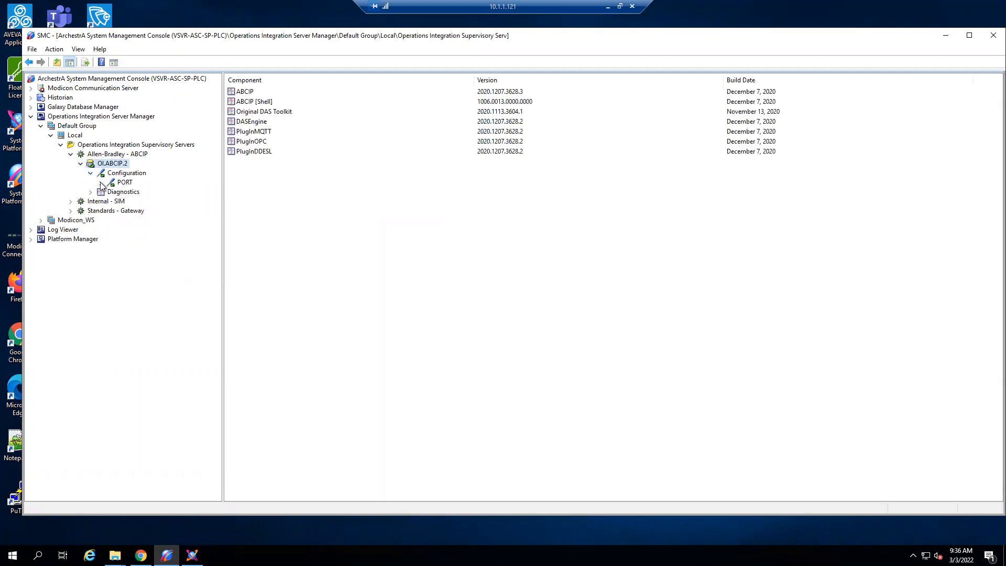
click(100, 183)
click(111, 192)
click(120, 201)
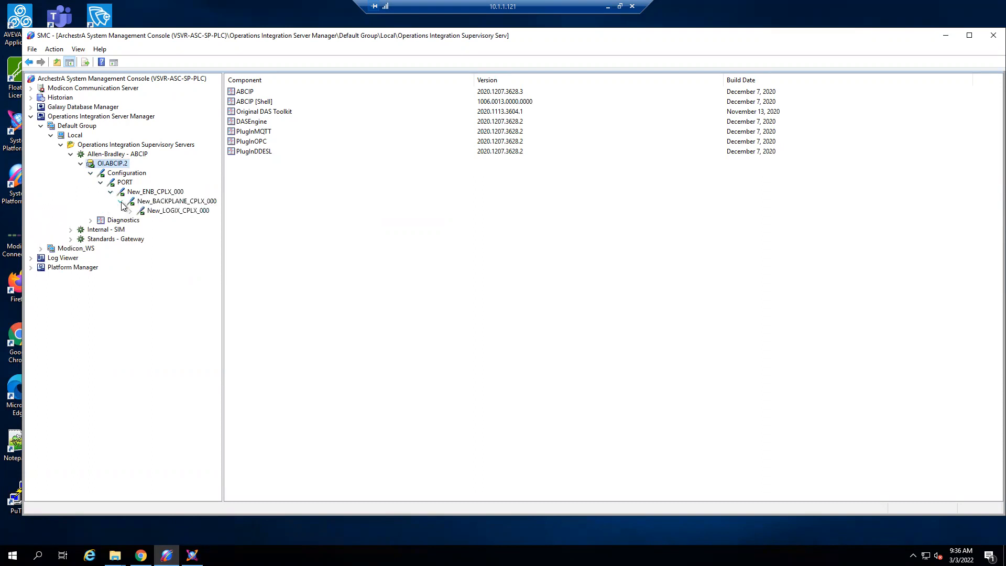
click(160, 211)
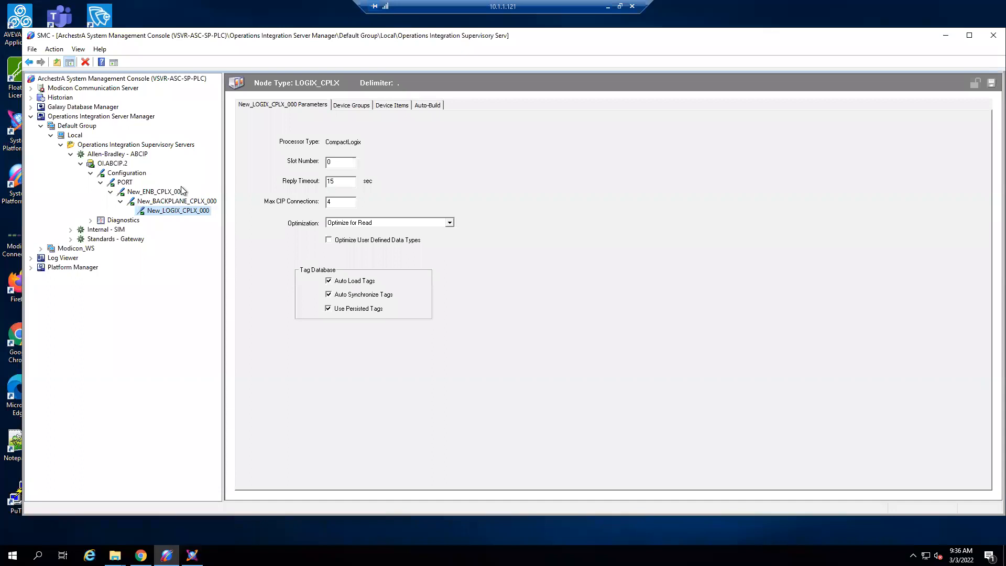
click(181, 191)
- Compare the device groups of New_LOGIX_CPLX_000 with its parameters, and return to the OI.ABCIP.2 component list
click(360, 104)
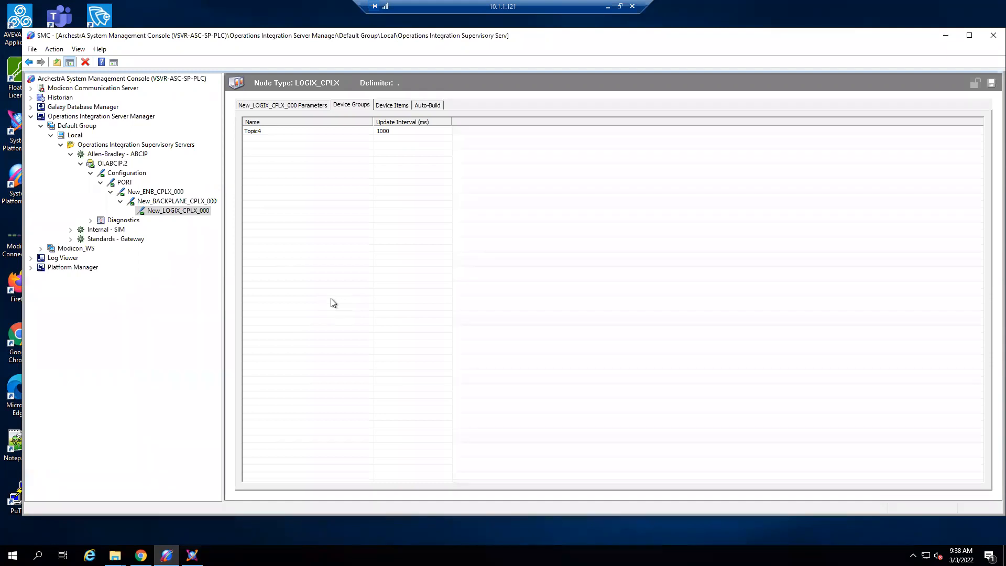
click(313, 105)
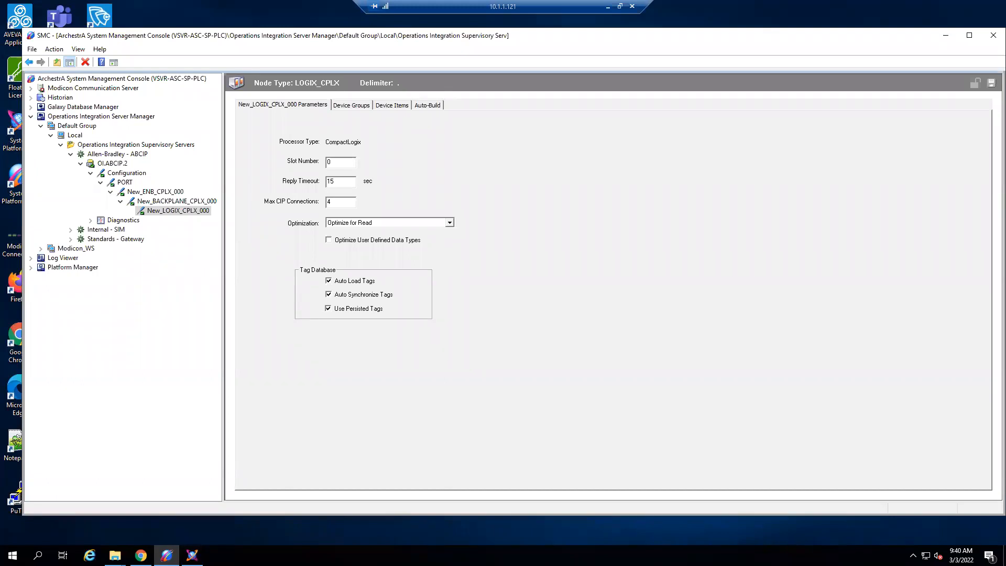
click(359, 104)
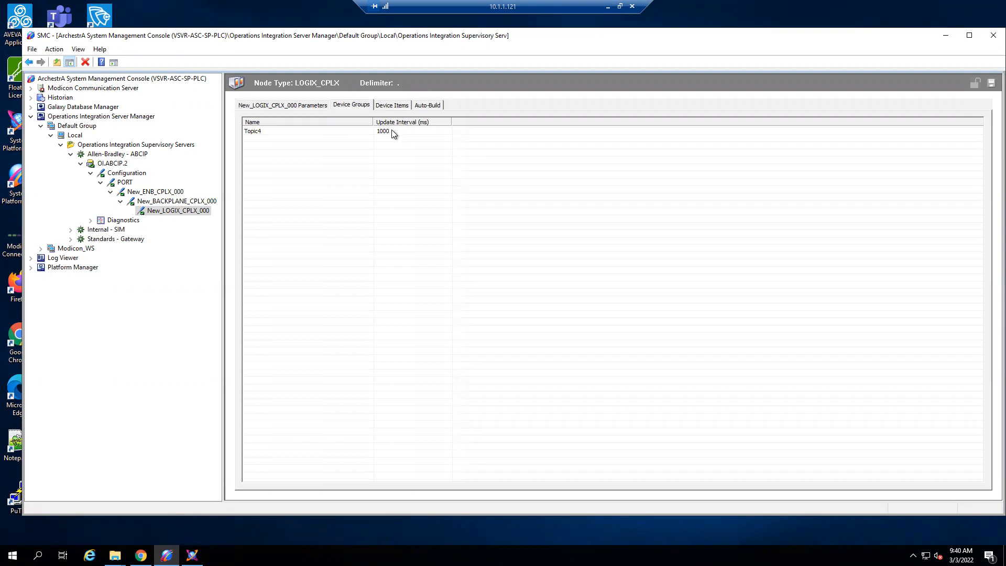
click(278, 104)
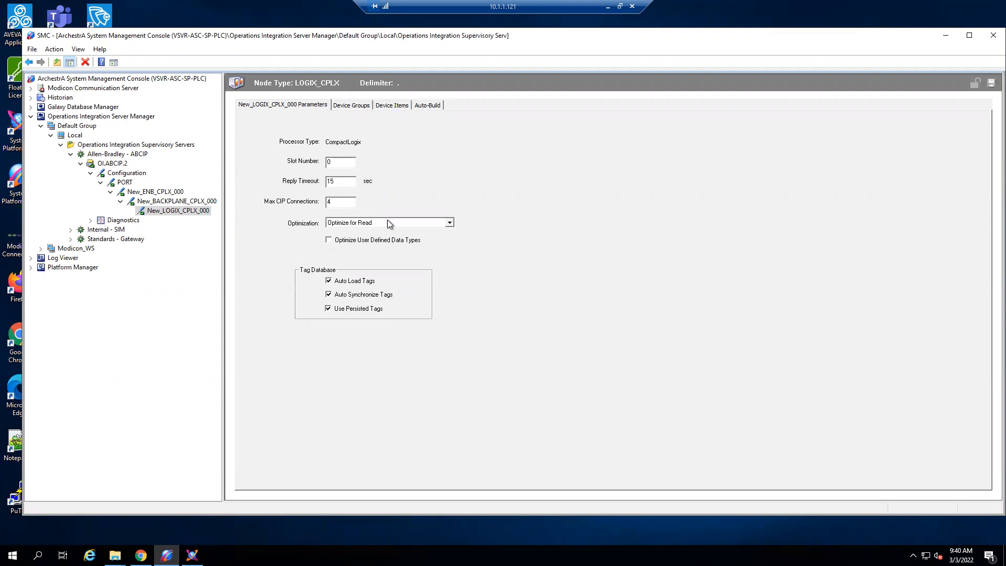
click(345, 104)
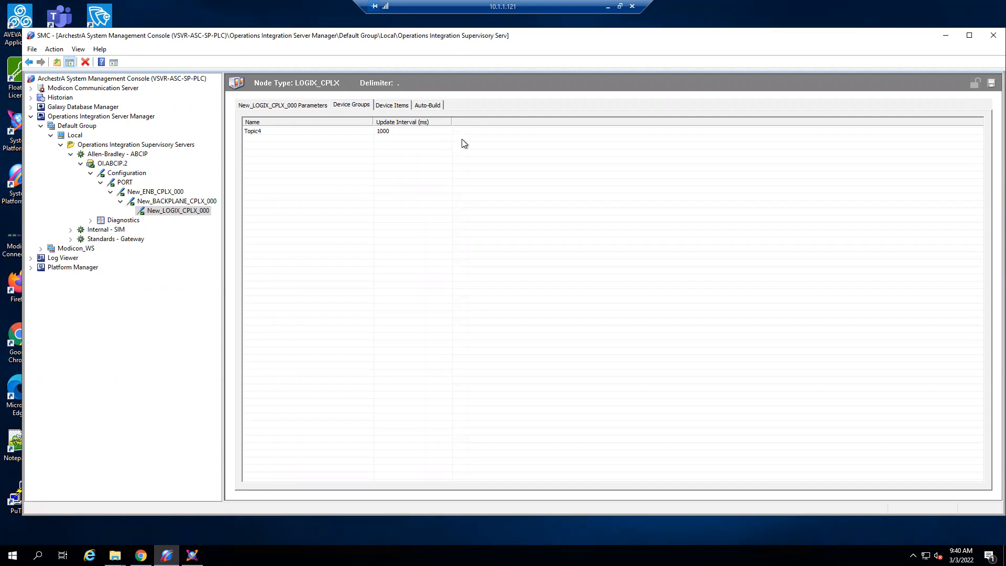
click(291, 105)
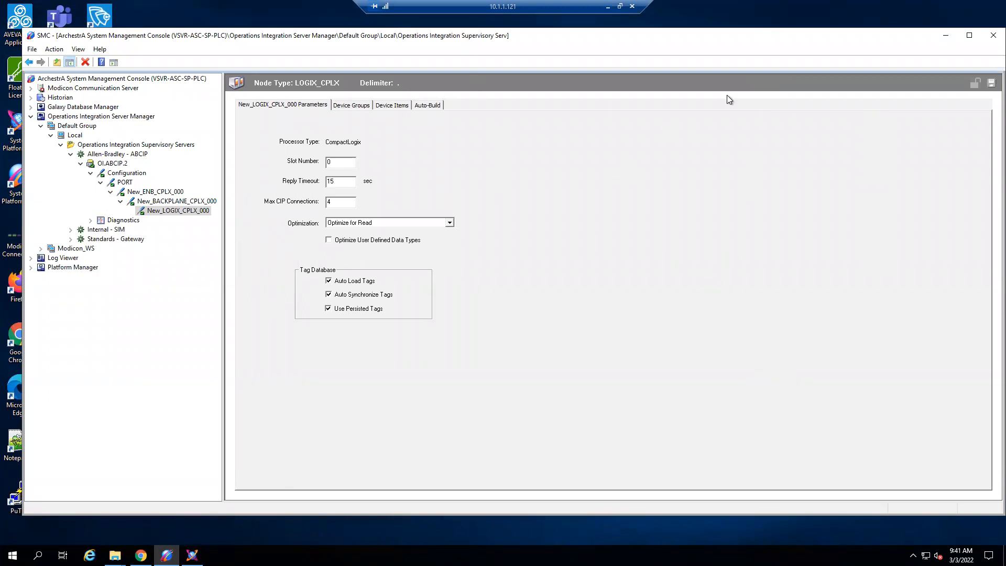
click(119, 164)
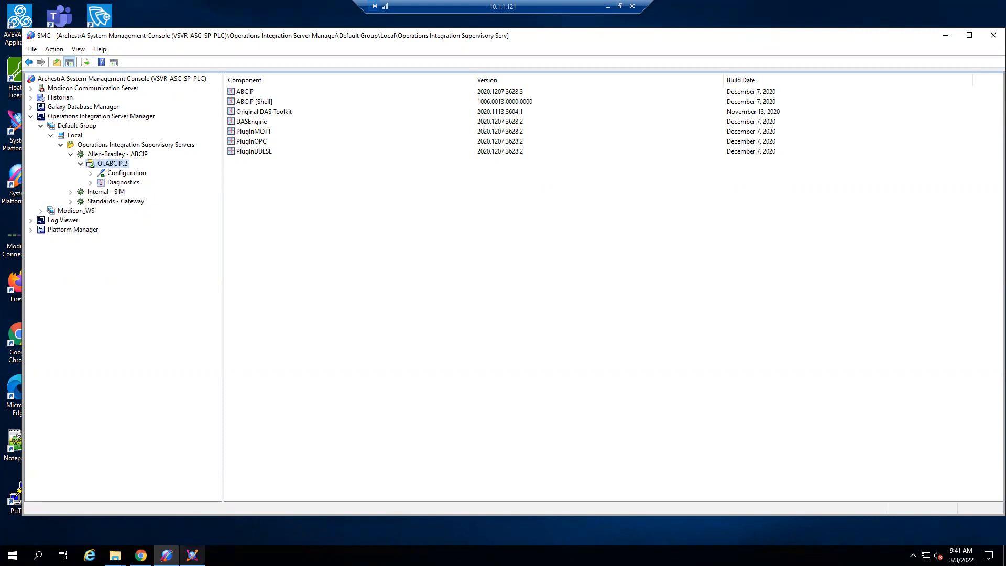
- Switch to System Platform IDE to look through the Modicon_WS template toolbox, and minimize both windows to reach the desktop
click(192, 555)
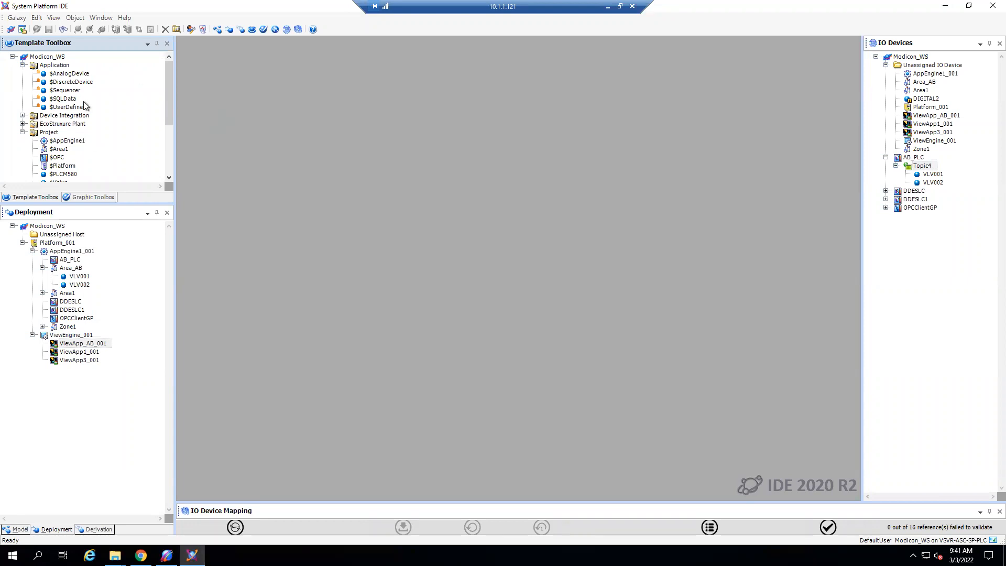
scroll(115, 134, down, 1)
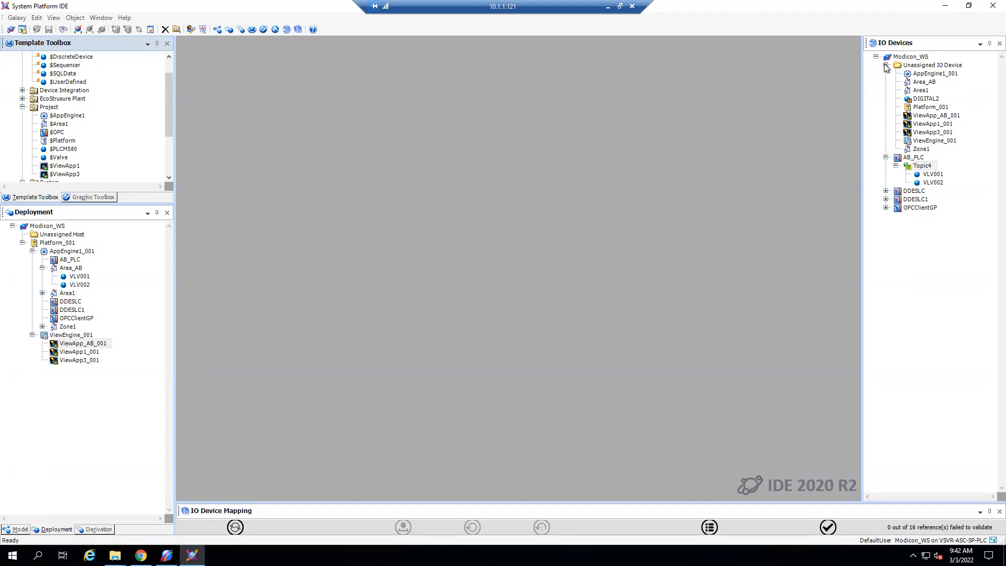
click(945, 7)
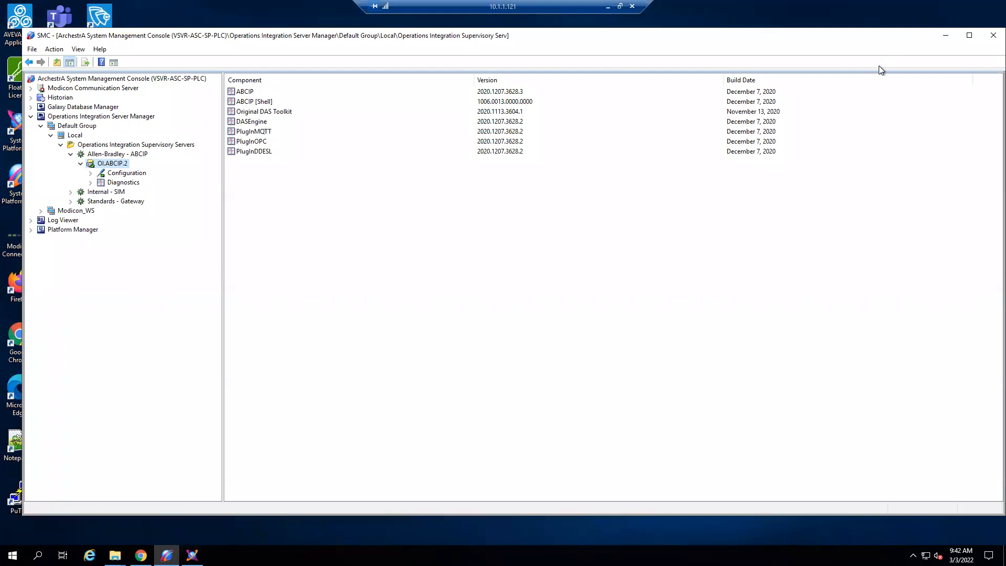
click(945, 35)
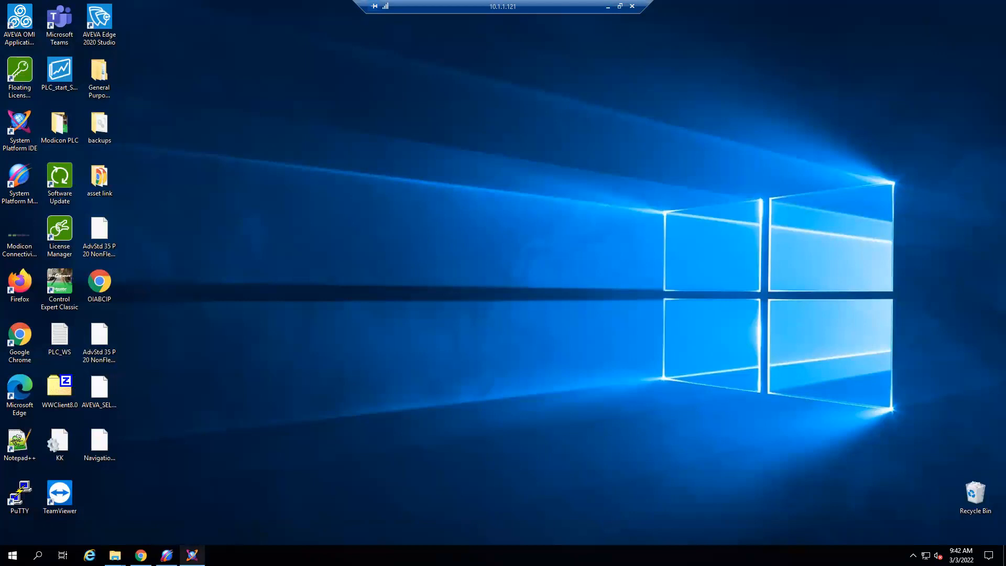
- Launch another System Platform IDE instance and create a galaxy named AutoBuild_test on VSVR-ASC-SP-PLC with the Default.cab type
right_click(192, 554)
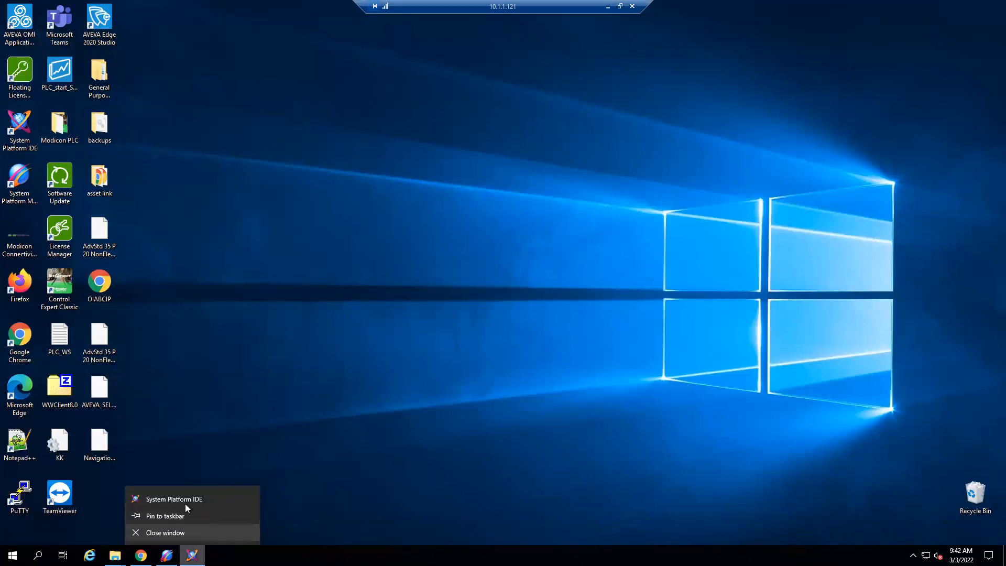
click(191, 313)
double_click(25, 128)
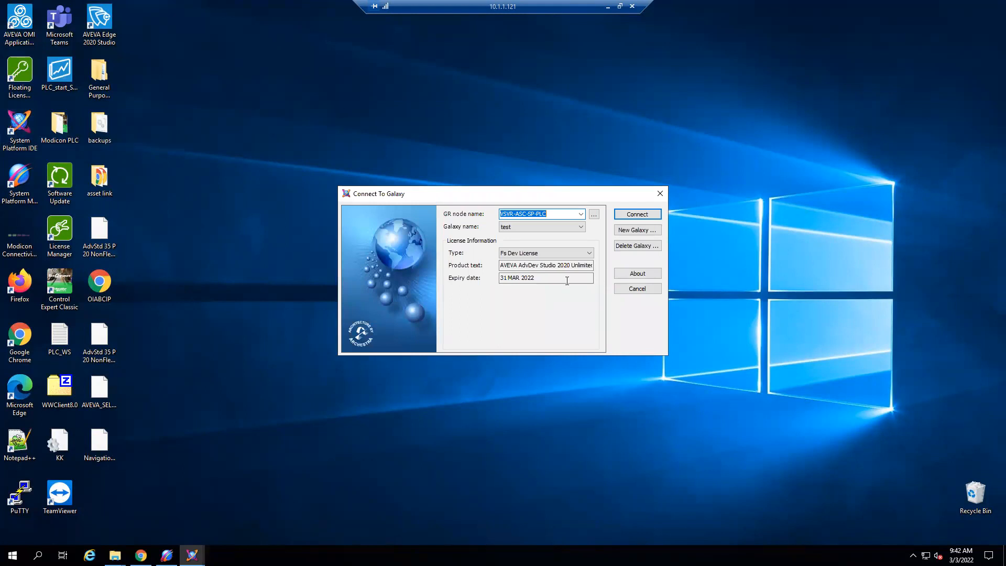
click(623, 236)
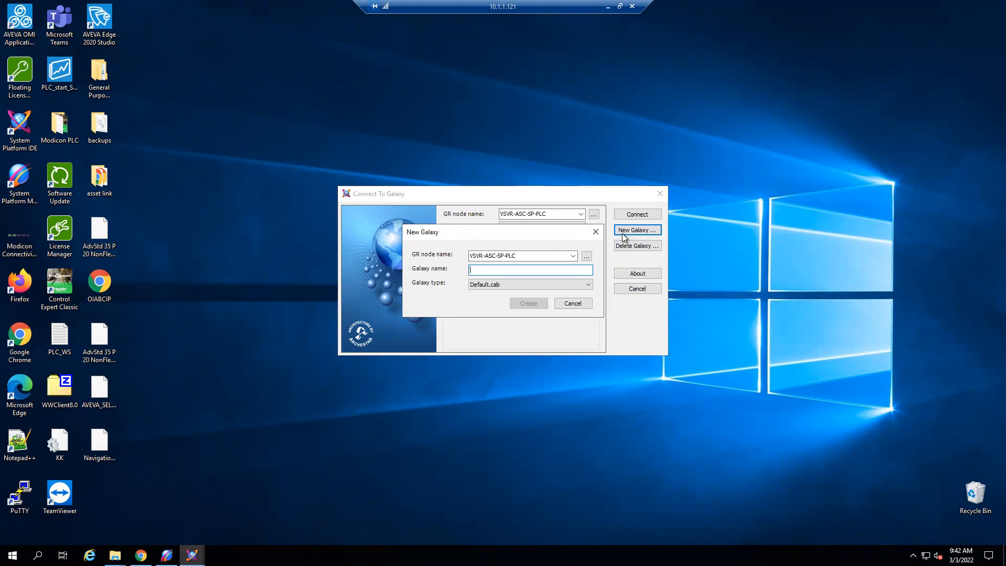
text(AutoBuild_tes)
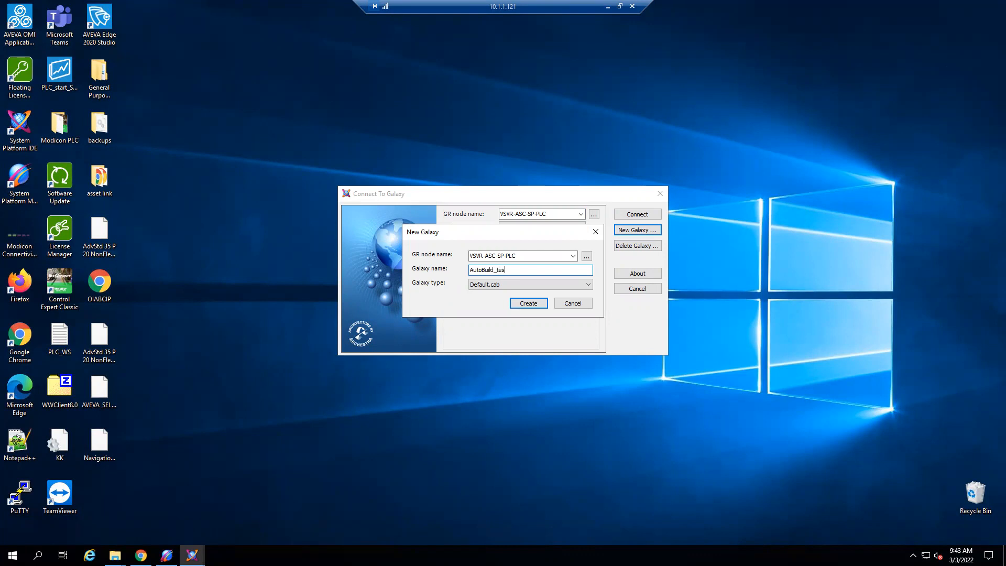
text(t)
click(530, 304)
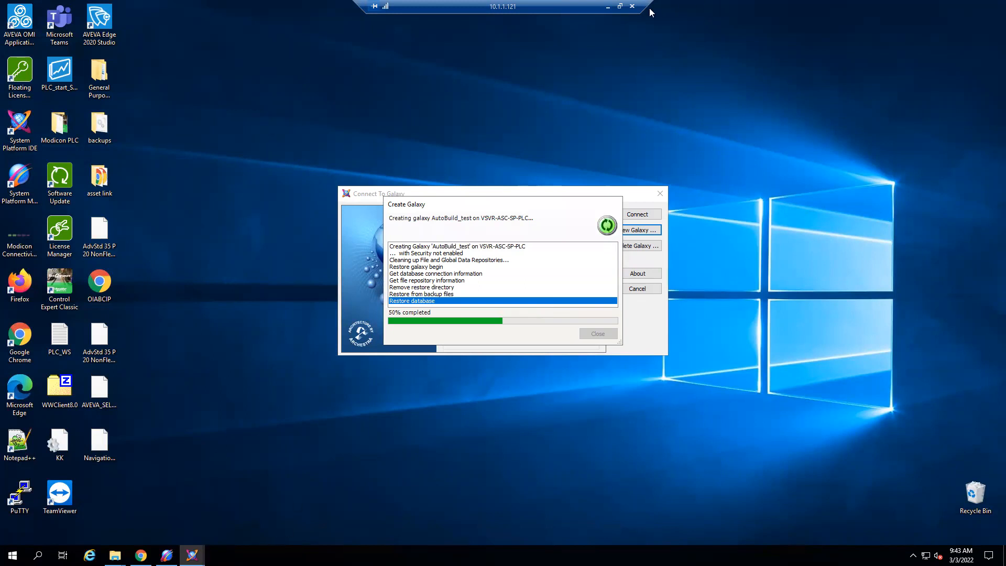
- Switch to the 10.1.1.123 remote session and bring up the AVEVA_SELECT project in Logix Designer
click(608, 7)
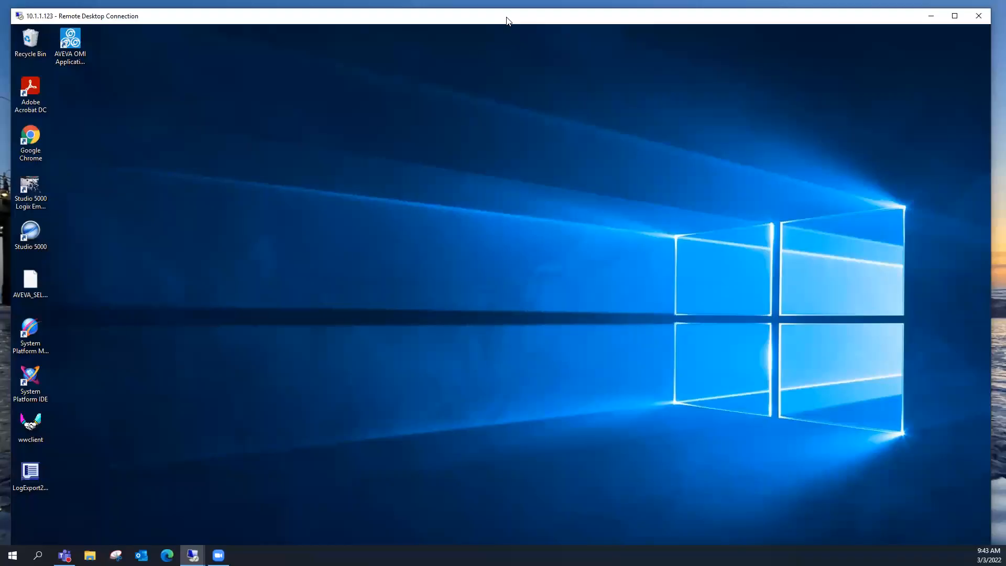
double_click(506, 17)
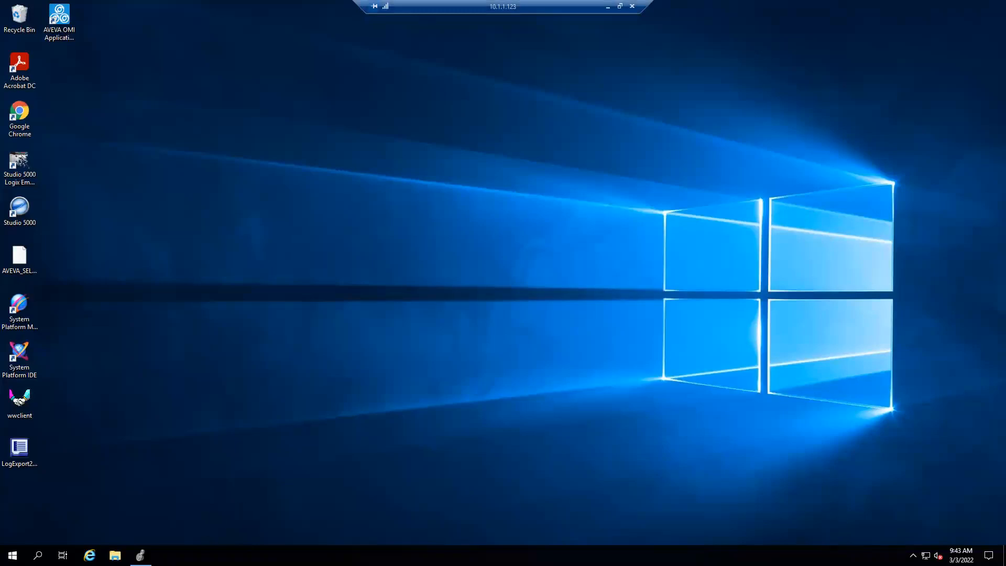
click(140, 555)
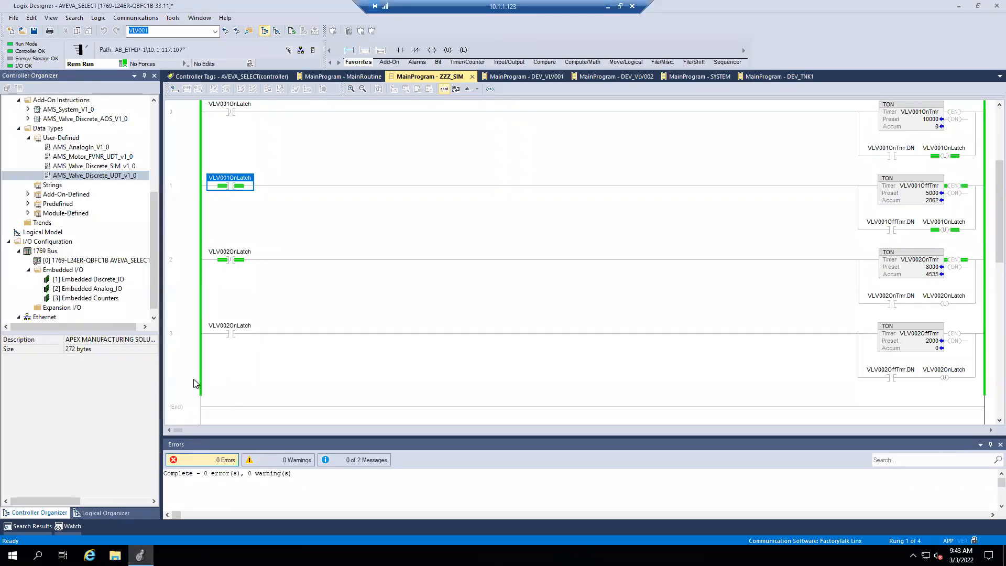
- Examine the Logix Designer XML File (*.L5X) save format and existing exports for AVEVA_SELECT, and leave without saving
click(14, 19)
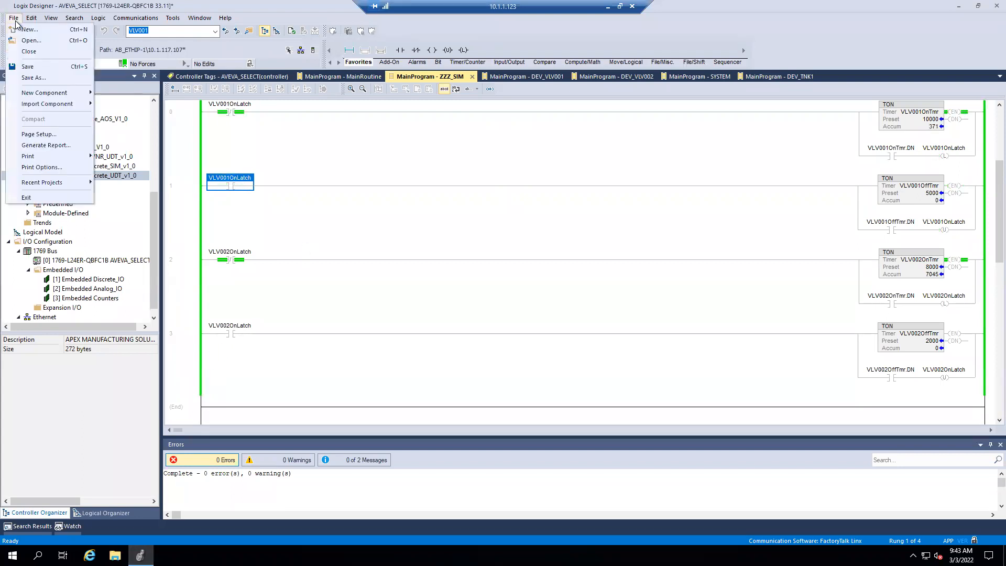
click(32, 79)
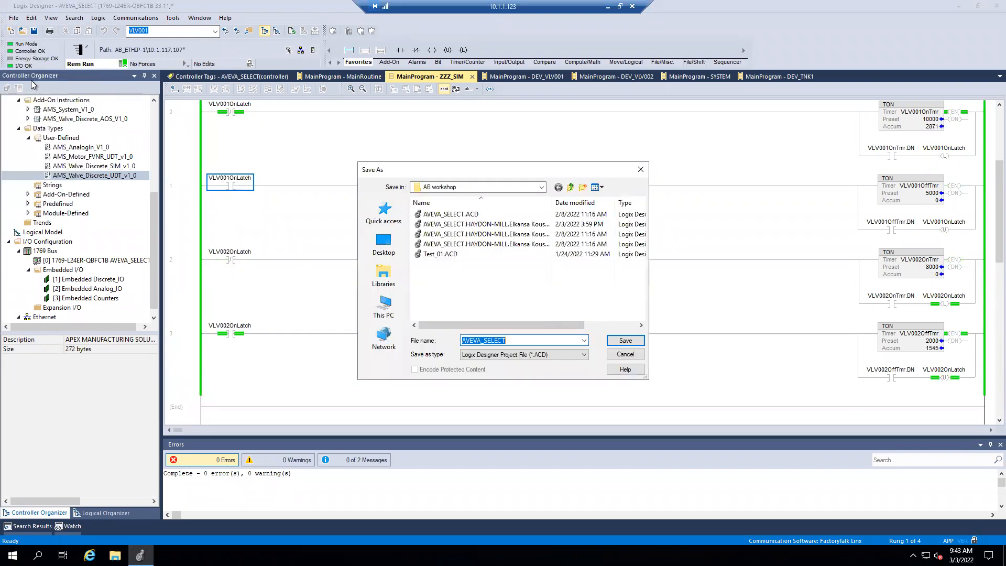
click(585, 355)
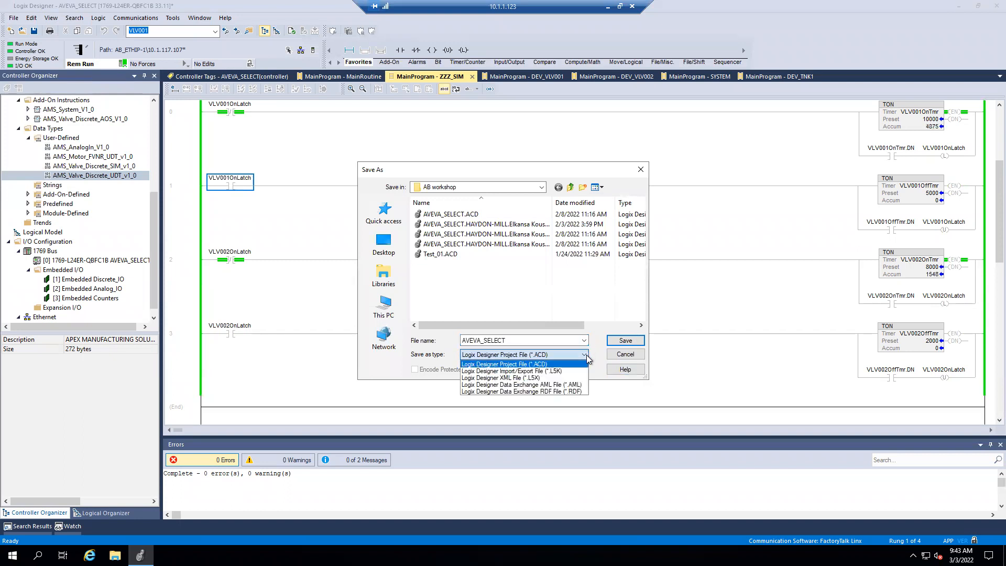
click(537, 378)
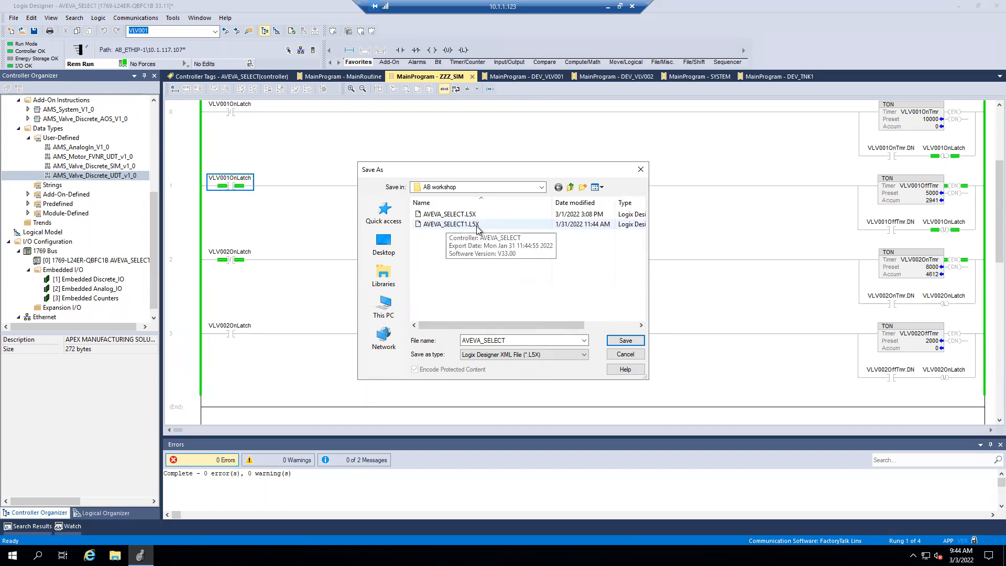
click(640, 170)
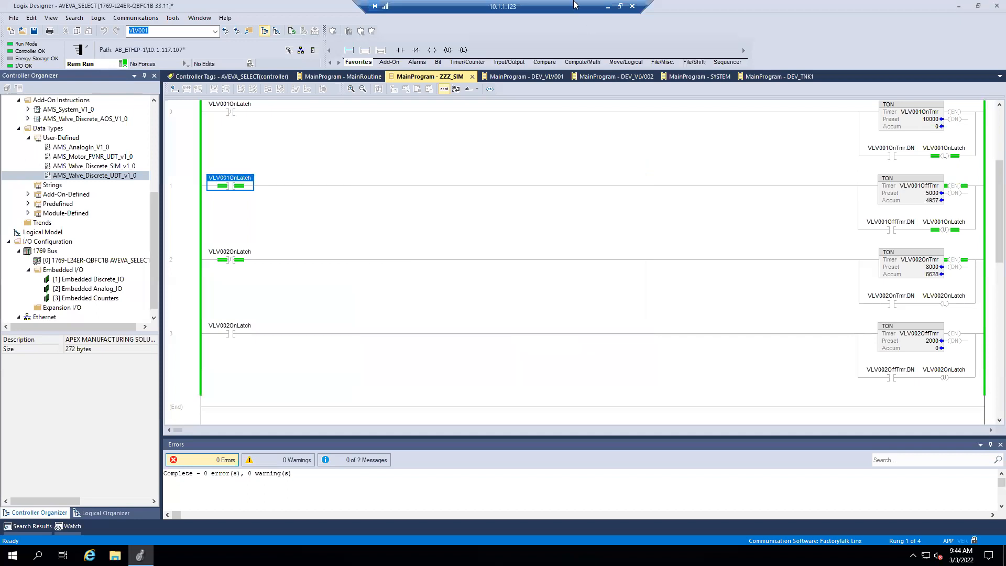
- Return to the 10.1.1.121 remote session and connect to the AutoBuild_test galaxy
click(609, 6)
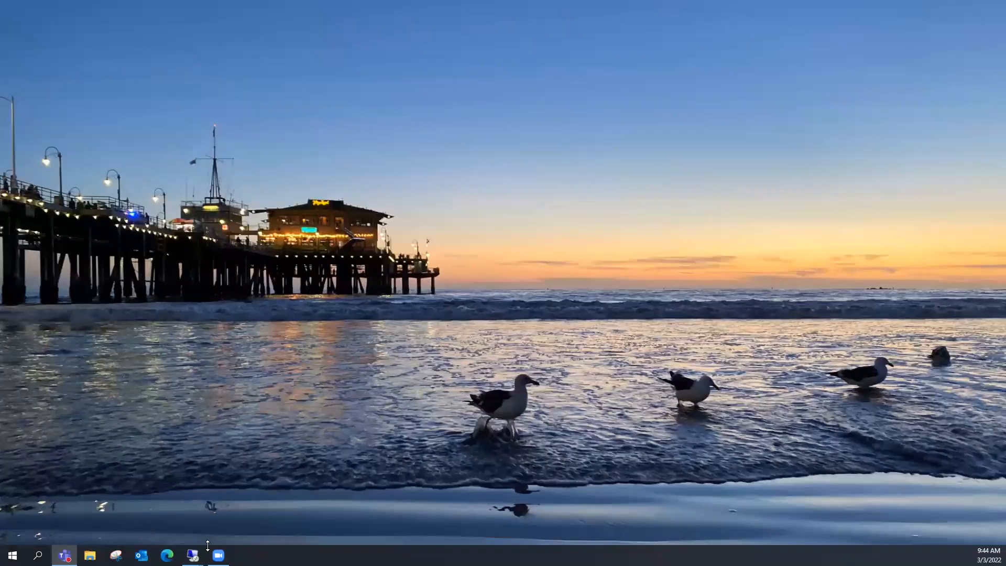
mouse_move(193, 555)
click(152, 513)
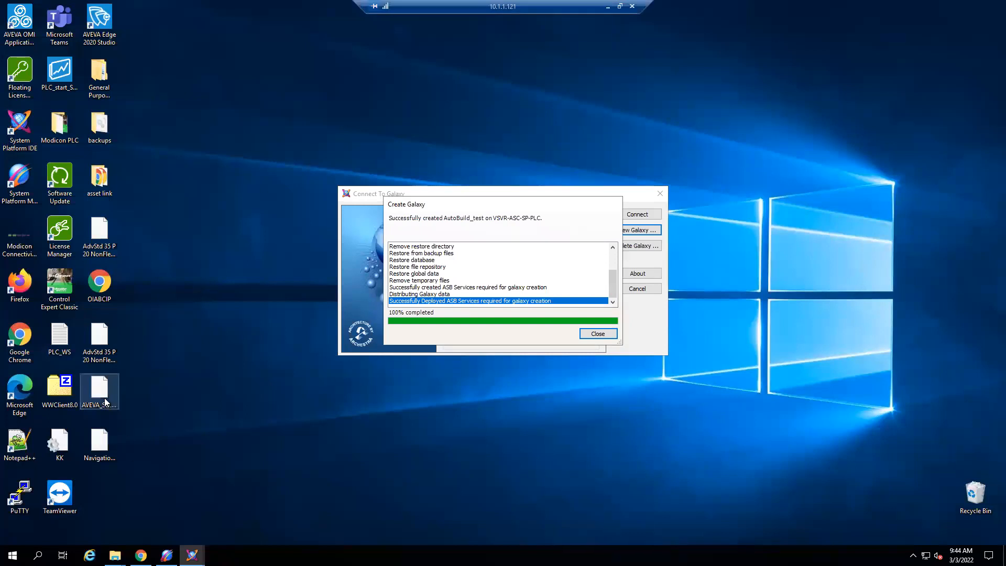
click(117, 410)
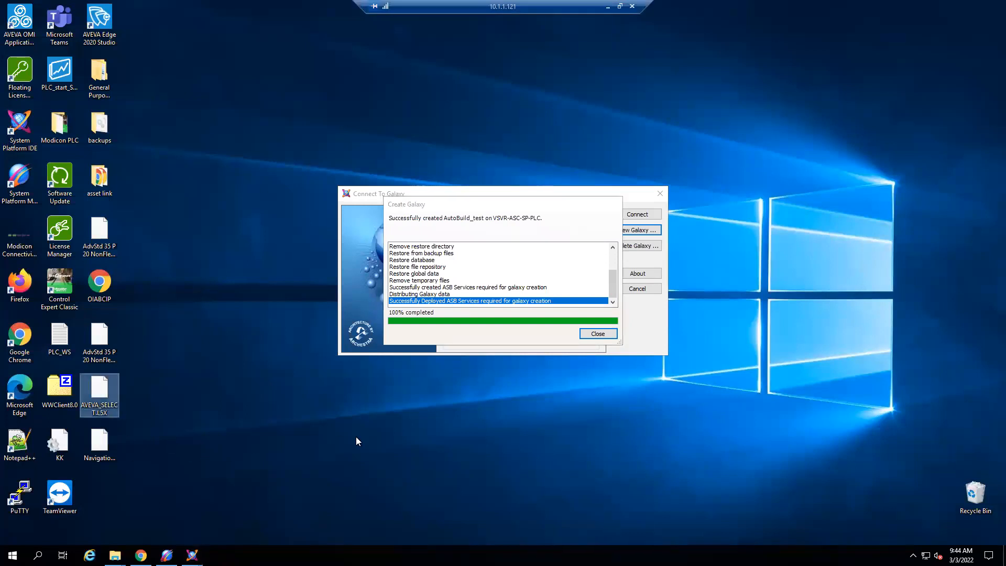
click(598, 335)
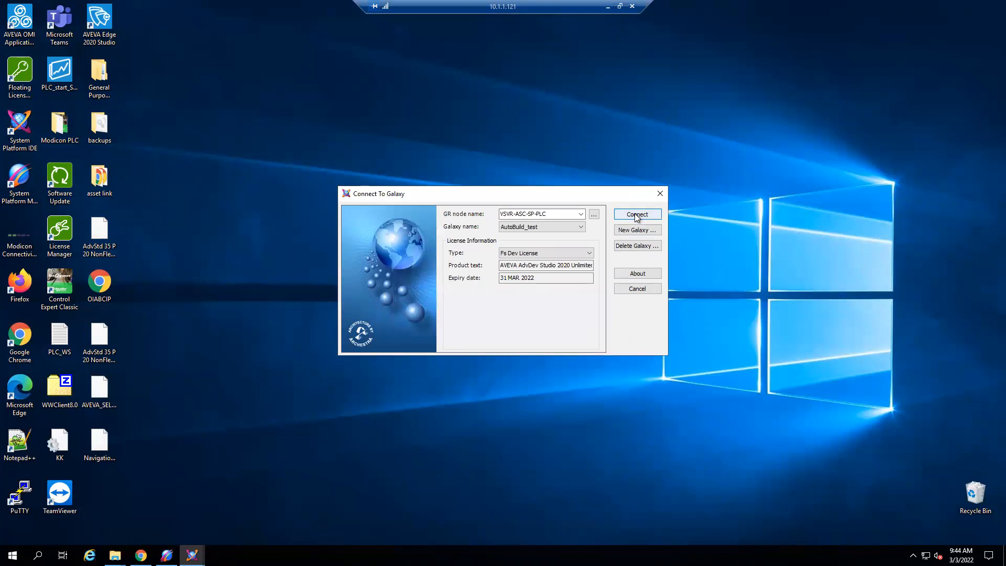
click(637, 215)
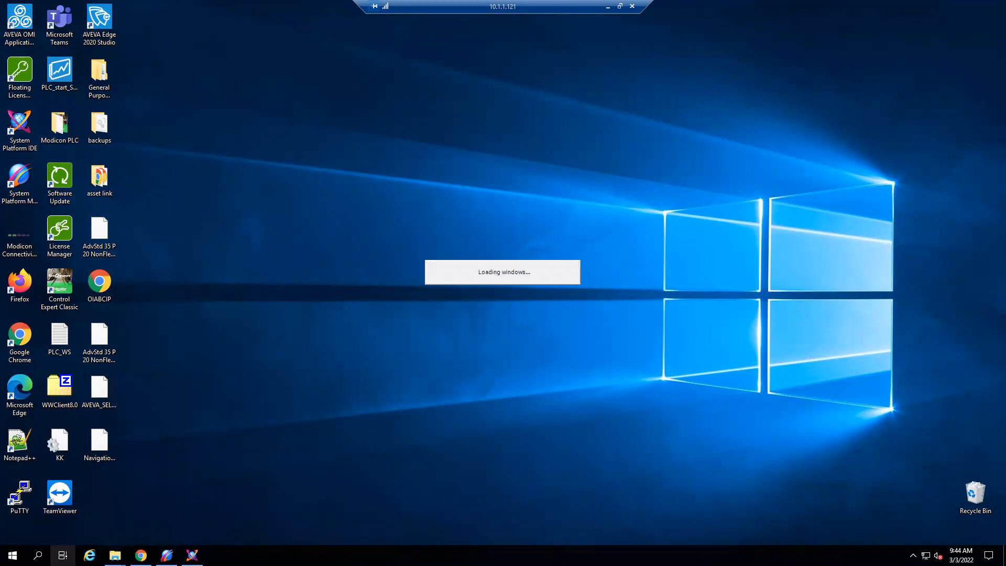
- Switch to the System Management Console and bring up Auto-Build for New_LOGIX_CPLX_000 under the OI.ABCIP.2 port configuration
click(166, 555)
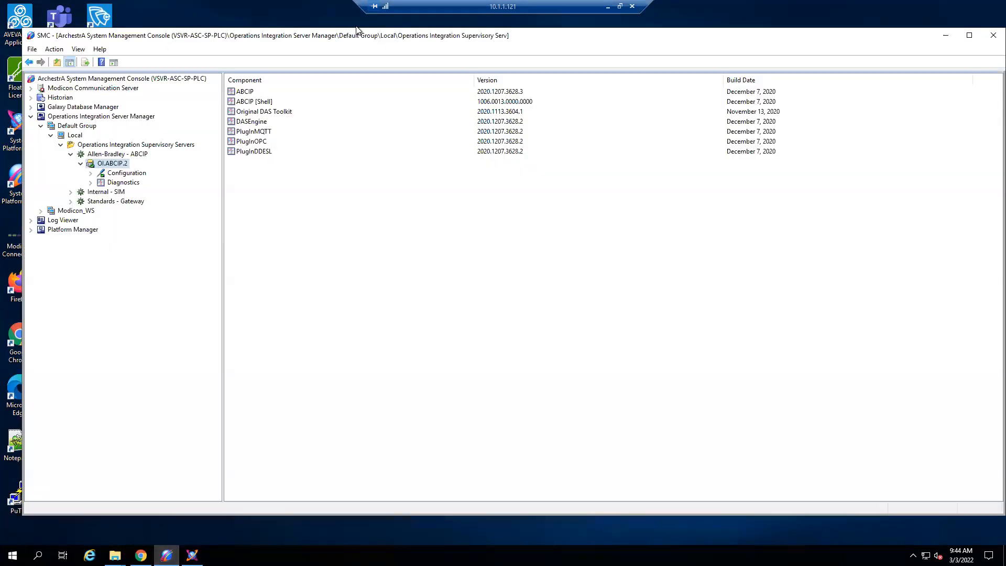
click(90, 173)
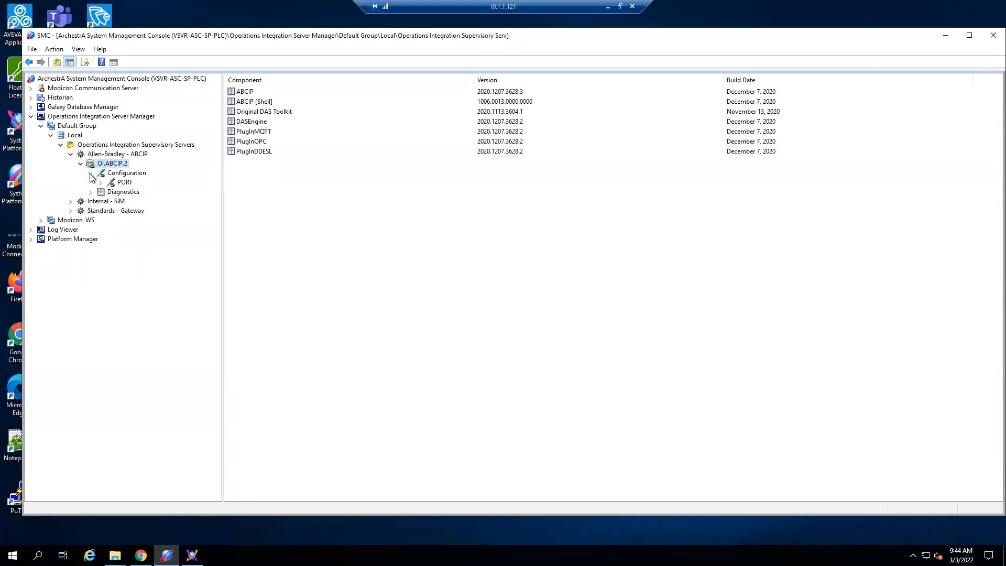
click(100, 183)
click(110, 191)
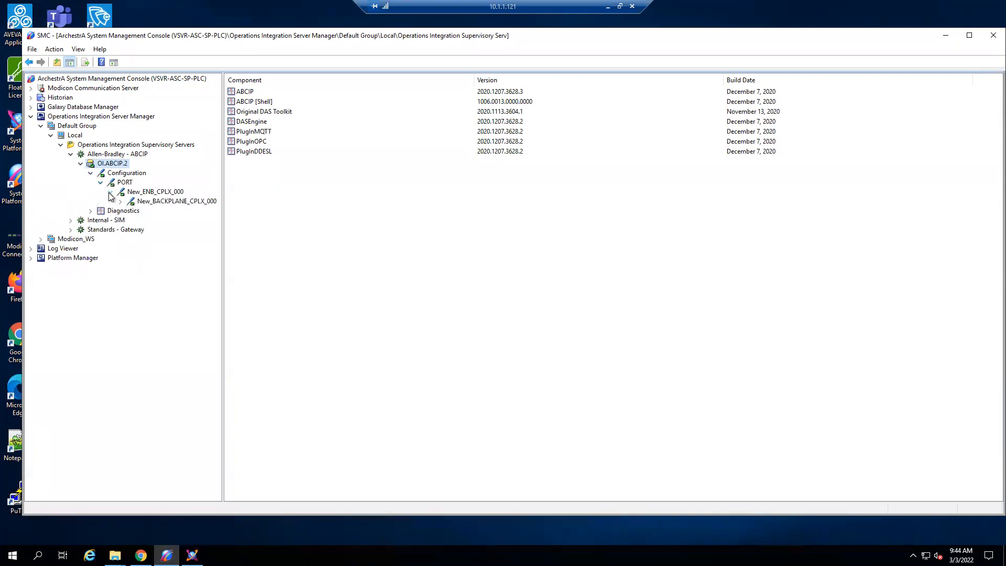
click(120, 201)
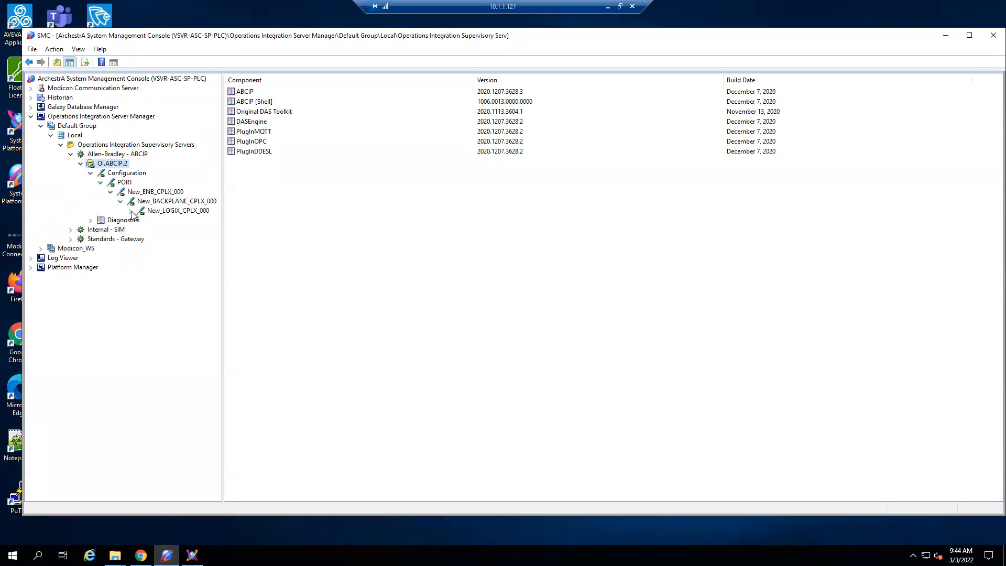
click(150, 212)
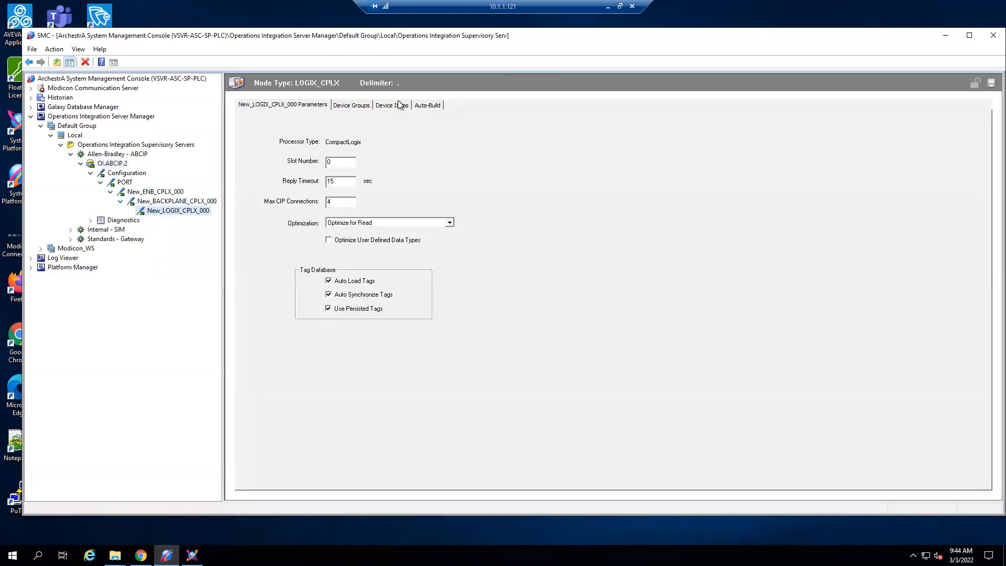
click(422, 105)
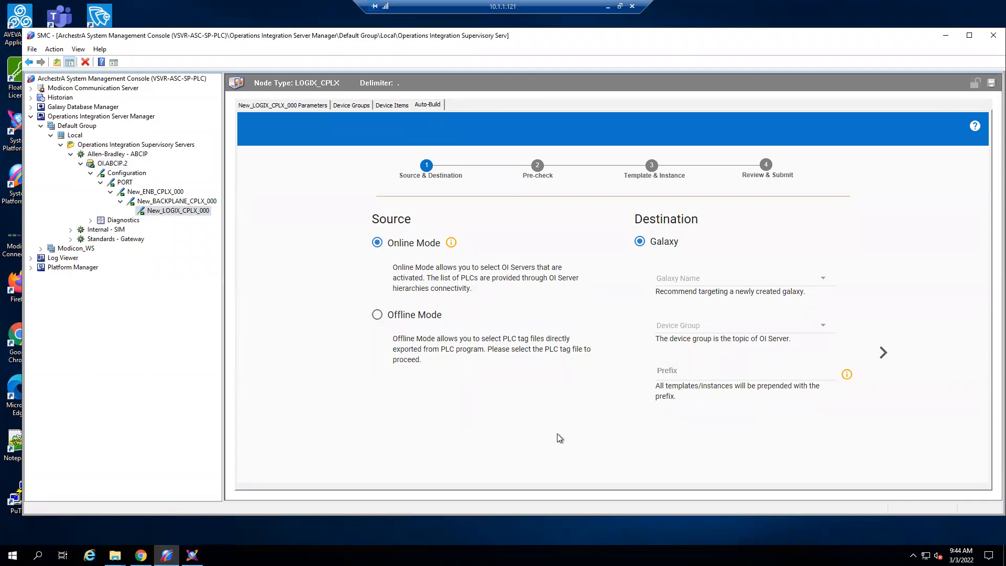
- Check the open AutoBuild_test galaxy in the System Platform IDE, and return to the System Management Console
mouse_move(386, 241)
key(alt+Tab)
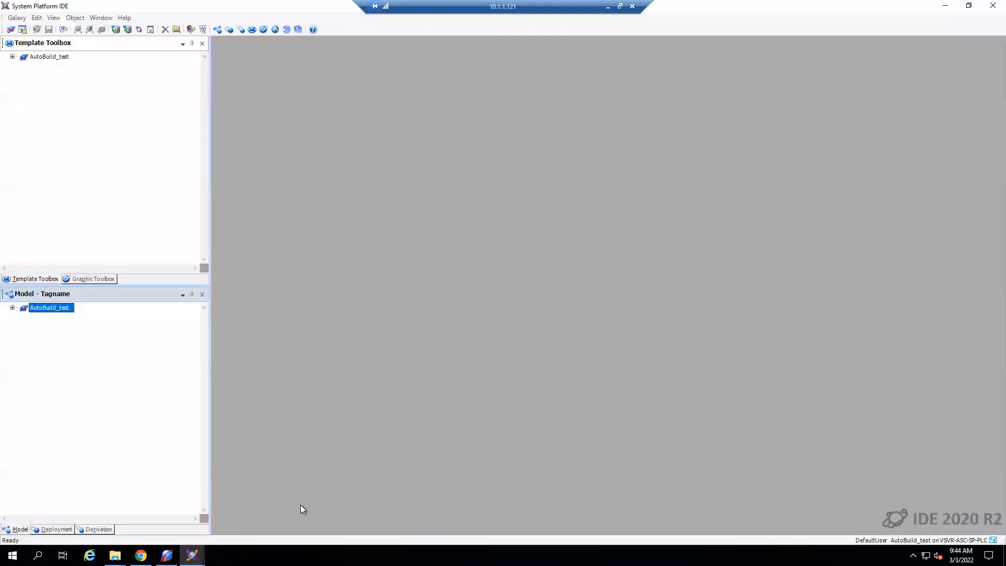
click(167, 555)
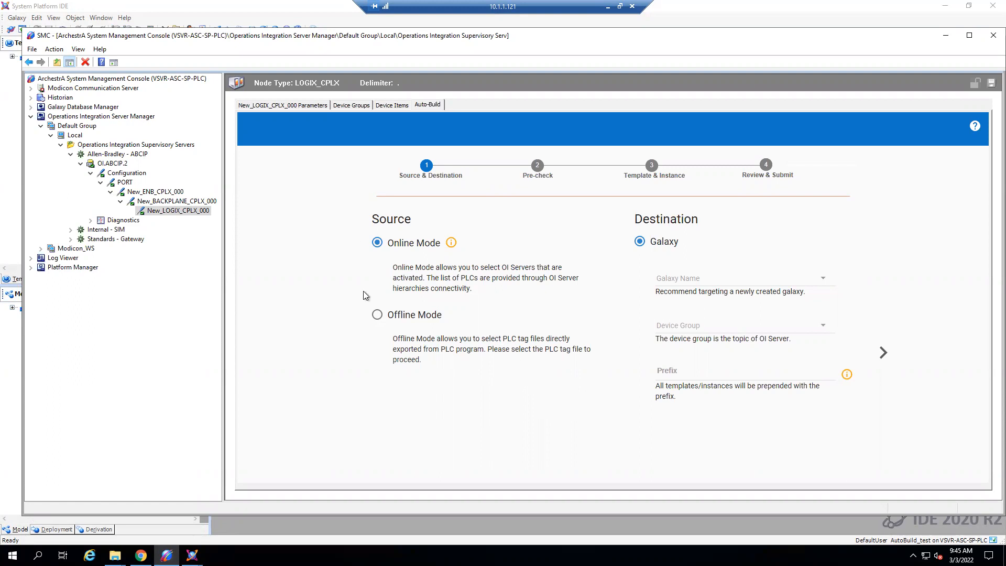
- Set the Auto-Build source to Offline Mode and load AVEVA_SELECT.L5X from the Desktop as the PLC tag file
click(377, 315)
click(426, 388)
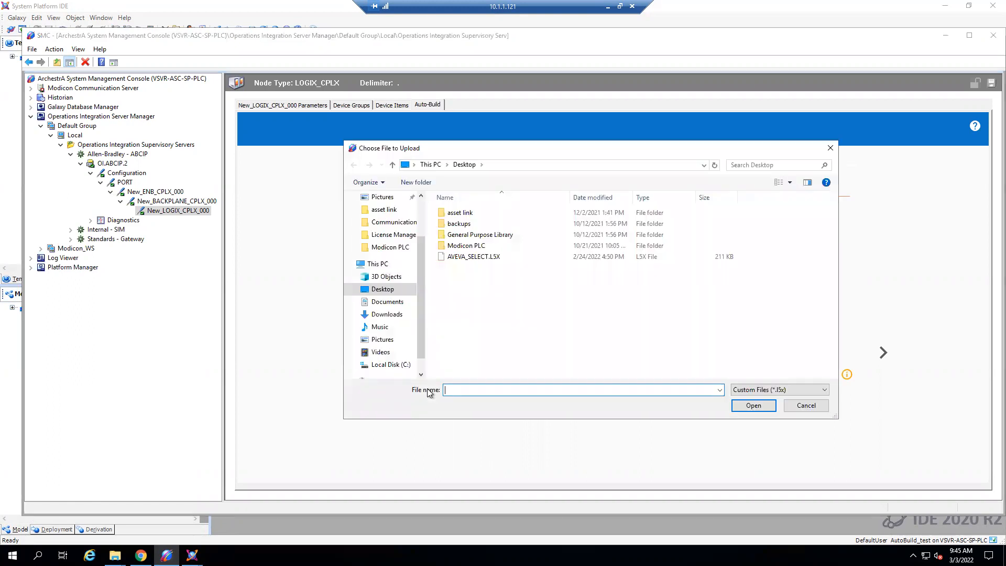
click(489, 260)
click(488, 258)
click(590, 350)
click(537, 258)
click(742, 411)
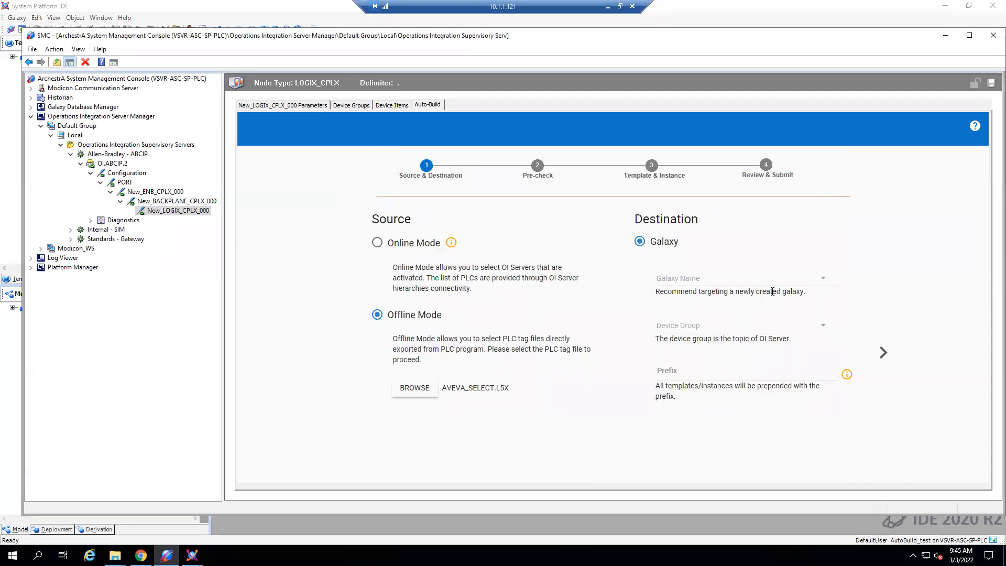
- Set the destination to the AutoBuild_test galaxy with device group Topic4, and proceed to the pre-check
click(822, 278)
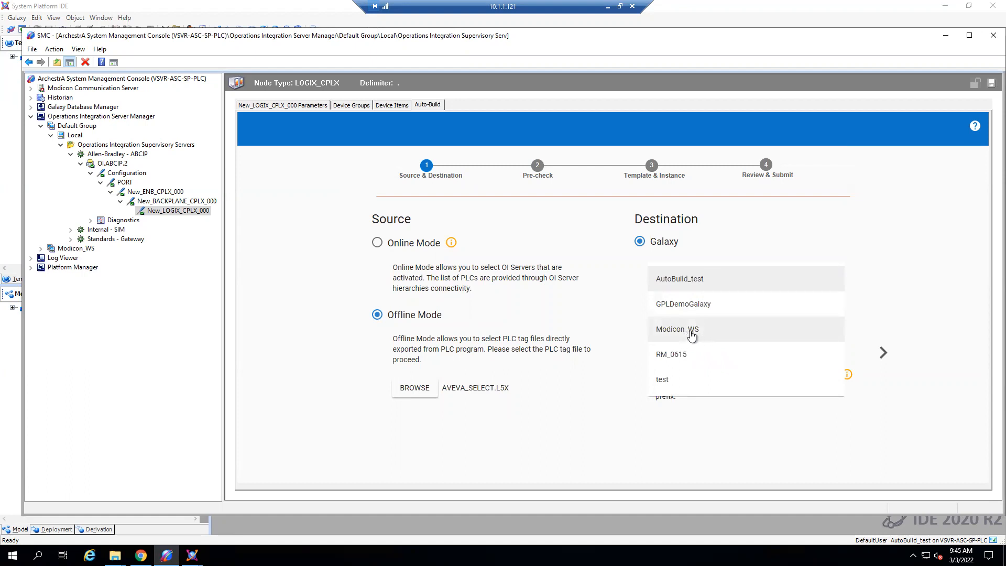
click(699, 284)
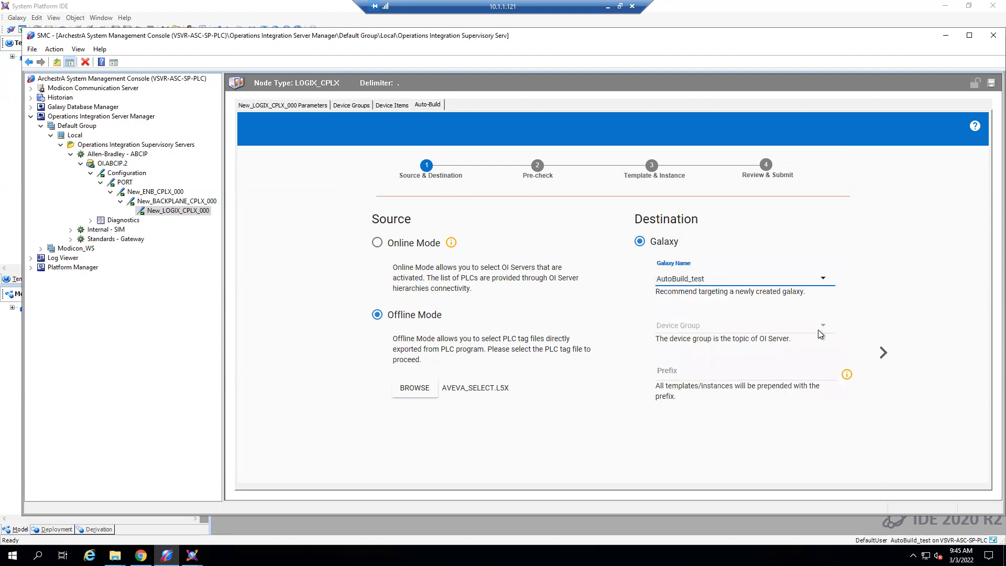
click(821, 328)
click(681, 325)
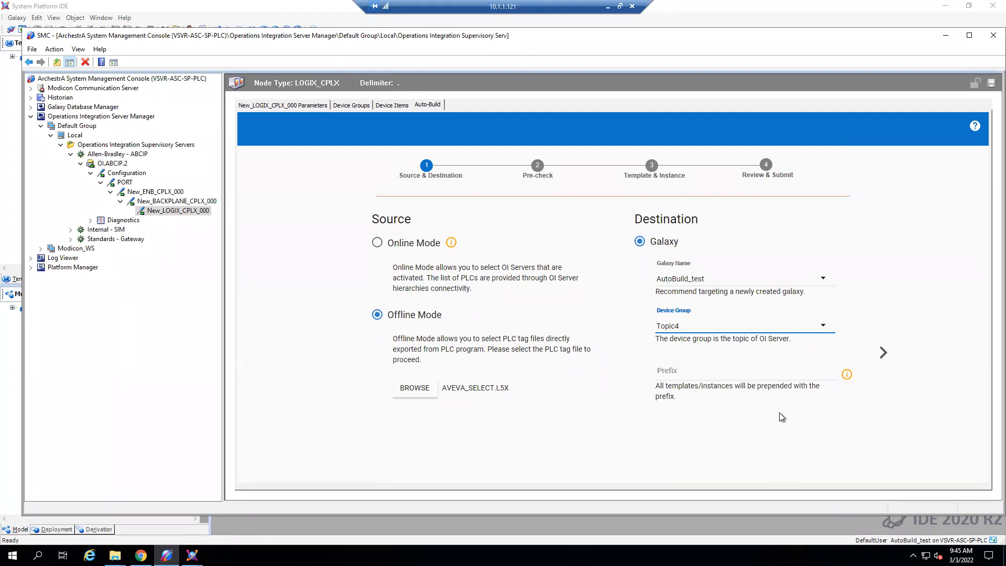
click(882, 353)
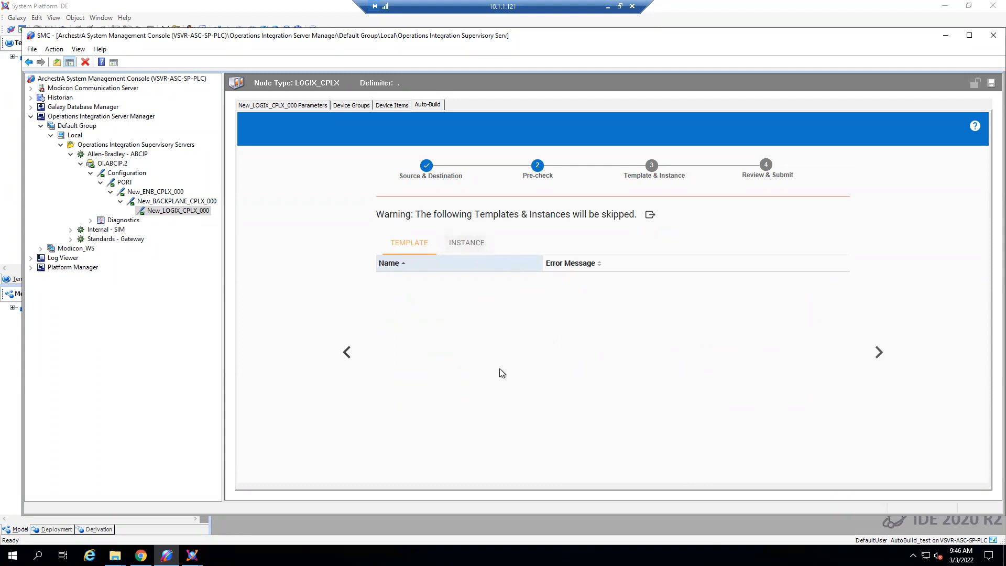
- Review the skipped instances and templates in the pre-check, and continue to the Template & Instance stage
click(469, 244)
click(415, 246)
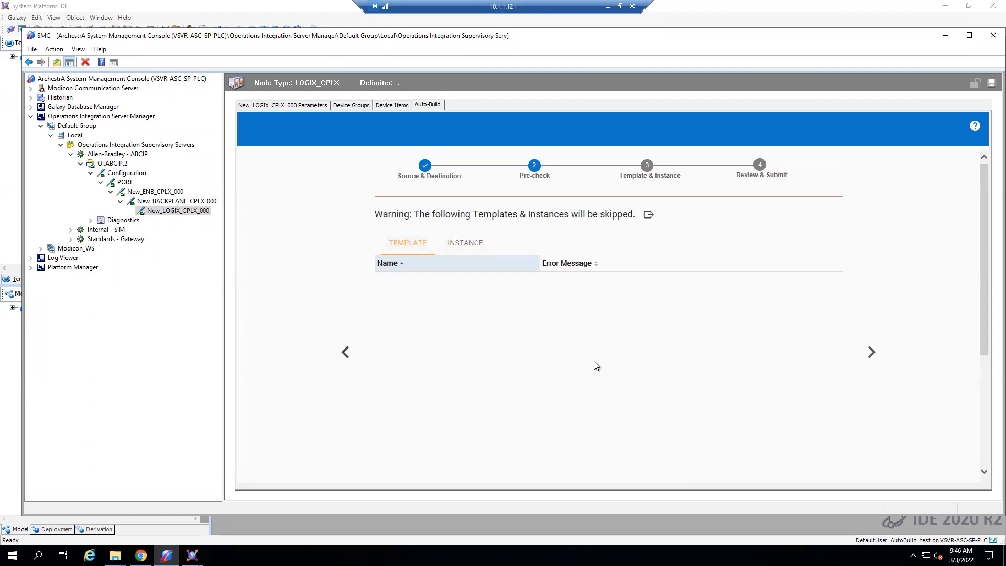
click(871, 353)
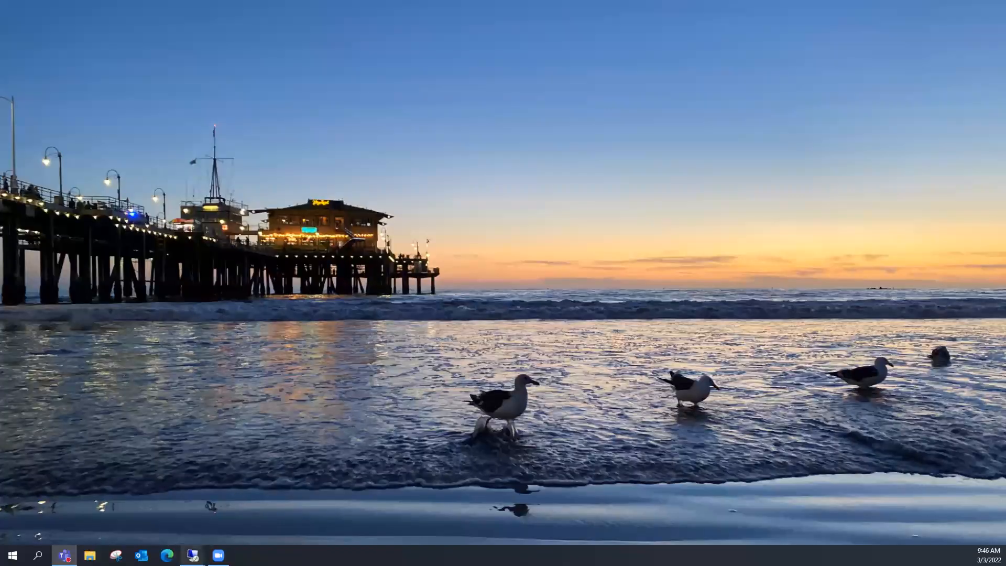
- Examine the user-defined data types and VLV controller tags in Logix Designer on 10.1.1.123, and return to the 10.1.1.121 session
mouse_move(193, 556)
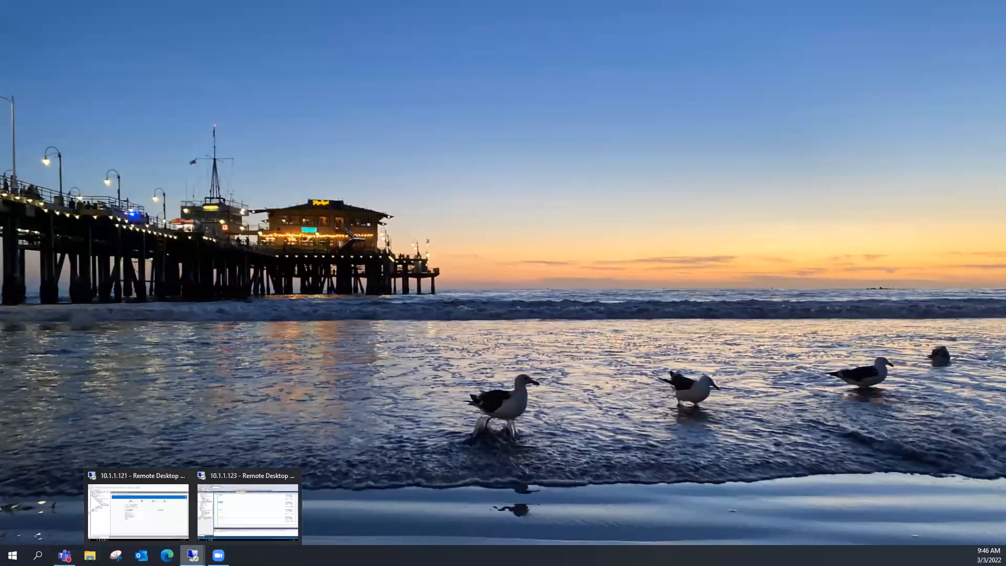
click(249, 510)
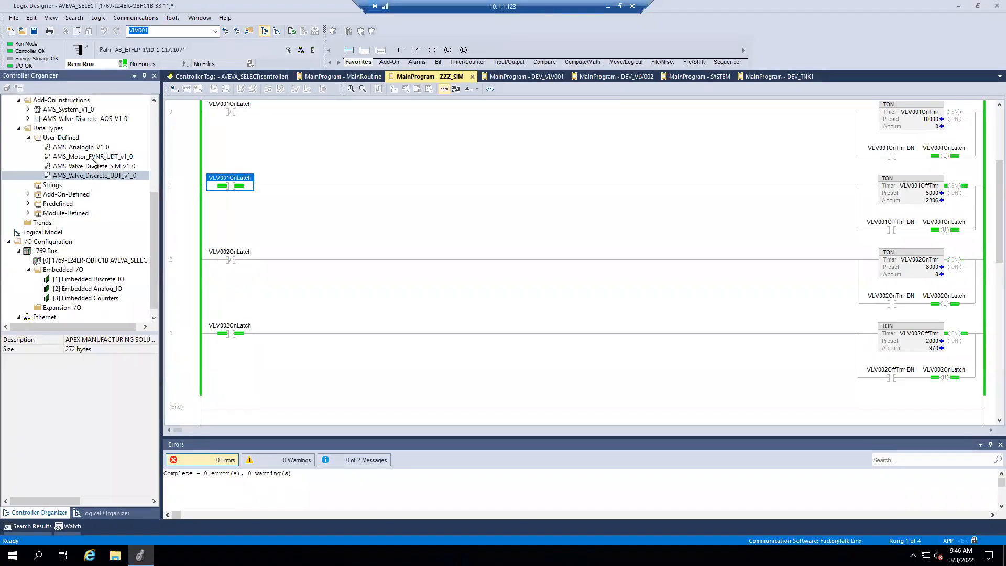
click(93, 158)
click(95, 178)
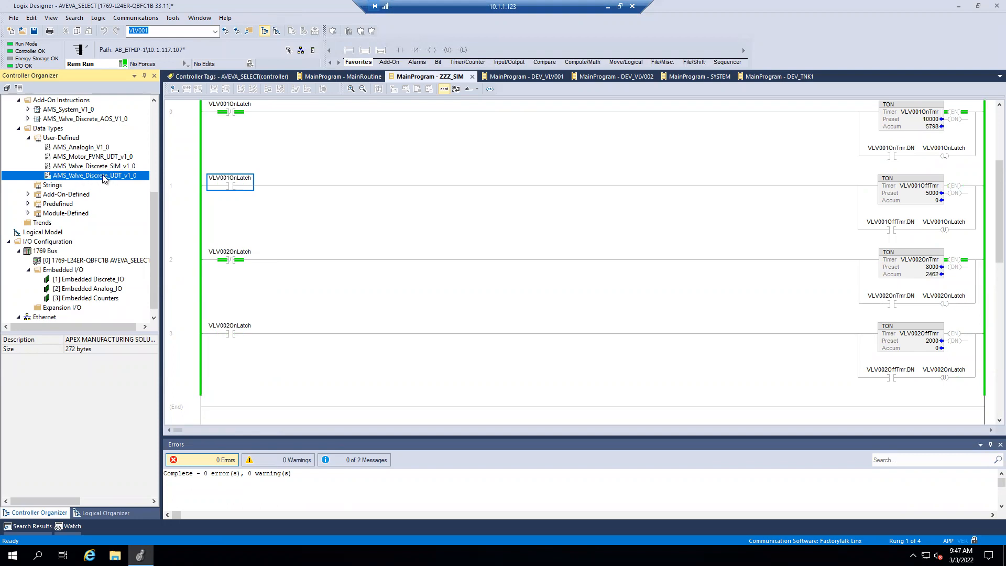
click(225, 76)
scroll(243, 257, down, 12)
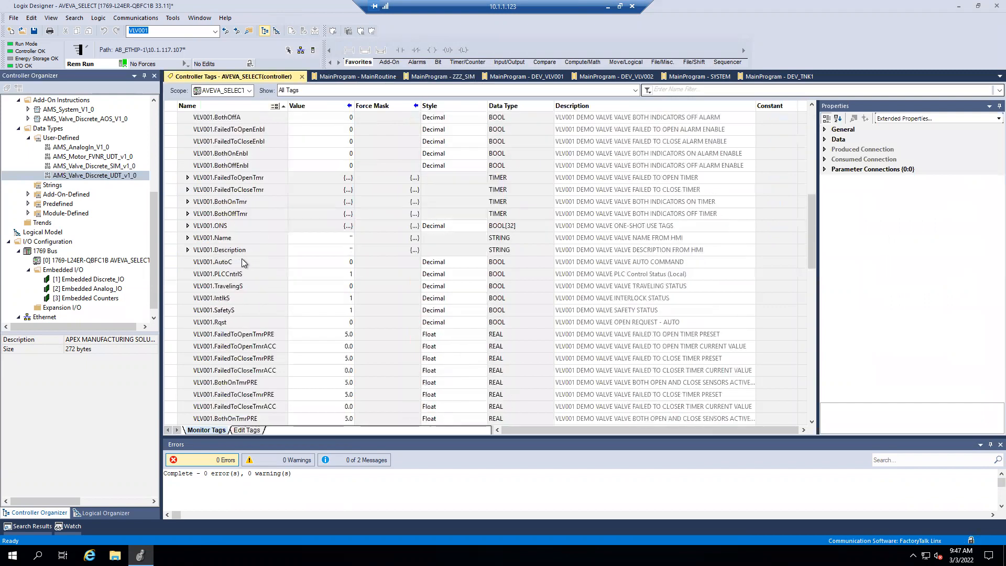
scroll(242, 262, down, 5)
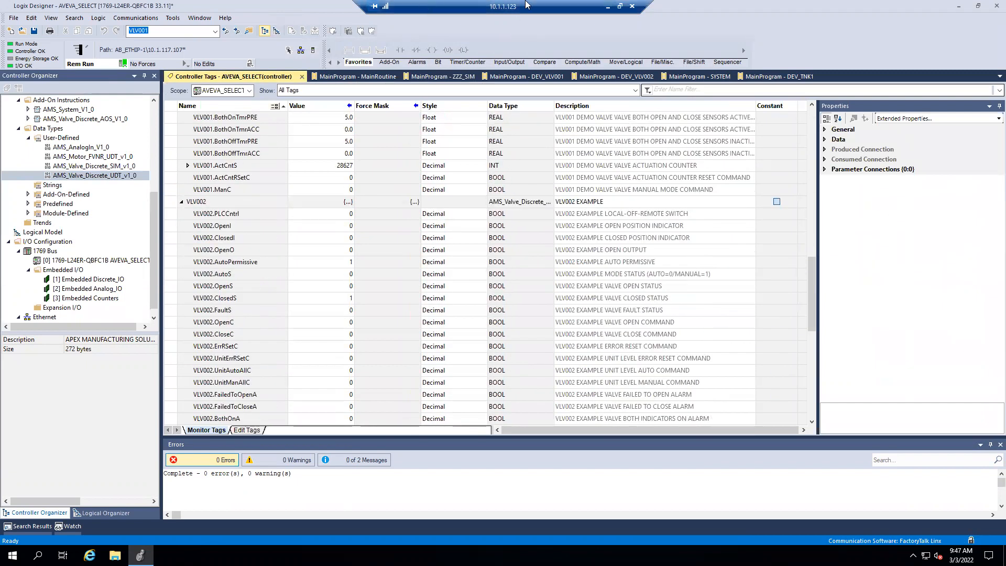
click(607, 7)
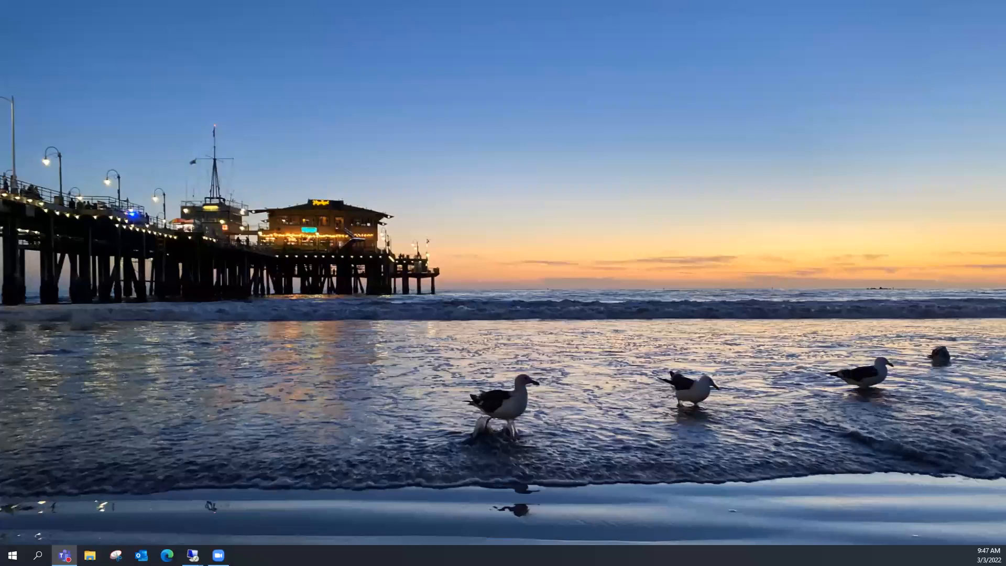
click(192, 555)
click(137, 501)
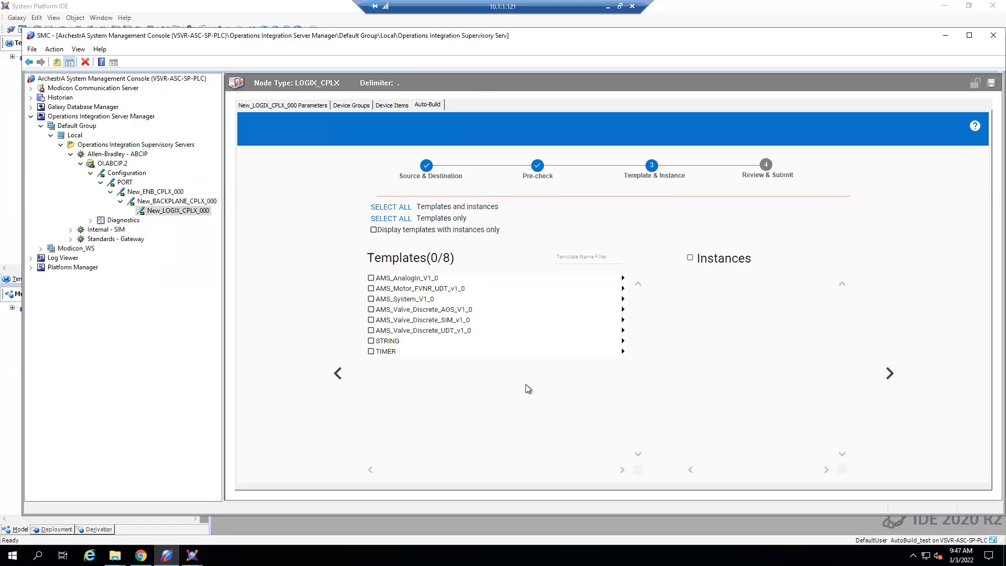
- Select the AMS_Valve_Discrete_UDT_v1_0 template with its referenced TIMER template, and leave the templates-with-instances-only filter off
click(372, 232)
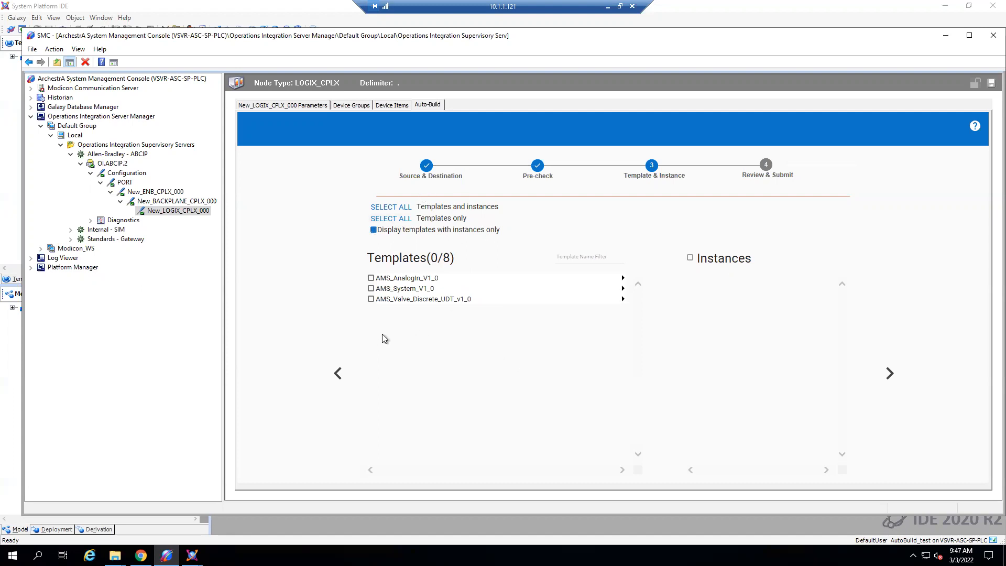
click(372, 300)
click(373, 230)
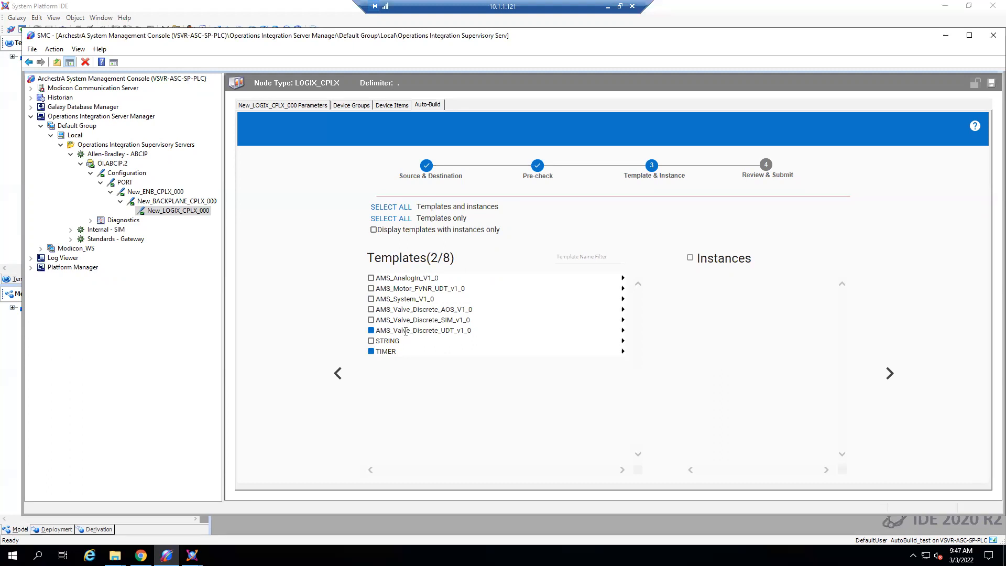
click(371, 331)
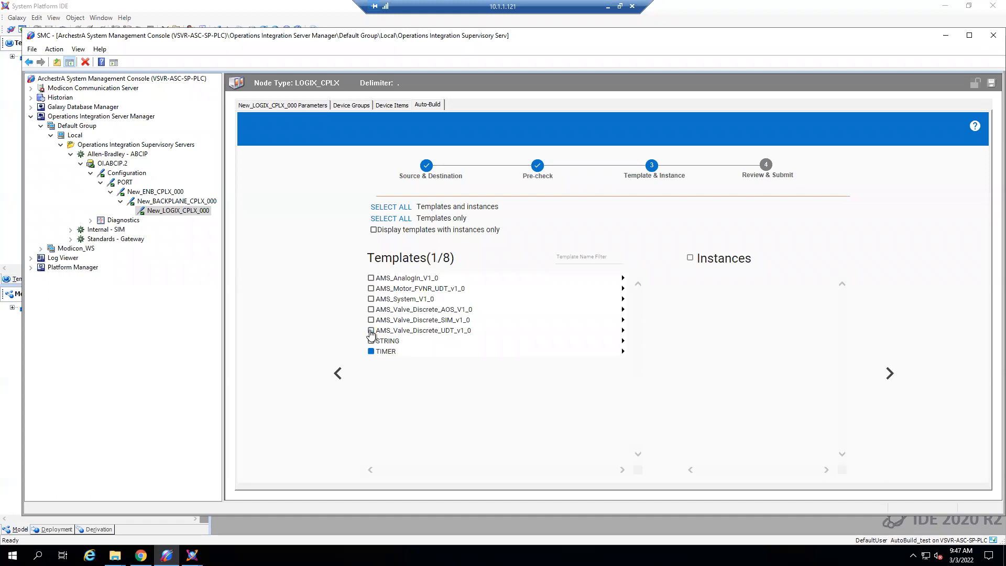
click(371, 351)
click(371, 330)
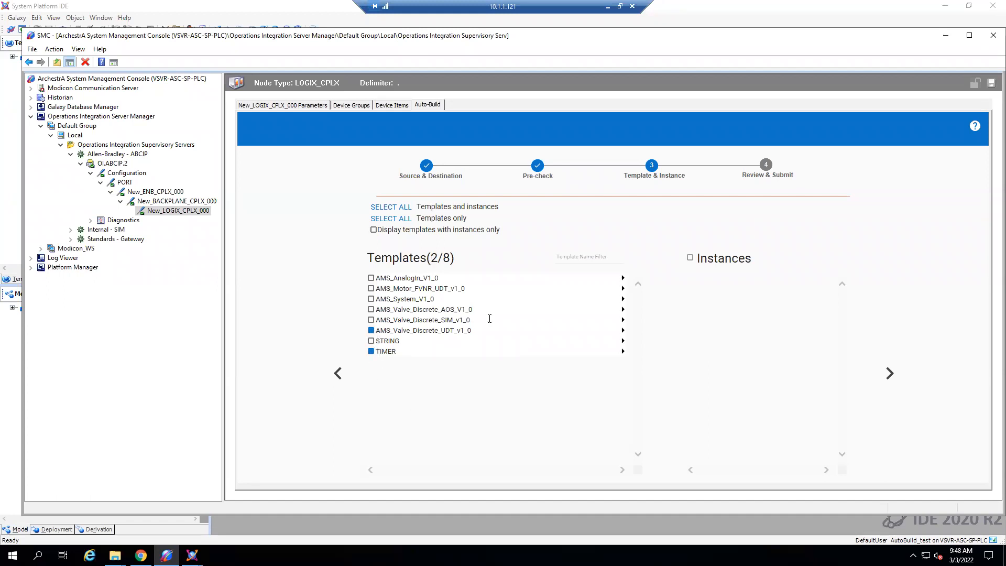
- Expand the AMS_Valve_Discrete_UDT_v1_0 template and examine its attributes and their data types
click(622, 331)
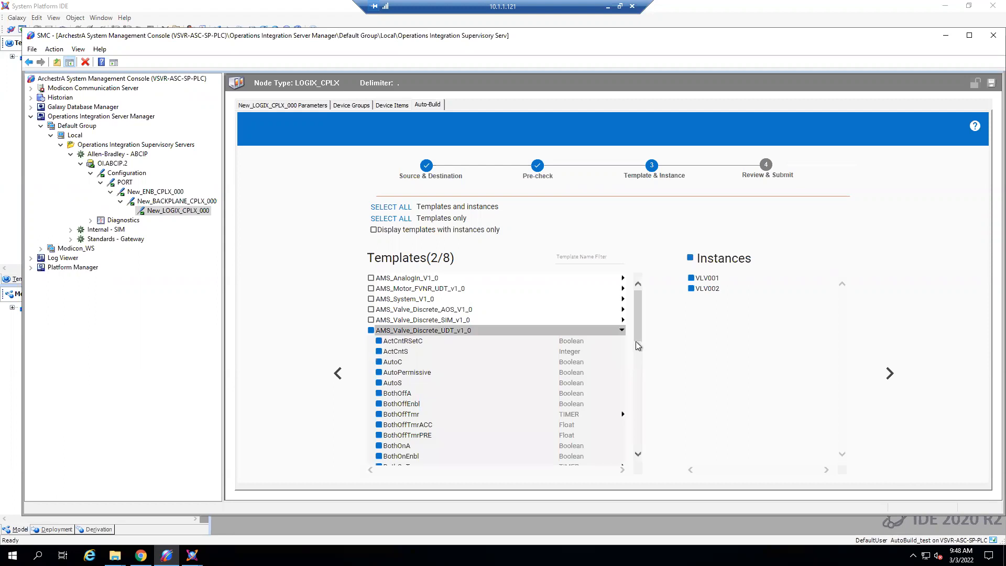
drag(636, 334, 642, 440)
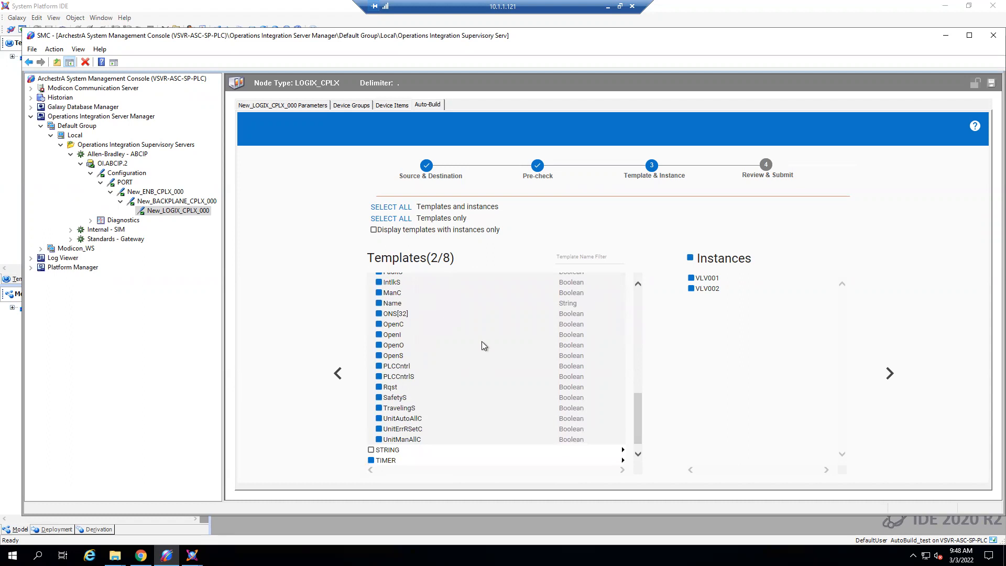
scroll(470, 341, up, 10)
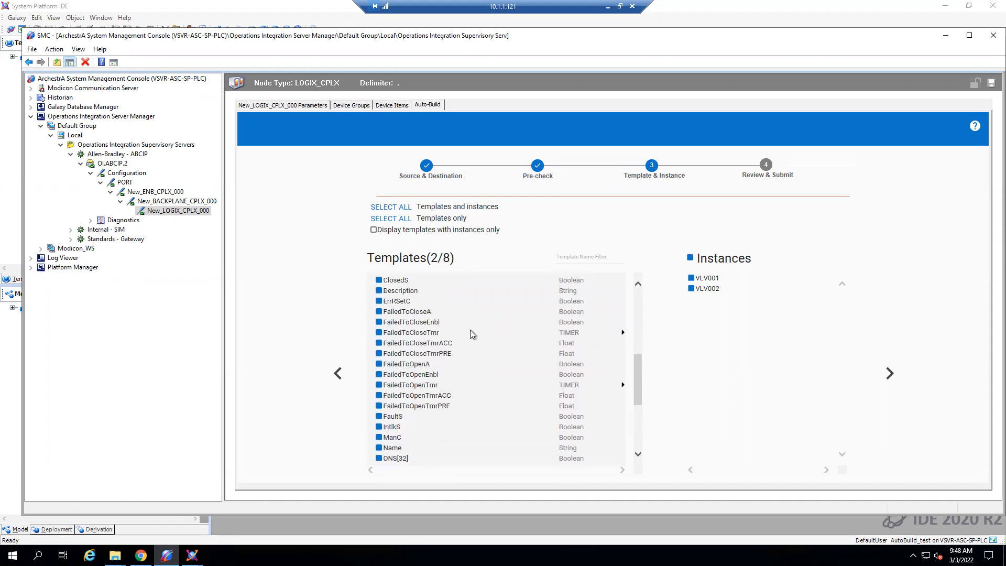
scroll(470, 334, up, 5)
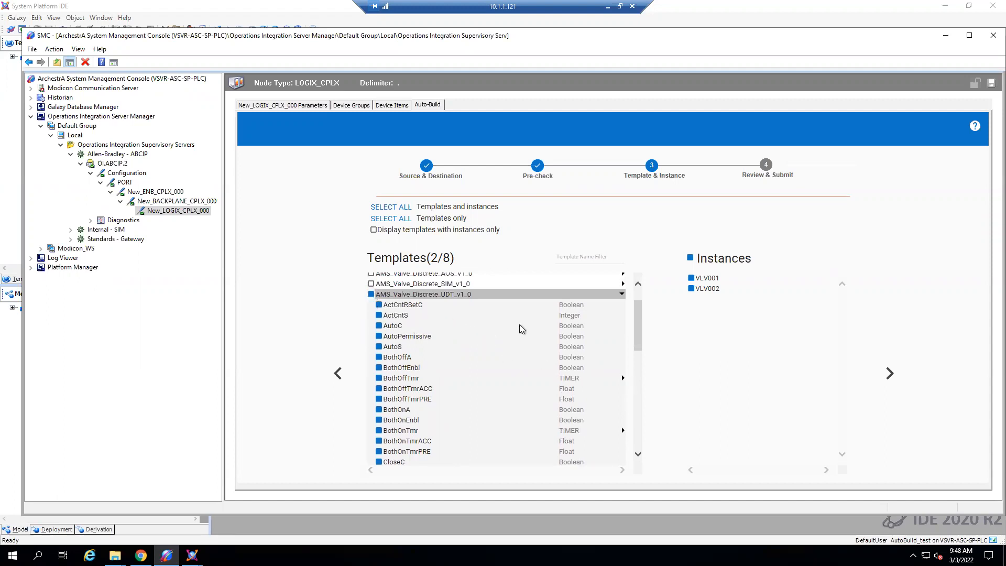
- Clear the whole AMS_Valve_Discrete_UDT_v1_0 selection, and include only its AutoC, CloseC, ClosedI and ClosedS attributes
click(371, 294)
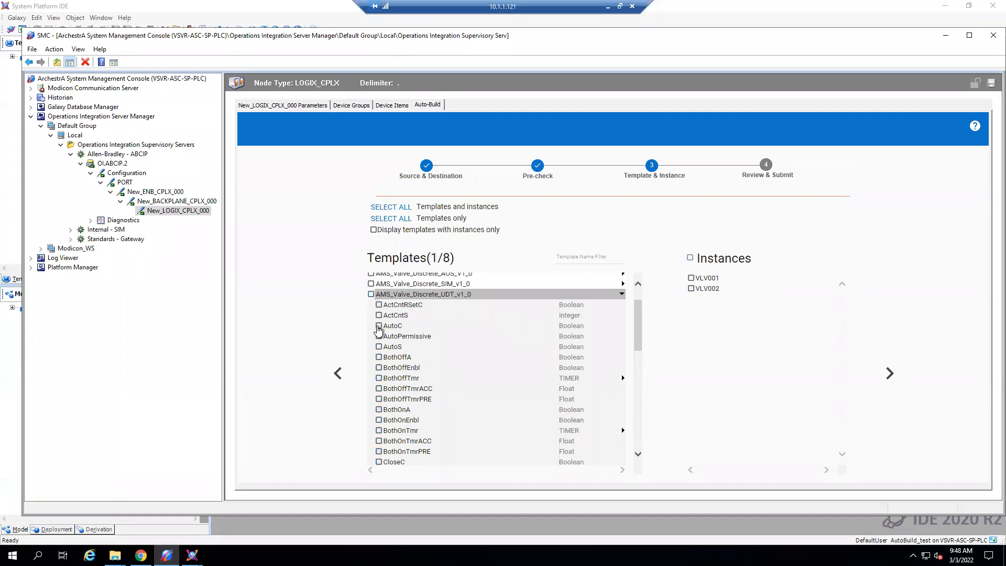
click(379, 326)
scroll(379, 351, down, 3)
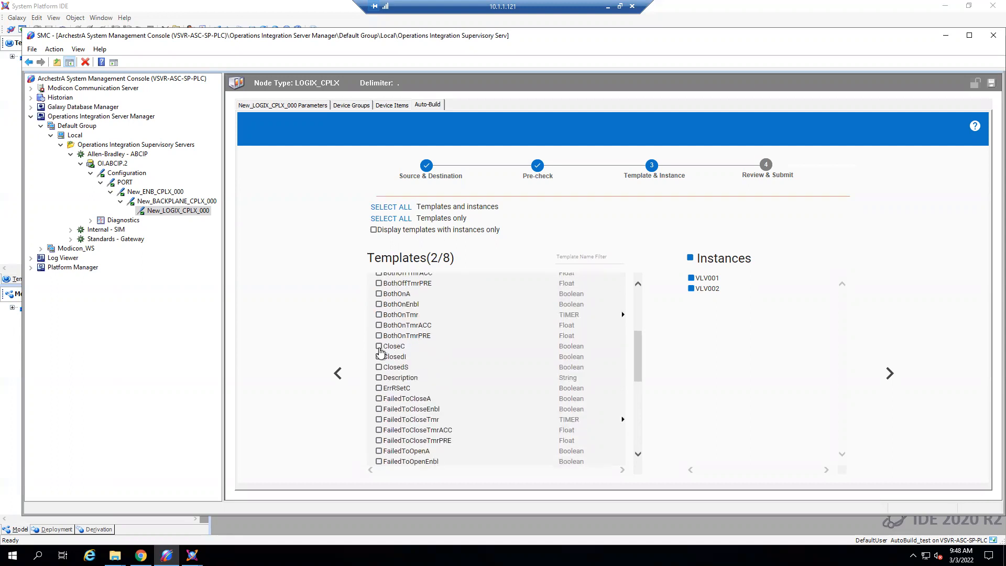
click(379, 347)
click(379, 357)
click(379, 368)
- Add the AutoS, ManC, OpenI, OpenO and OpenS attributes to the AMS_Valve_Discrete_UDT_v1_0 selection
scroll(388, 372, down, 2)
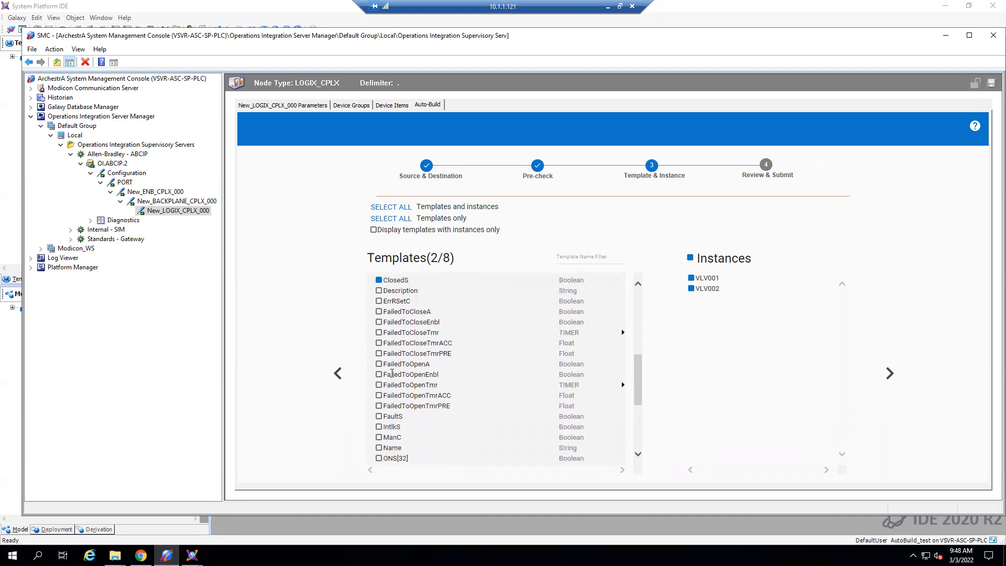
scroll(392, 373, down, 2)
click(379, 421)
click(379, 432)
click(379, 443)
scroll(382, 440, down, 3)
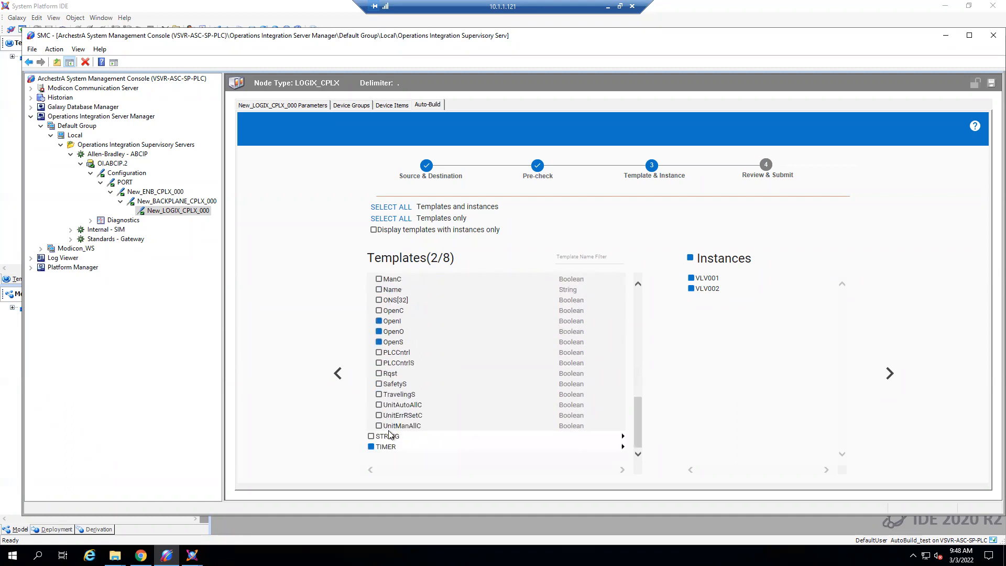
scroll(414, 374, up, 2)
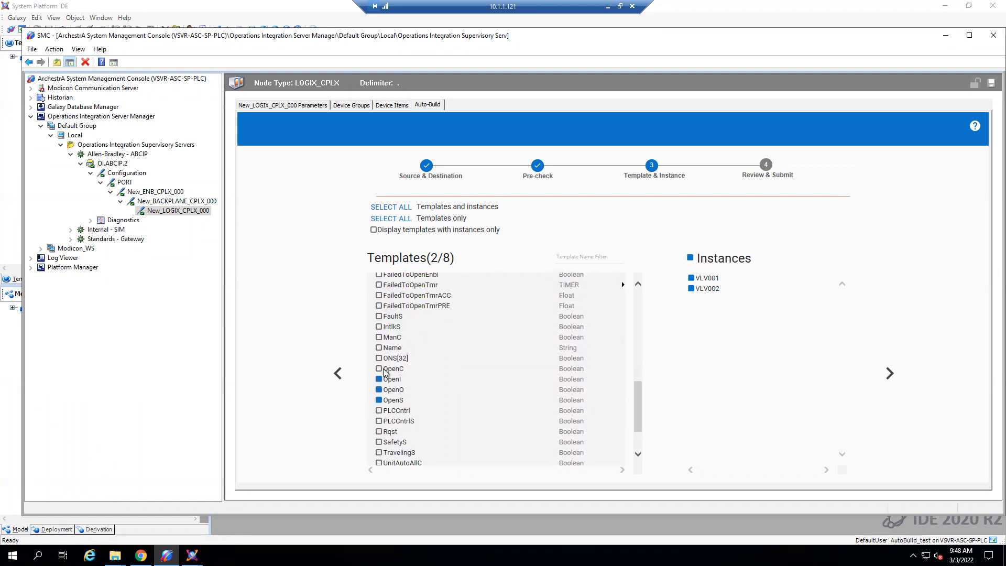
scroll(466, 343, up, 6)
scroll(476, 341, up, 2)
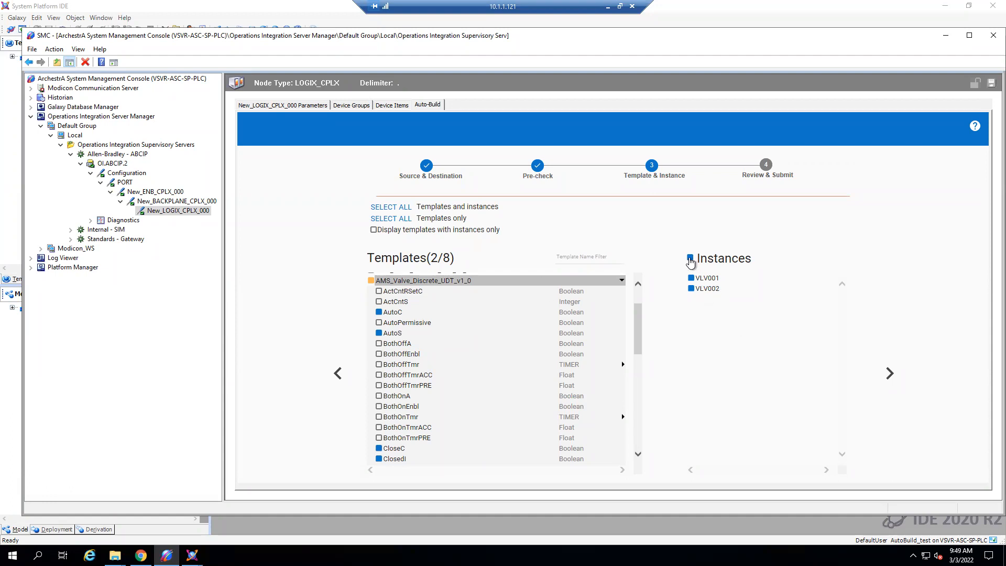
- Exclude all valve instances, and build only the AMS_Valve_Discrete_UDT_v1_0 and TIMER templates
click(690, 259)
click(890, 374)
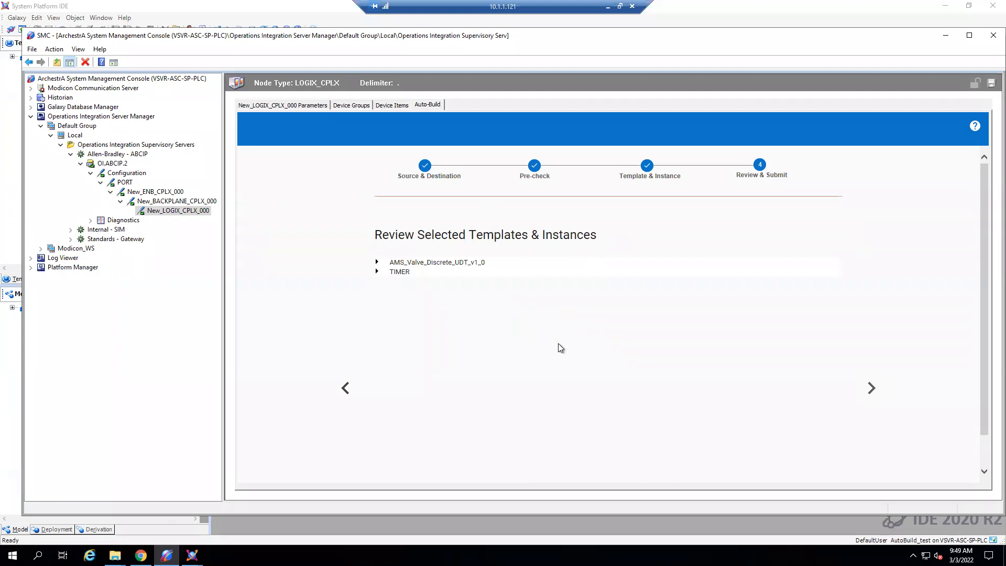
click(870, 389)
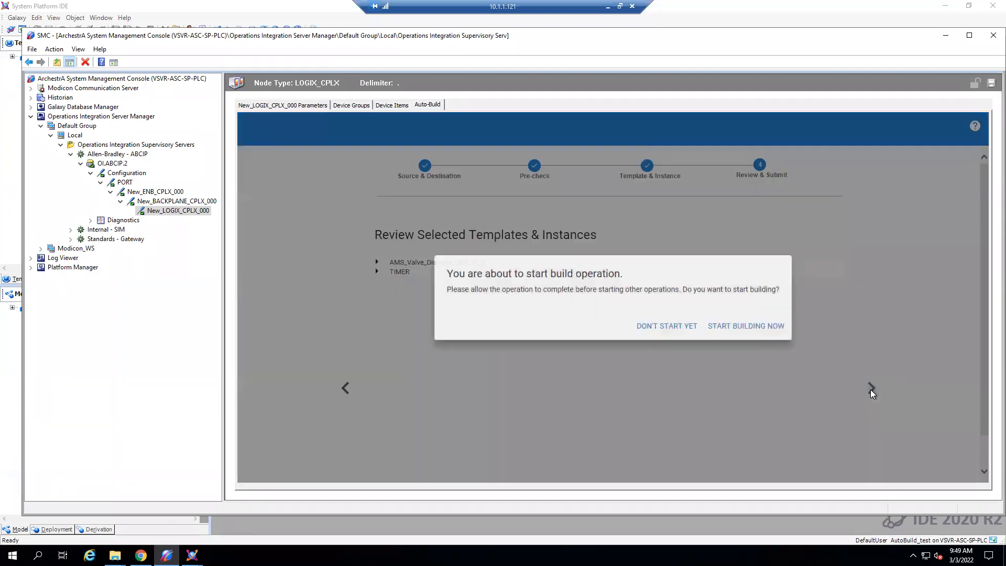
click(761, 325)
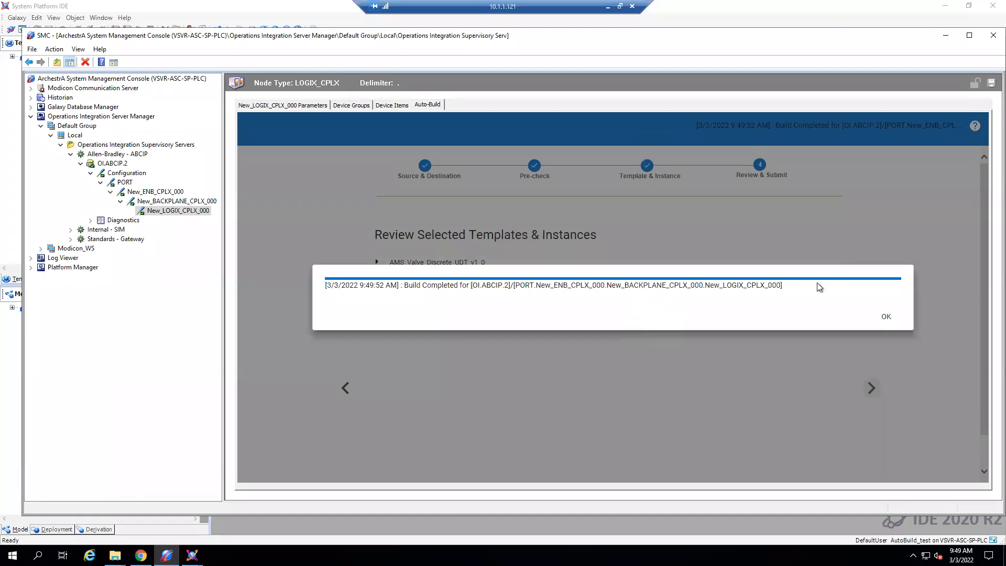
click(886, 317)
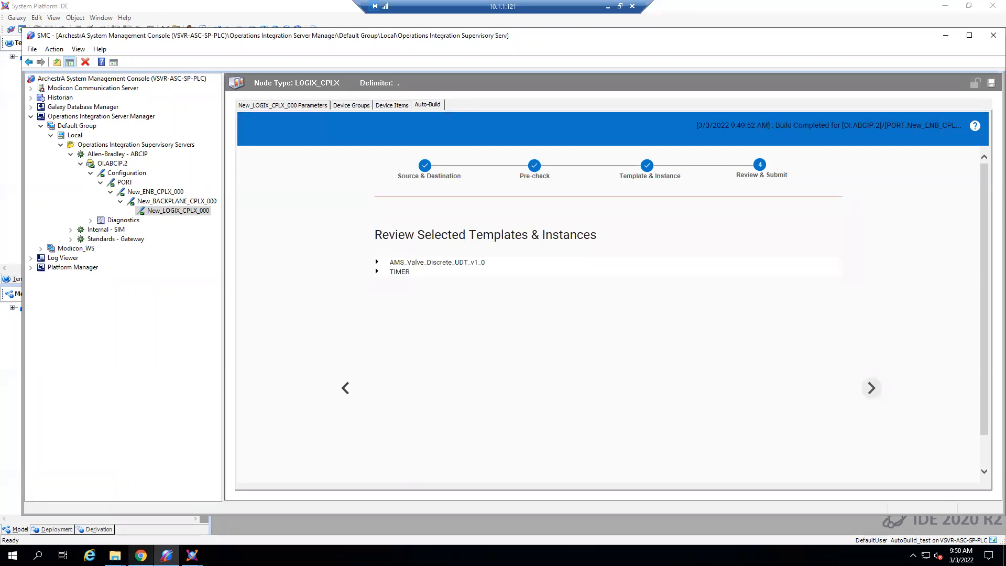
- Switch to the System Platform IDE and expand $UserDefined in the derivation view down to the templates under $_Standard_Level1
mouse_move(192, 554)
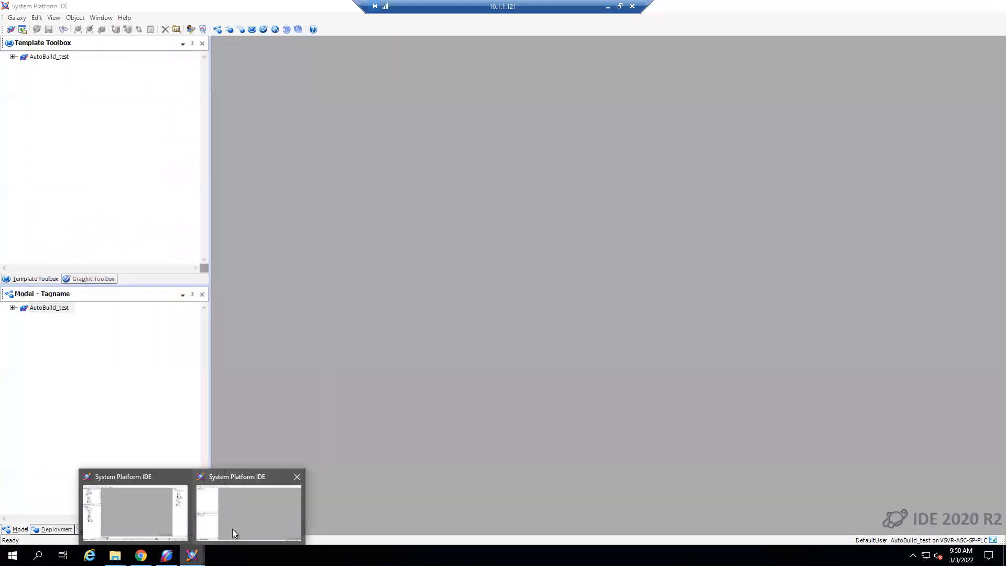
click(231, 529)
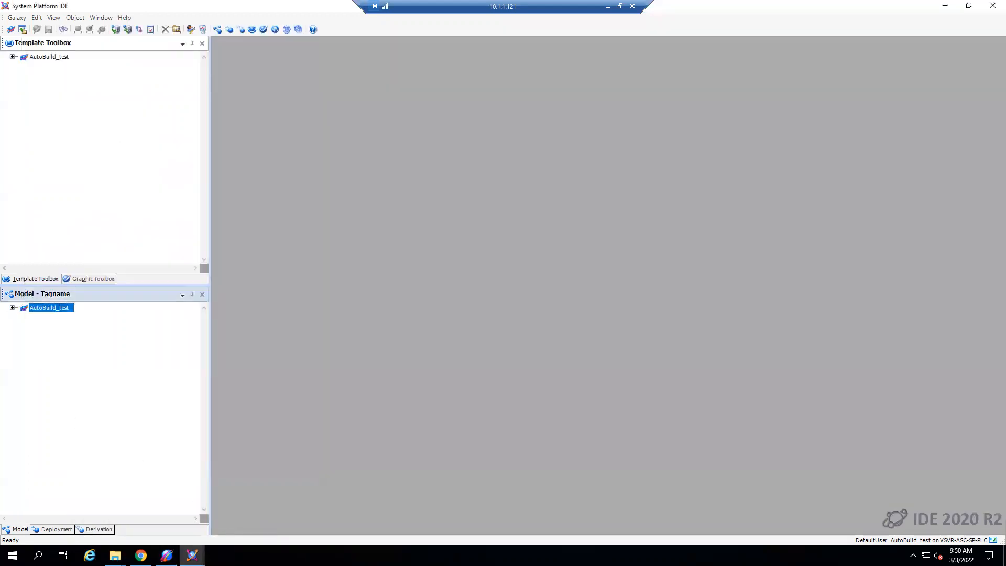
click(97, 529)
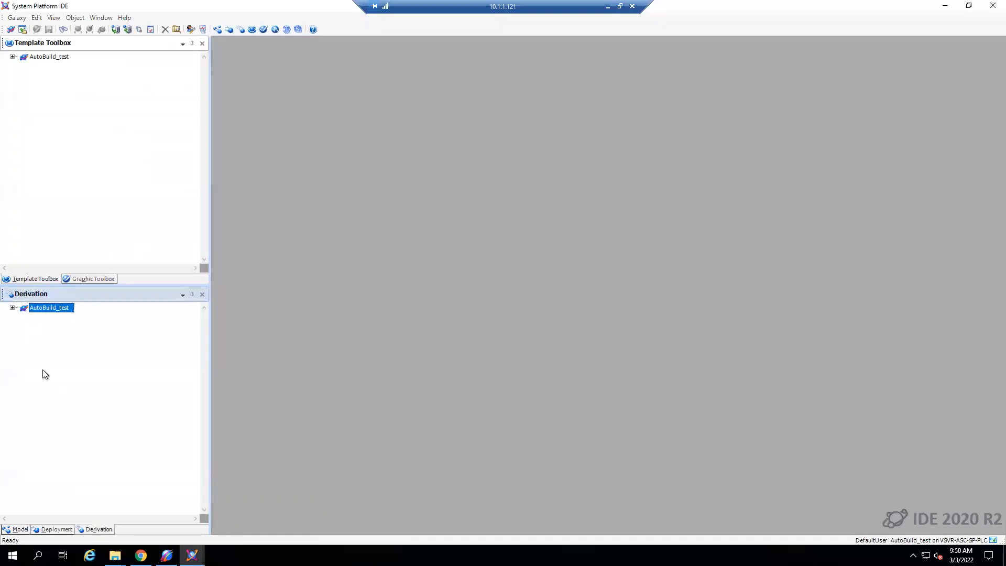
click(13, 308)
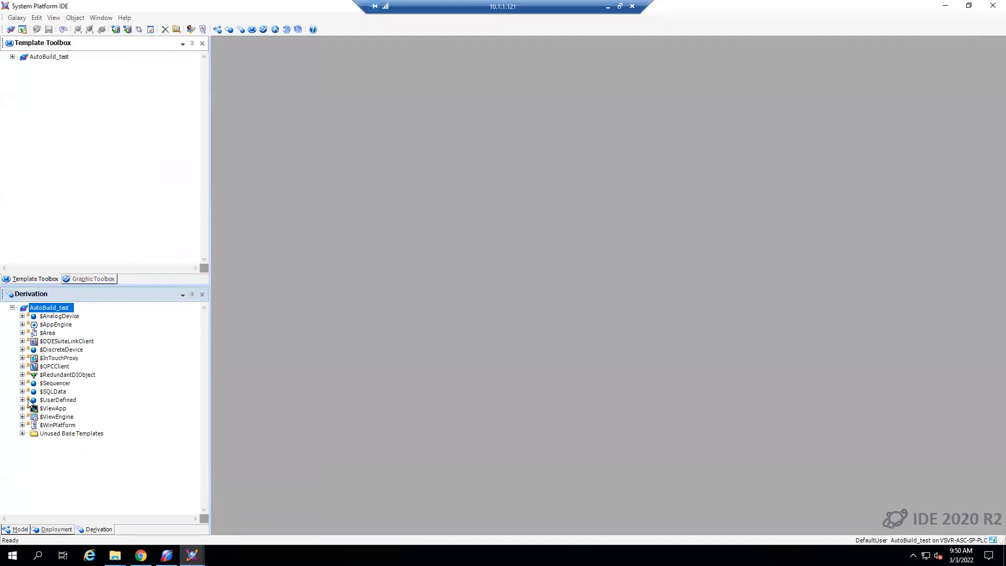
click(22, 392)
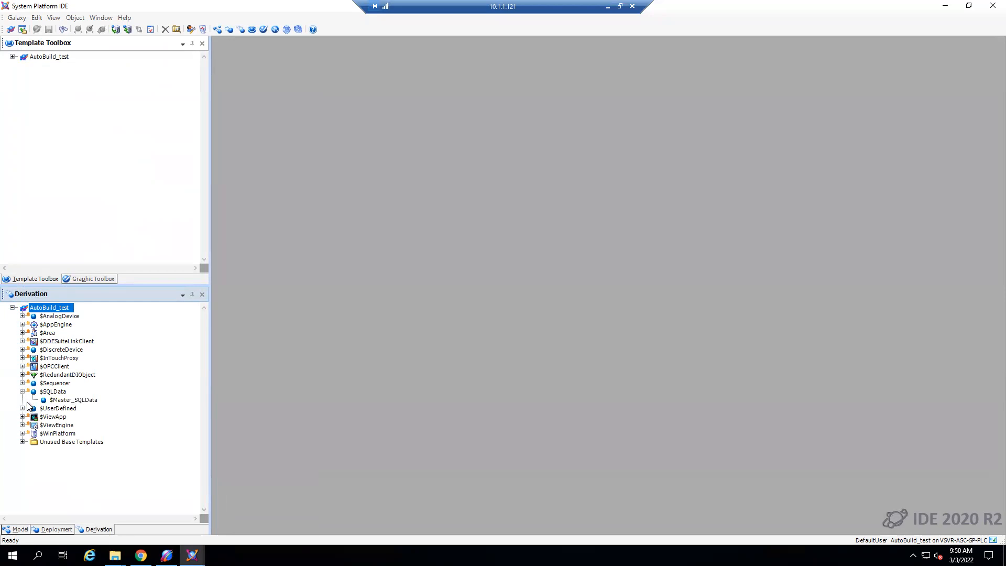
click(22, 408)
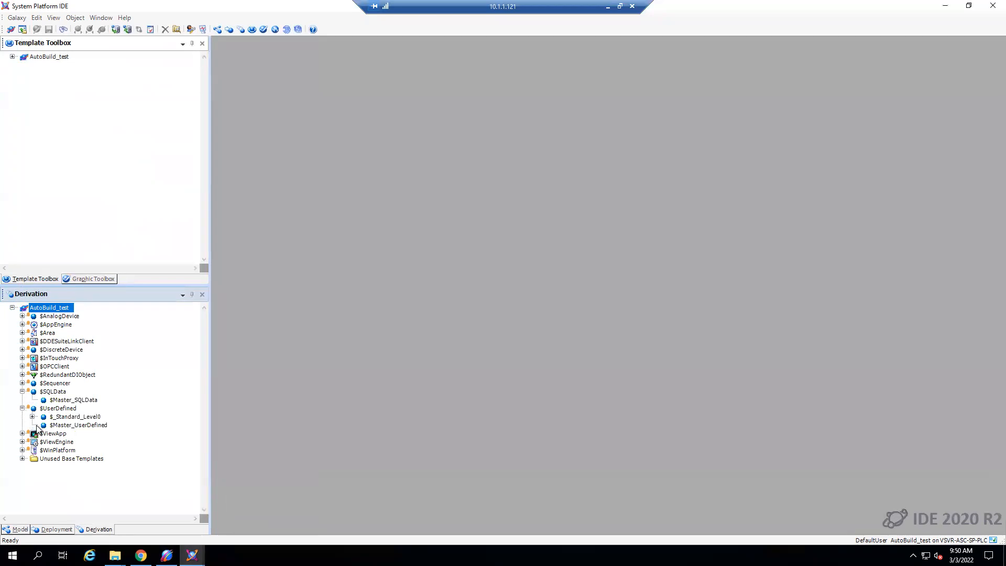
click(32, 417)
click(42, 424)
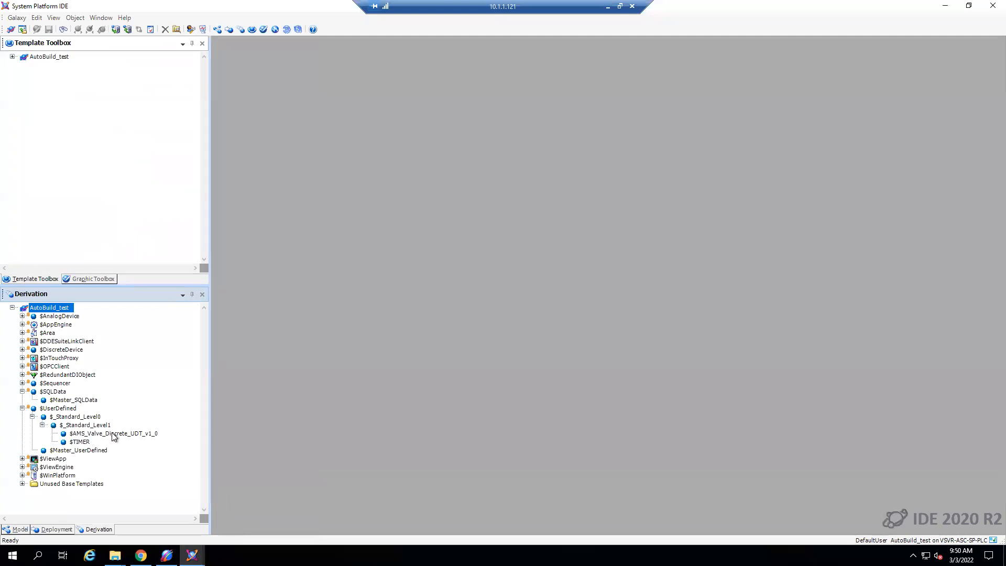
- Open the $AMS_Valve_Discrete_UDT_v1_0 template, enlarge its attribute list, and examine the settings of its attributes
click(114, 433)
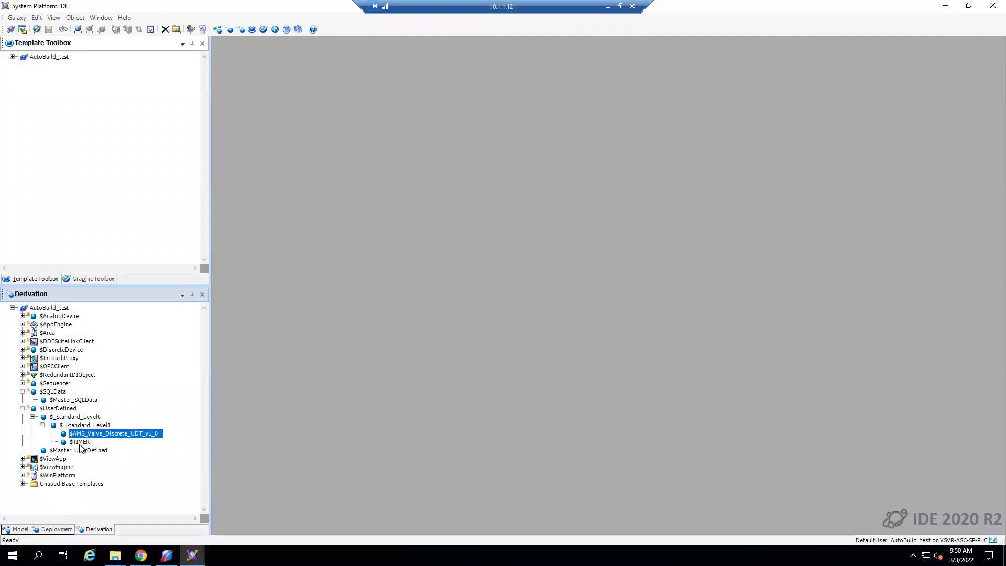
double_click(116, 436)
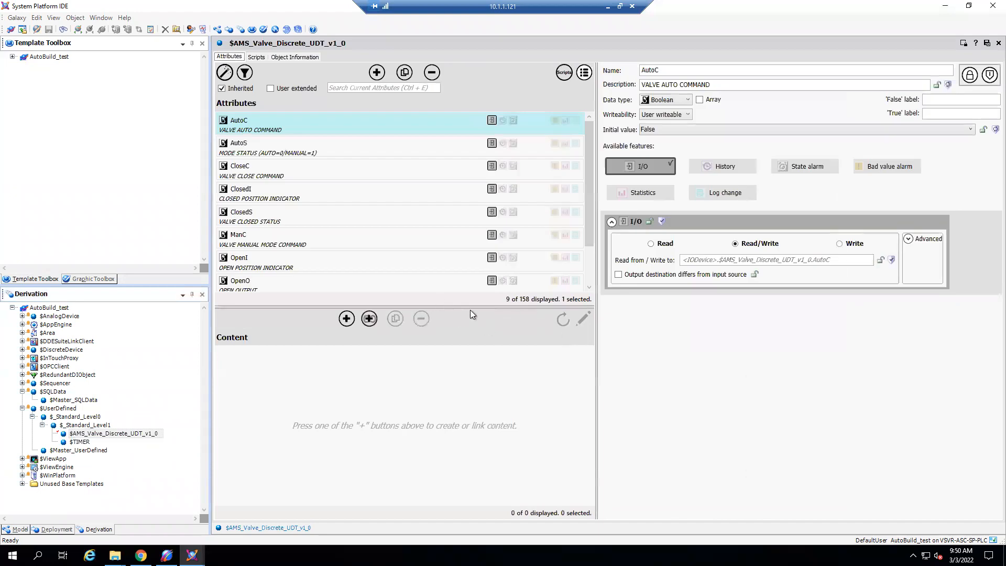
drag(470, 307, 470, 389)
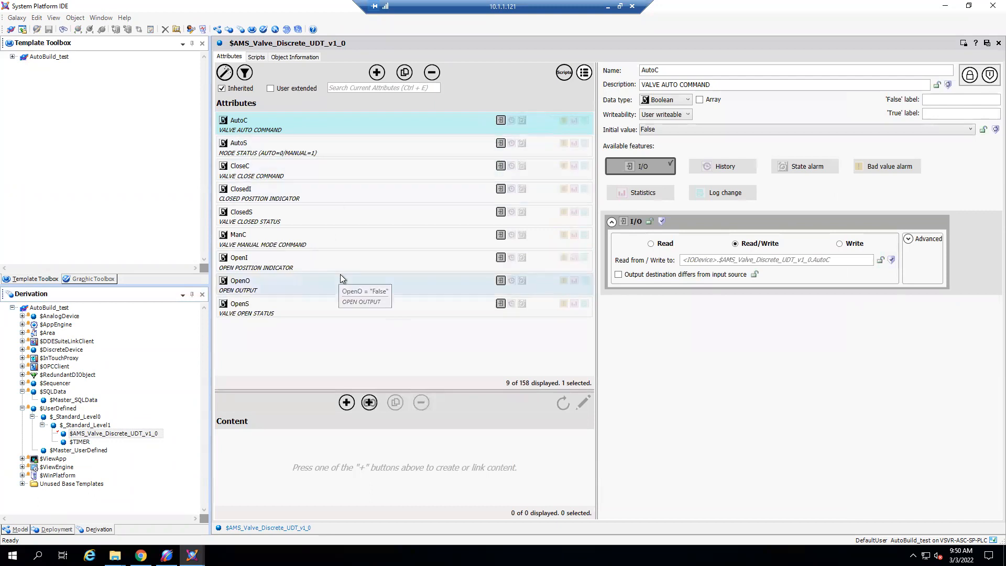
click(316, 150)
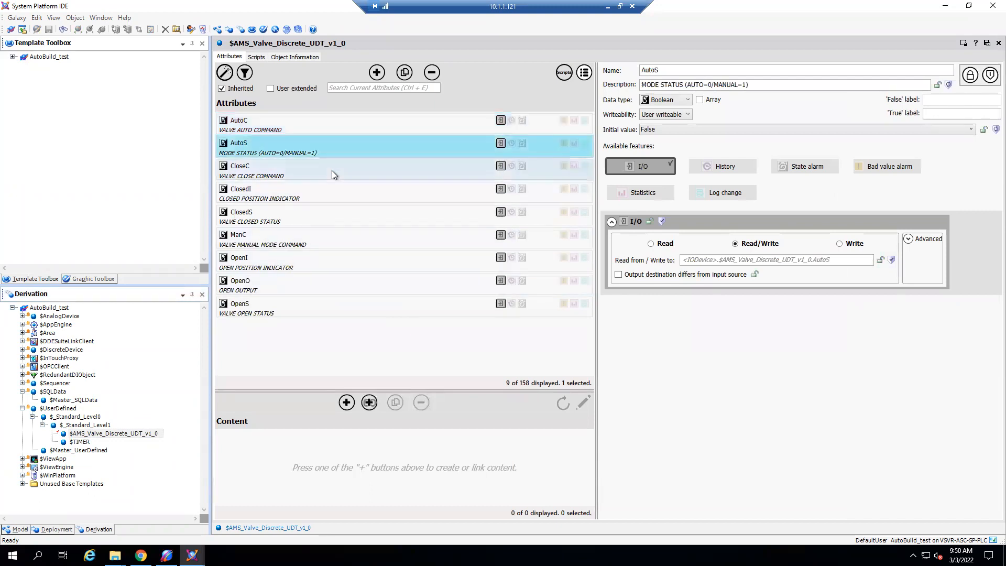
click(540, 174)
click(400, 197)
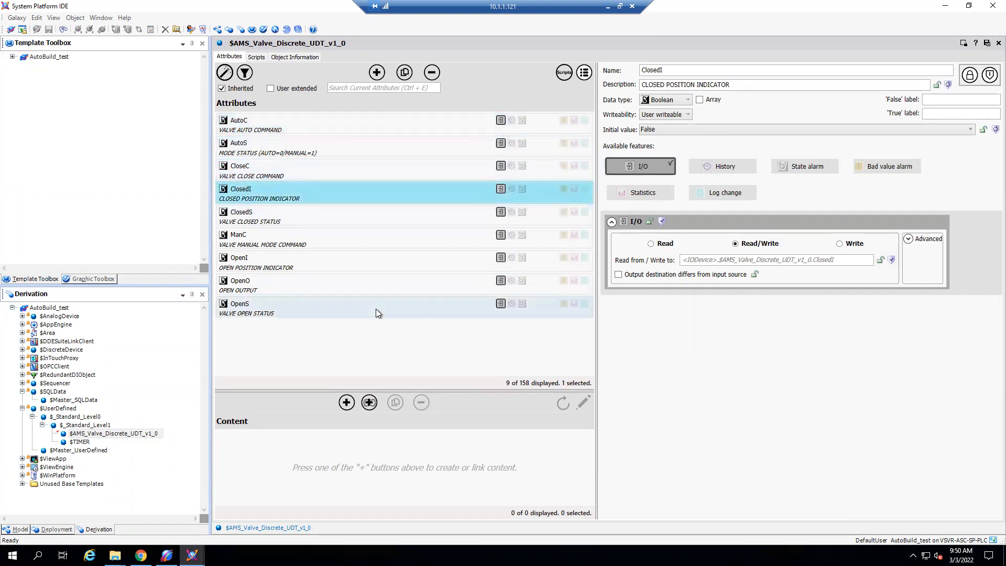
- Enable History on the template's AutoC and AutoS attributes, then save, close and check in the template
click(339, 131)
click(708, 168)
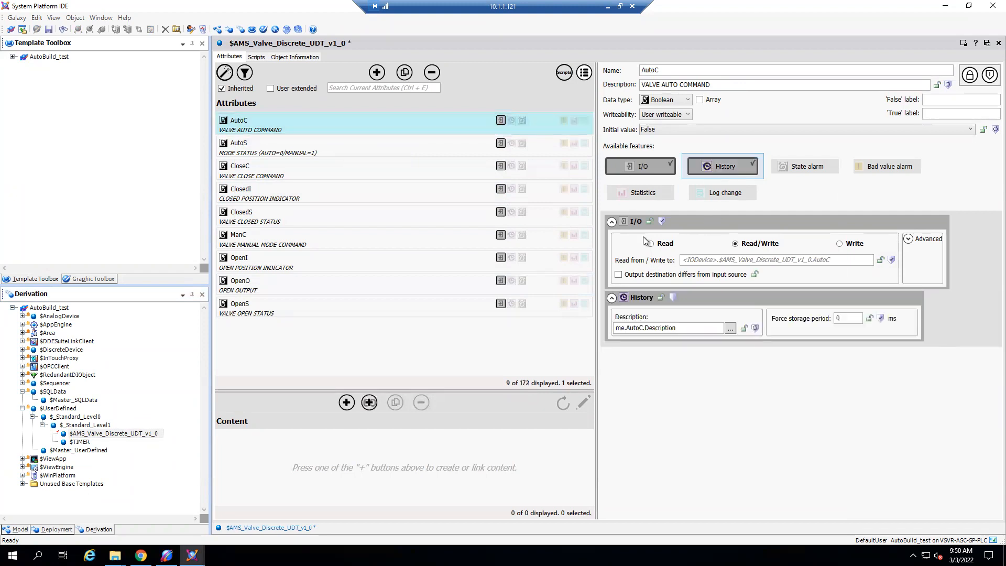
click(344, 149)
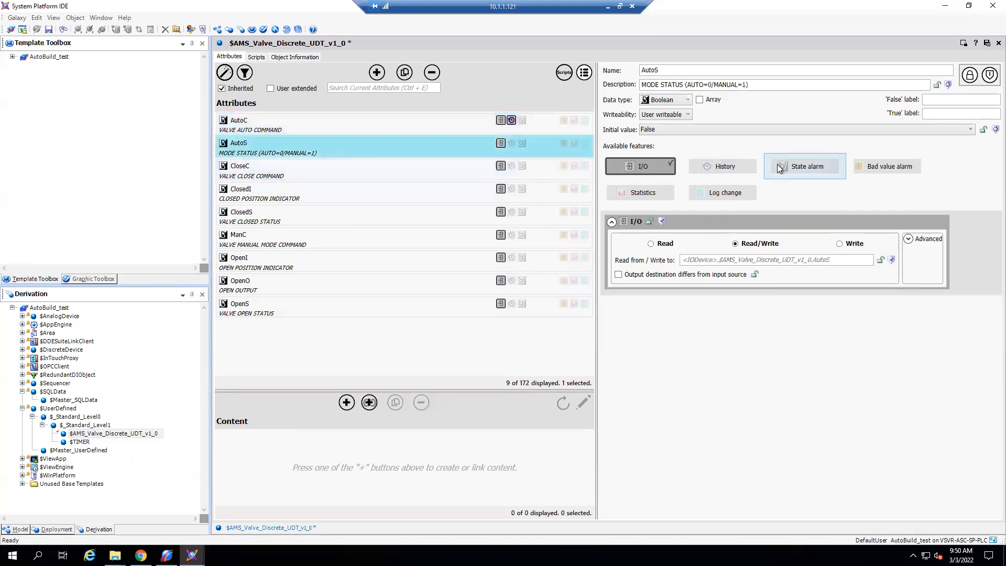
click(718, 165)
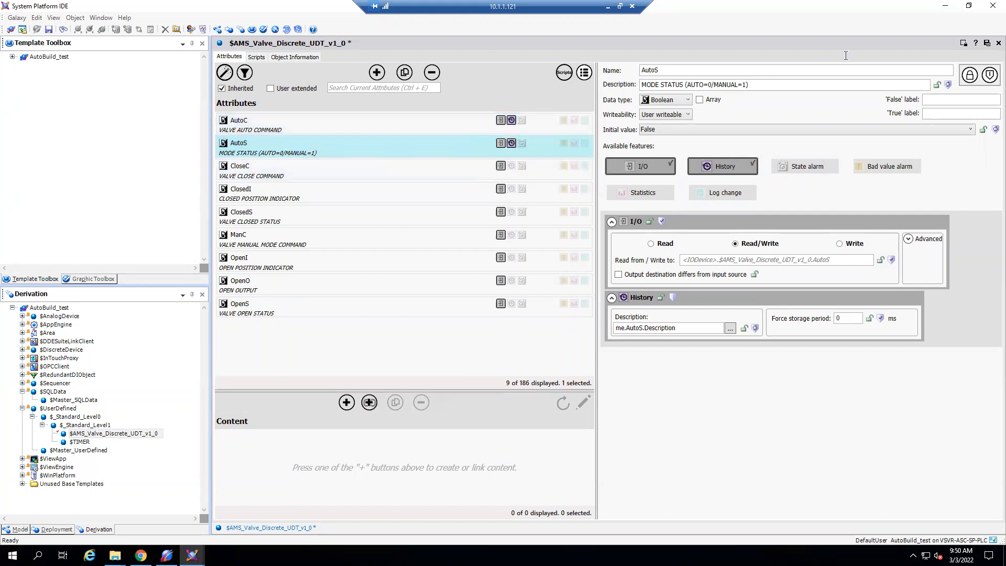
click(984, 45)
click(525, 329)
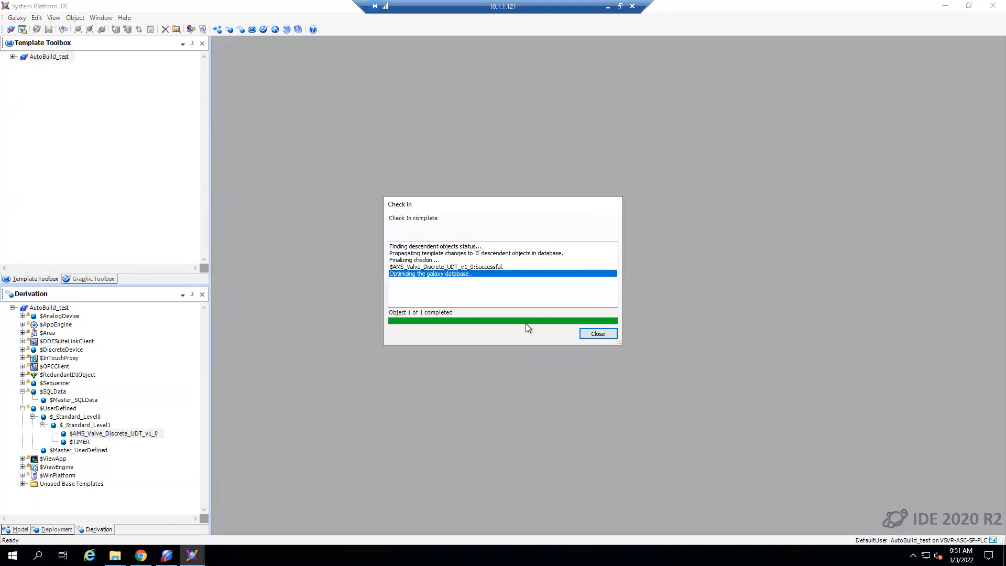
click(586, 335)
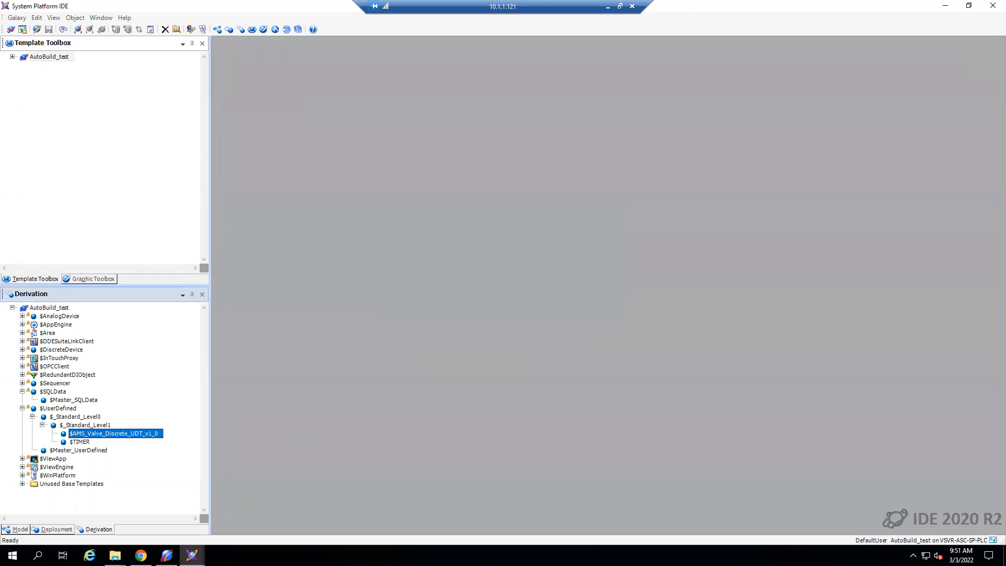
- Return to the System Management Console, include all instances (VLV001 and VLV002) in the Auto-Build selection, and run the build again
click(167, 555)
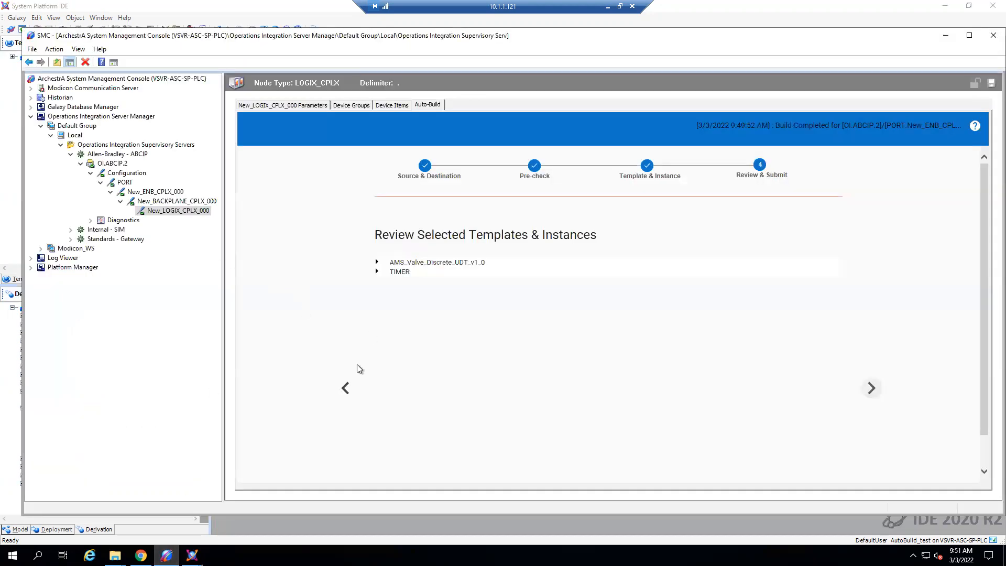
click(345, 387)
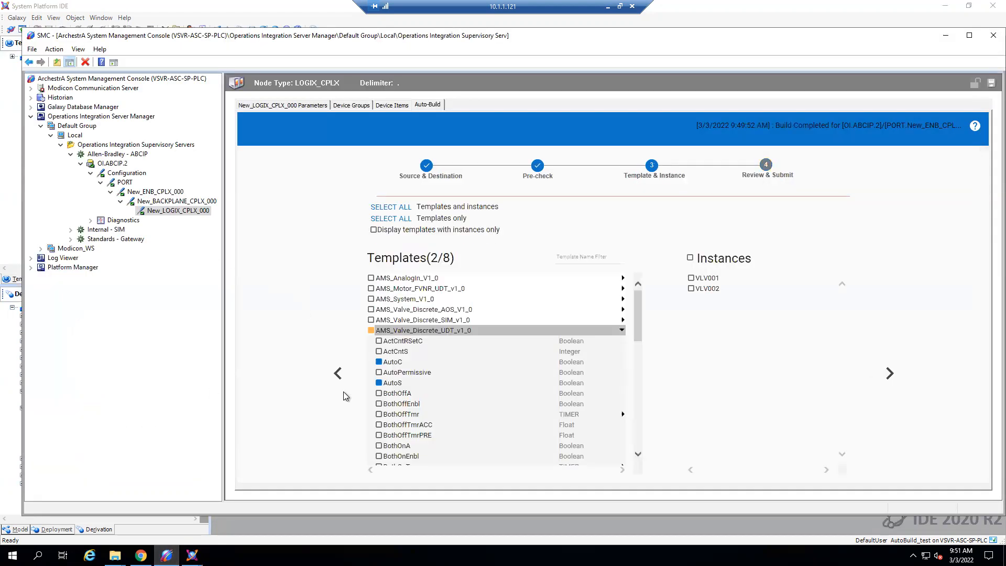
click(690, 257)
scroll(571, 404, down, 3)
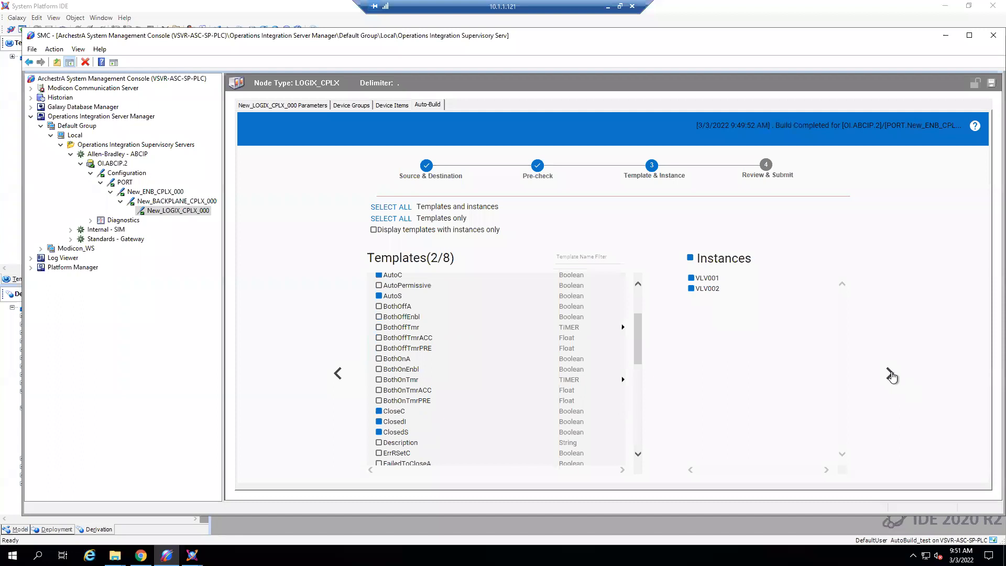
click(890, 373)
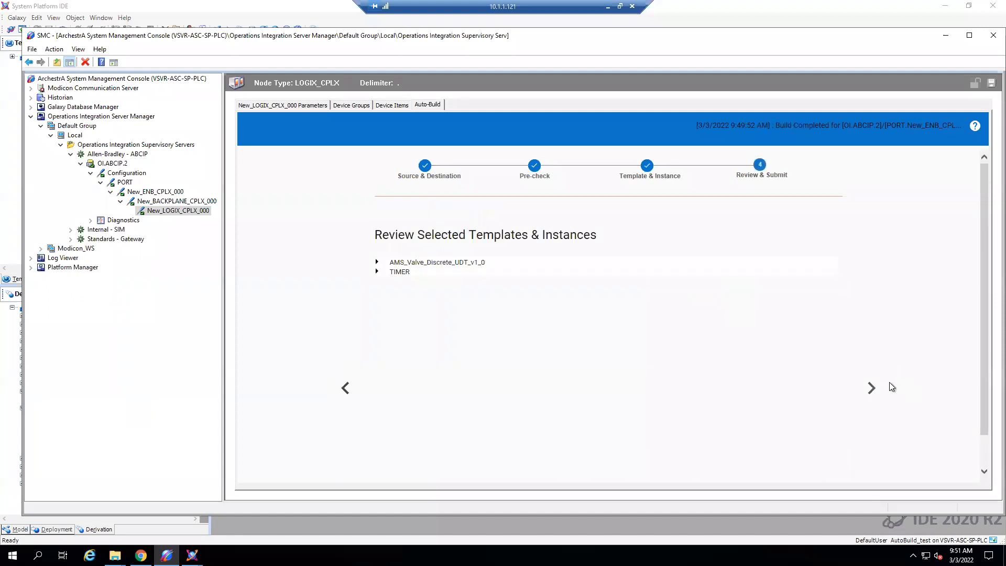
click(872, 389)
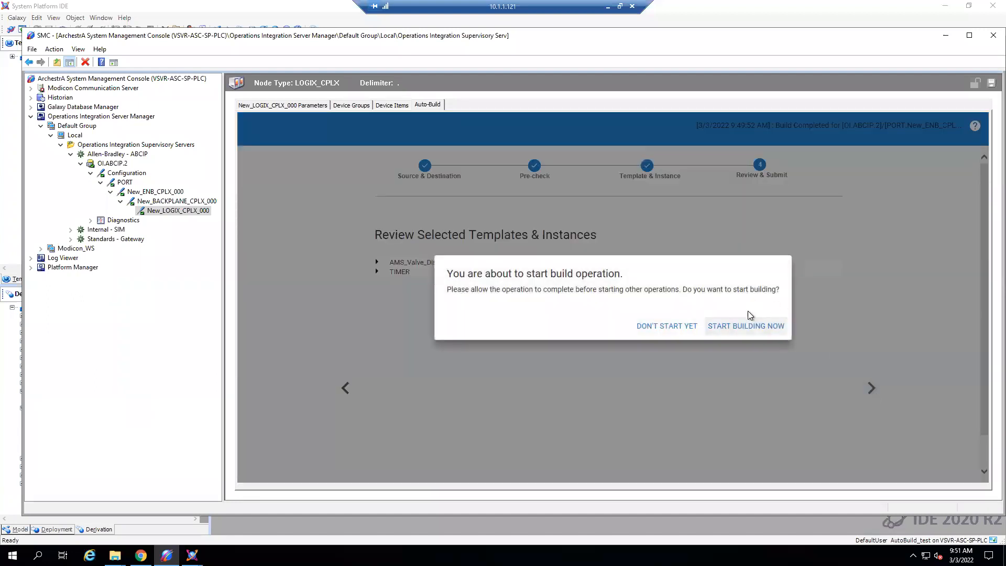
click(749, 327)
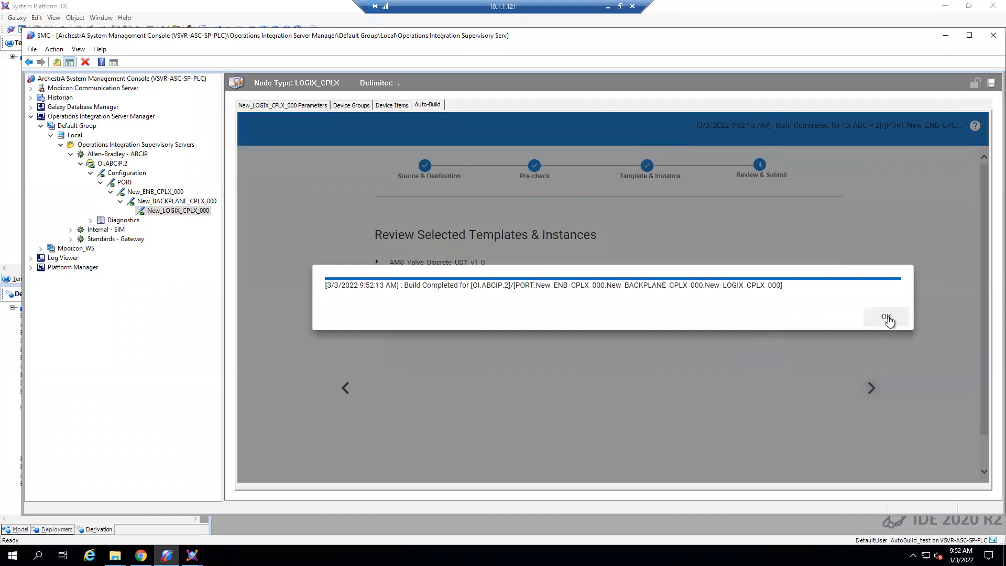
click(887, 317)
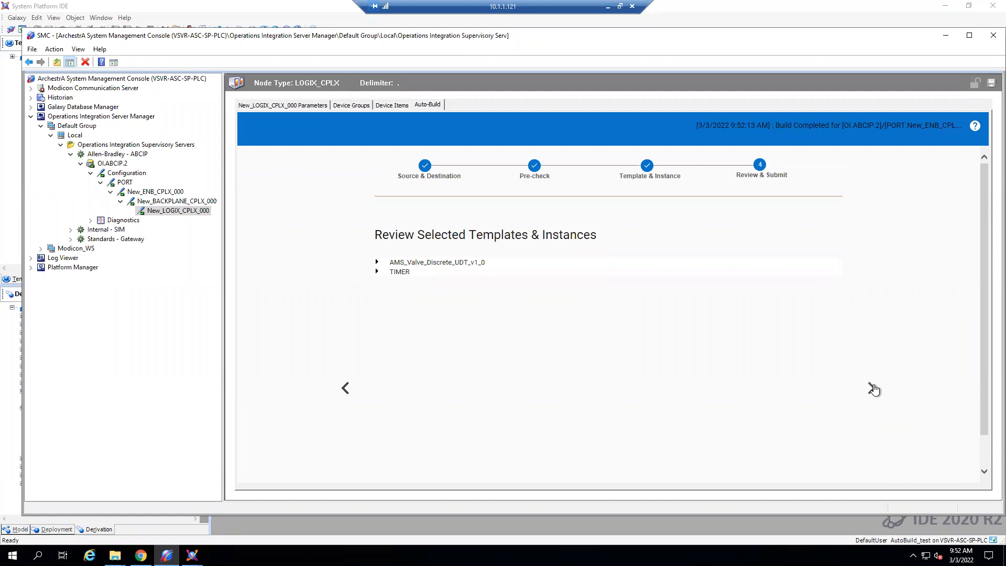
click(872, 388)
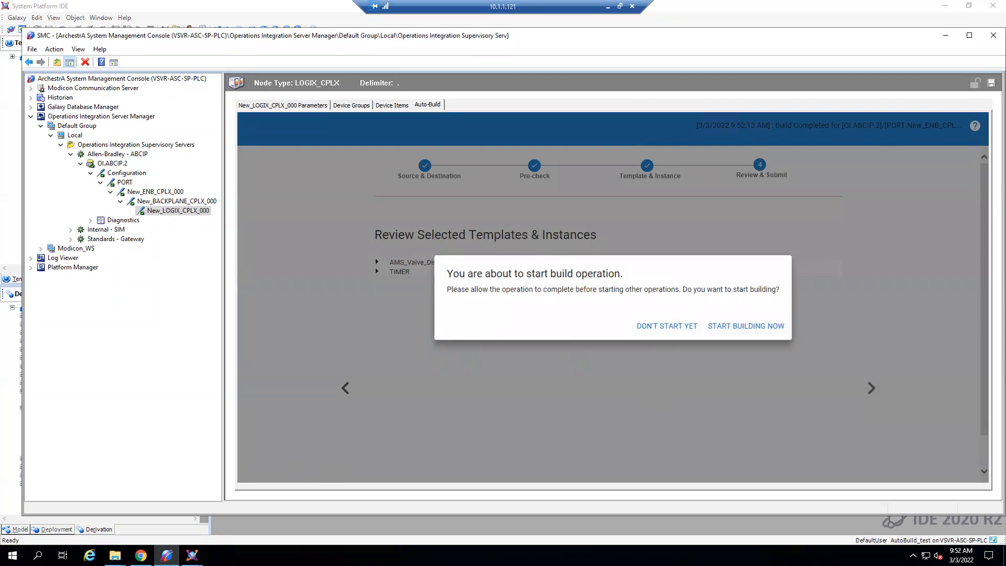
- Switch to the System Platform IDE and expand the $AMS_Valve_Discrete_UDT_v1_0 template to view its derived instances
mouse_move(192, 555)
click(244, 505)
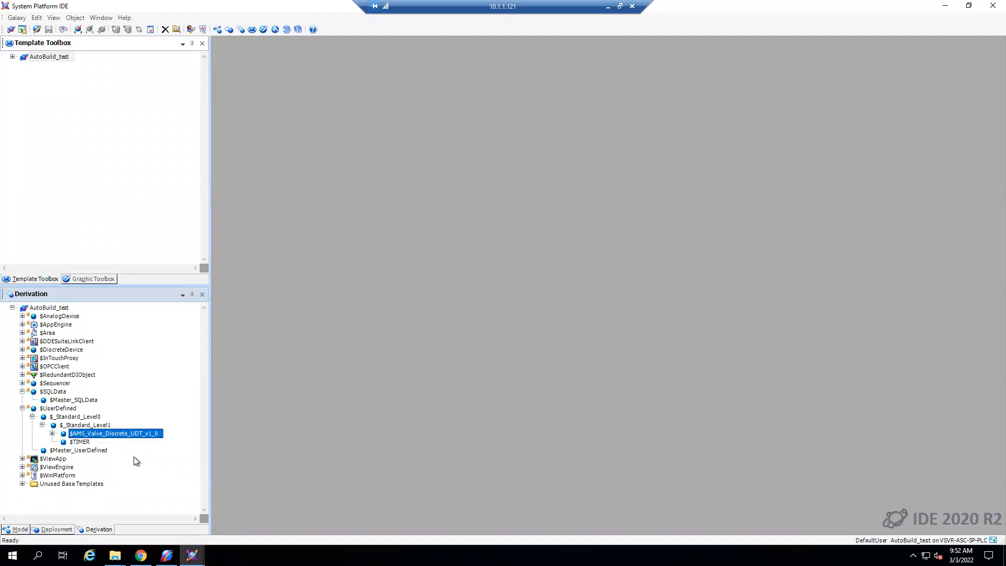
click(52, 434)
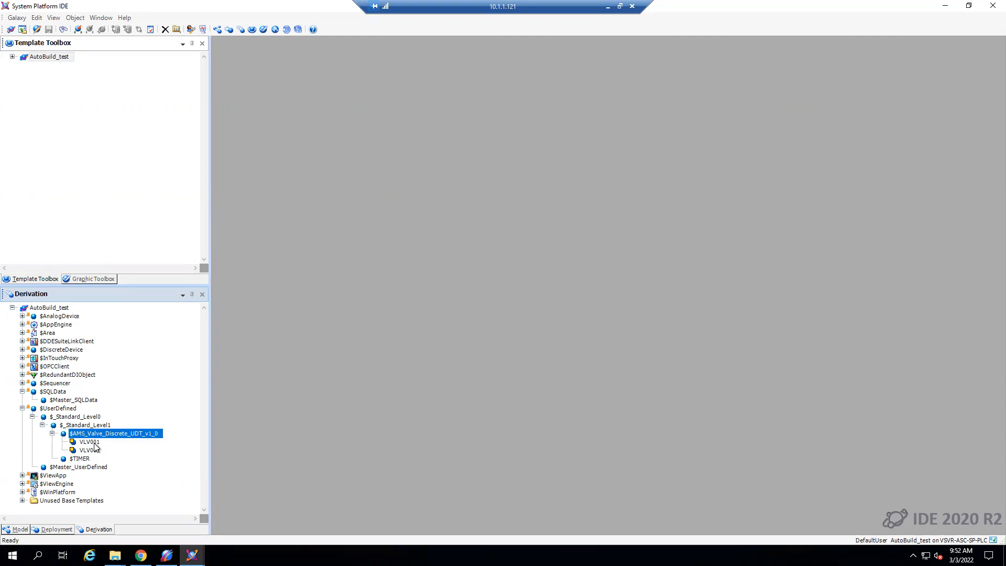
- Open the VLV001 instance, compare the I/O and History settings of its AutoC and AutoS attributes, and select its parent template $AMS_Valve_Discrete_UDT_v1_0
double_click(90, 443)
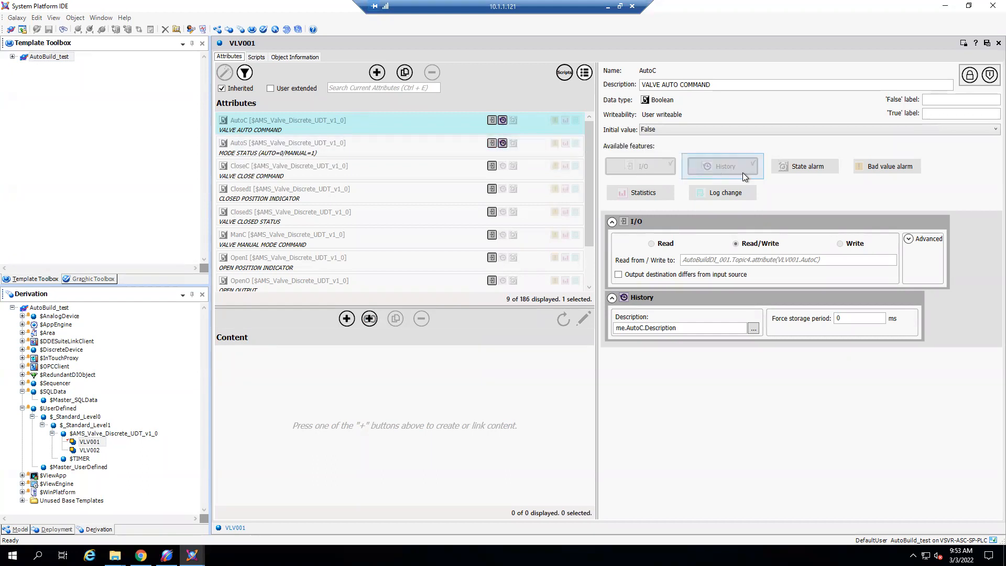
click(414, 145)
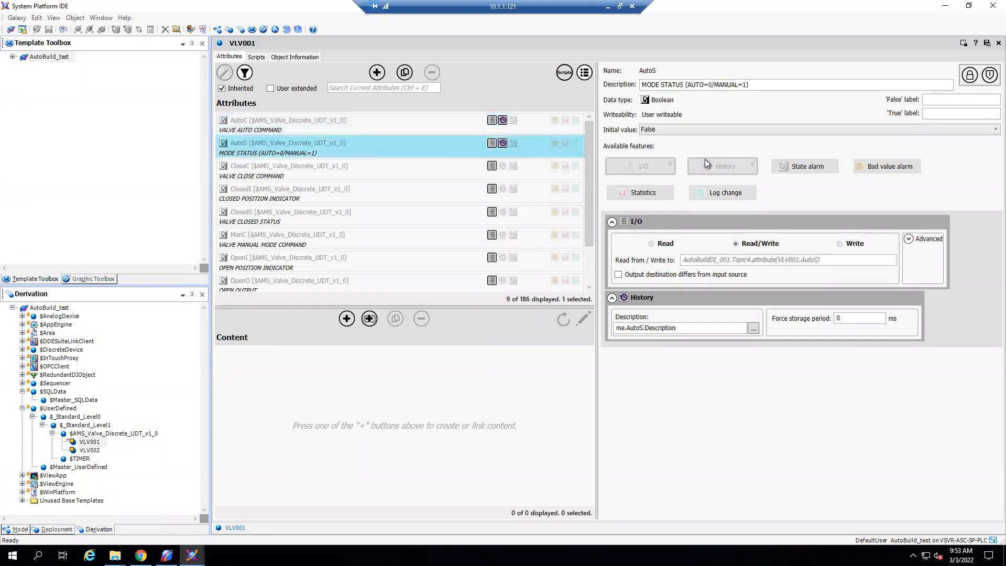
click(442, 165)
key(Up)
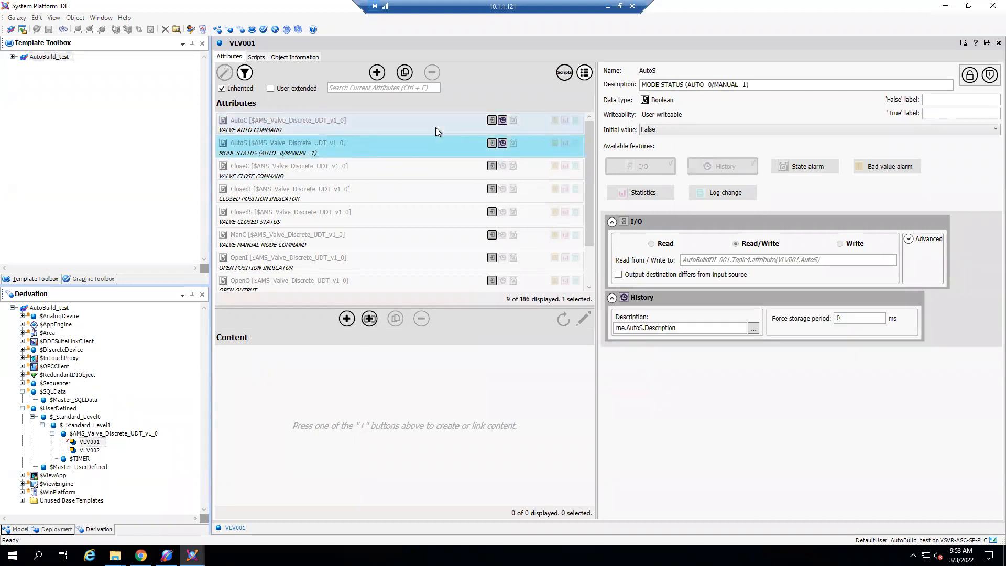
click(435, 127)
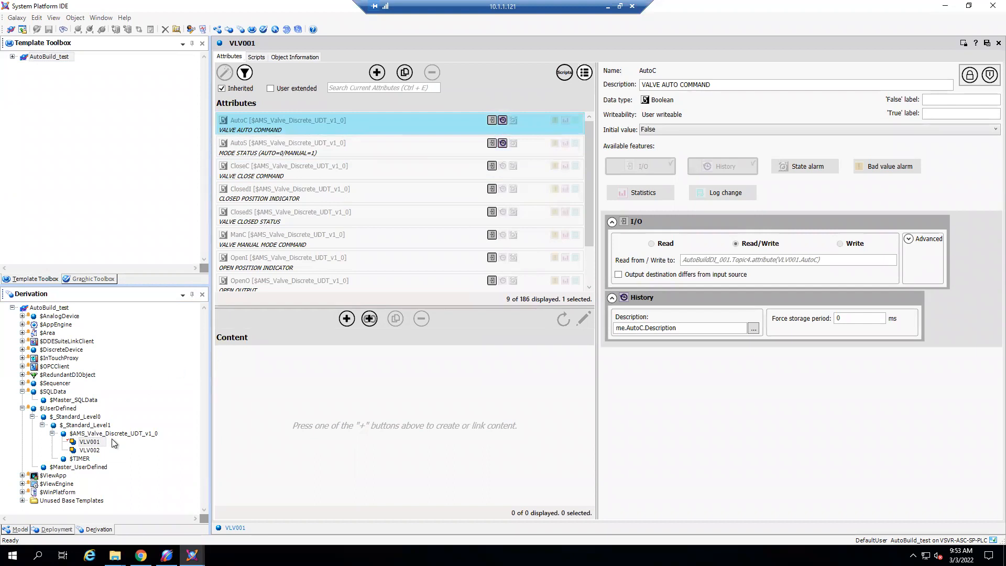
click(80, 459)
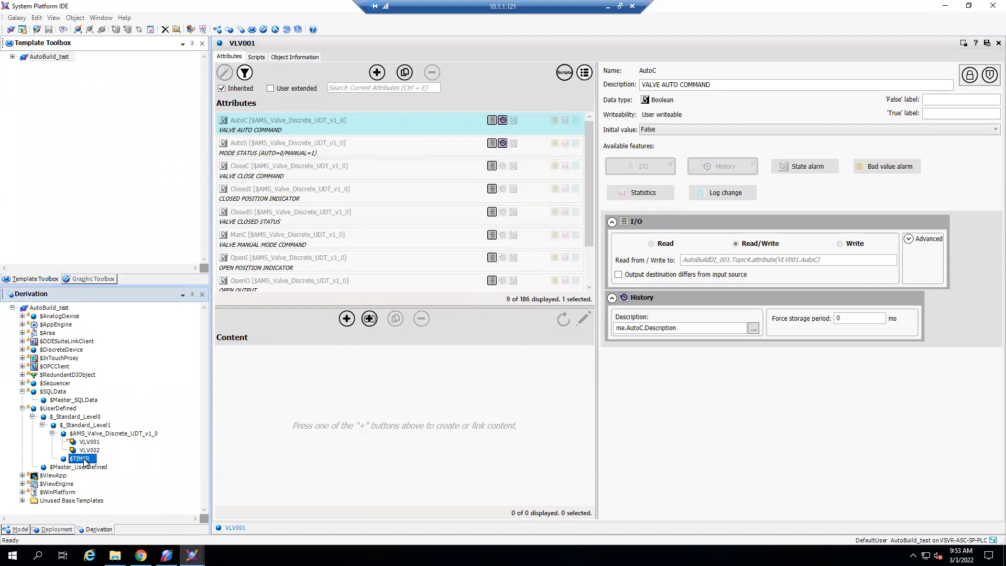
click(106, 436)
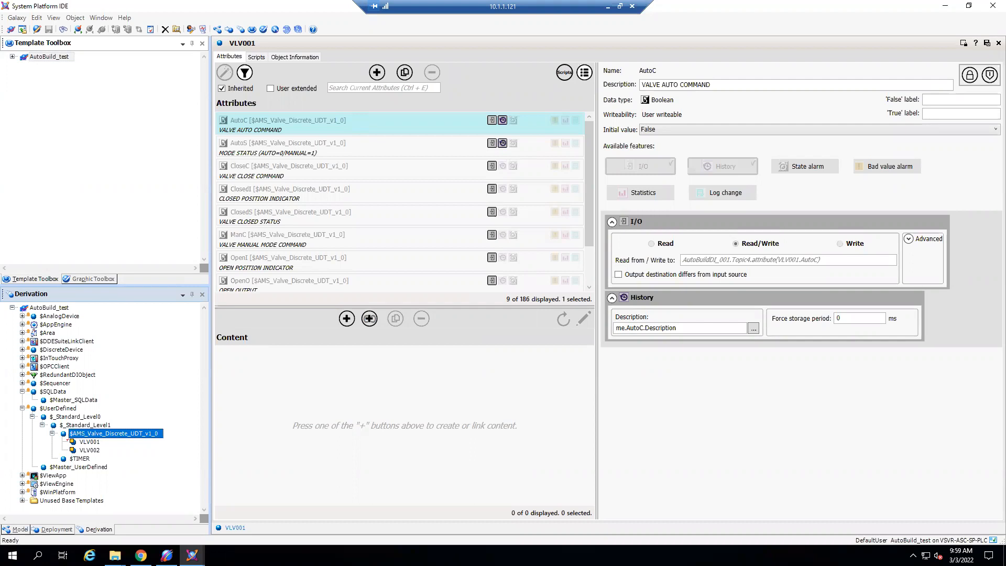
- Switch to the Logix Designer remote session and examine the VLV002 tag's members, values and descriptions in the controller tags
click(608, 6)
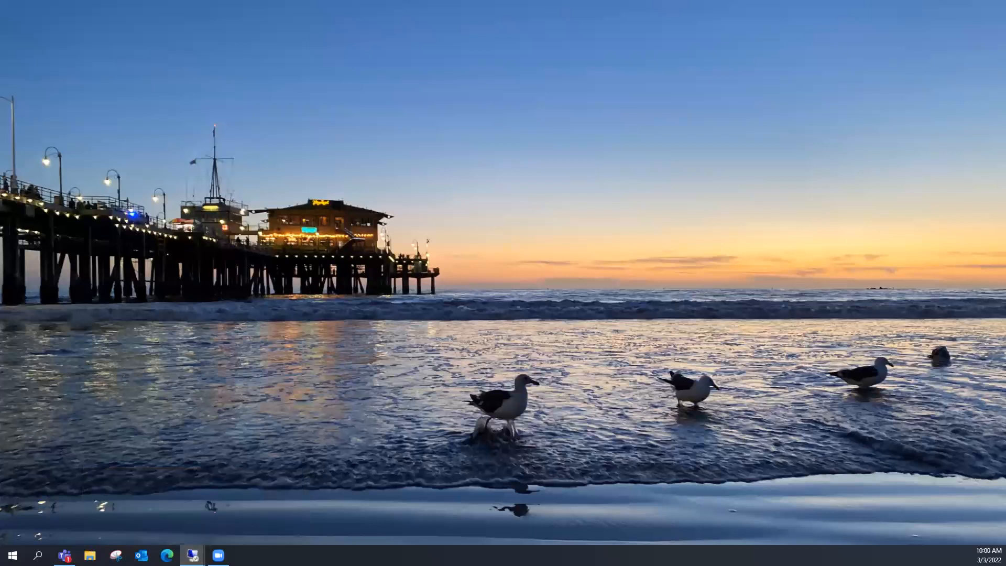
click(192, 555)
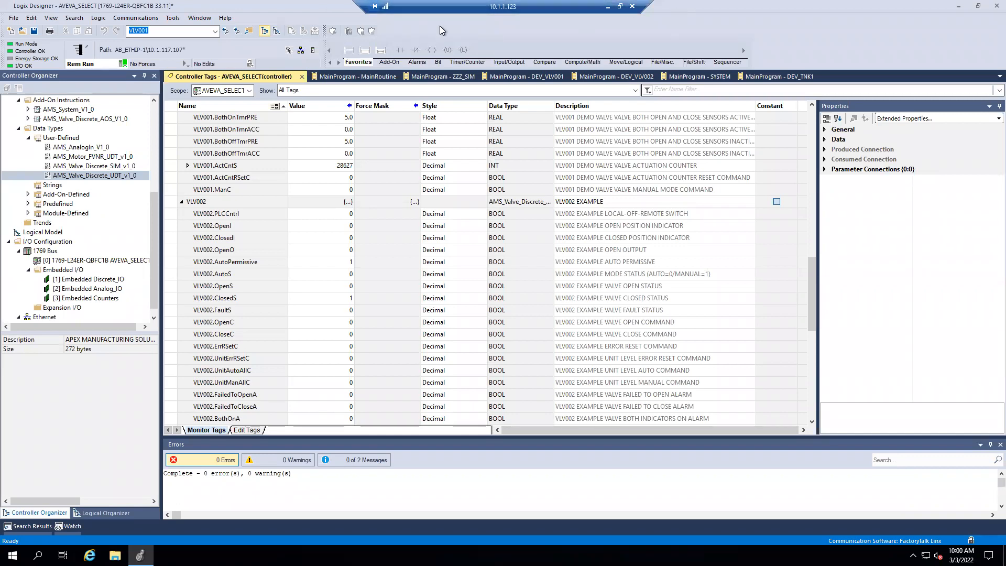
click(306, 224)
scroll(301, 241, up, 5)
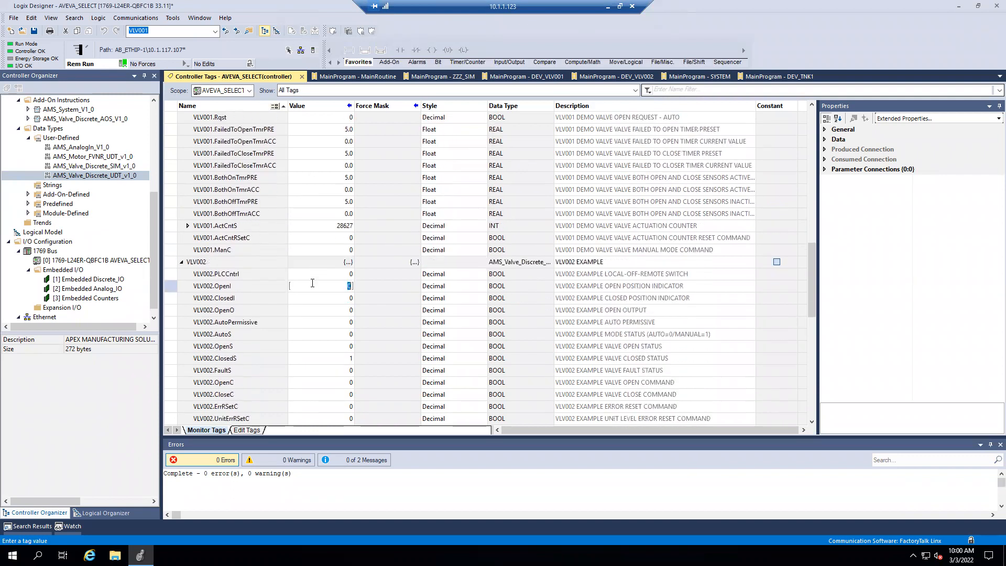
scroll(283, 262, down, 7)
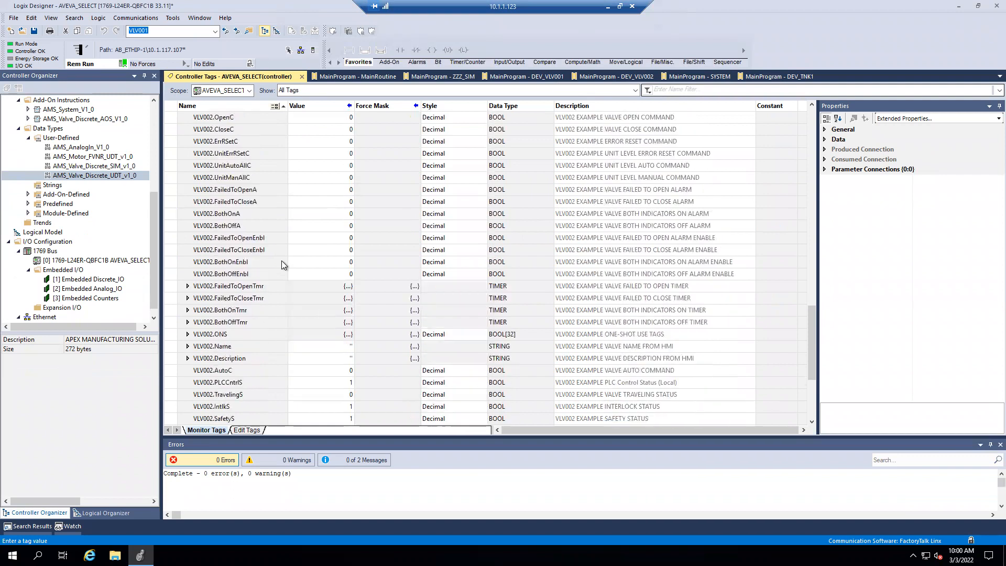
scroll(282, 246, down, 1)
scroll(366, 244, down, 1)
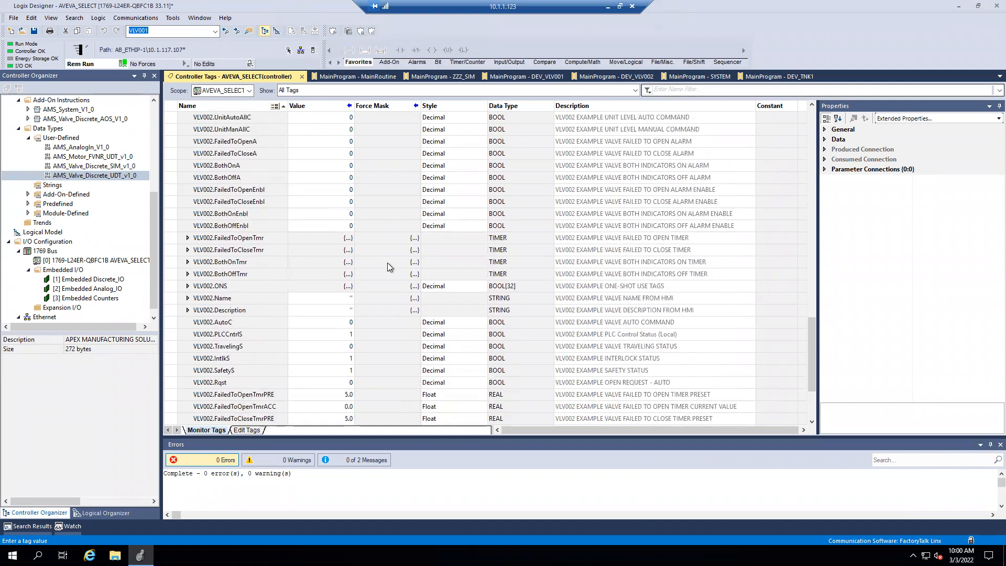
scroll(387, 263, up, 2)
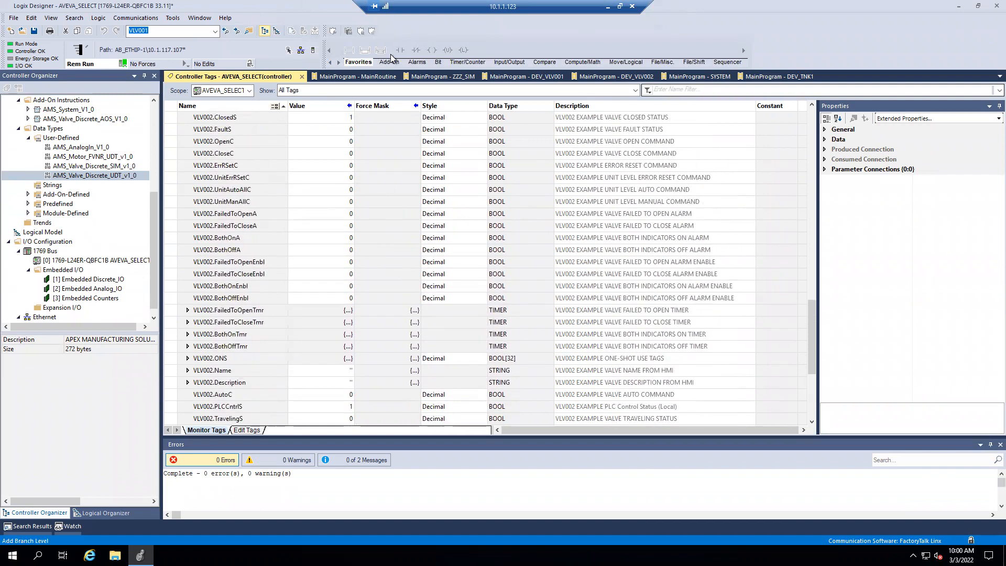
scroll(419, 231, up, 3)
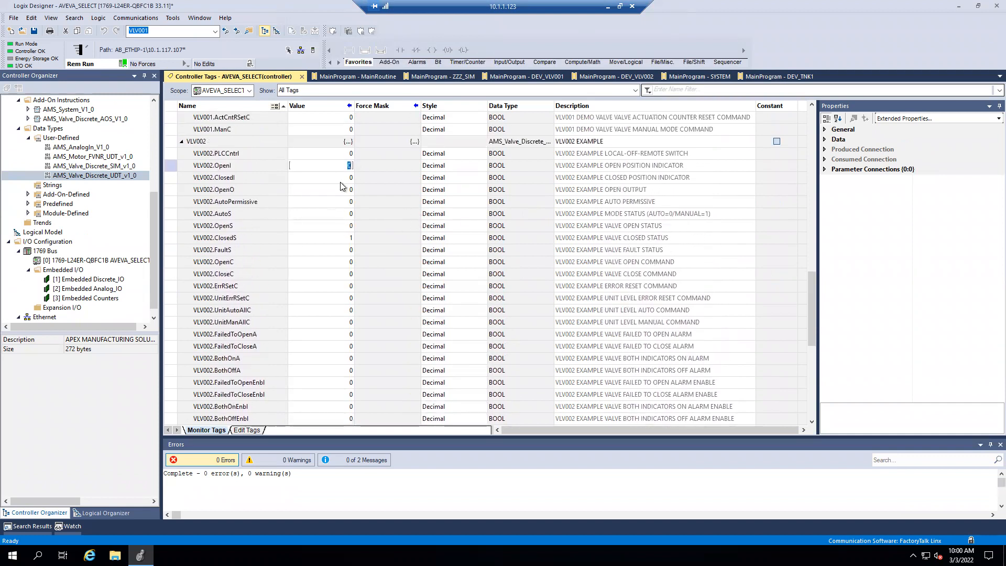
click(276, 213)
click(272, 229)
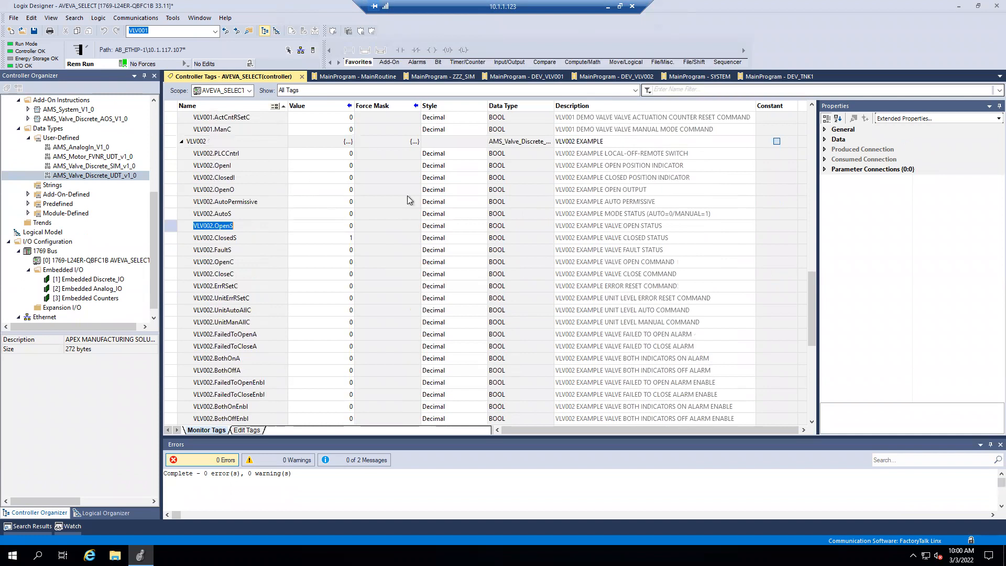
- Review the routine calls in the MainRoutine ladder logic and examine the VLV001 members in the controller tags
click(377, 82)
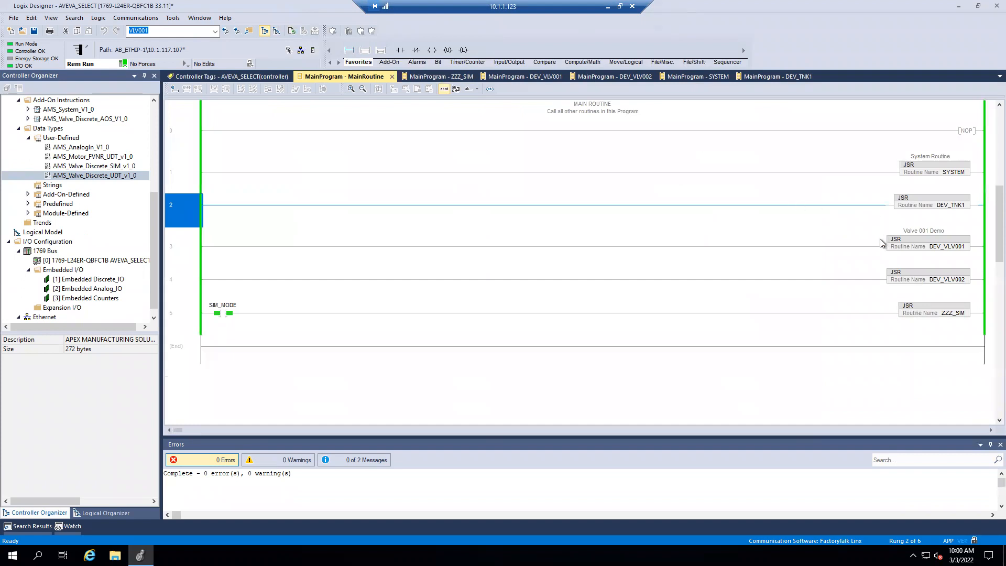
click(831, 163)
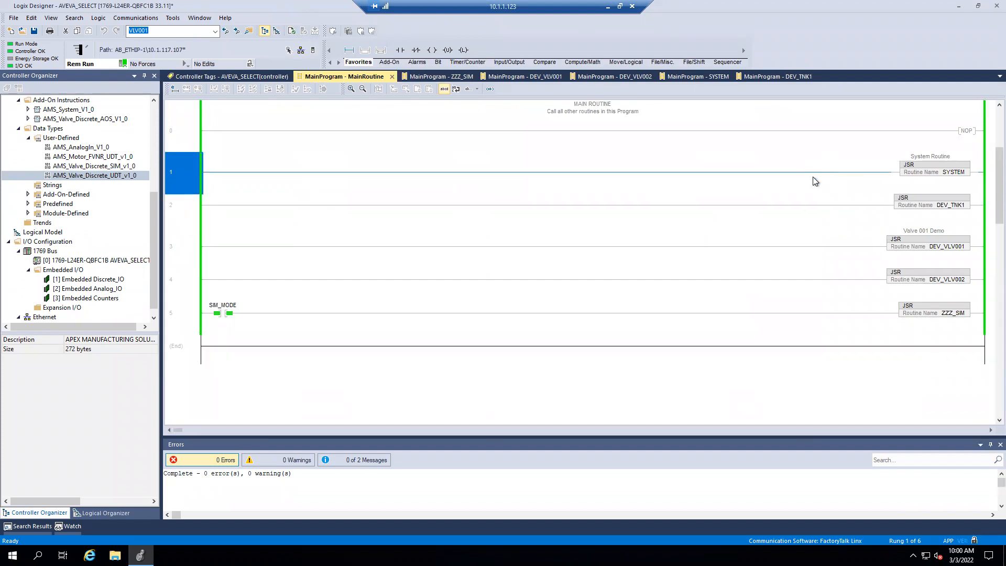
drag(997, 193, 998, 131)
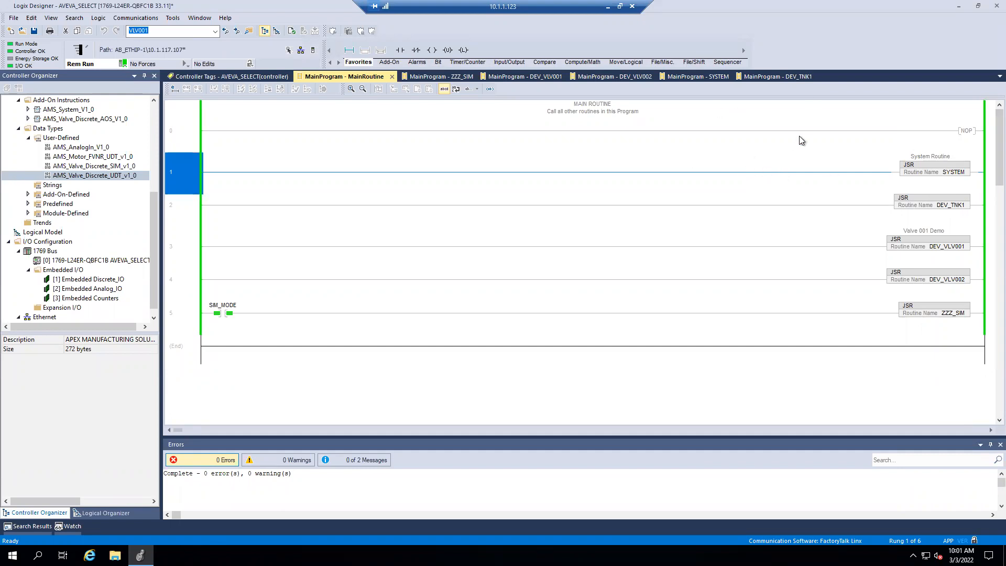
click(242, 78)
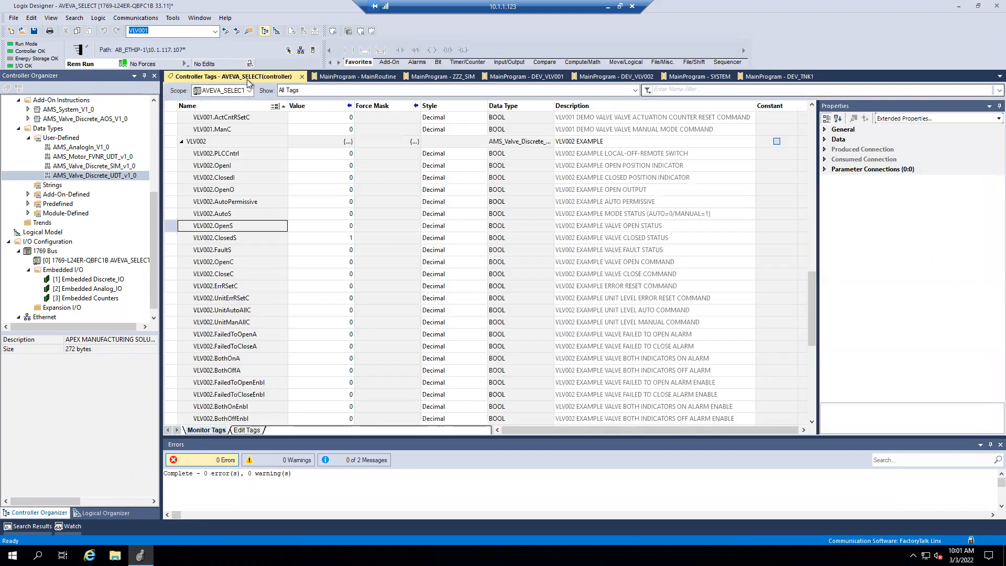
double_click(310, 191)
scroll(283, 188, up, 3)
scroll(290, 203, up, 5)
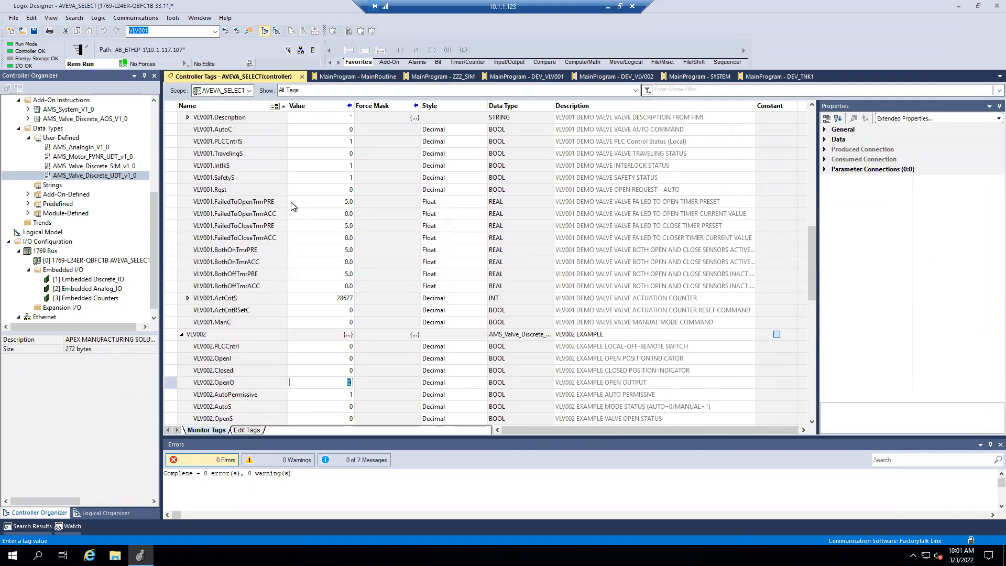
- From MainRoutine, inspect the AVEVA_SELECT controller's network path in Who Active and close the browser
click(369, 78)
click(150, 16)
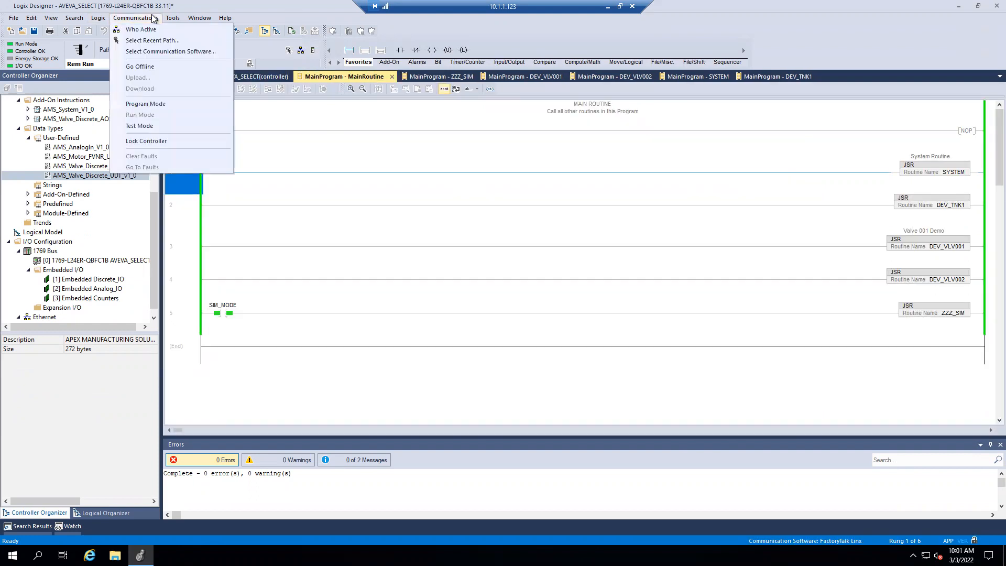
click(152, 30)
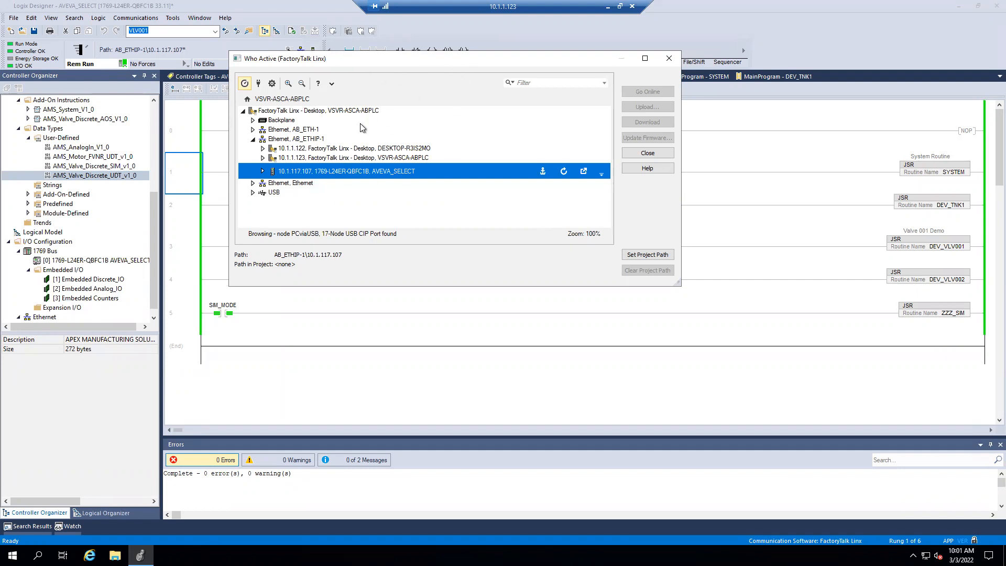
click(350, 167)
click(670, 58)
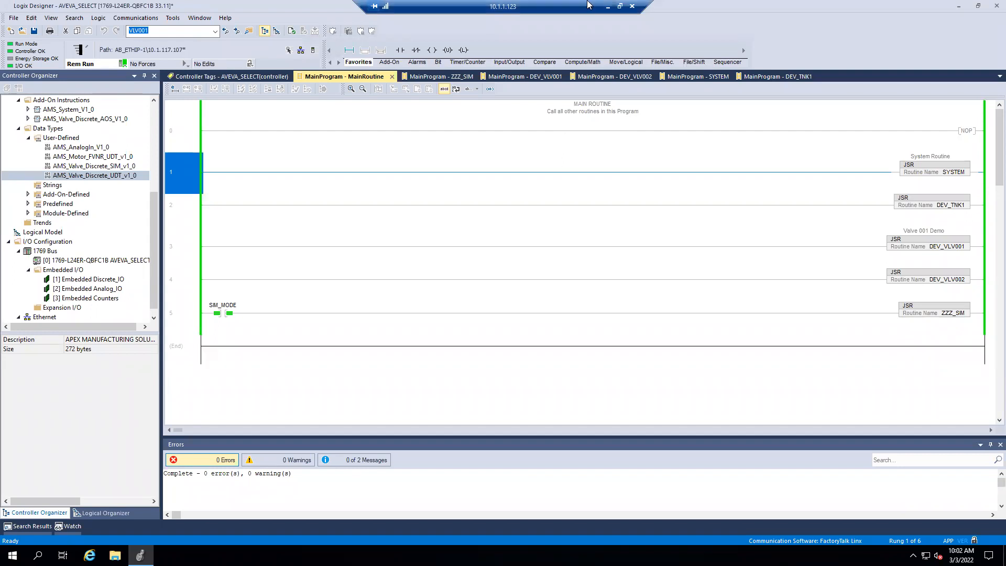
- Switch back to the System Platform remote session, bring up the System Management Console and decline starting the pending Auto-Build operation
click(608, 7)
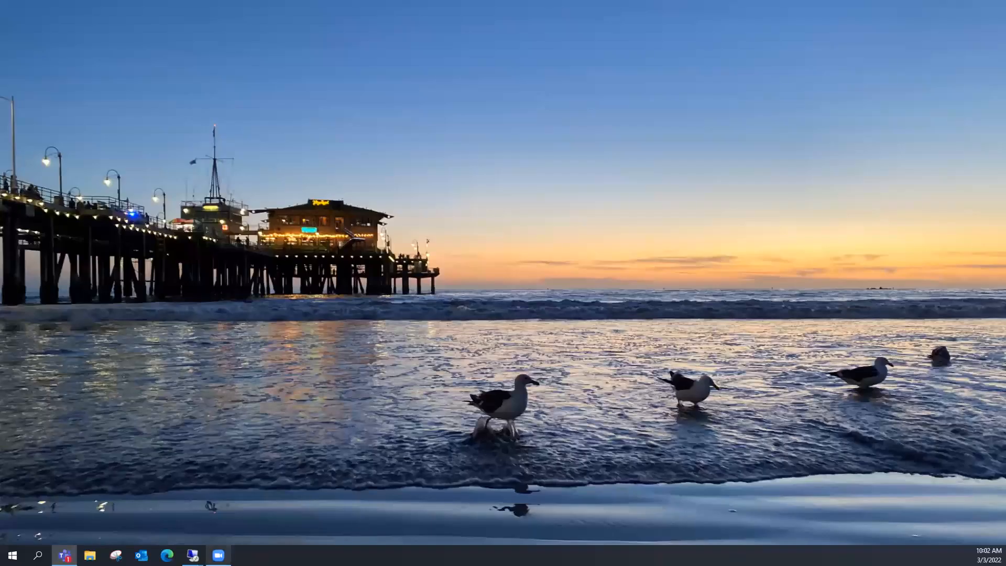
mouse_move(192, 555)
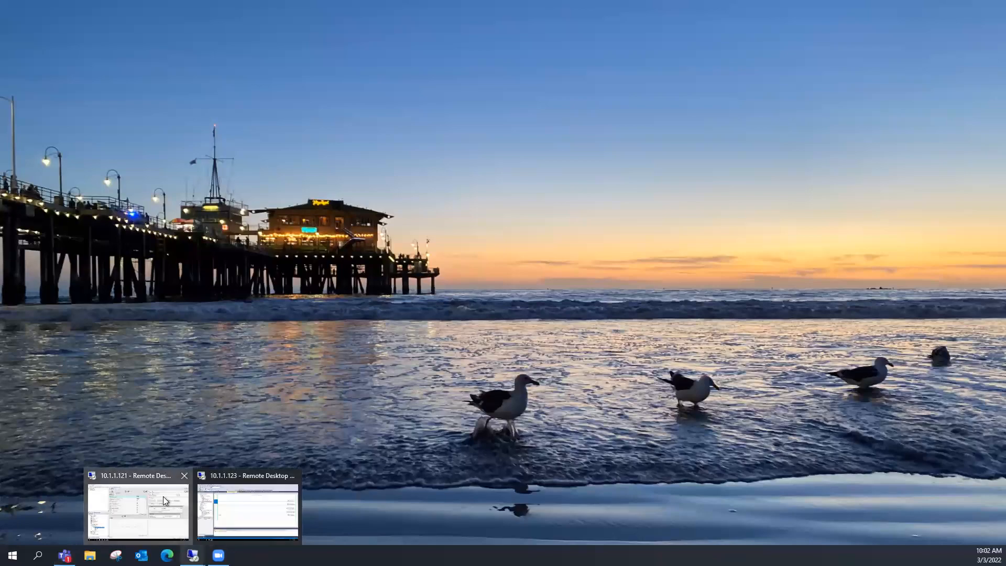
click(164, 500)
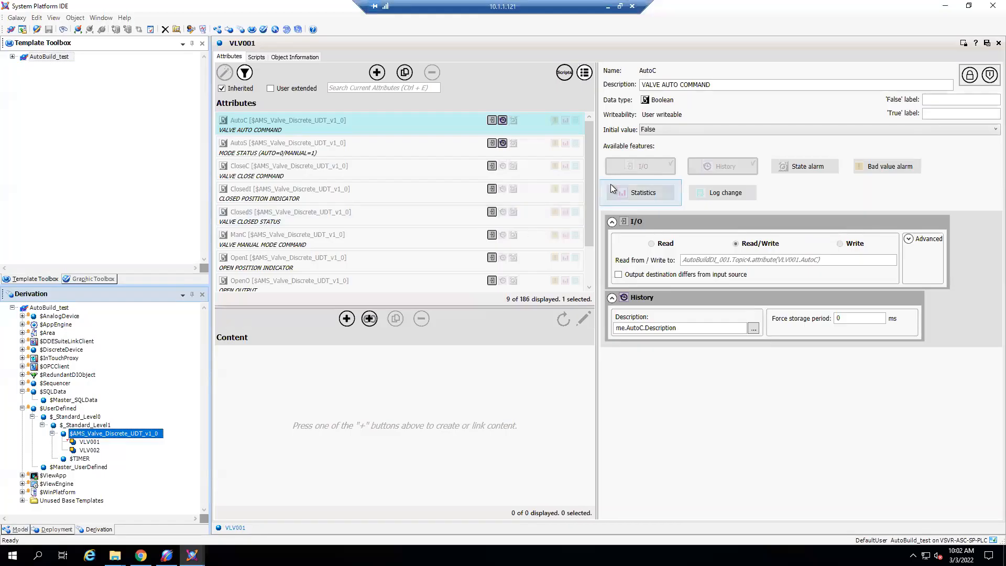
mouse_move(166, 555)
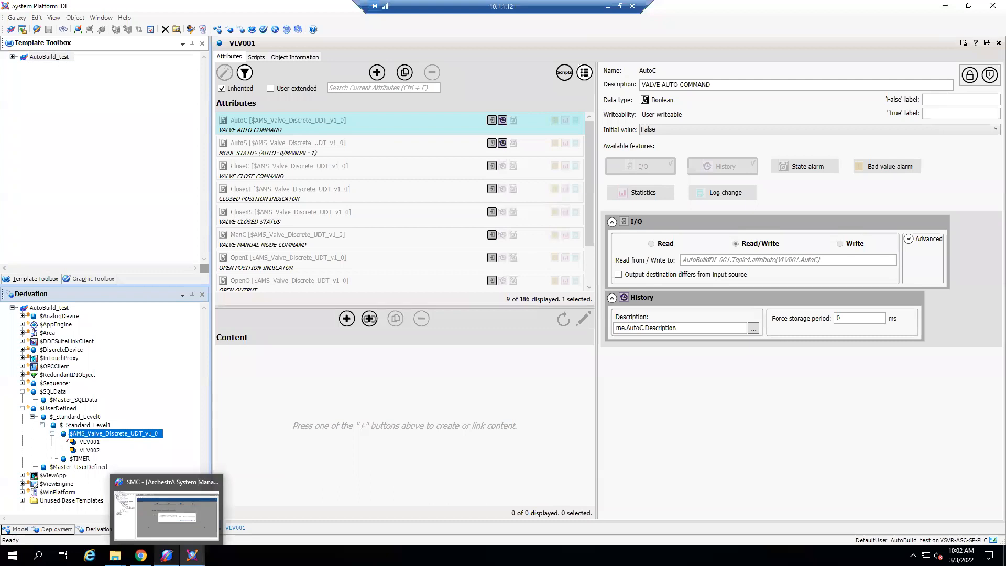
click(178, 514)
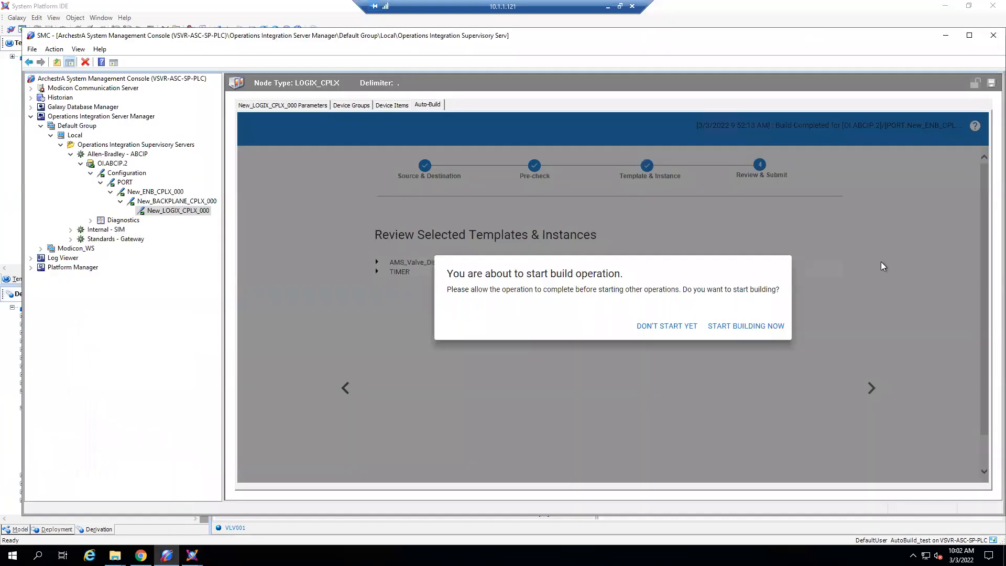
click(683, 326)
- Examine the OI.ABCIP.2 server's components and its Configuration branch under Allen-Bradley - ABCIP
click(134, 154)
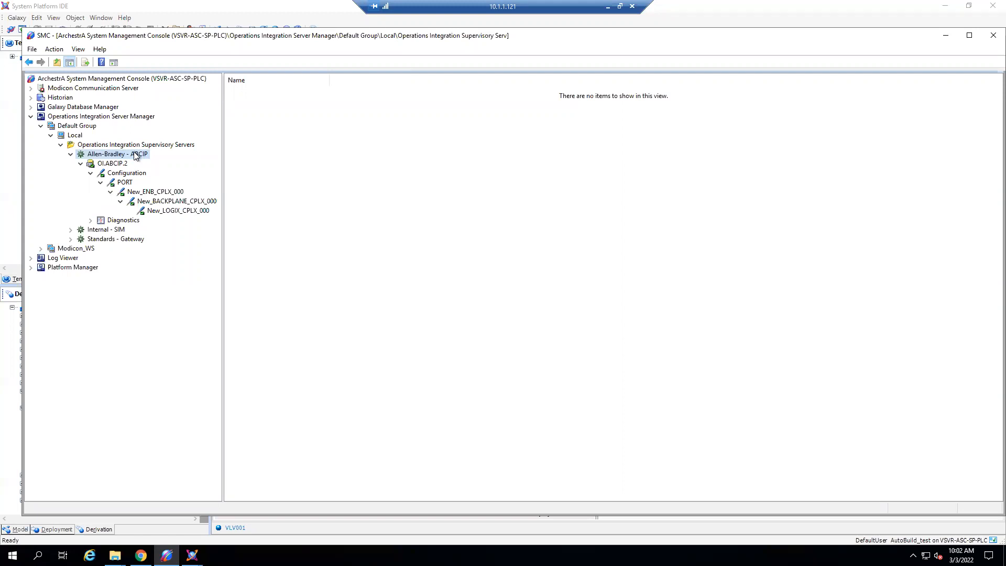
click(125, 163)
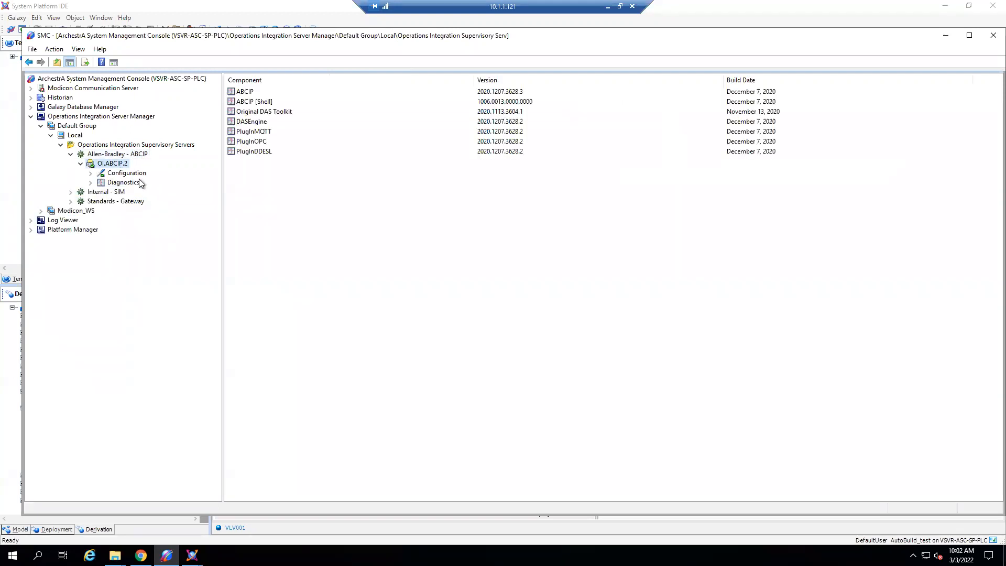
click(91, 173)
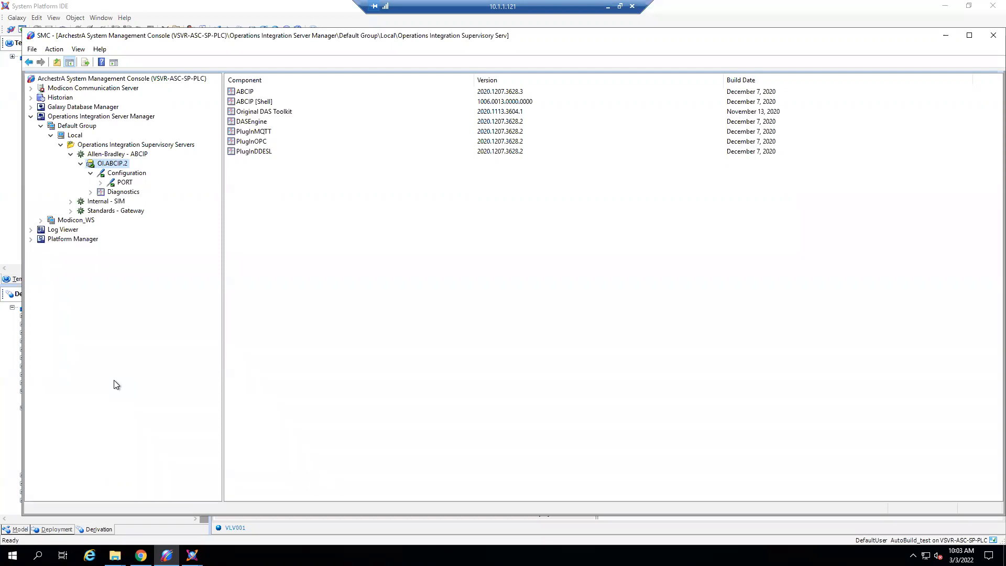
click(111, 155)
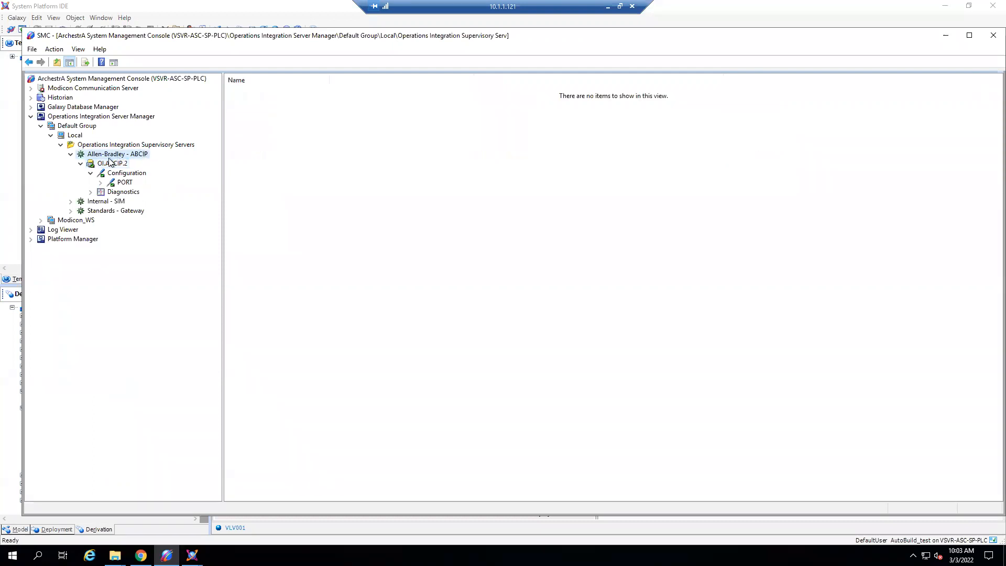
click(148, 147)
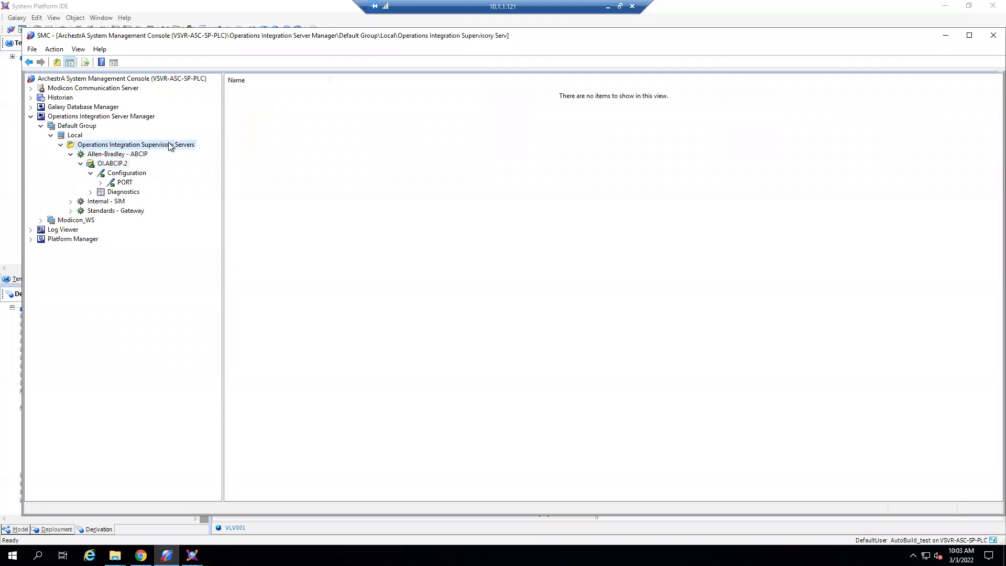
click(125, 163)
click(90, 173)
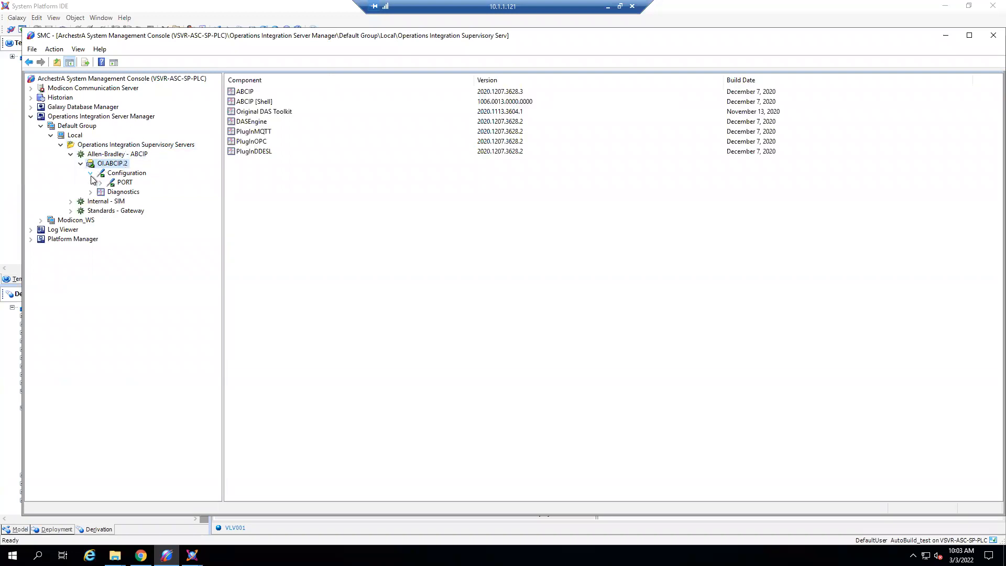
- Expand PORT and inspect the New_ENB_CPLX_000 node's parameters, checking its host name
click(101, 182)
click(124, 184)
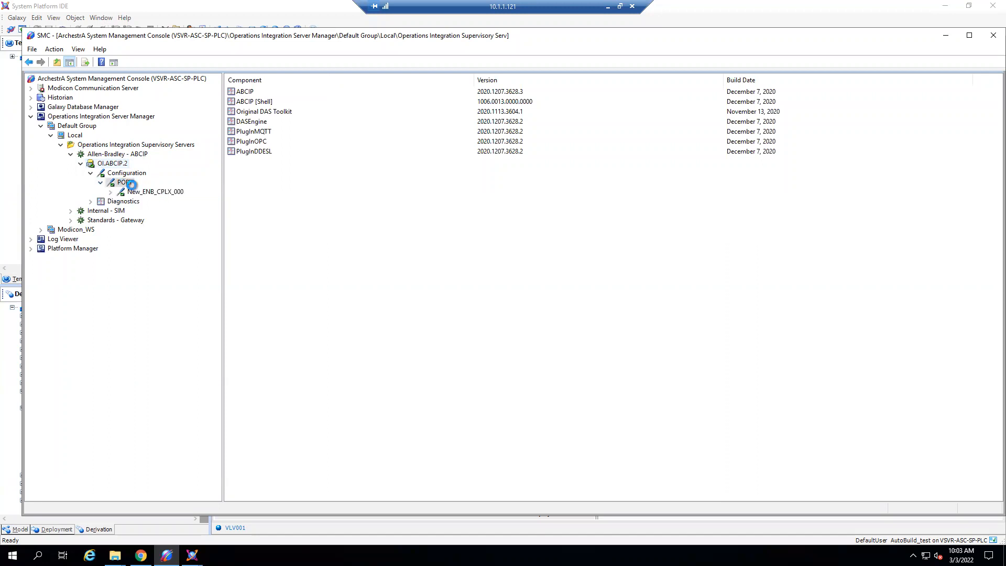
click(132, 191)
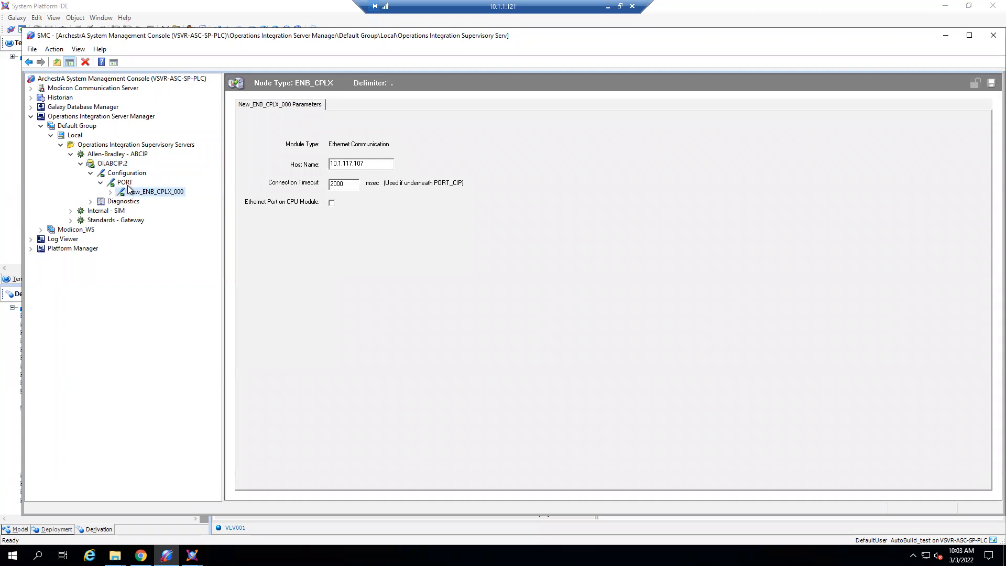
click(144, 193)
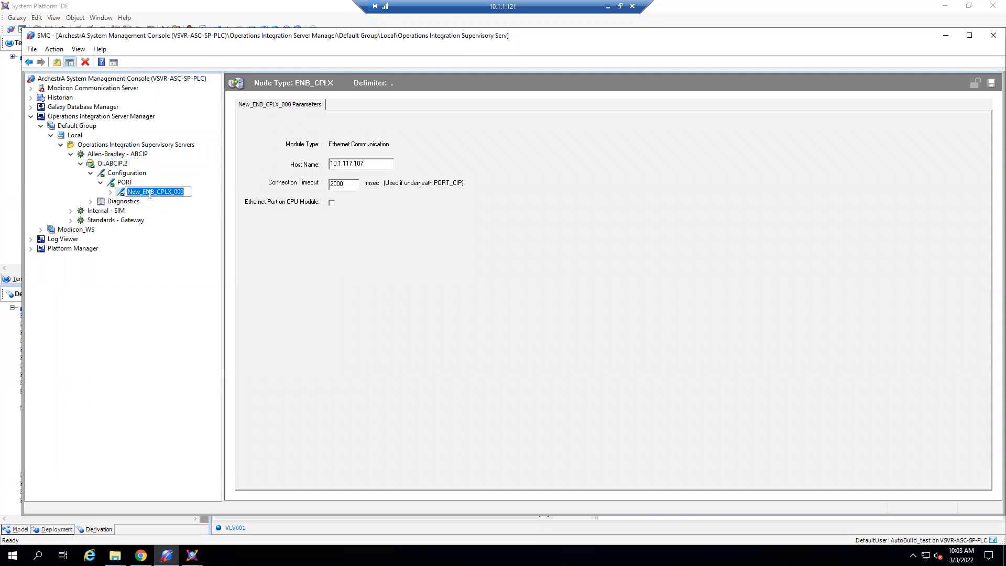
click(156, 212)
drag(366, 163, 331, 163)
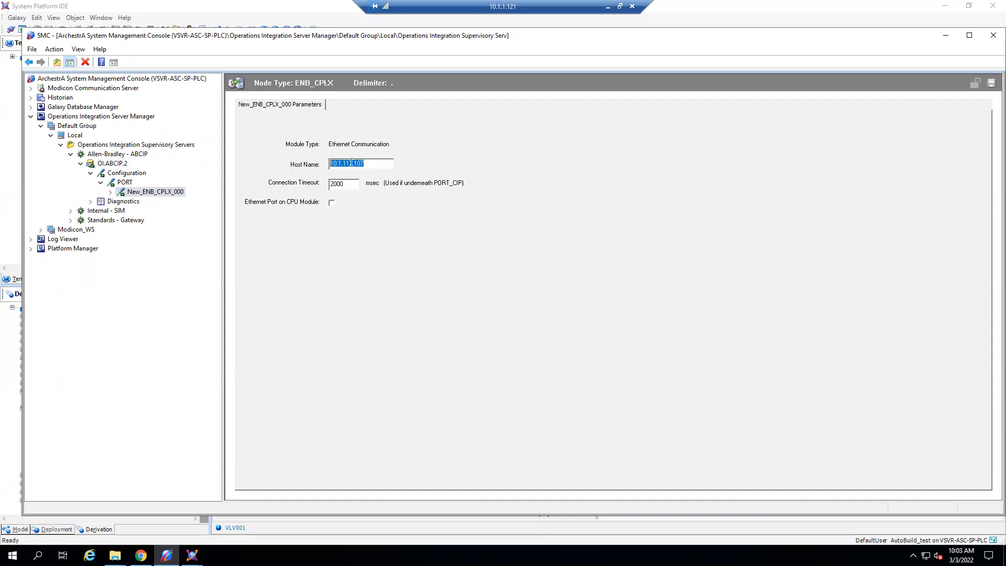
- Expand down to New_LOGIX_CPLX_000 and review its processor parameters and the Topic4 device group
click(110, 192)
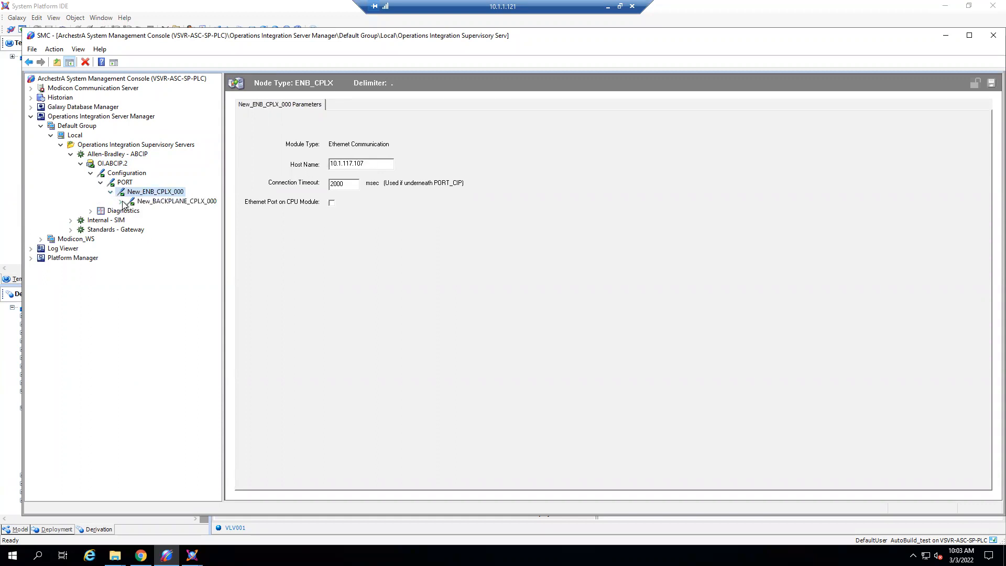
click(122, 202)
click(174, 211)
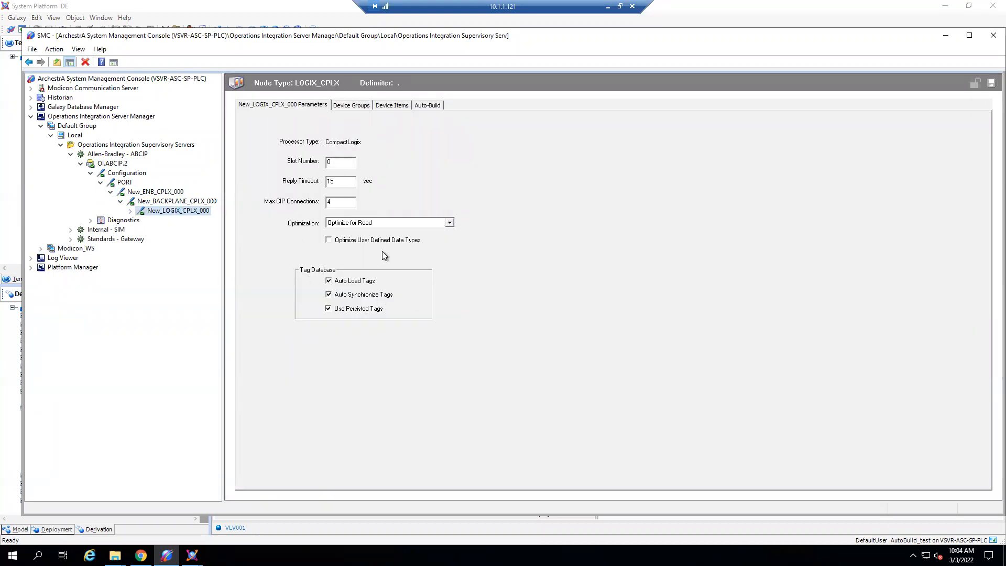
click(352, 105)
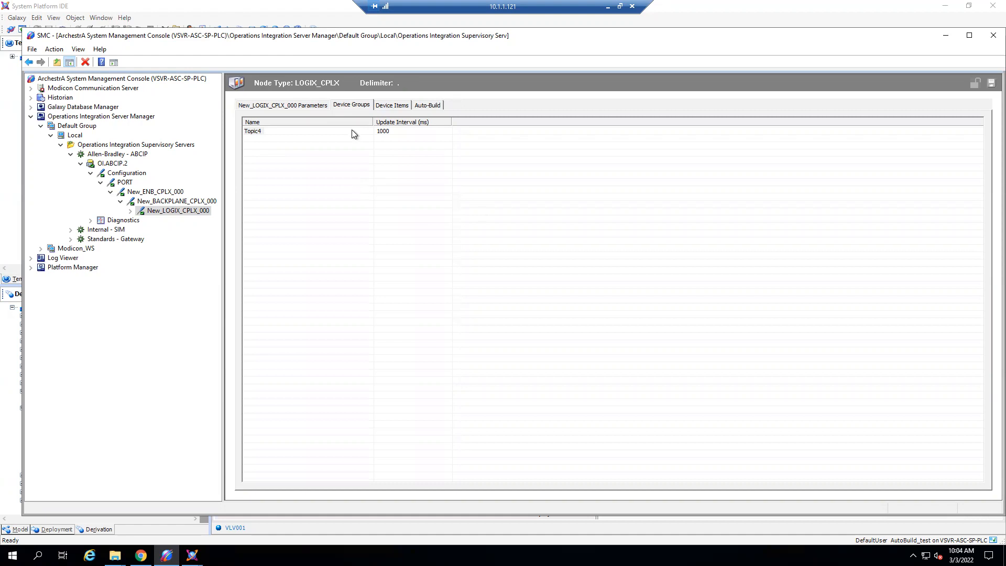
click(268, 132)
click(470, 253)
click(116, 155)
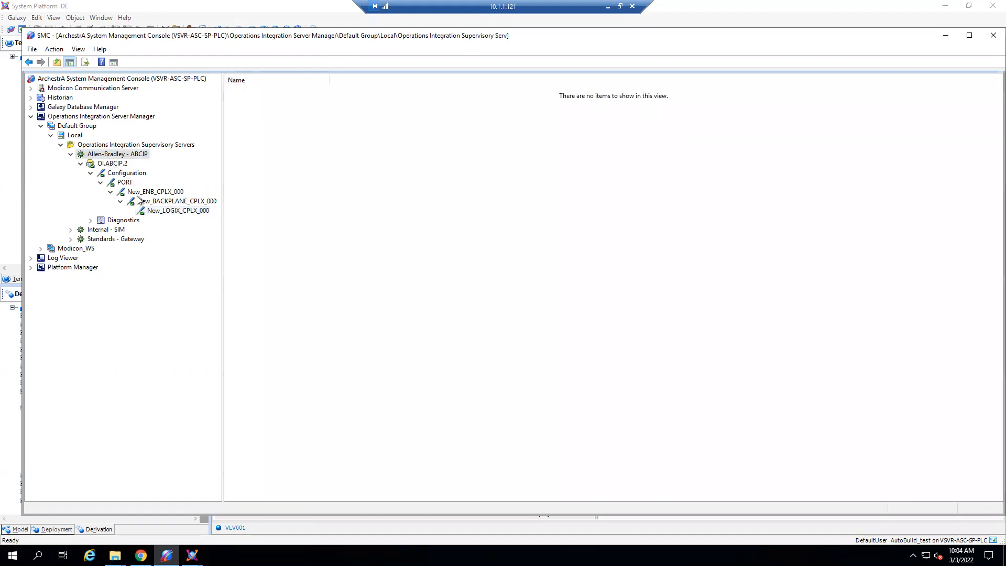
- Examine the OI.ABCIP.2 server's components, its Diagnostics branch and its Configuration hierarchy down to New_LOGIX_CPLX_000
click(112, 164)
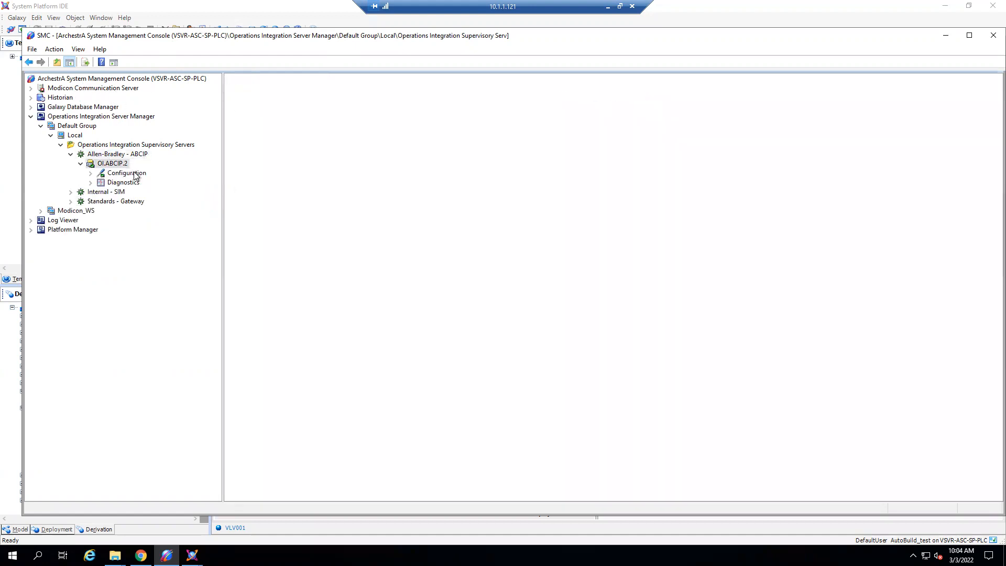
click(91, 173)
click(91, 191)
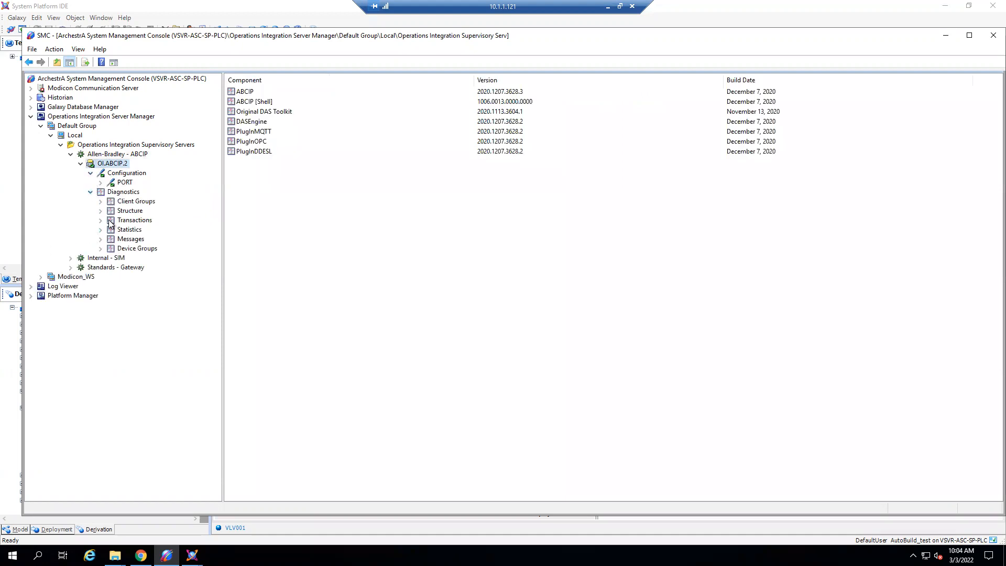
click(101, 183)
click(110, 191)
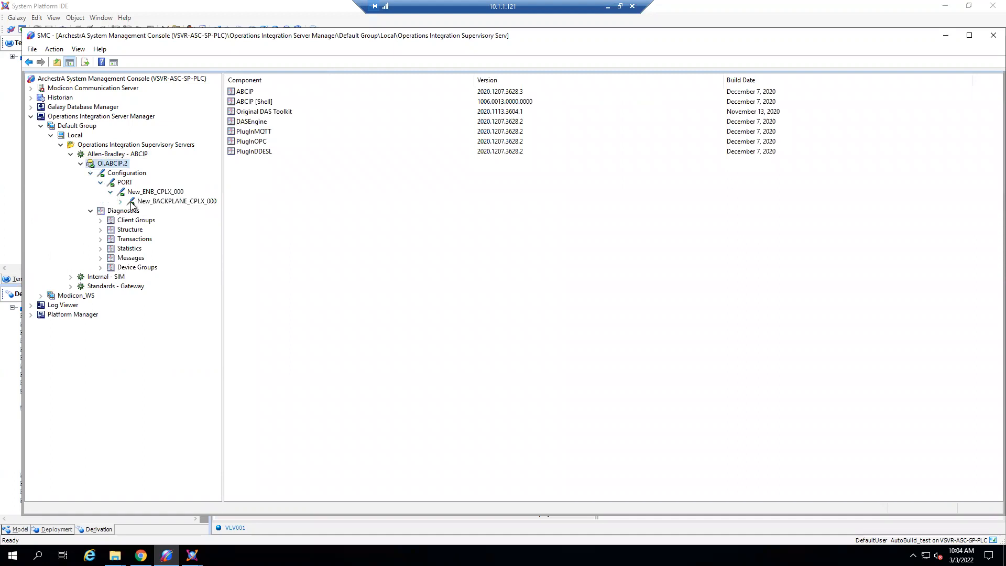
click(122, 202)
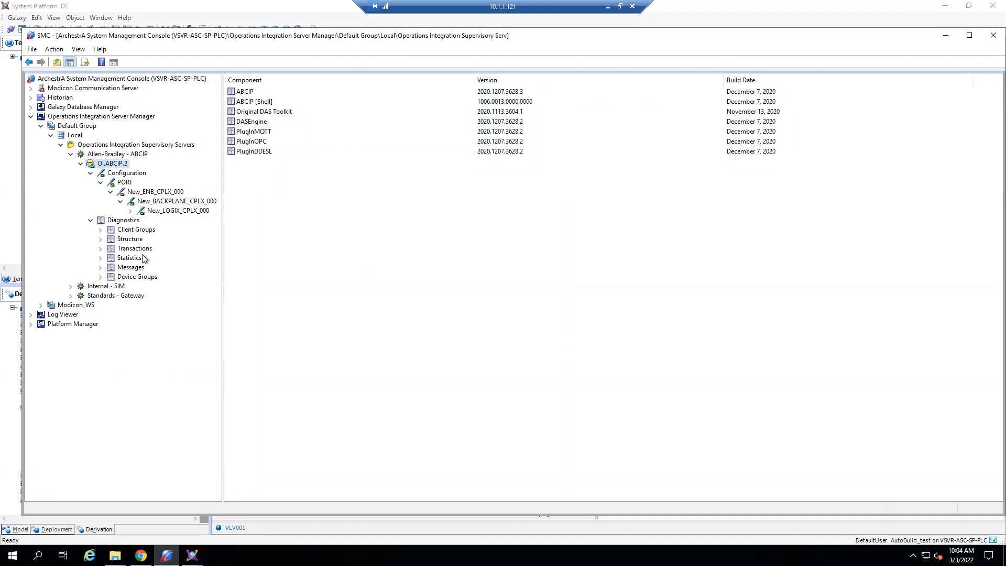
click(131, 211)
- Expand Standards - Gateway to the OI.GATEWAY.3 Configuration branch and inspect the OPCUA connection's parameters
click(71, 296)
click(81, 306)
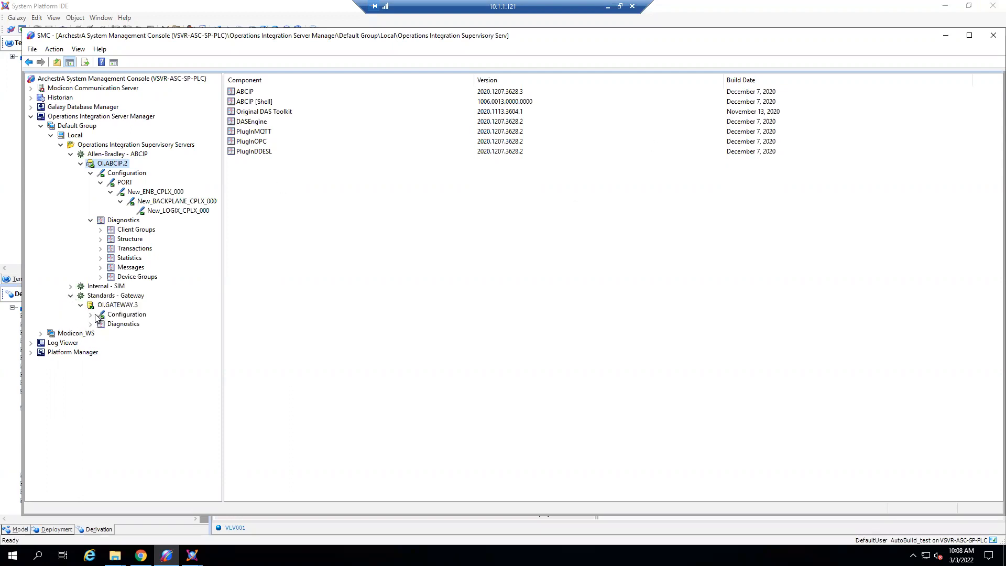
click(109, 309)
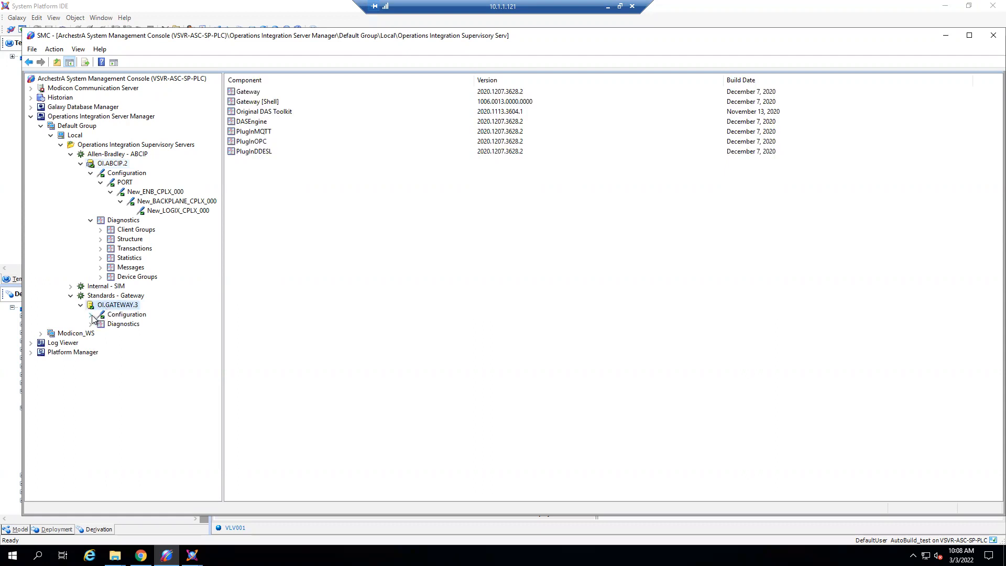
click(92, 315)
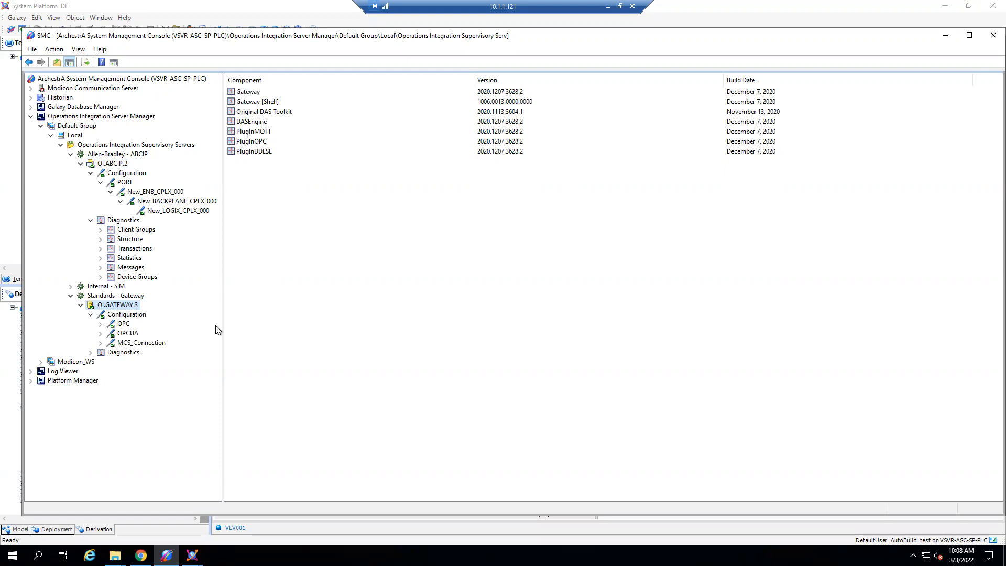
click(125, 336)
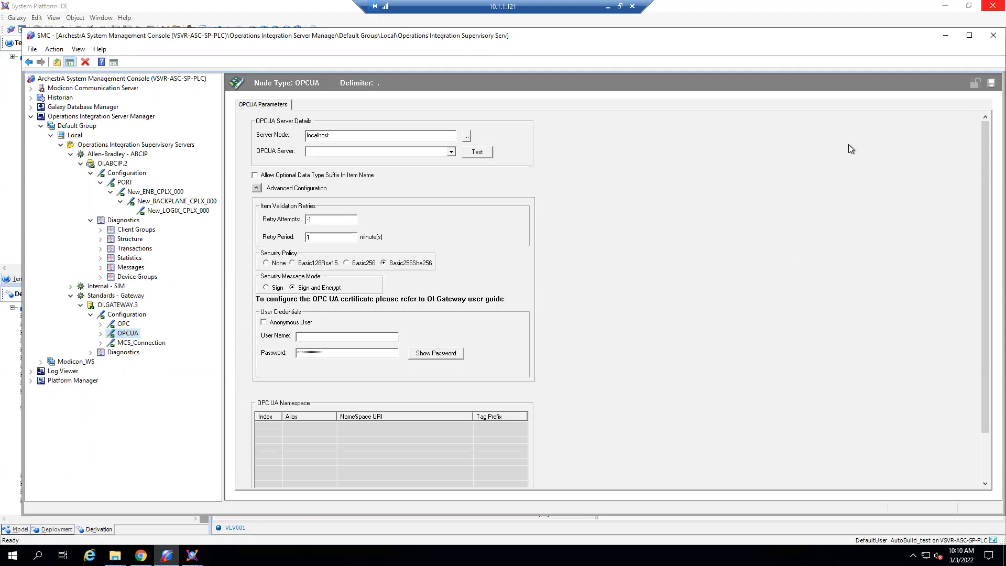
- Choose Offline Mode as the Auto-Build source for New_LOGIX_CPLX_000 and browse to the AVEVA_SELECT.L5X tag file
click(946, 35)
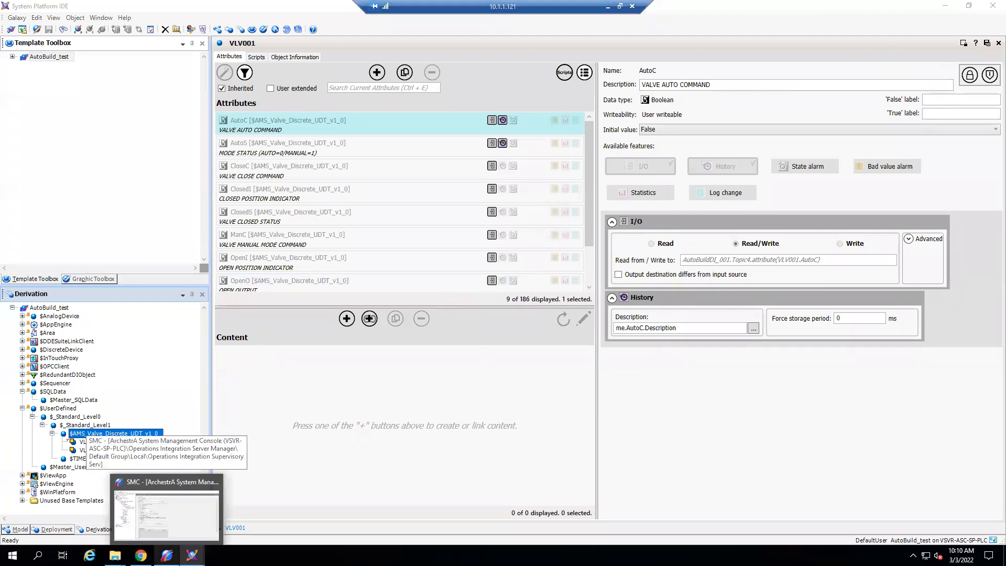
click(167, 511)
click(162, 210)
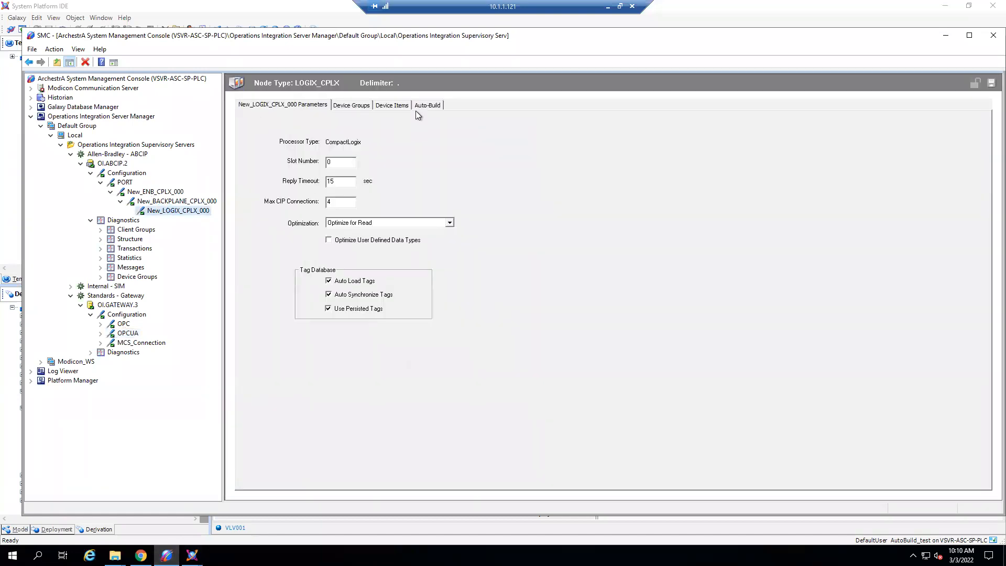
click(425, 106)
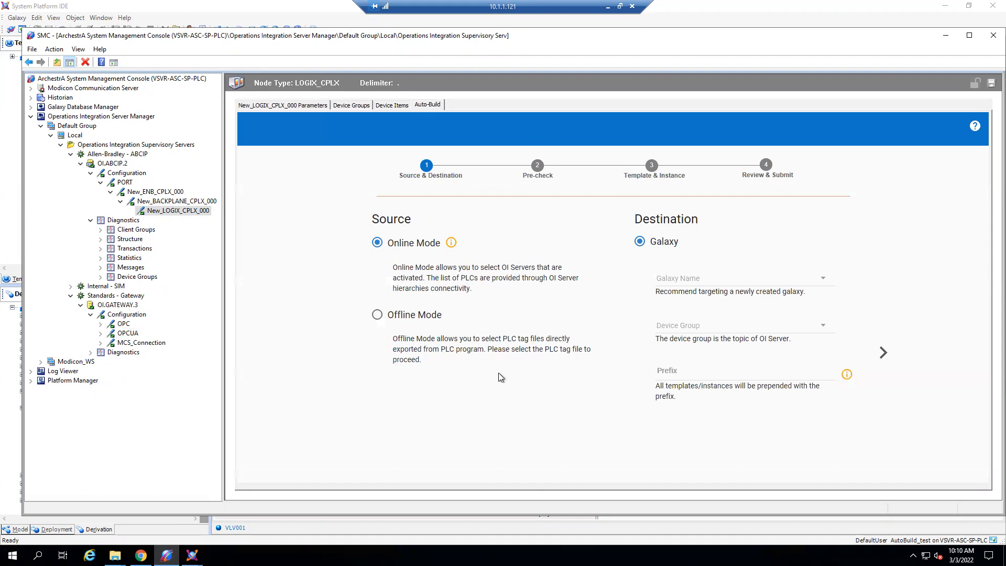
click(378, 316)
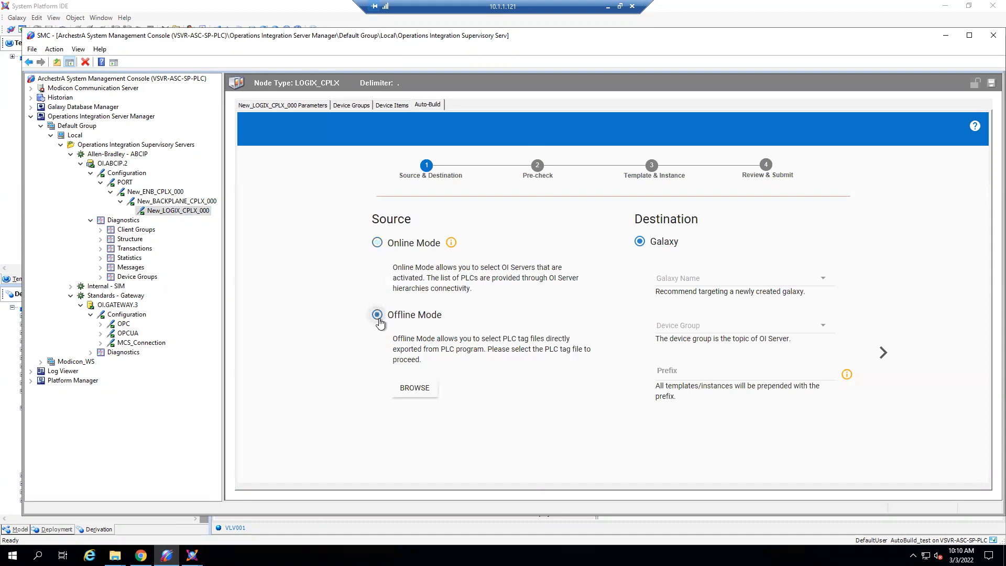
click(414, 388)
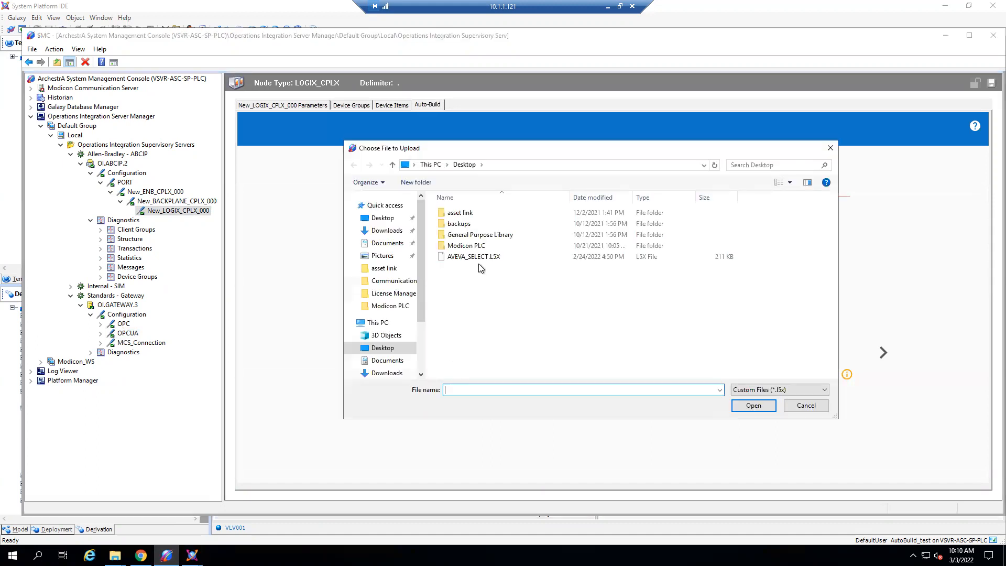
click(479, 258)
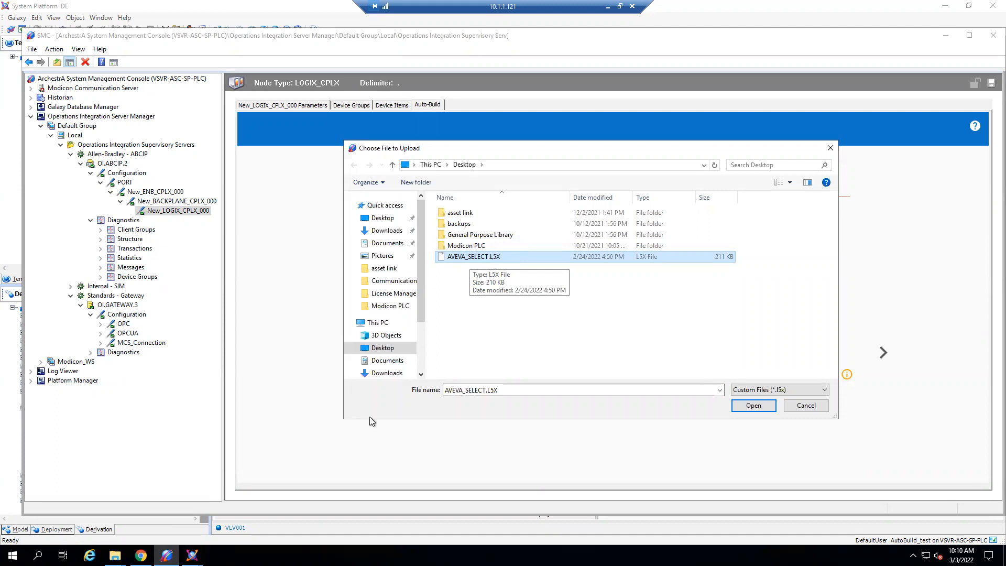
- Switch to Logix Designer in the 10.1.1.123 remote session and examine the DEV_VLV001 and DEV_VLV002 routines under MainProgram
click(606, 7)
mouse_move(193, 555)
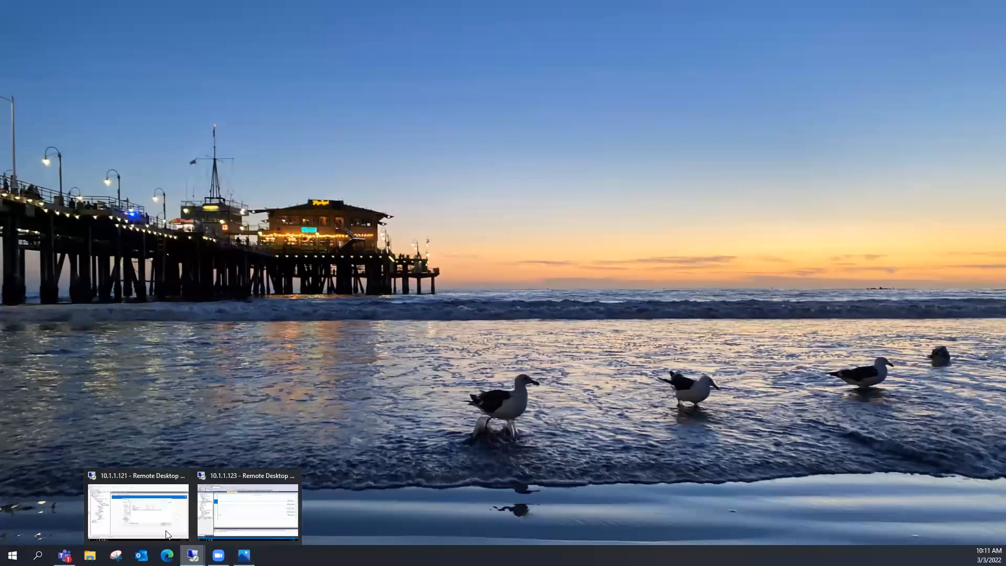
click(243, 518)
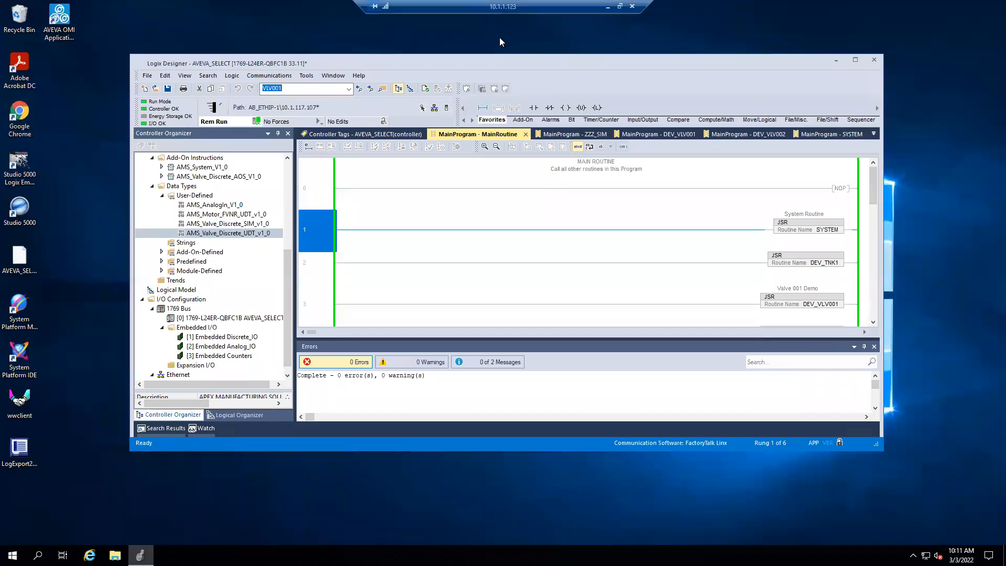
double_click(630, 60)
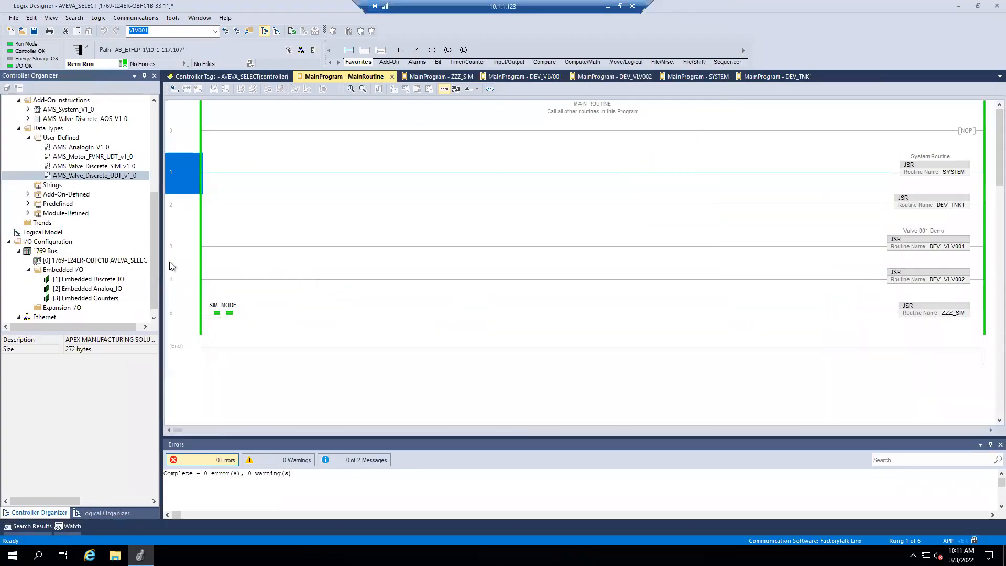
drag(159, 262, 149, 226)
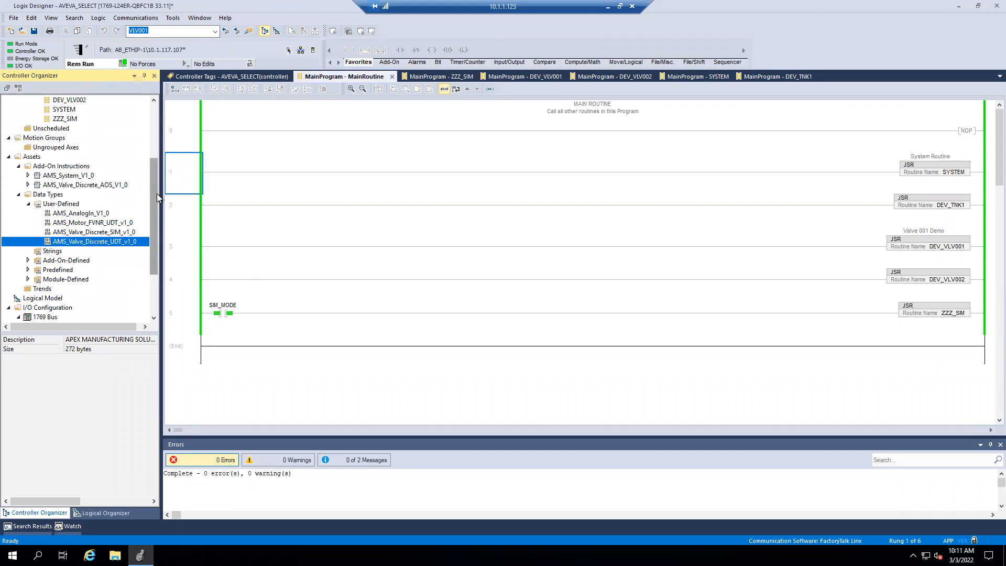
drag(155, 194, 152, 155)
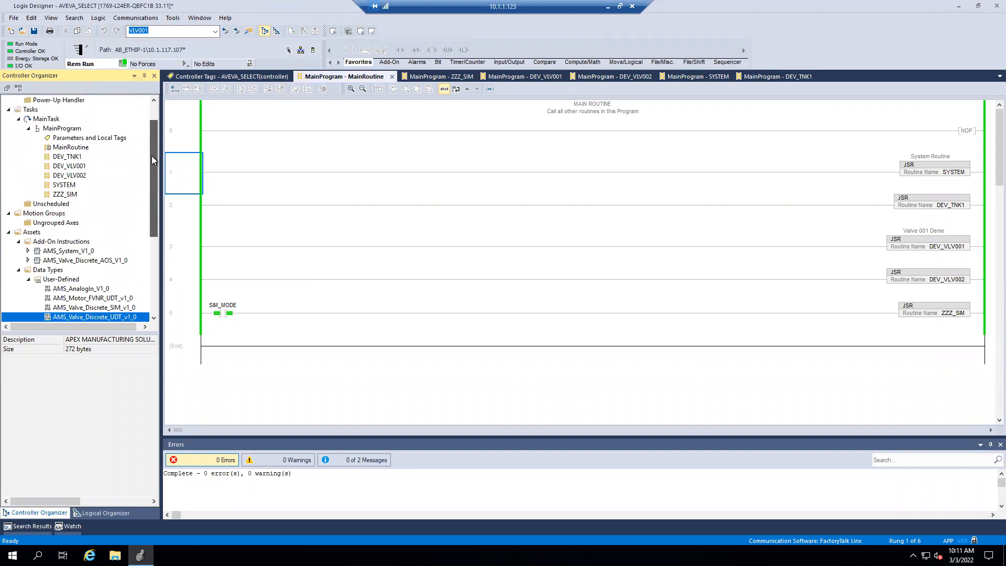
click(78, 168)
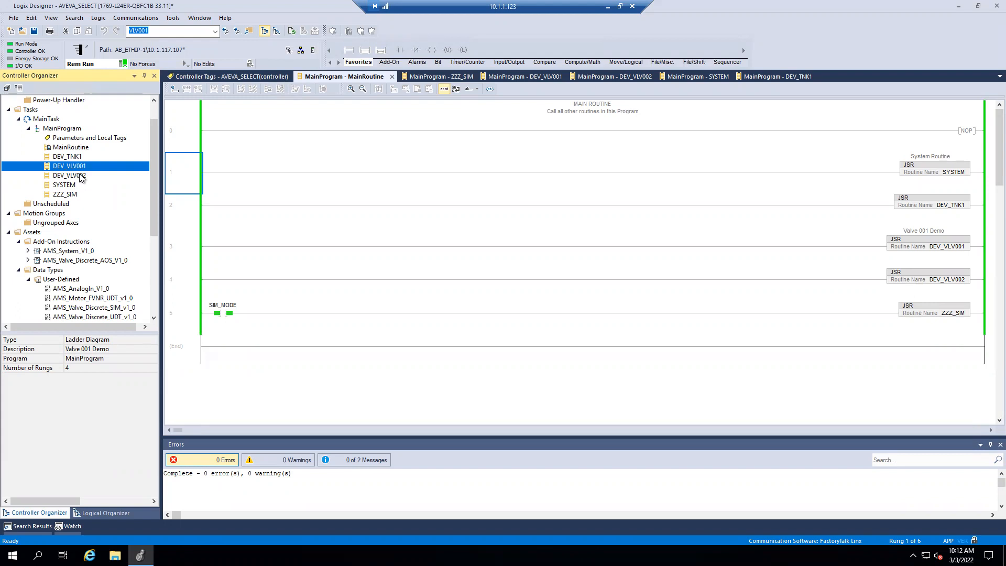
click(81, 176)
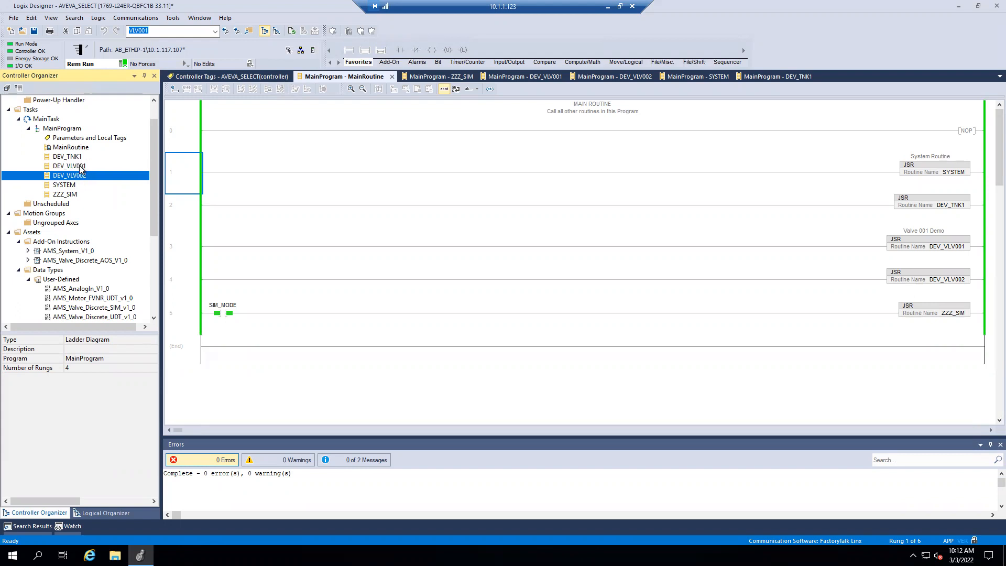
- Review the AMS_Valve_Discrete_UDT_v1_0 user-defined data type and the VLV001 members in the controller tags
scroll(81, 168, down, 3)
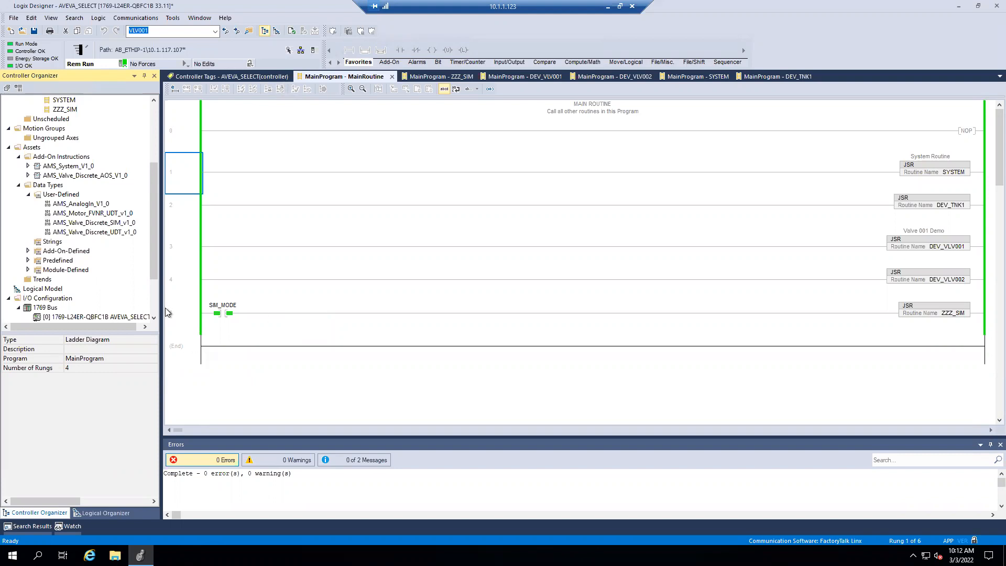
click(103, 236)
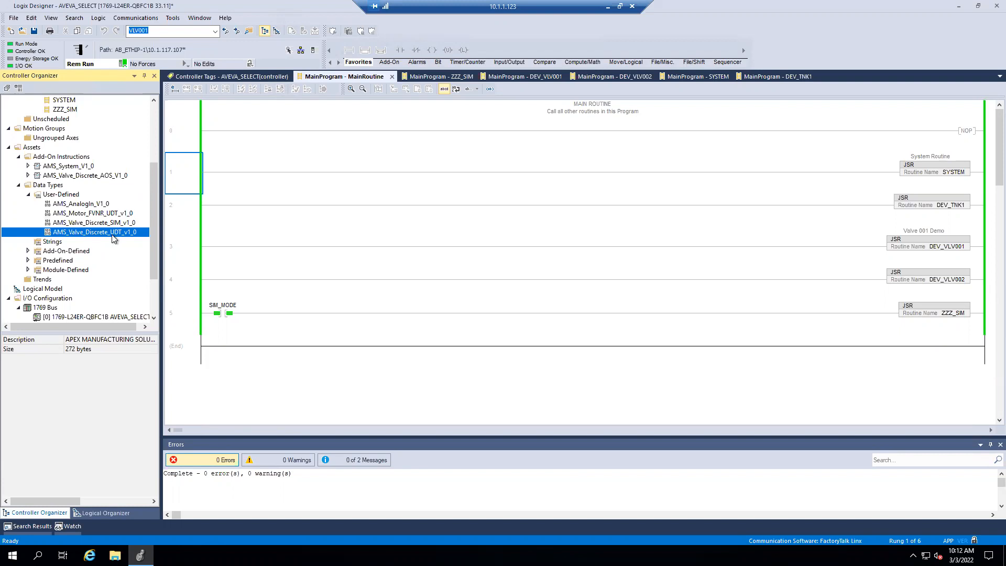
click(230, 76)
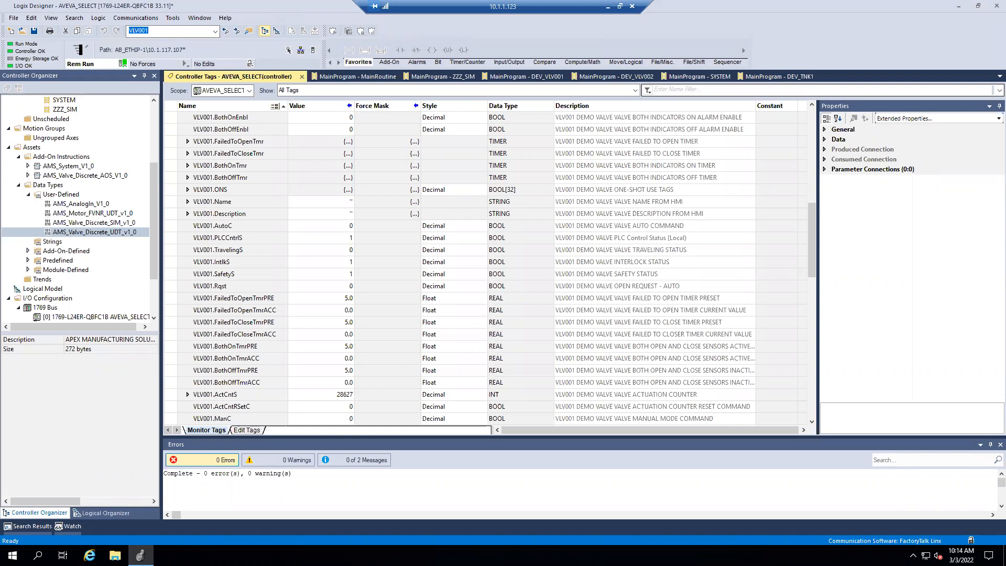
- Return to the 10.1.1.121 session, cancel the tag file selection and check the device groups of New_LOGIX_CPLX_000
click(958, 8)
click(609, 6)
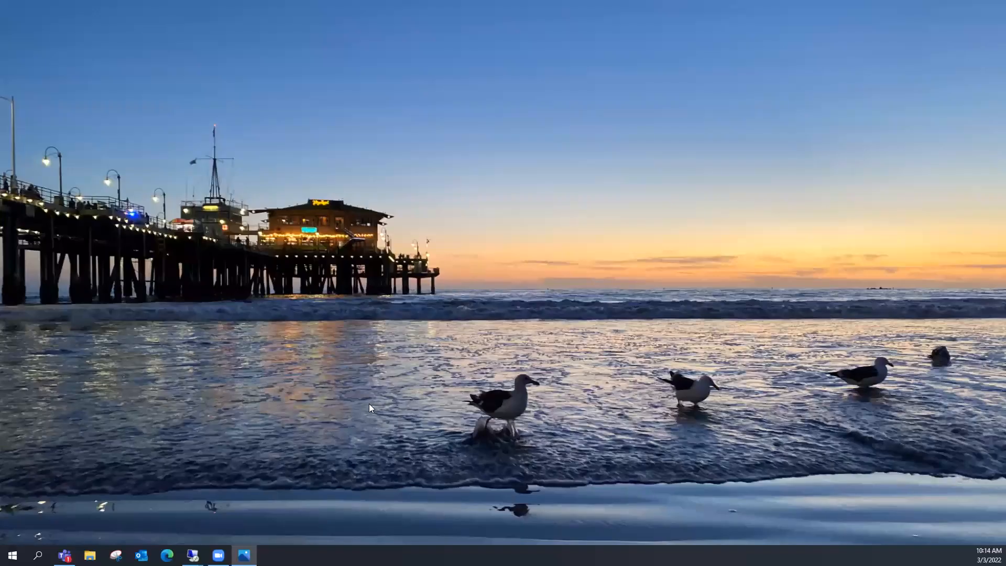
mouse_move(192, 555)
click(159, 504)
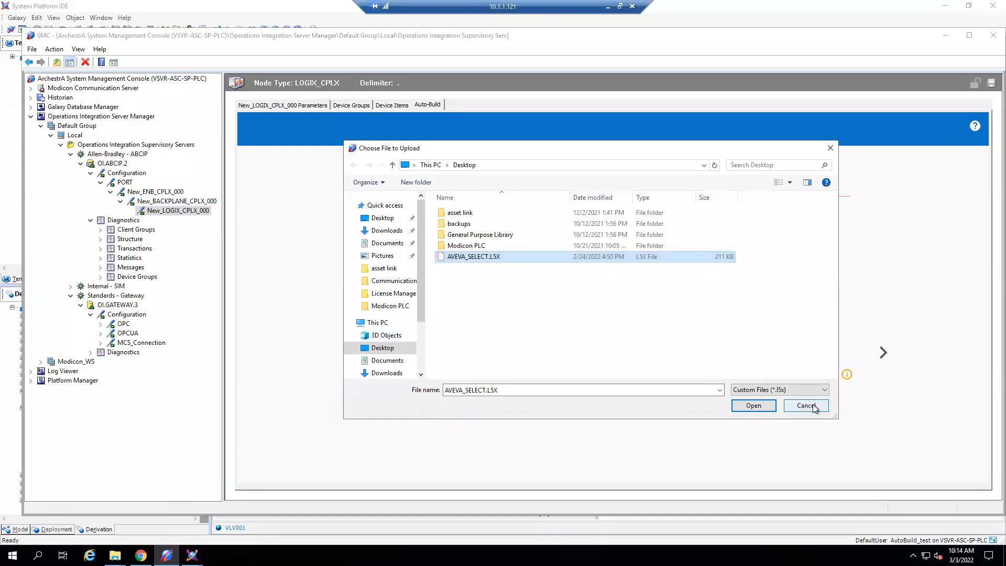
click(815, 405)
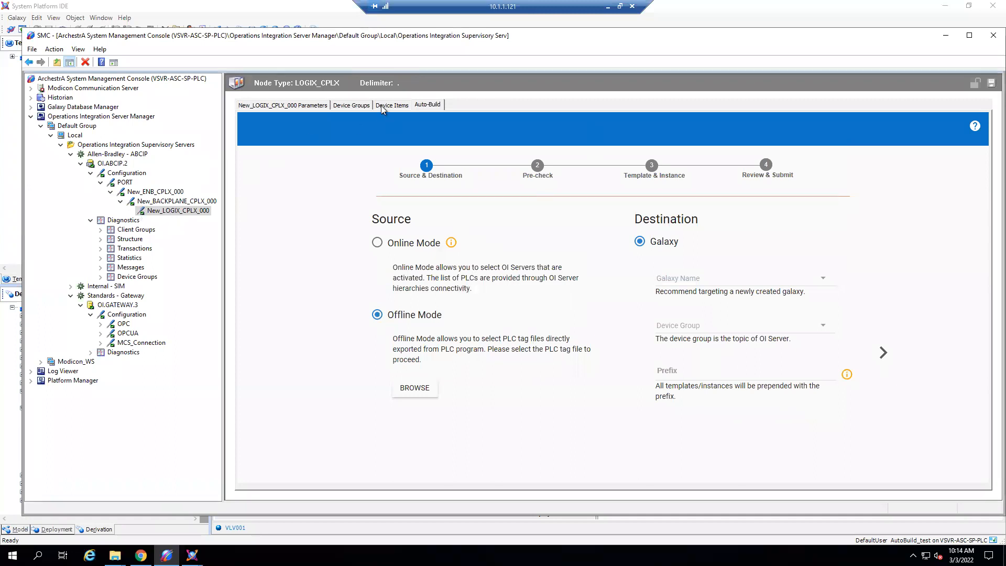
click(358, 106)
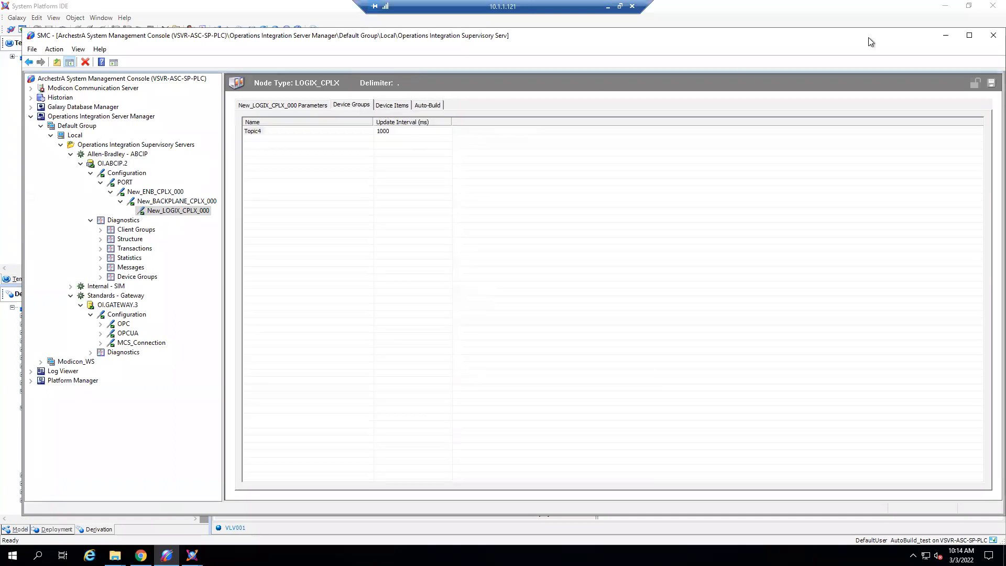
- Switch to the Modicon_WS galaxy in System Platform IDE and show only the Application and Device Integration templates expanded in the toolbox
click(192, 555)
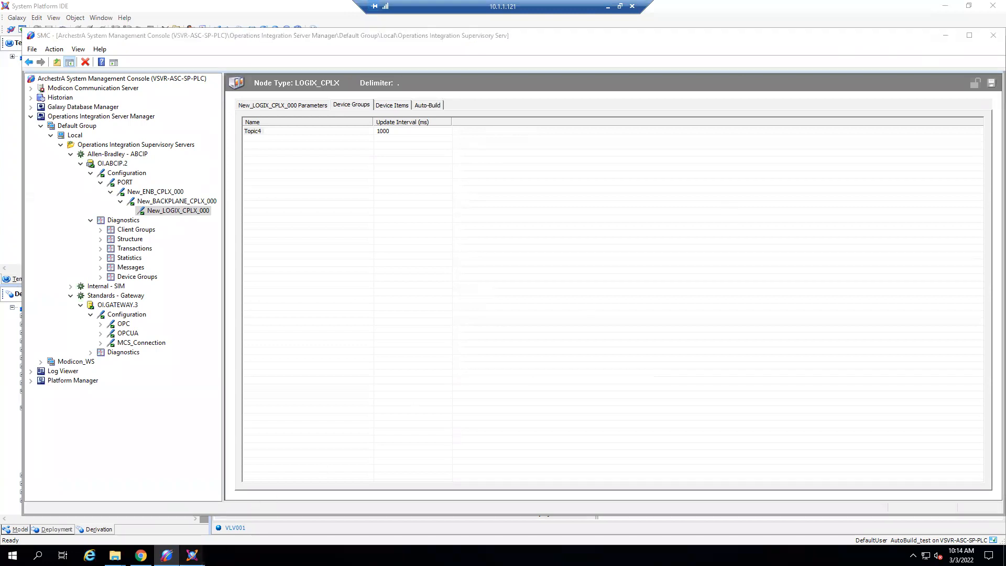
click(169, 524)
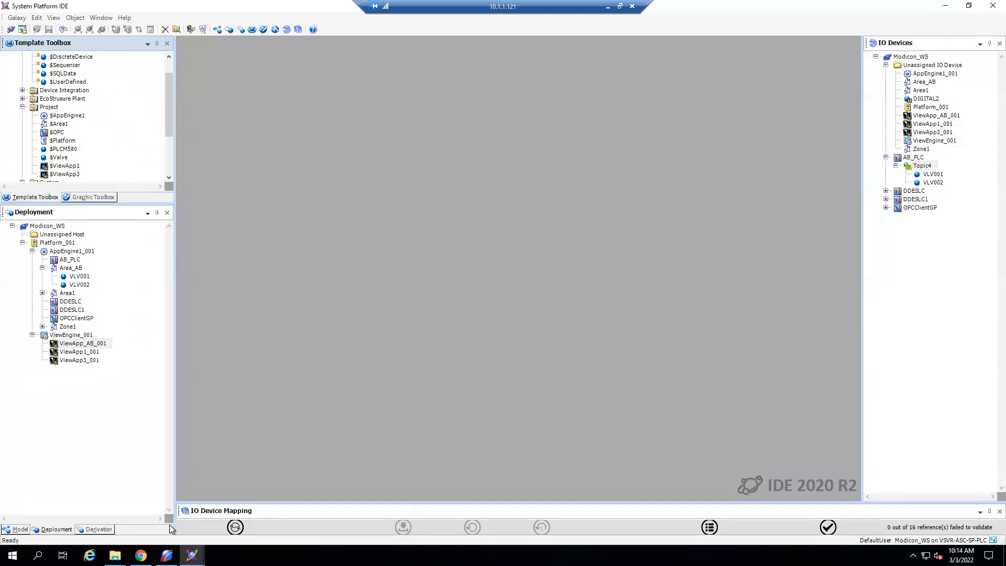
drag(131, 204, 127, 298)
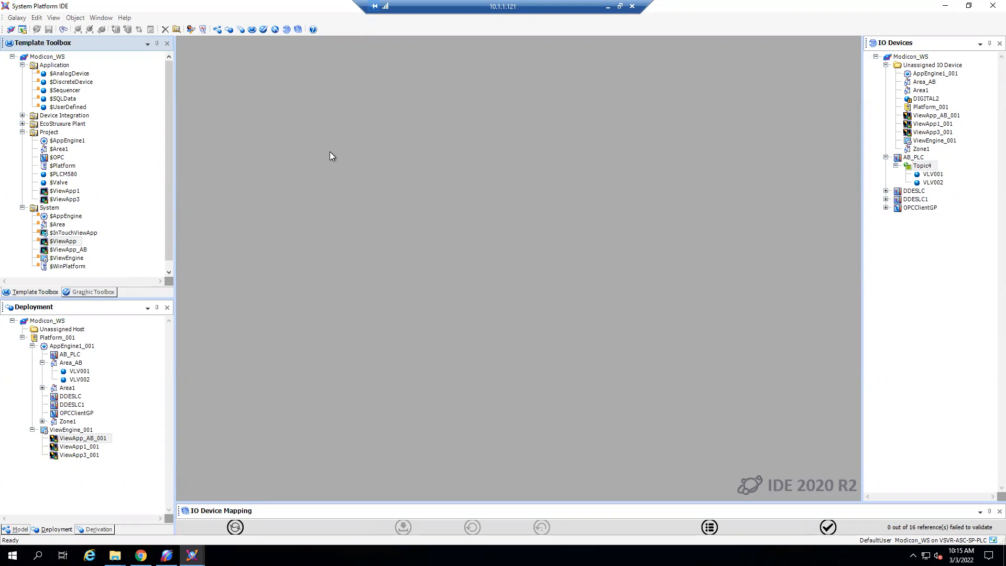
click(22, 65)
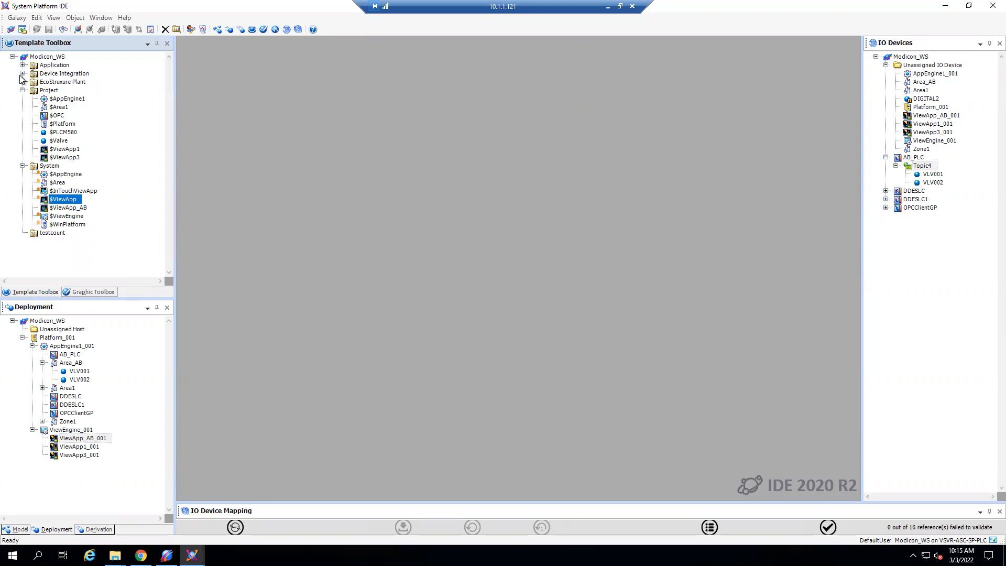
click(23, 90)
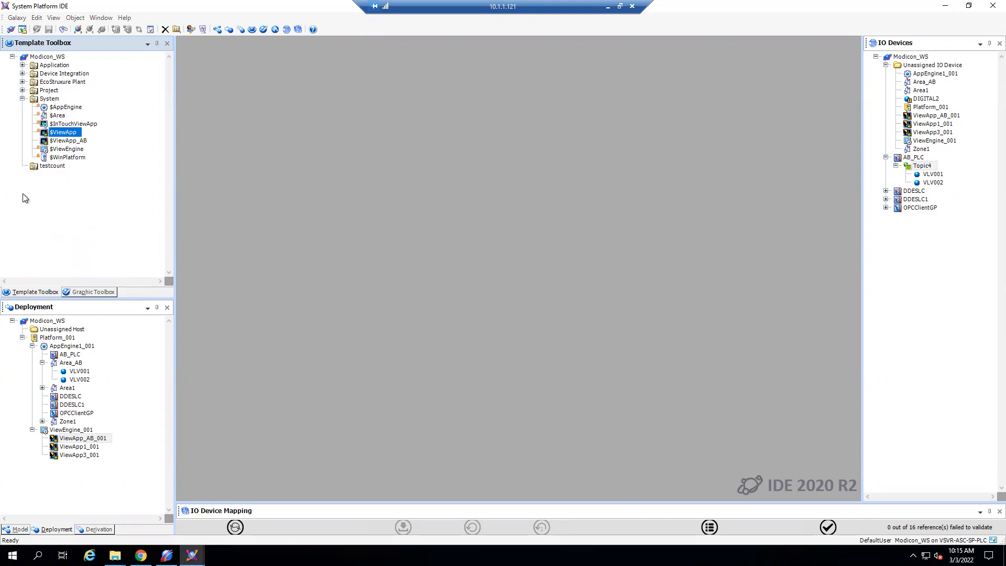
click(23, 98)
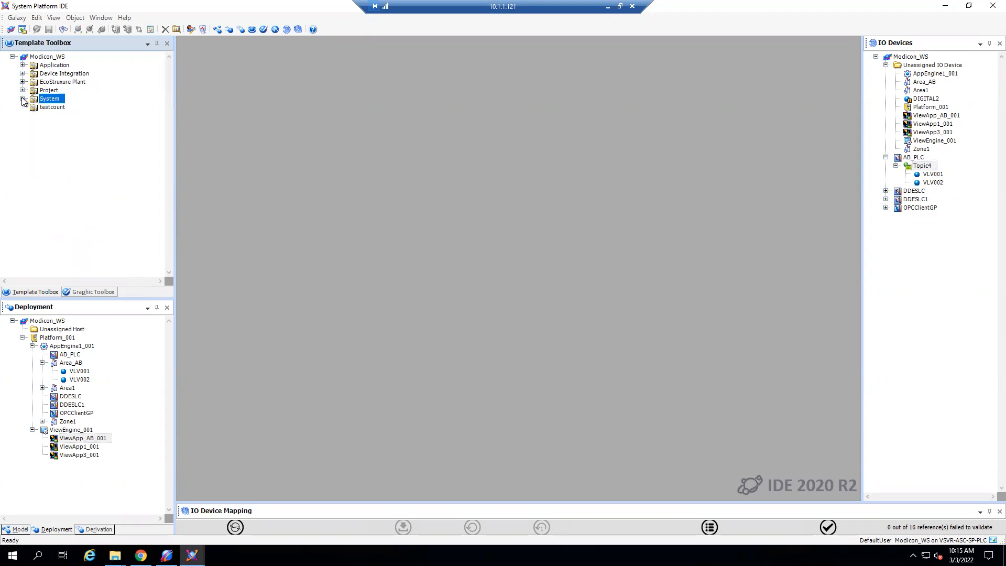
click(23, 65)
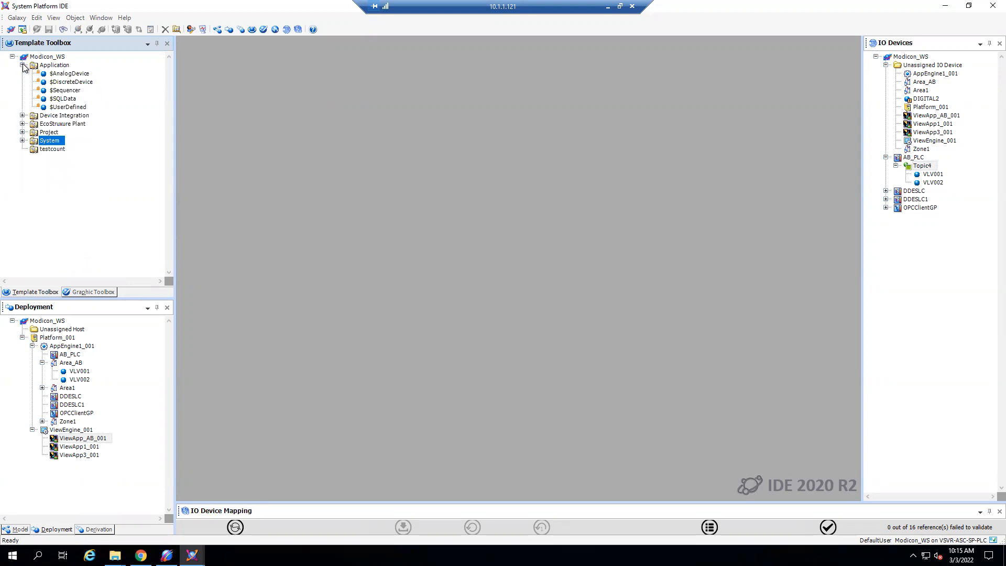
click(22, 116)
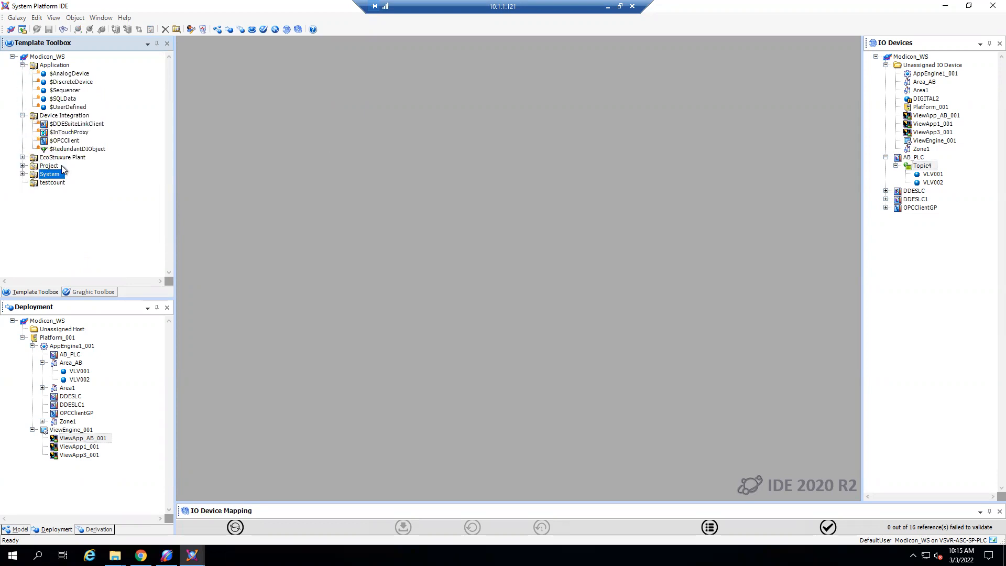
- Inspect the options for creating an instance from the $DDESuiteLinkClient template and select the AB_PLC object under AppEngine1_001
right_click(73, 126)
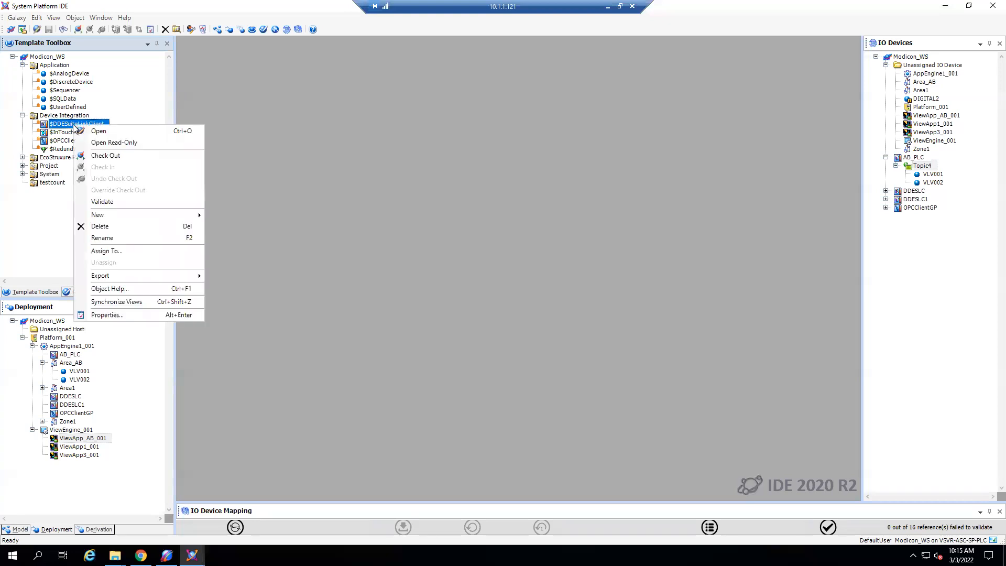
click(439, 110)
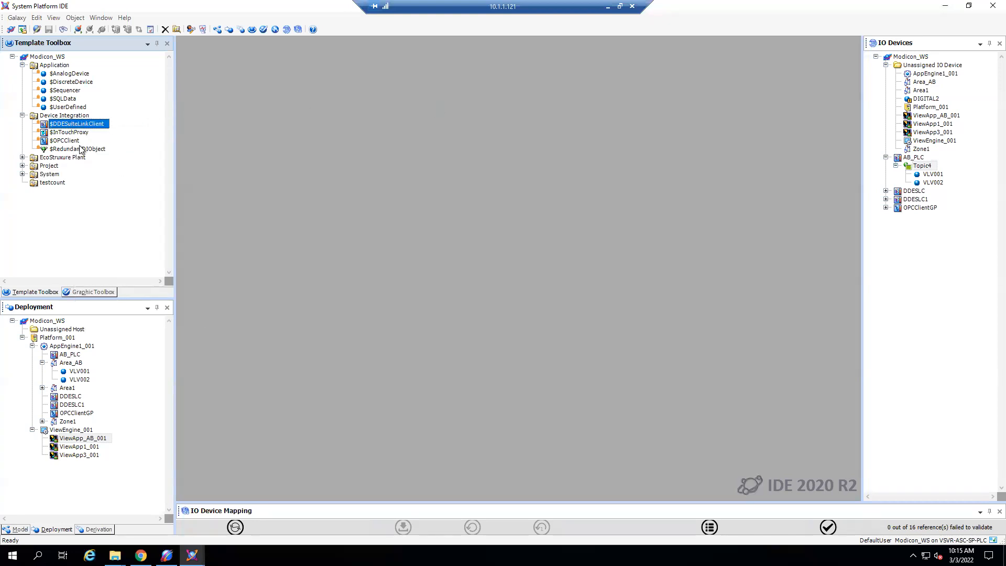
right_click(79, 125)
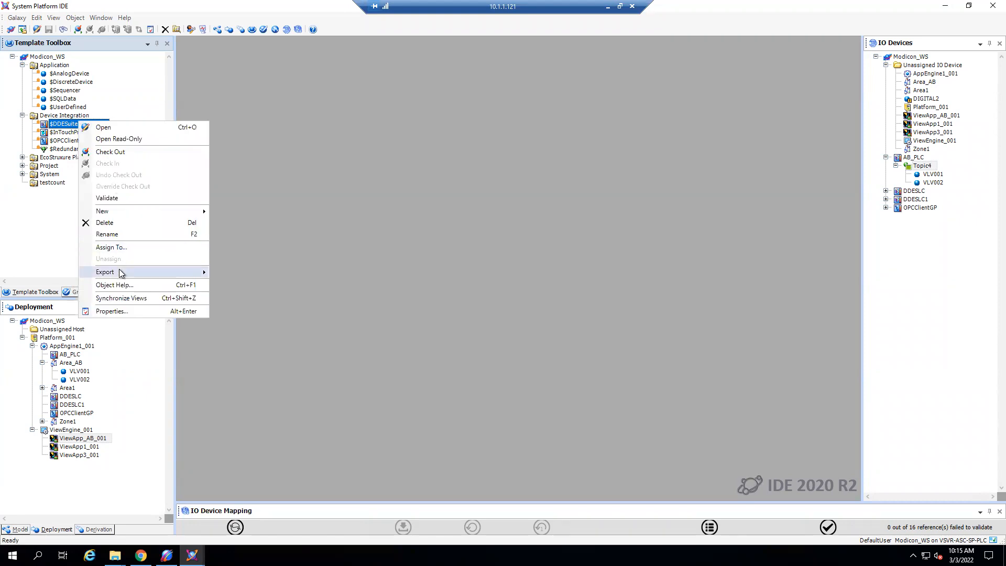
mouse_move(112, 206)
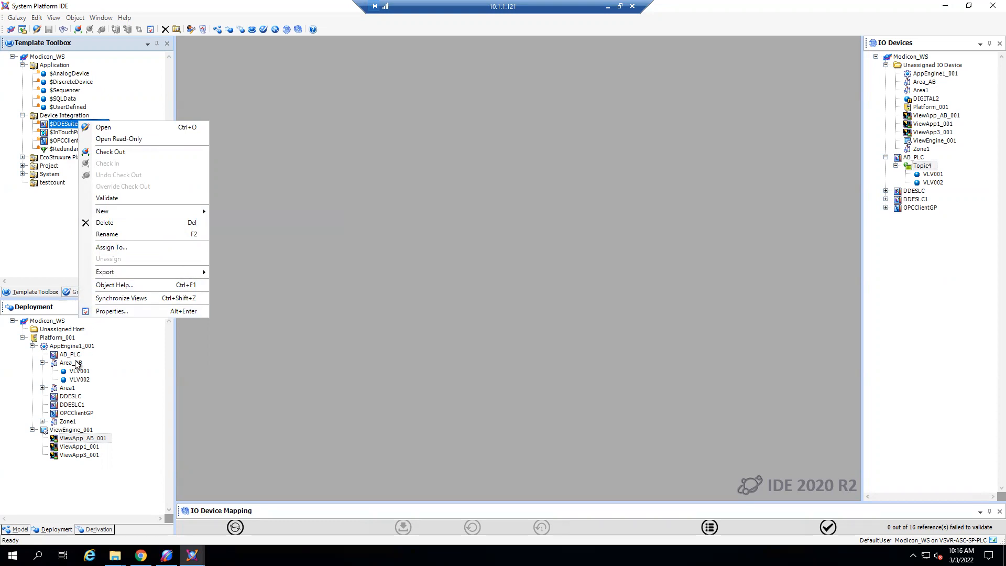
mouse_move(144, 207)
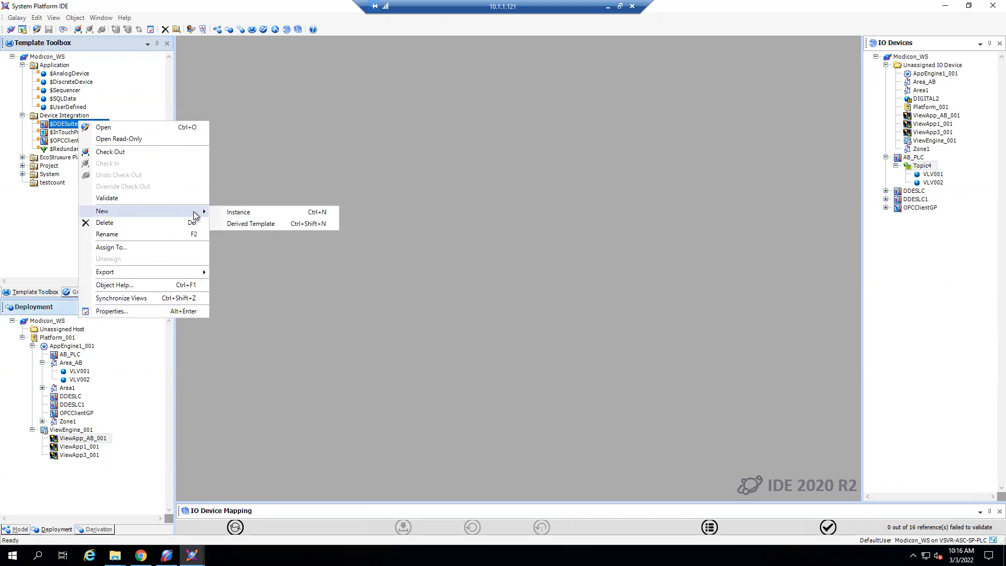
click(99, 382)
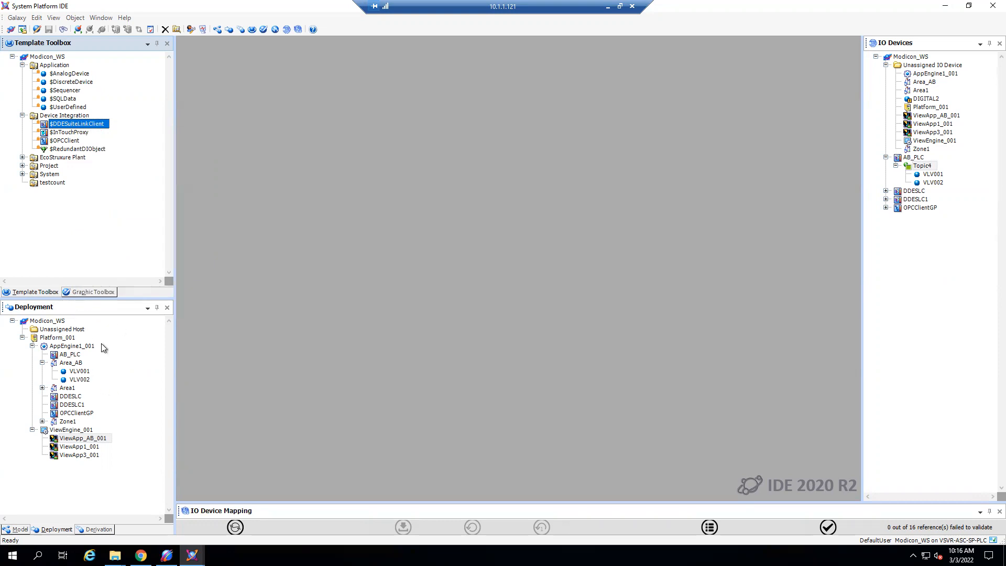
click(73, 358)
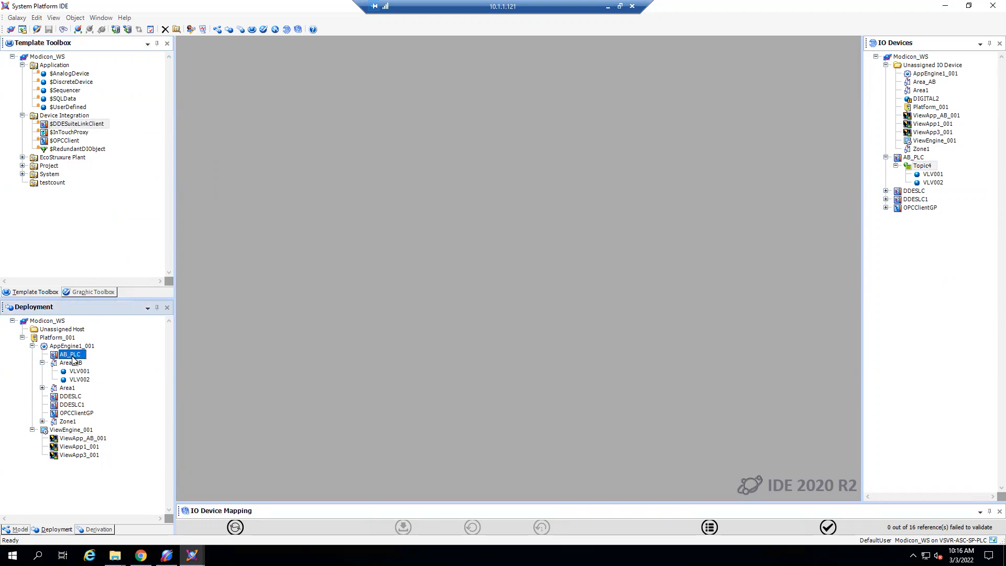
- Open the AB_PLC object, examine its server node, server name and topic settings, and close the object editor
double_click(73, 358)
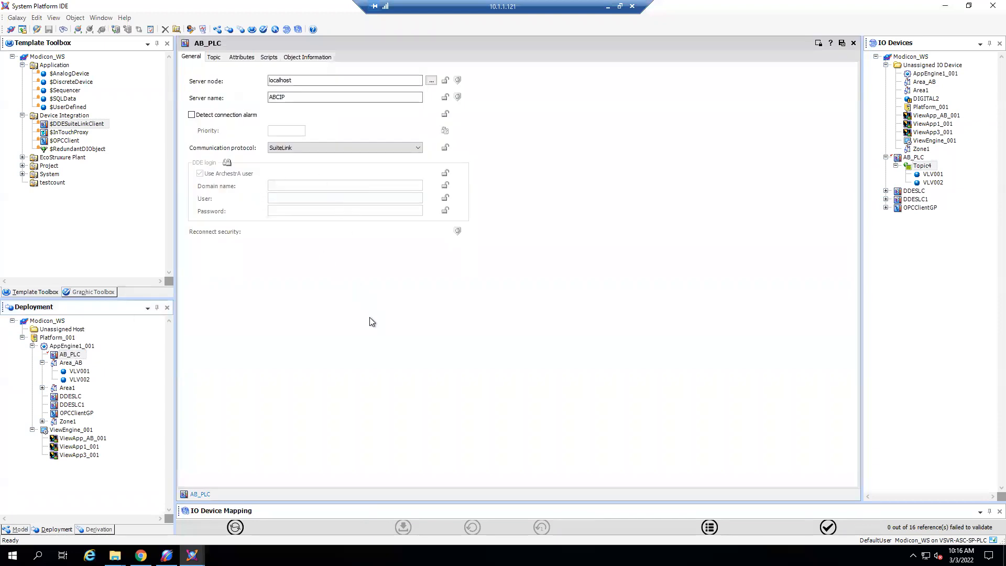
double_click(298, 79)
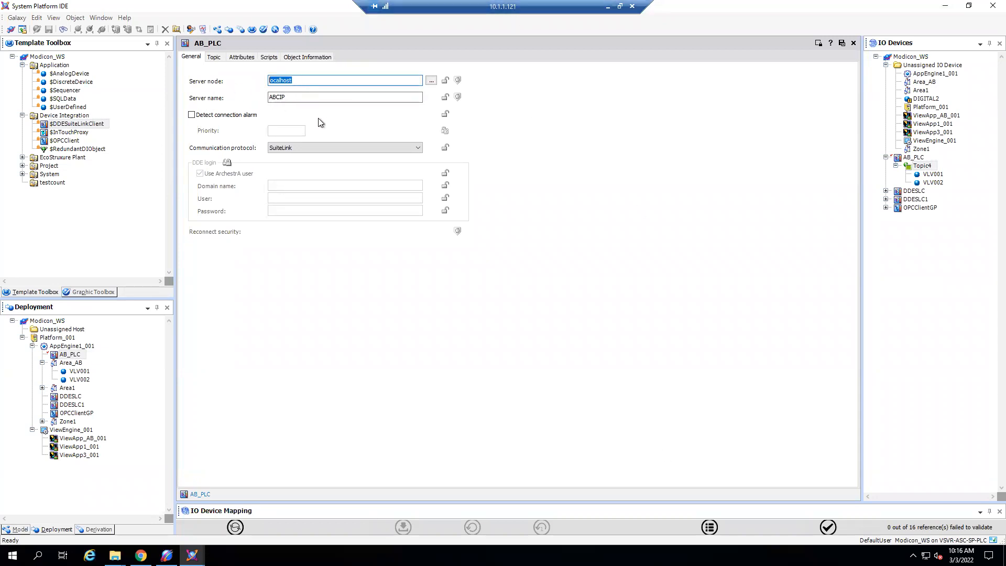
click(287, 97)
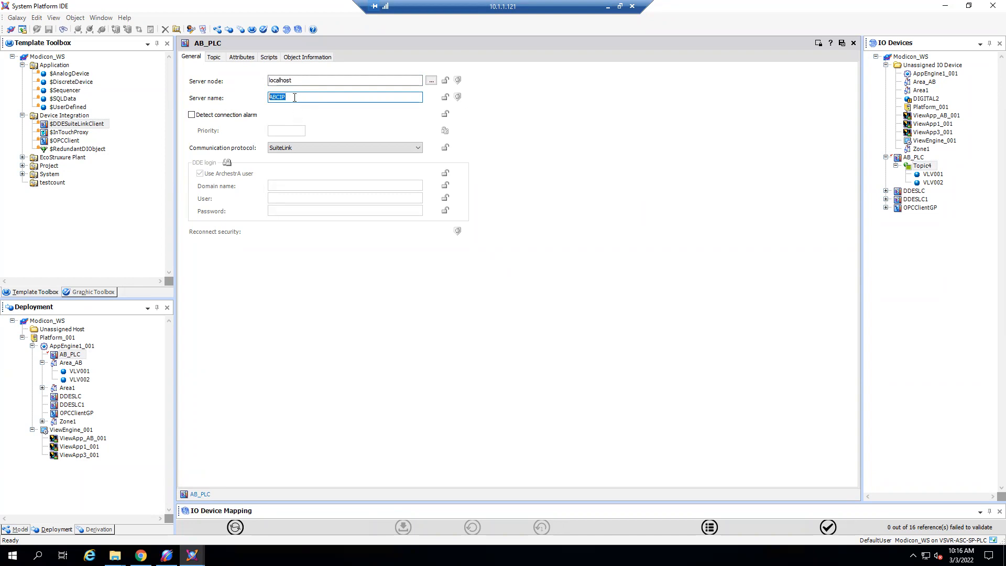
click(215, 56)
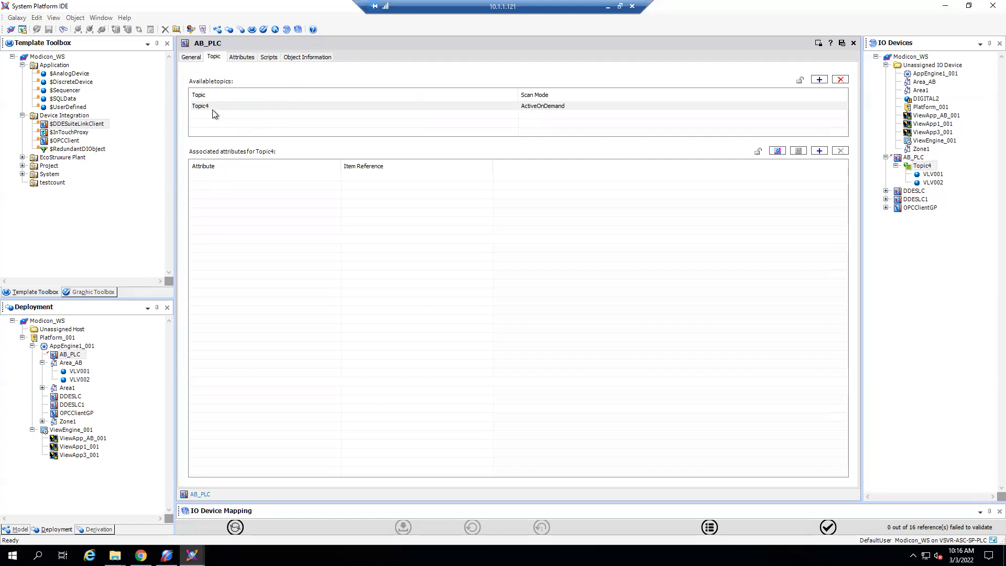
click(193, 58)
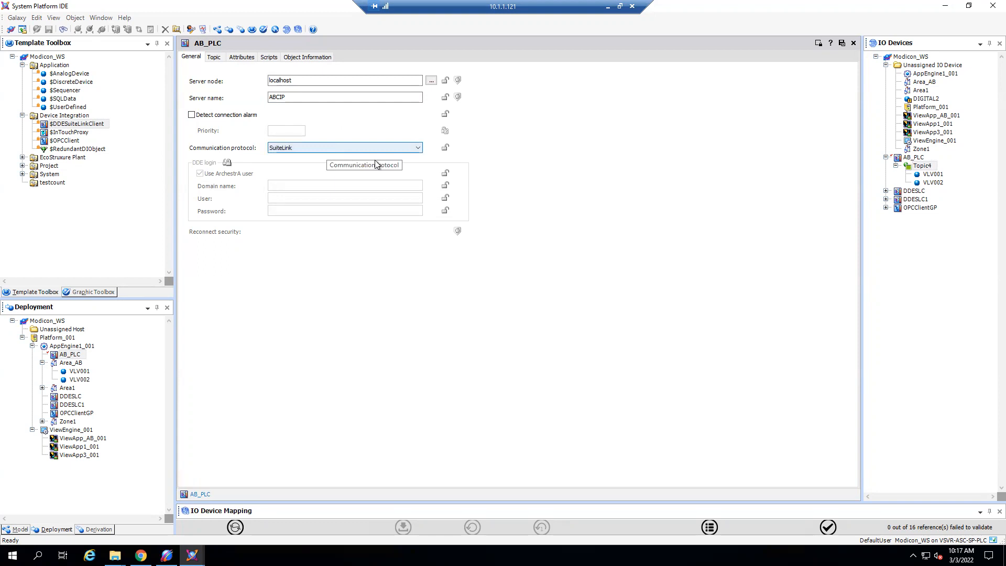
click(841, 44)
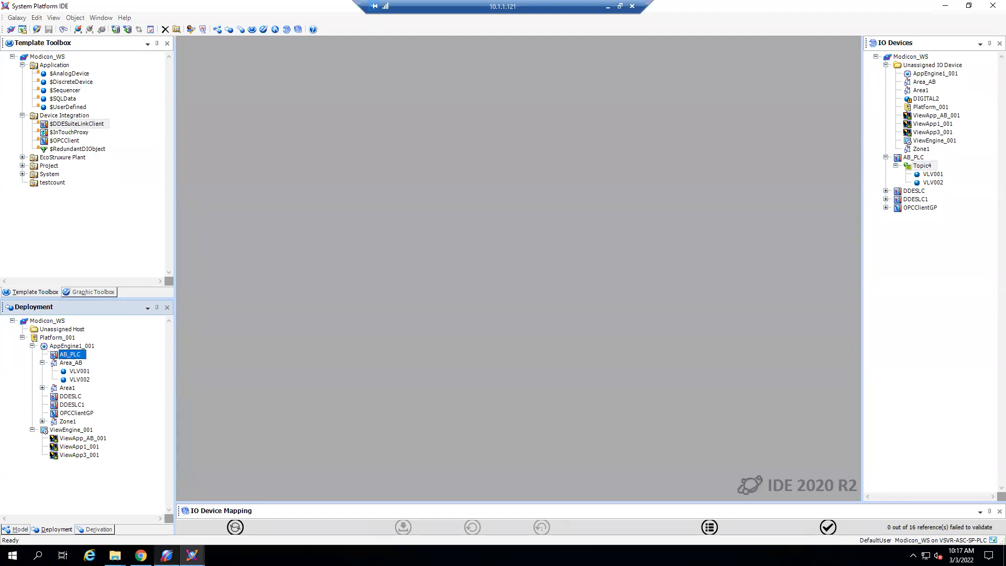
- Compare the New_LOGIX_CPLX_000 device groups and node hierarchy in System Management Console, then return to System Platform IDE and select AB_PLC
click(167, 555)
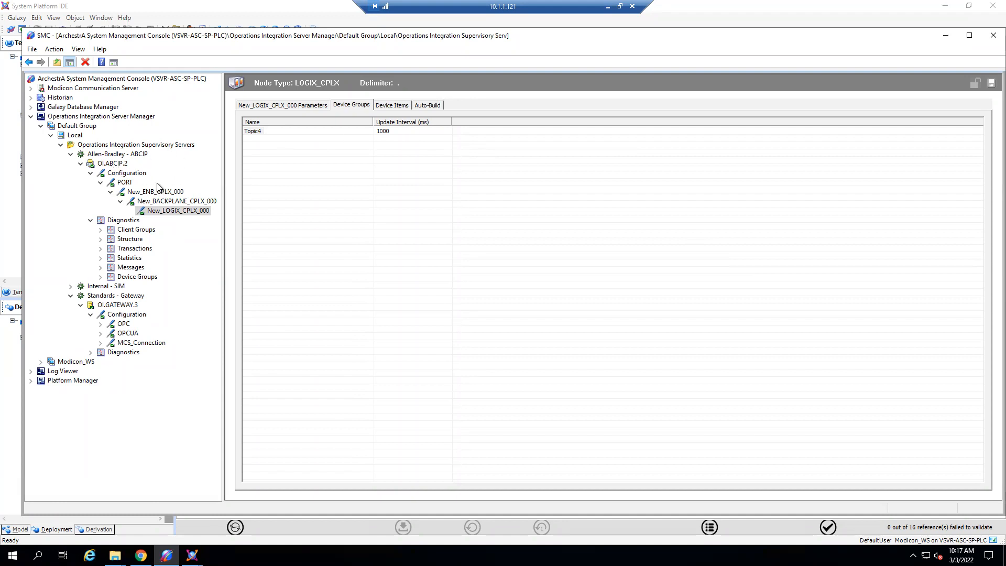
click(8, 219)
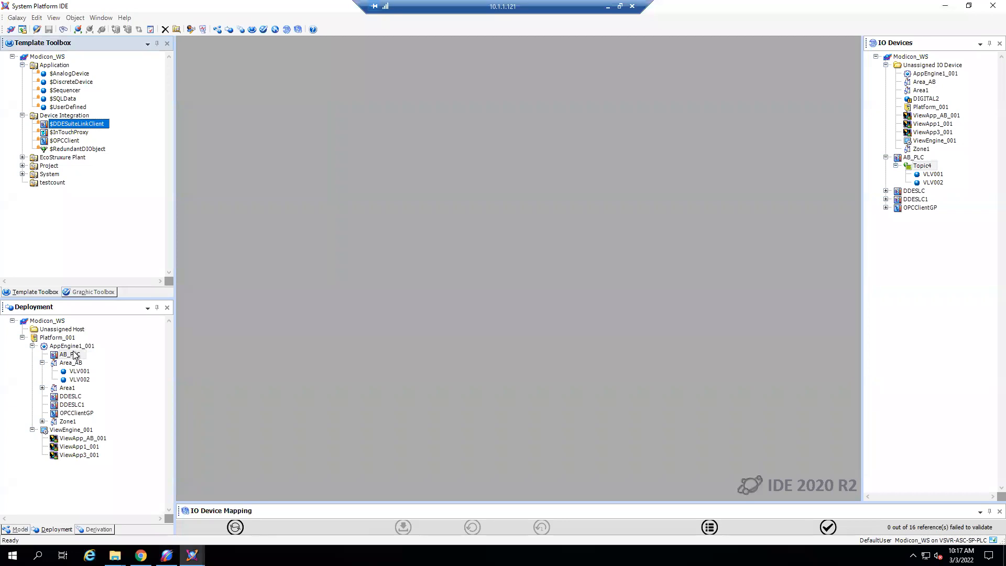
click(76, 355)
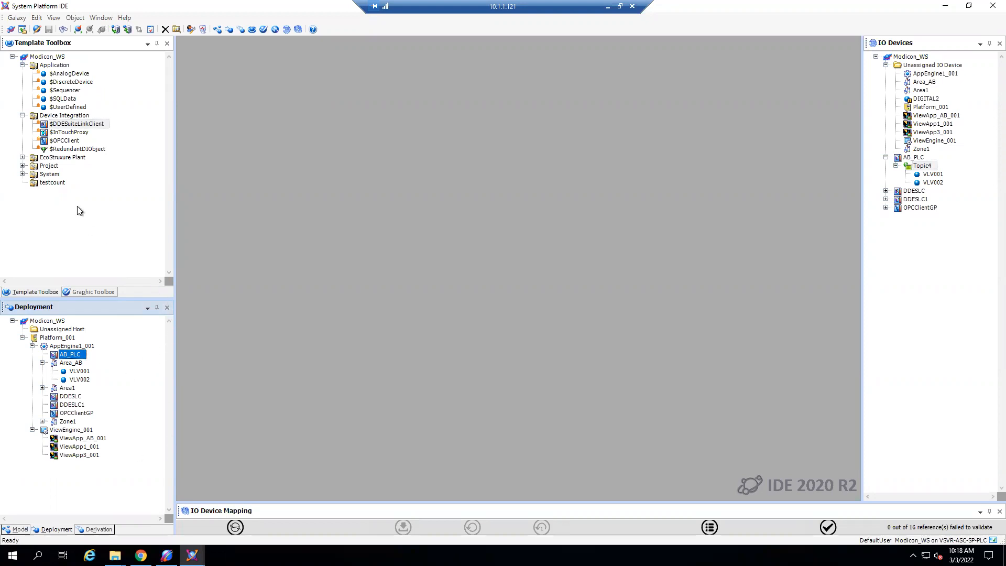
- Leave only the Application templates expanded in the toolbox and inspect the options for creating an instance or derived template from $UserDefined
click(22, 66)
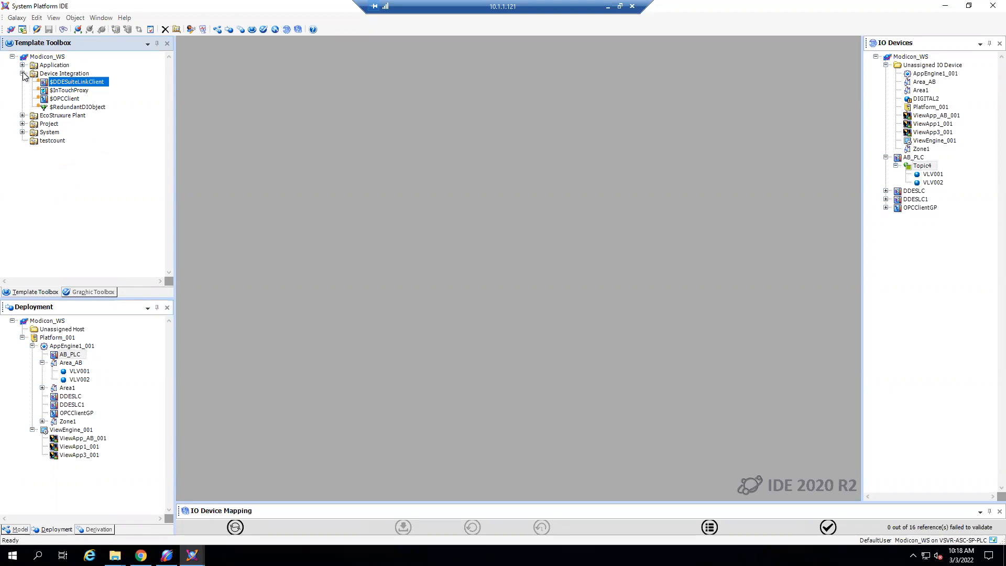
click(23, 73)
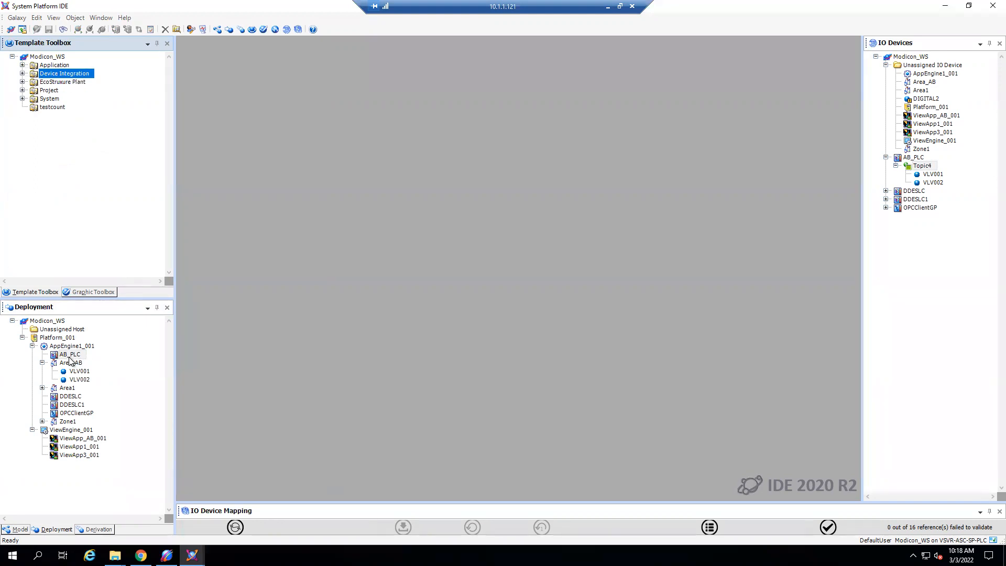
click(23, 65)
click(65, 108)
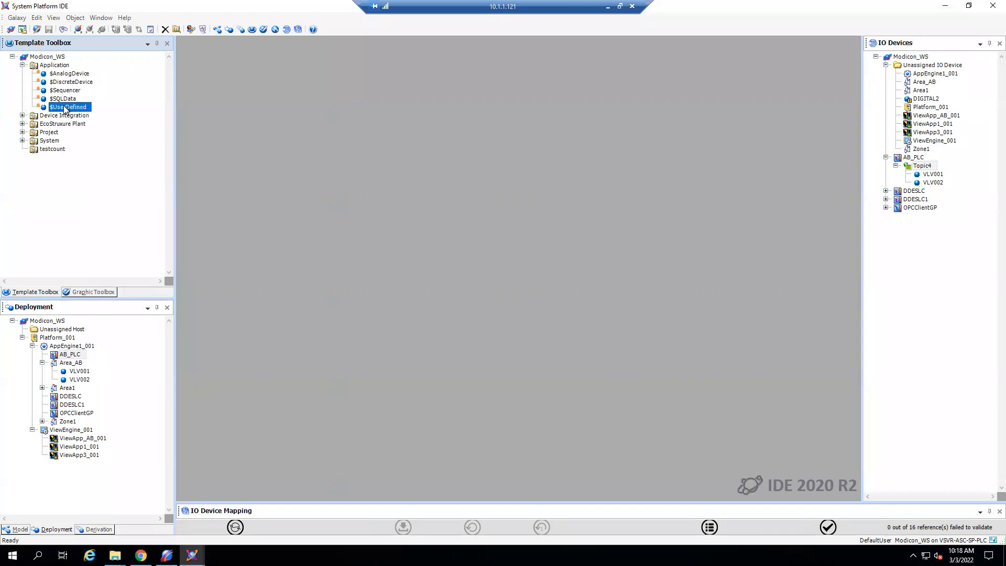
right_click(66, 109)
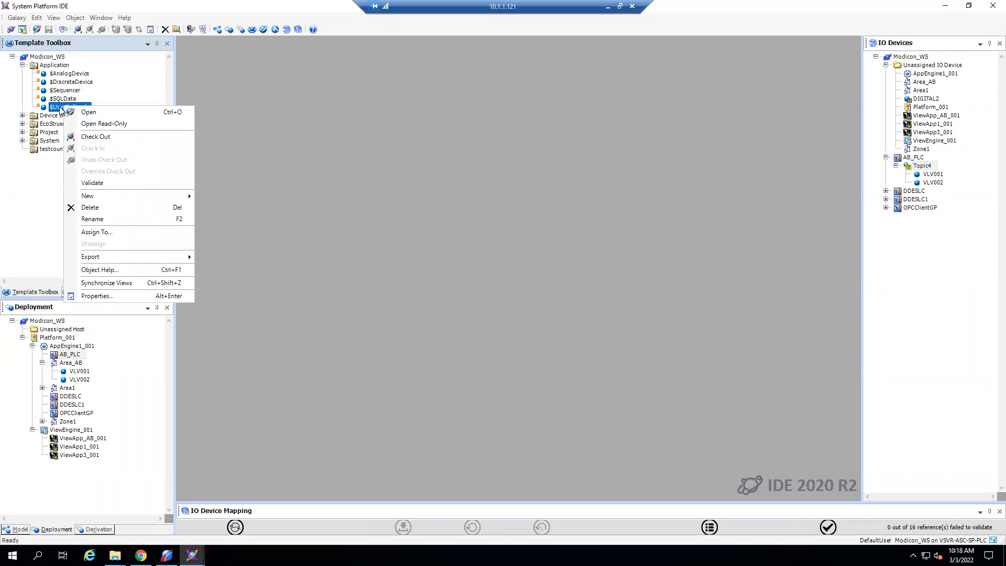
mouse_move(118, 195)
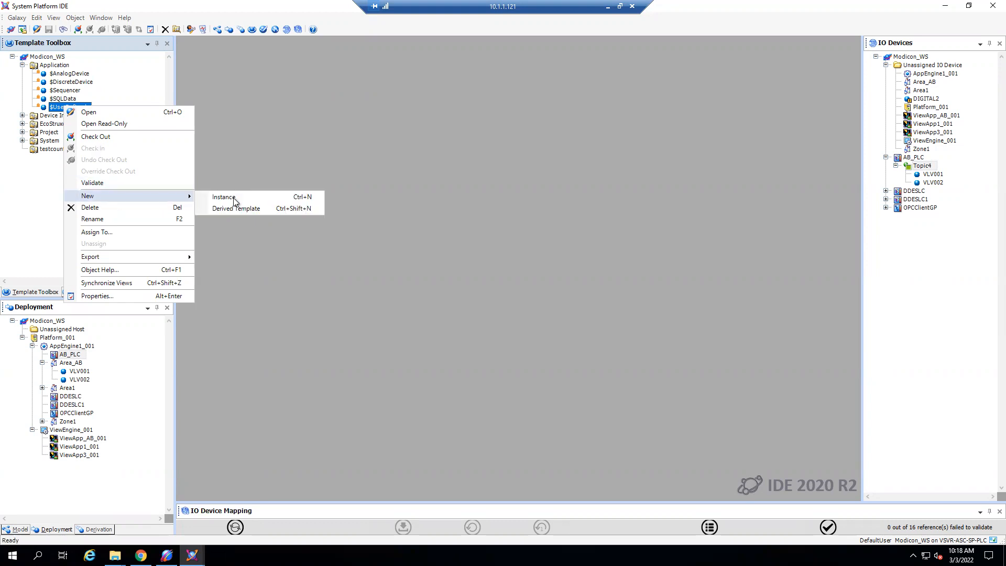
click(30, 179)
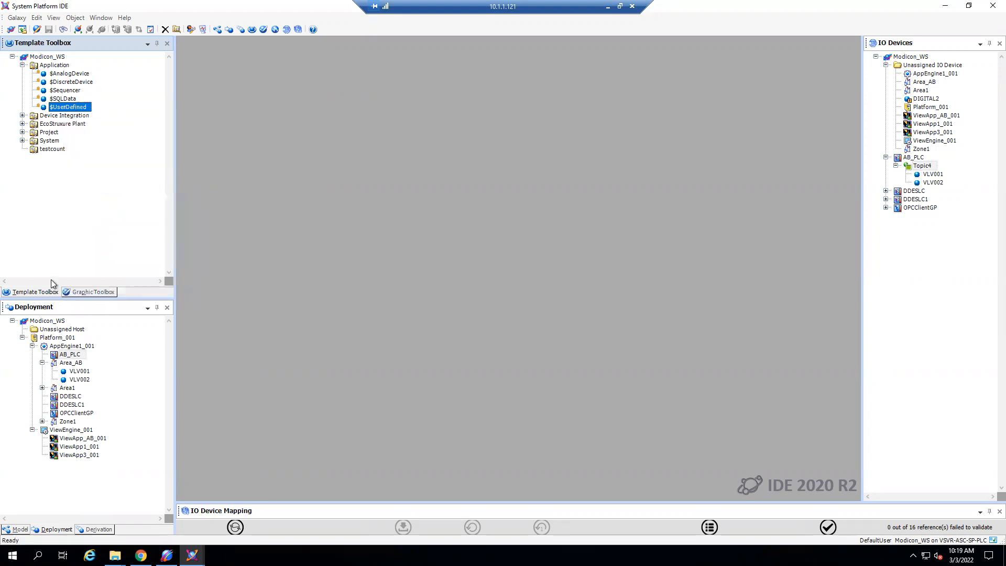
- Open the $Valve template from the Project toolset and review its attributes, enlarging the attribute list to show all of them
click(22, 132)
click(58, 185)
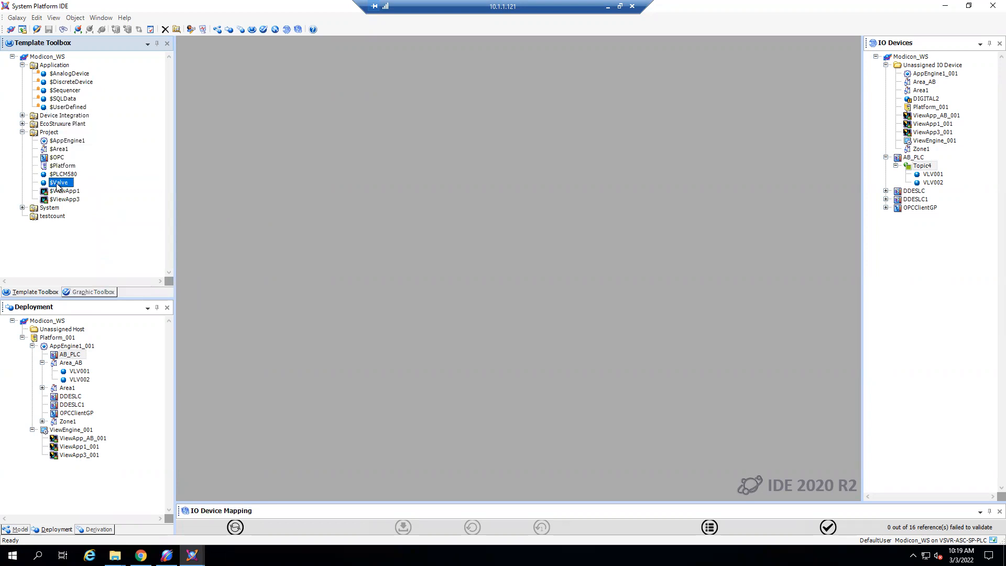
double_click(58, 184)
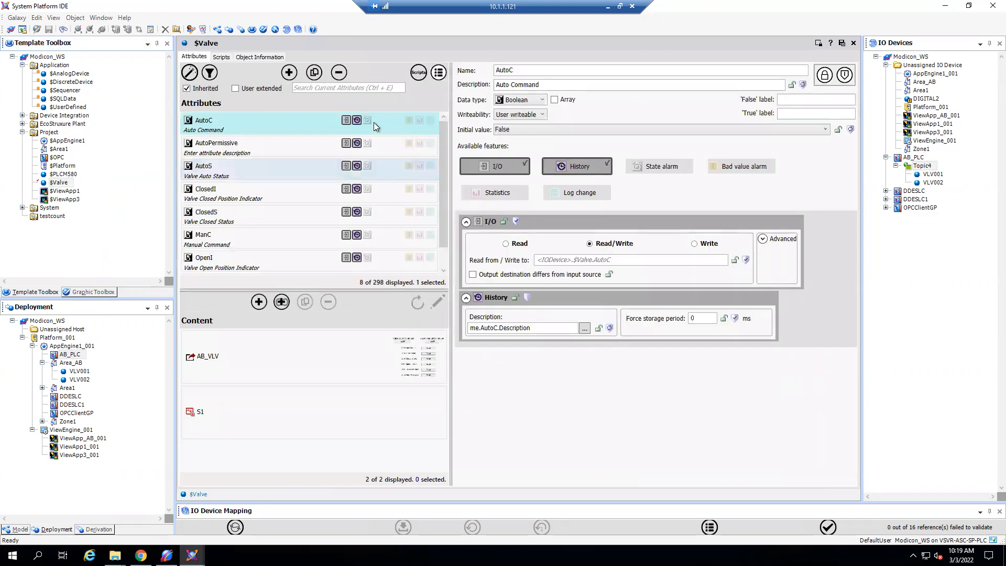
scroll(311, 221, down, 1)
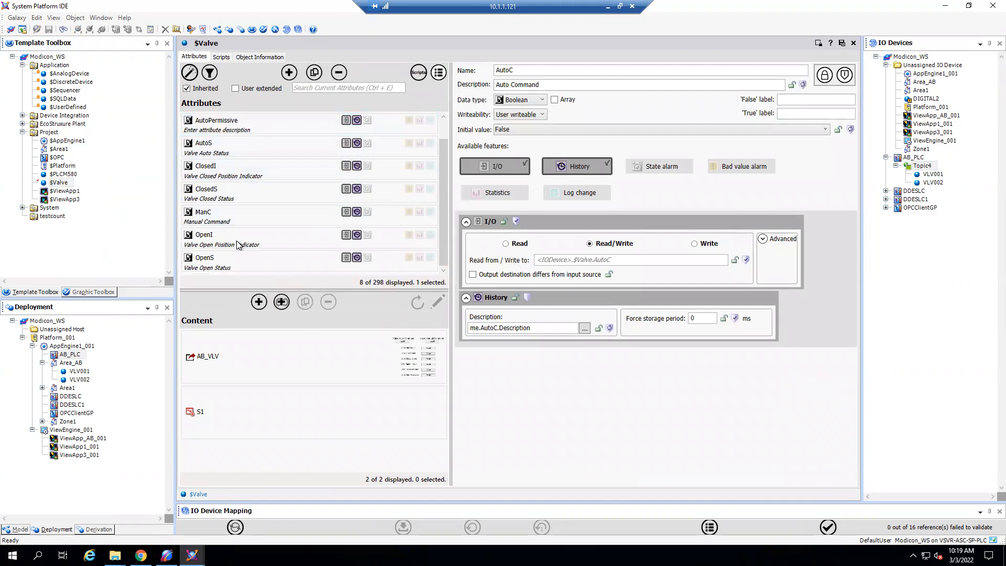
scroll(253, 137, up, 1)
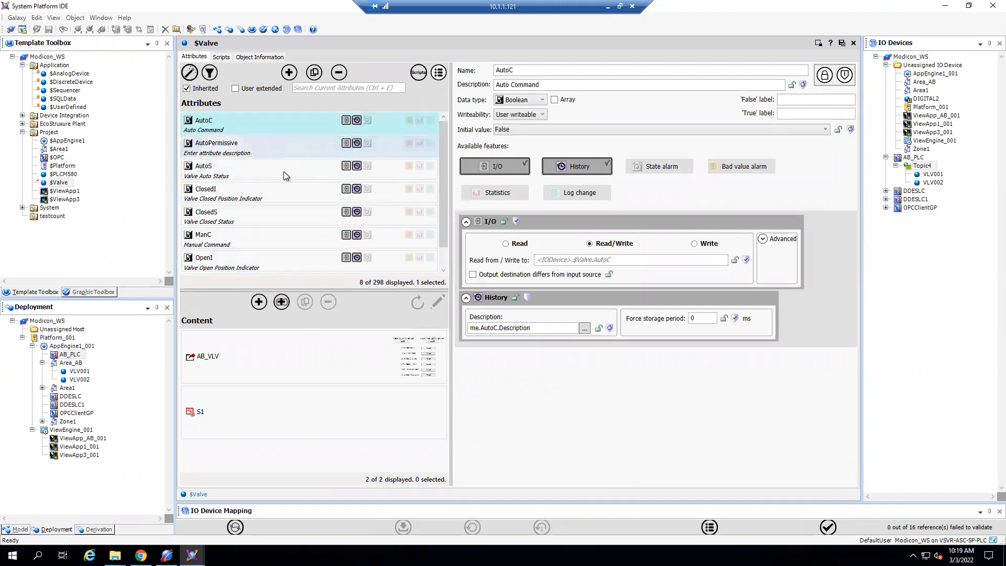
scroll(286, 179, down, 1)
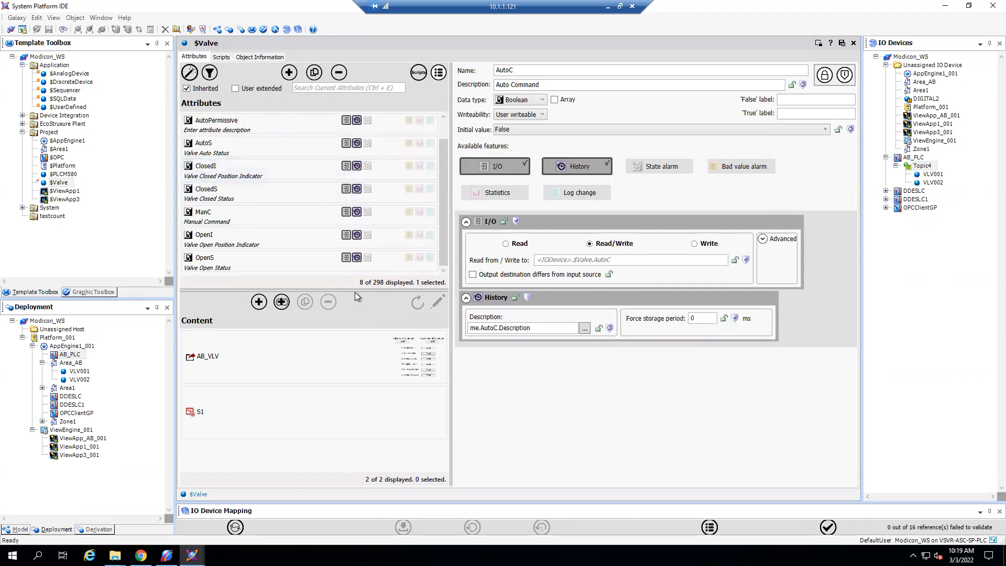
drag(353, 291, 355, 367)
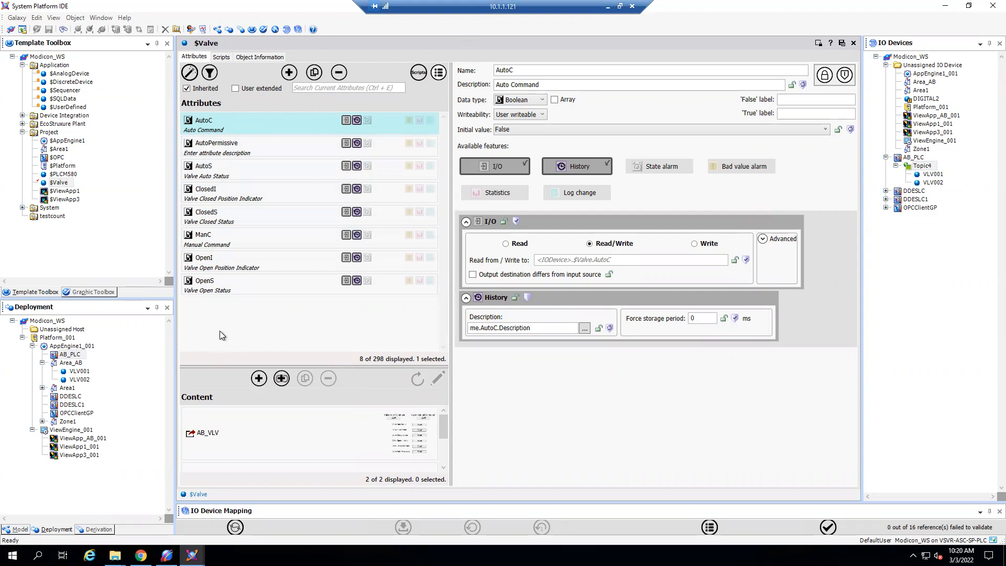
- Check the device items of New_LOGIX_CPLX_000 in System Management Console and return to the $Valve template in System Platform IDE
click(167, 555)
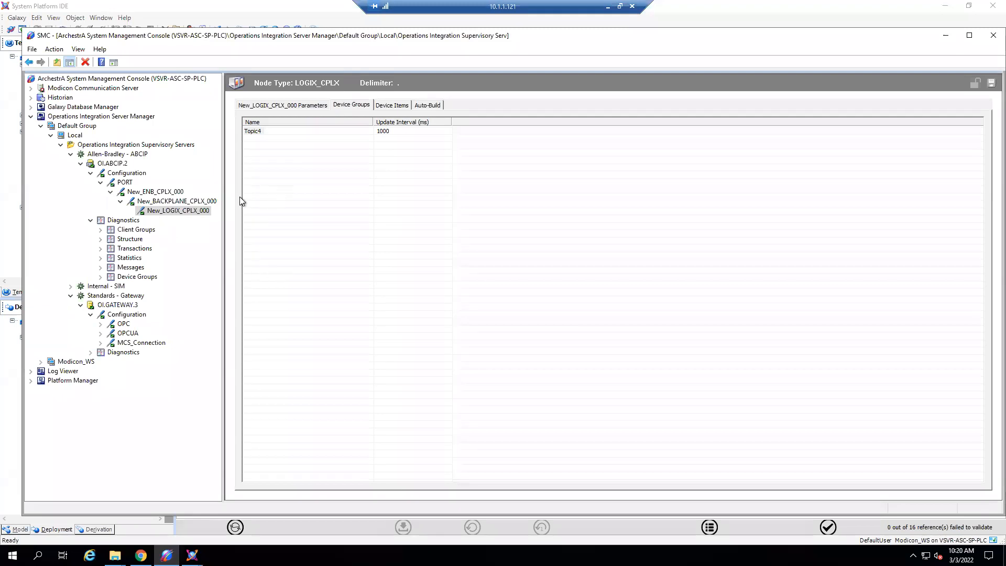
click(389, 108)
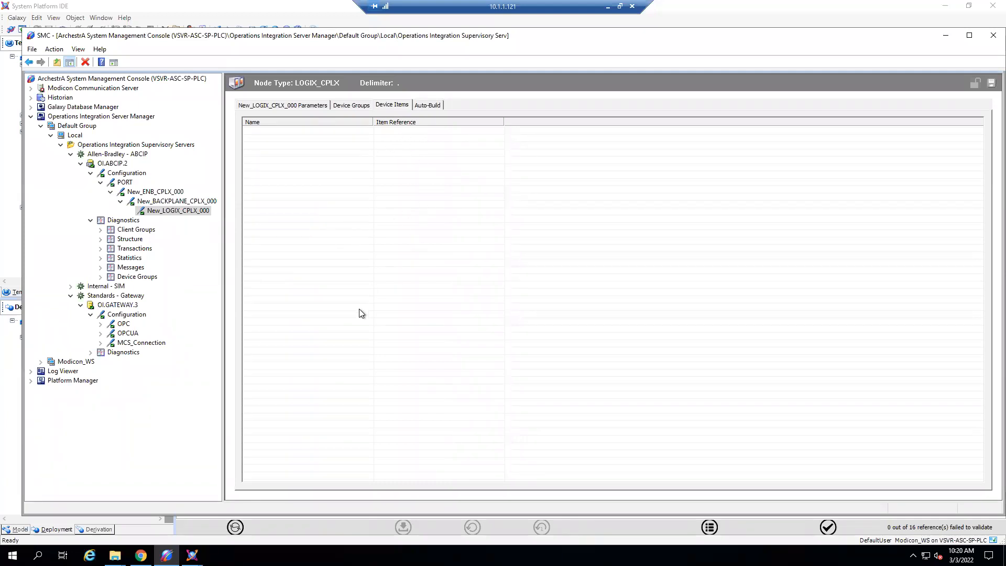
mouse_move(191, 555)
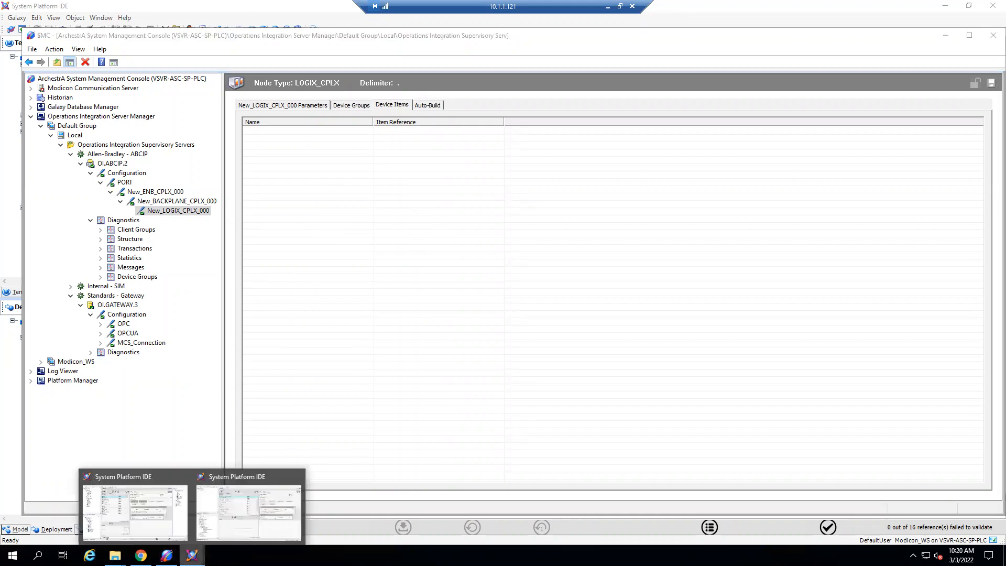
click(168, 514)
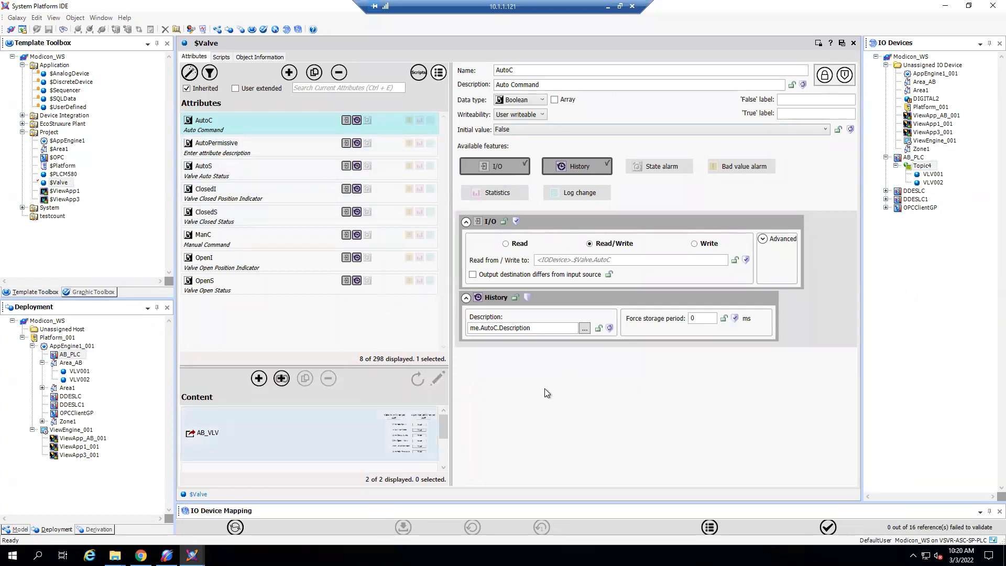
- Close the $Valve template, inspect its options for creating instances, and point out the VLV001 and VLV002 instances under Area_AB
click(841, 44)
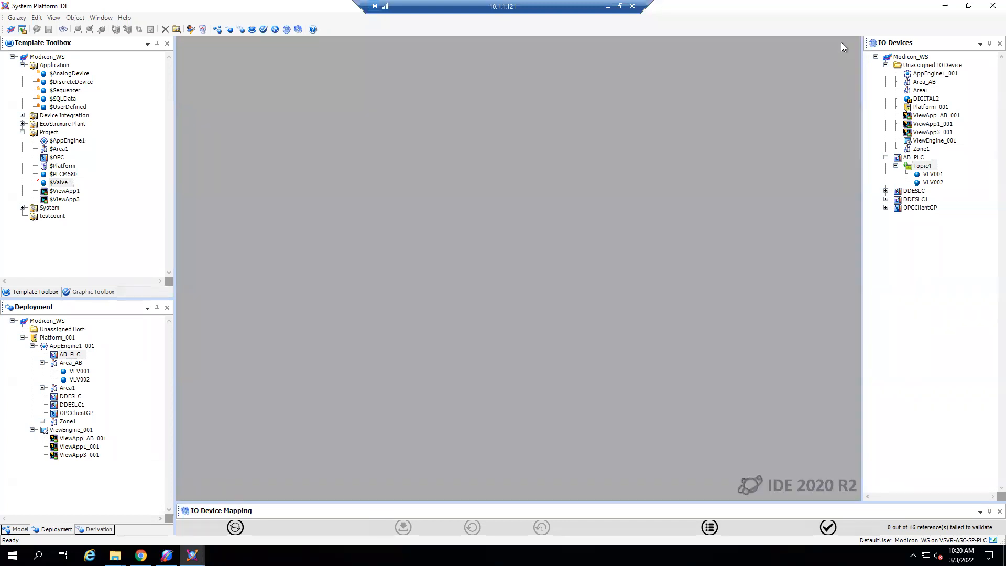
right_click(57, 183)
mouse_move(117, 278)
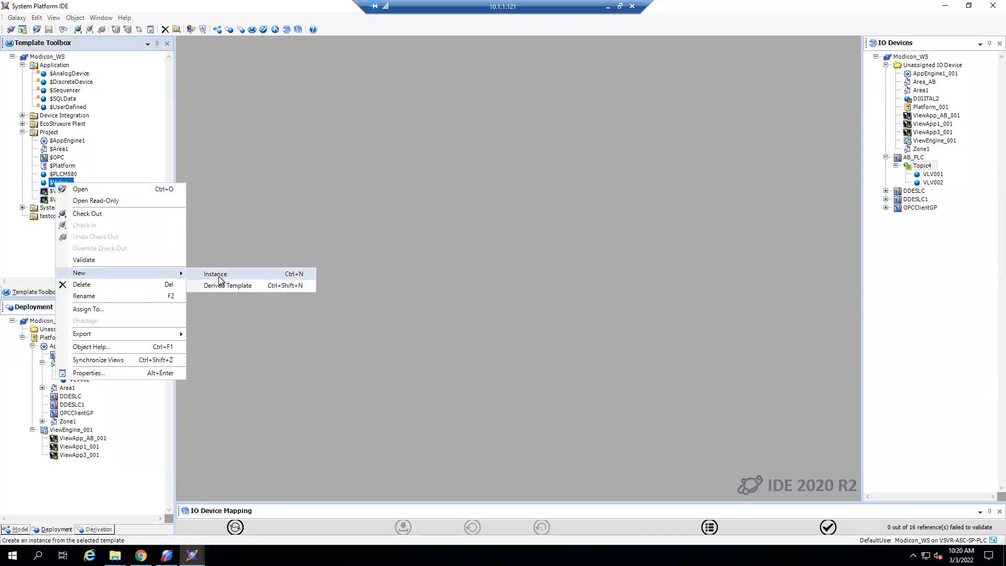
click(297, 439)
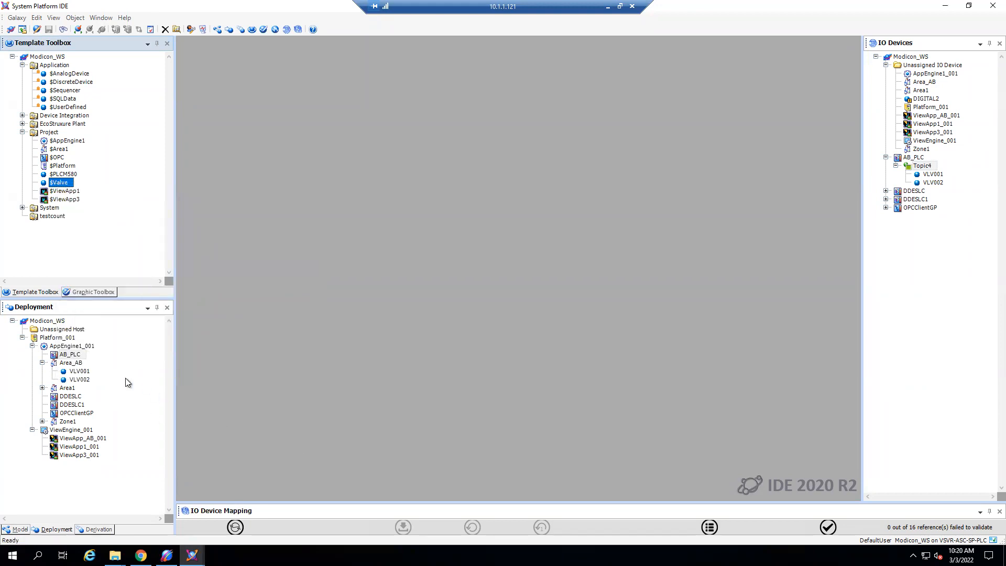
click(83, 372)
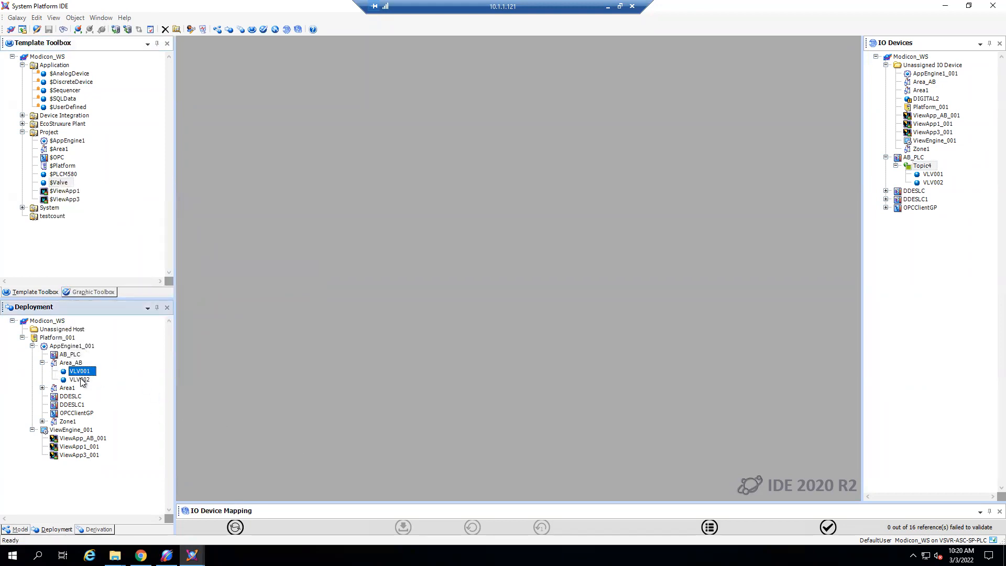
click(81, 379)
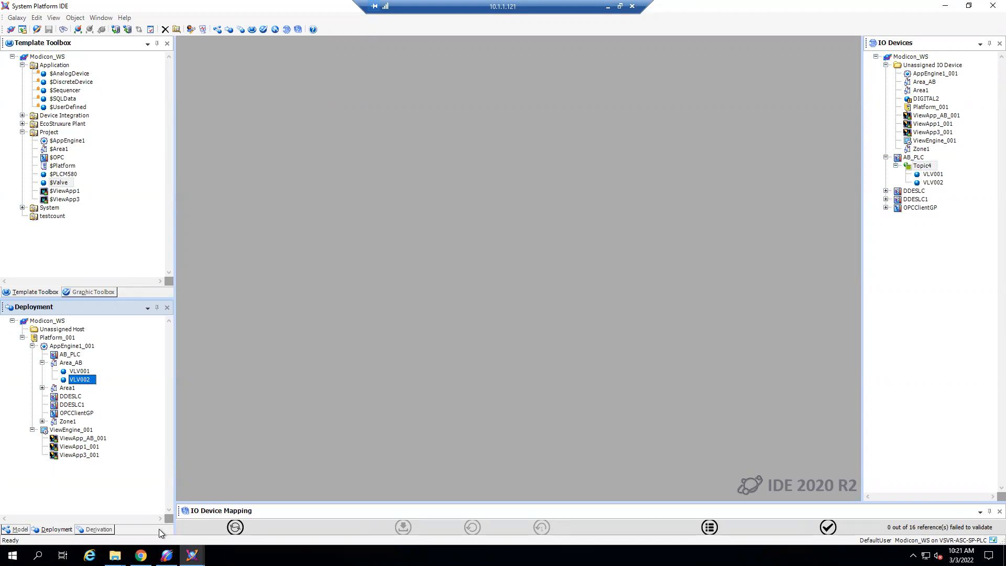
- Switch to Logix Designer, examine the DEV_VLV001 routine and the VLV001 controller tags, and highlight the VLV001.AutoPermissive tag name
click(607, 7)
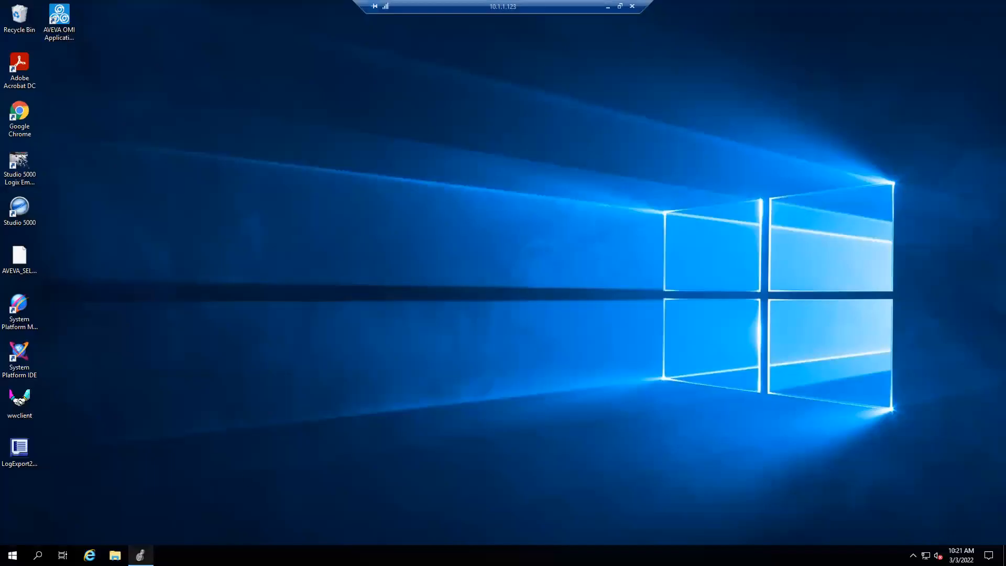
click(140, 555)
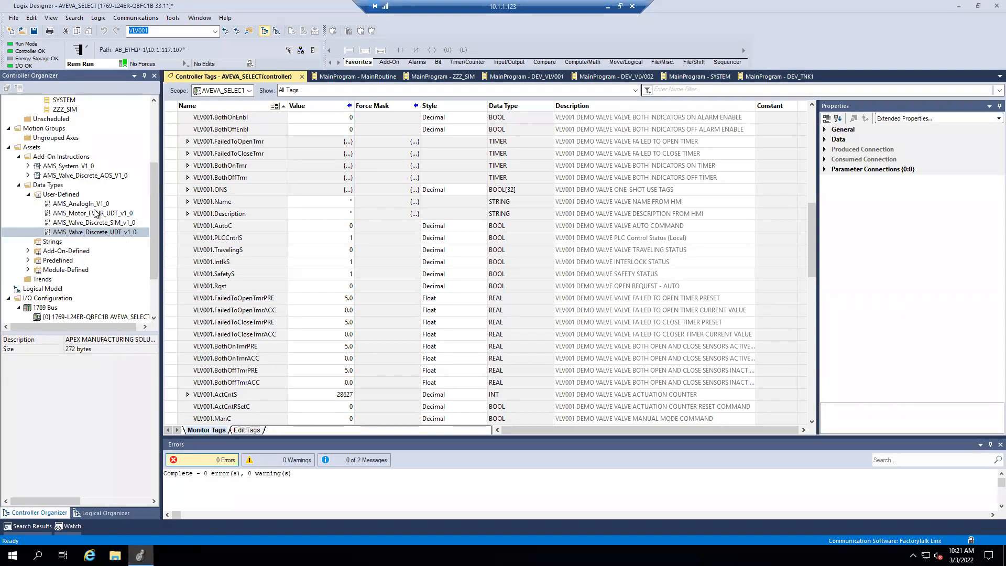
scroll(96, 185, up, 4)
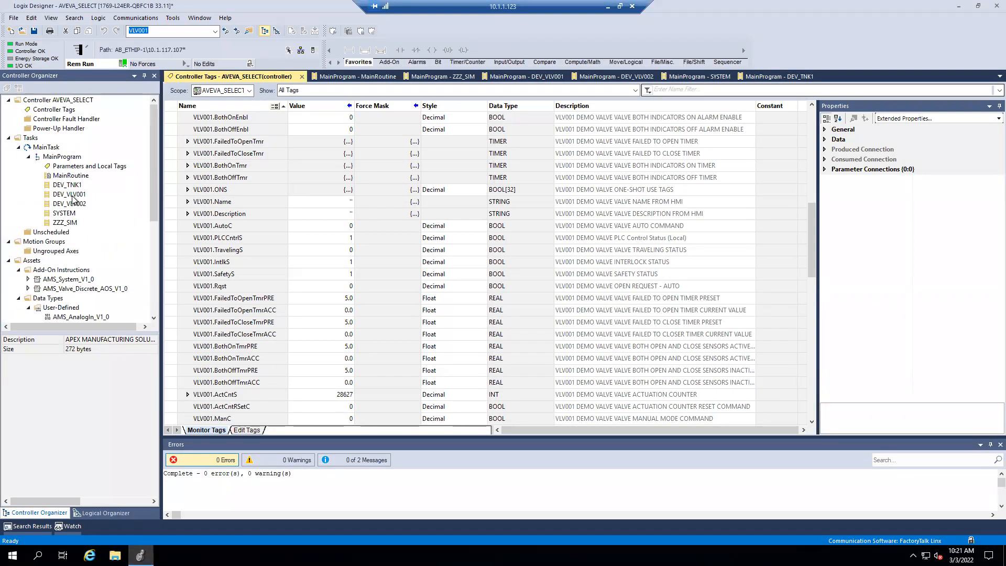
click(73, 195)
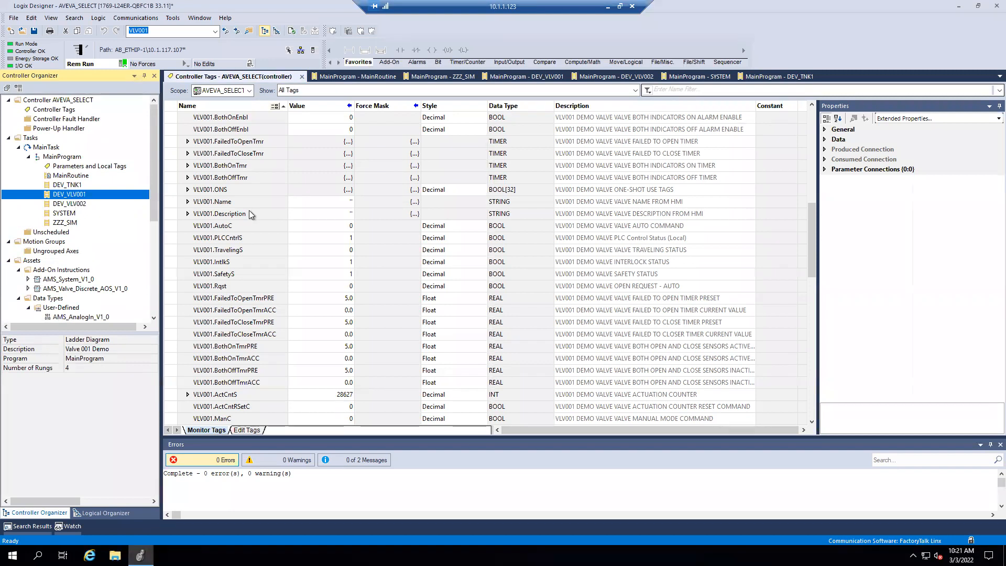
scroll(243, 153, up, 1)
scroll(246, 153, up, 4)
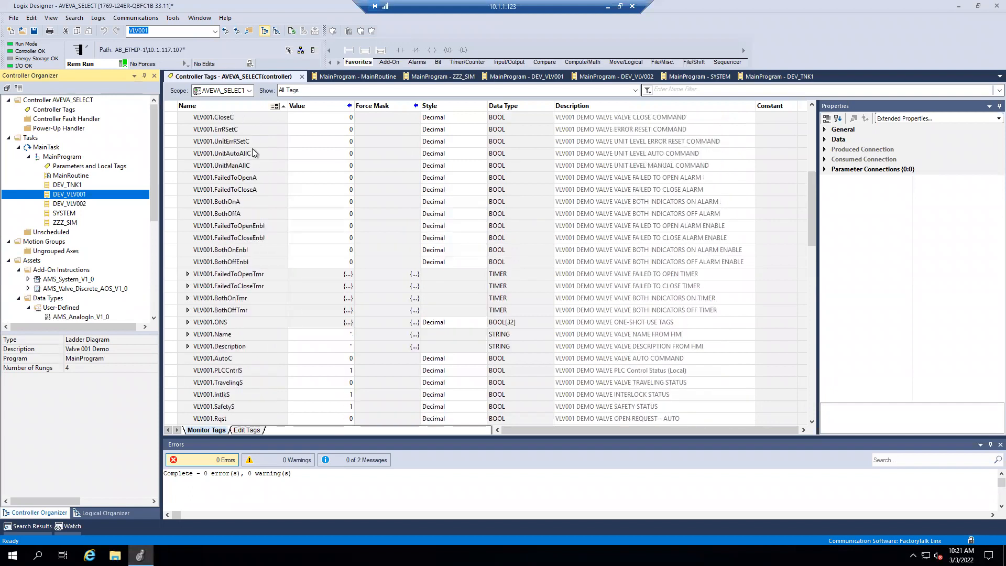
scroll(251, 153, up, 4)
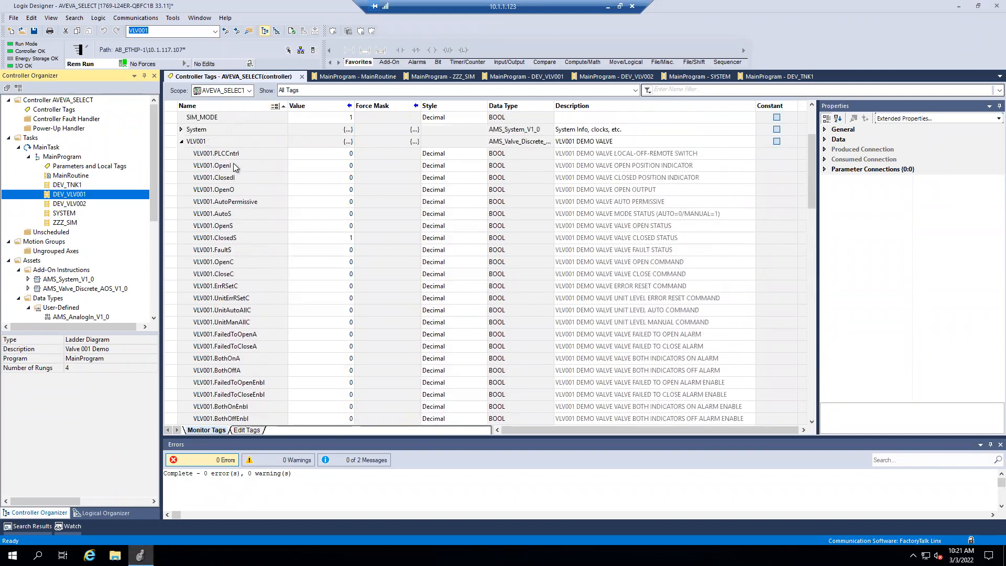
click(196, 203)
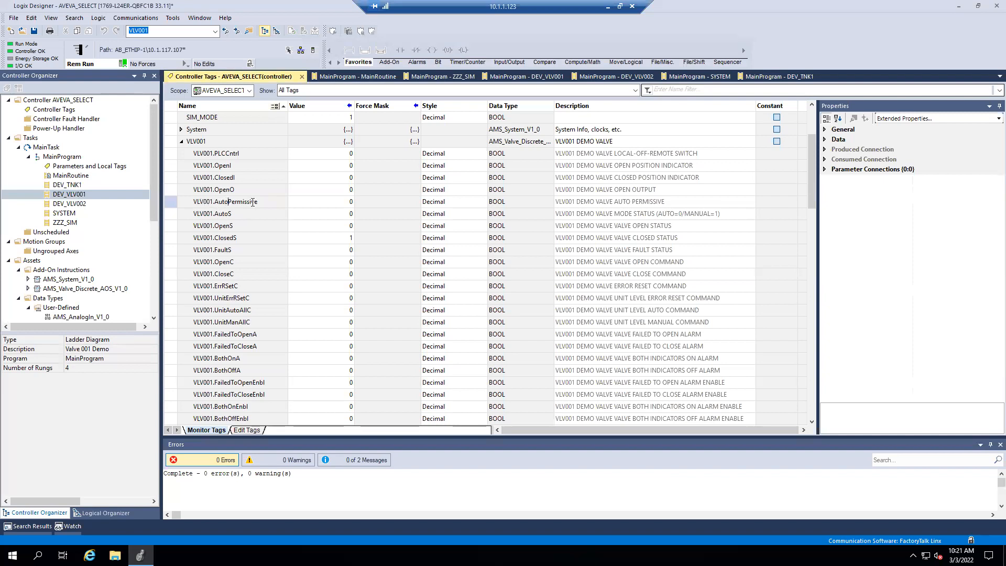
drag(259, 203, 187, 207)
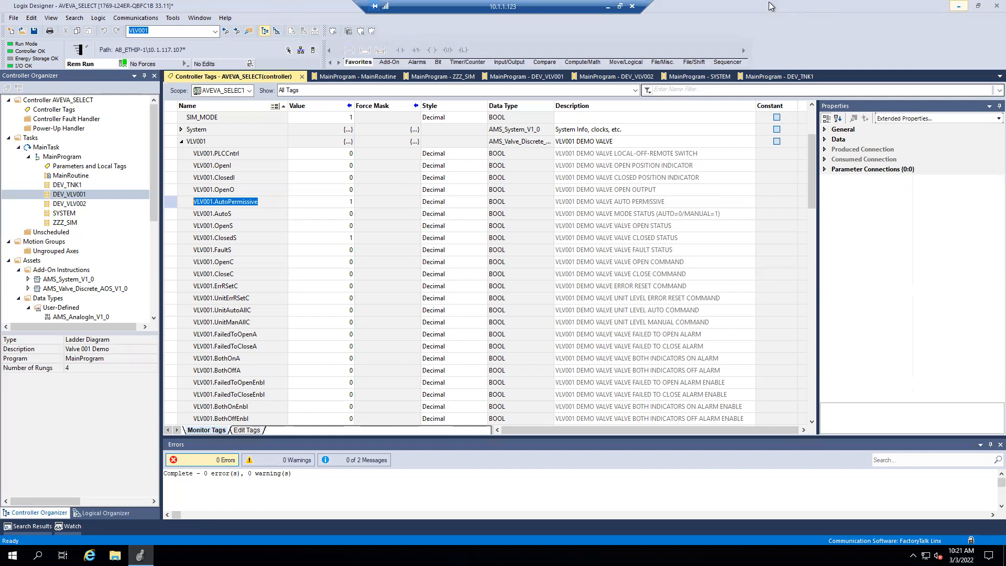
- Return to System Platform IDE, open the VLV001 instance under Area_AB, review its inherited attributes and AutoC I/O reference, and close it
click(608, 6)
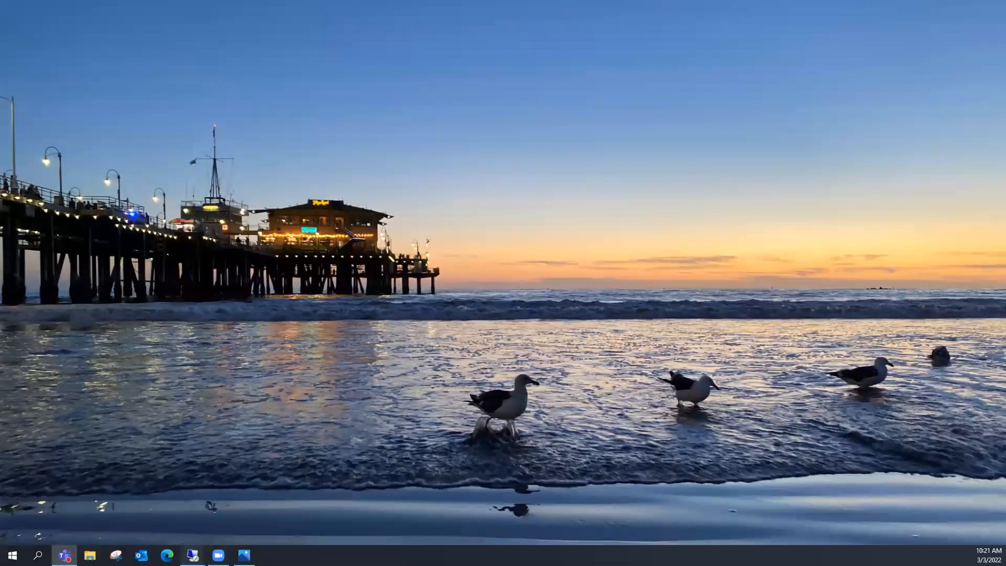
mouse_move(192, 554)
click(155, 511)
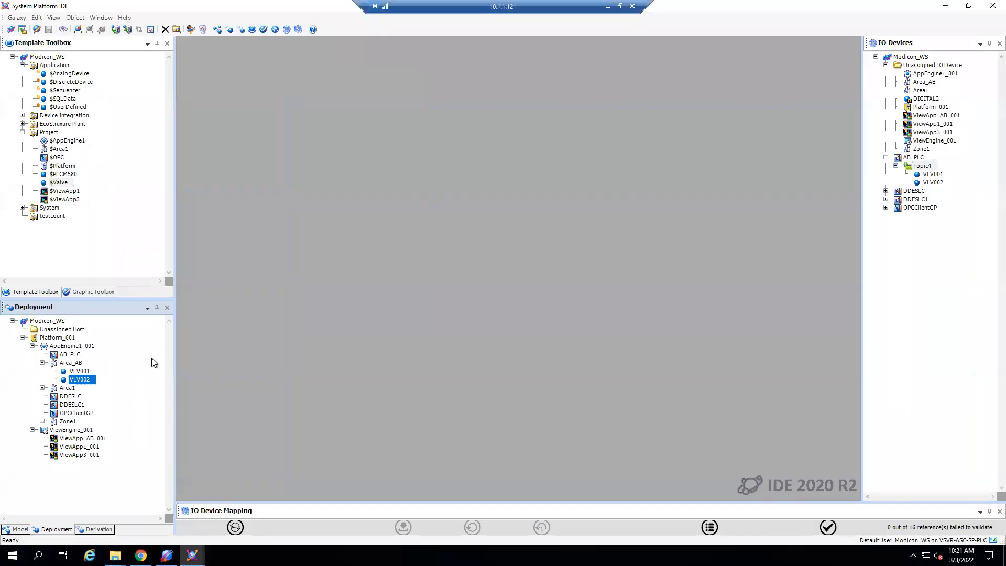
click(78, 373)
double_click(79, 372)
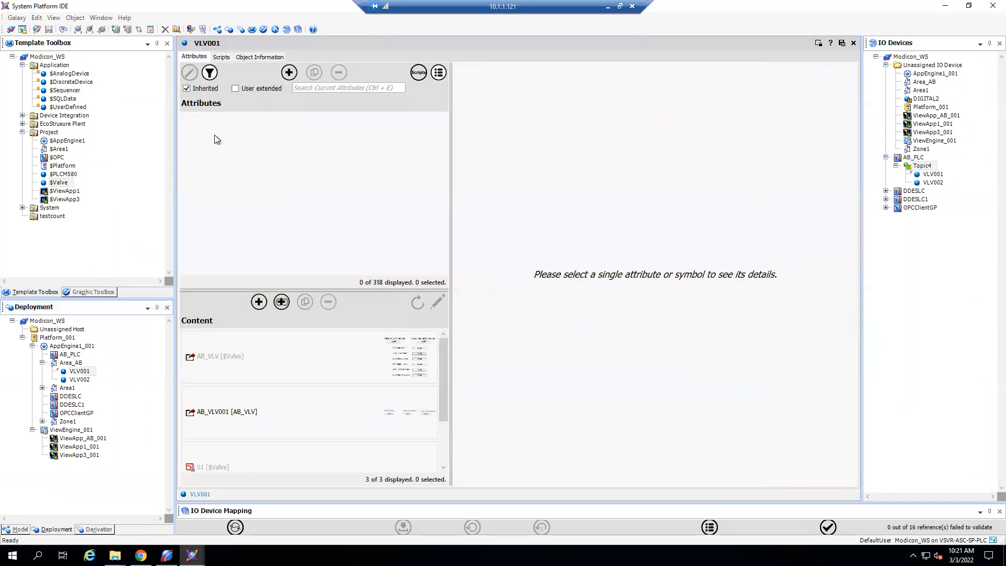
scroll(251, 199, down, 1)
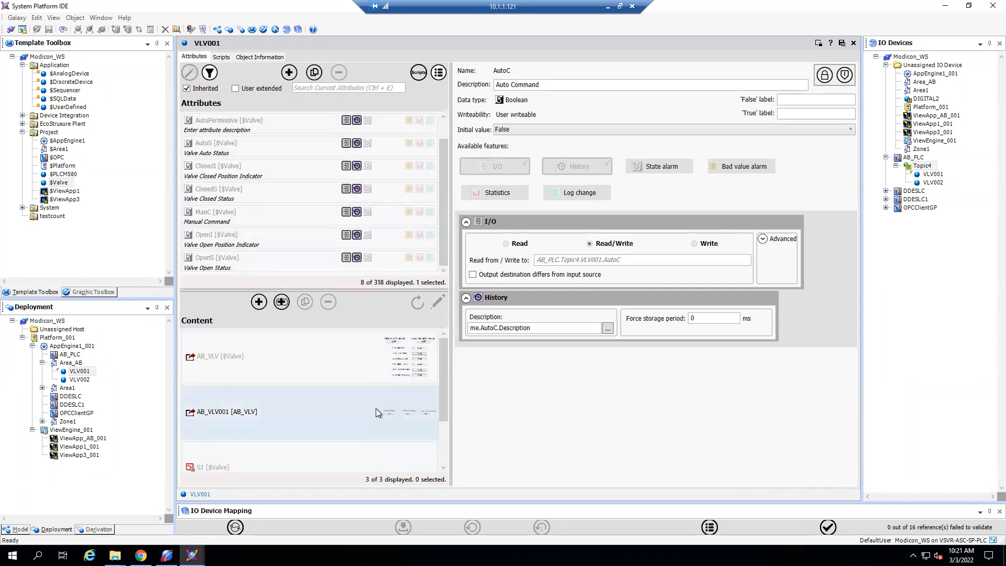
click(853, 44)
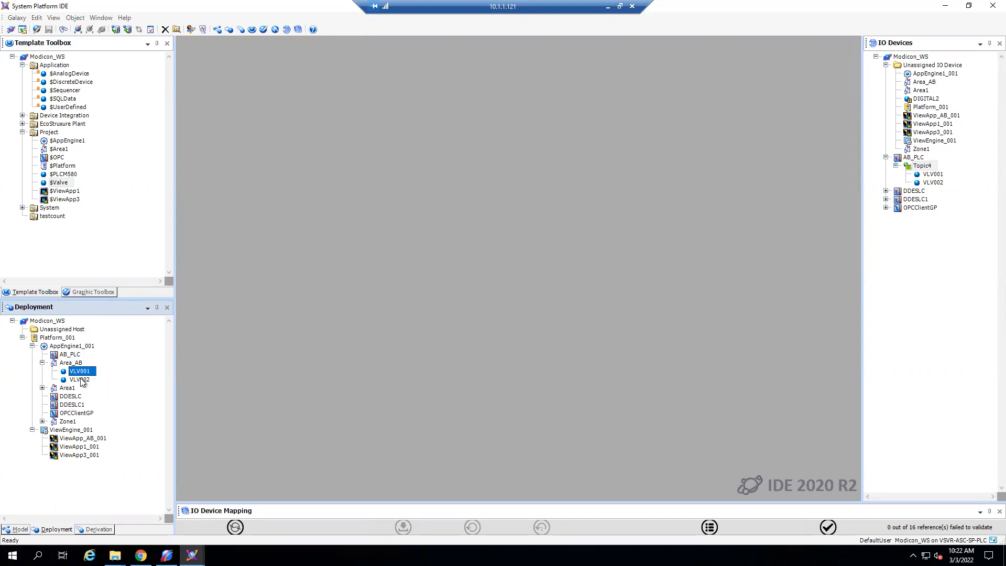
- Trace AB_PLC, Topic4 and VLV001 in the IO device tree and enlarge the IO Device Mapping list to show Topic4's references
click(915, 159)
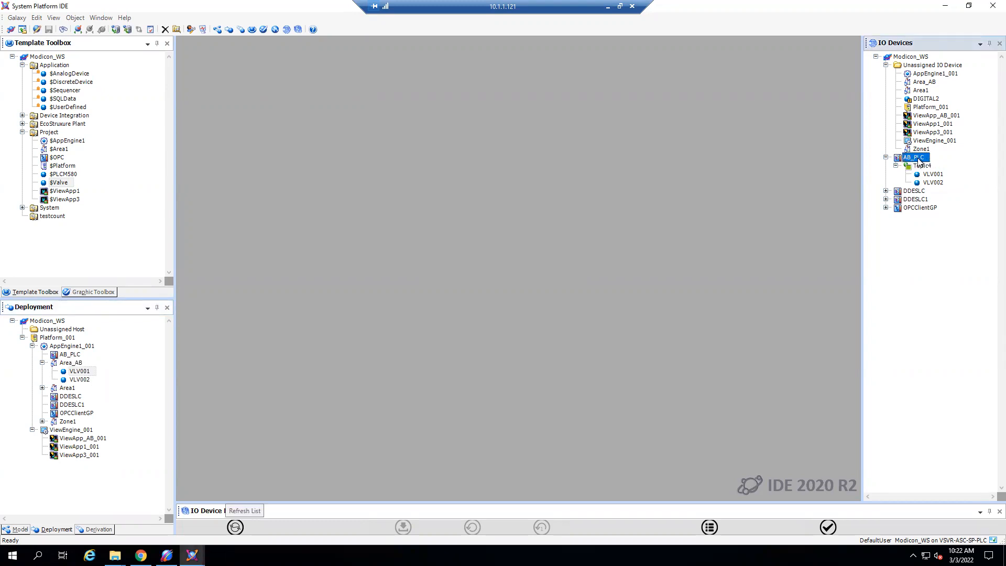
click(923, 166)
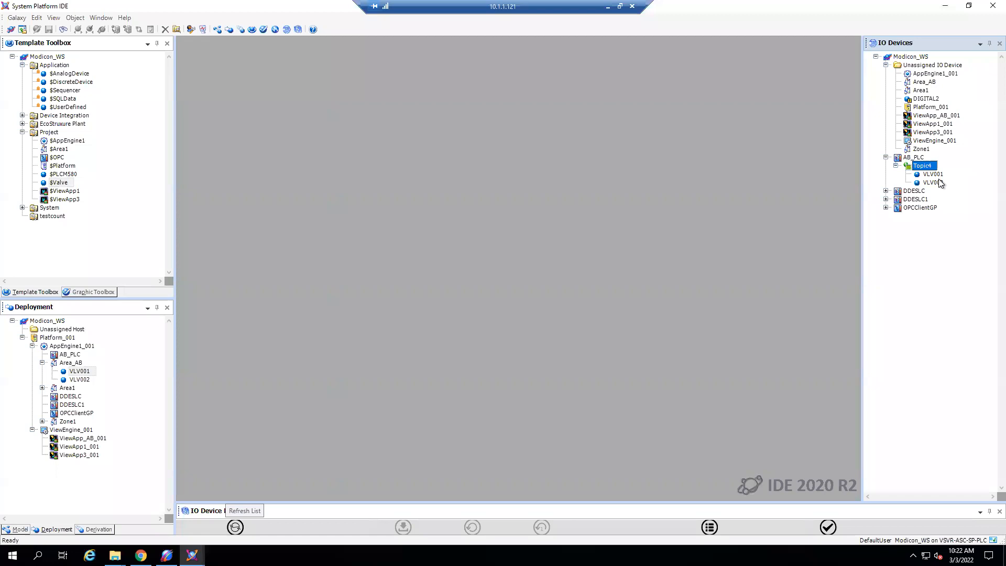
click(933, 174)
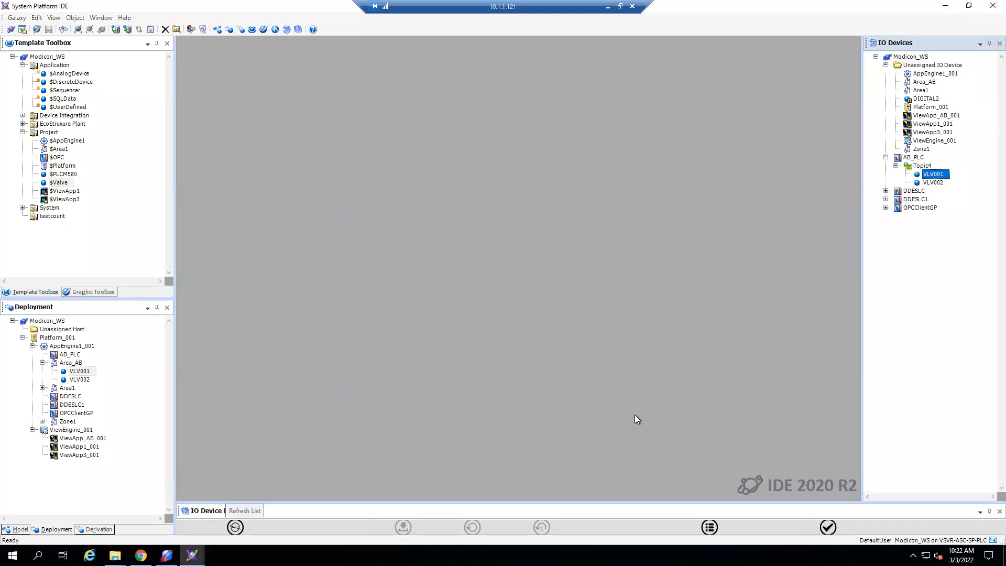
drag(572, 502, 660, 388)
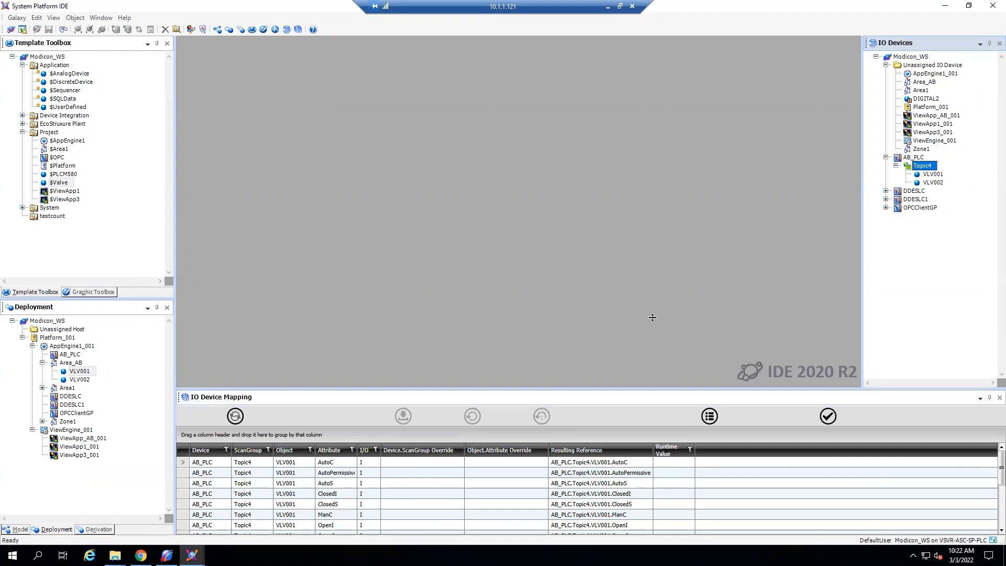
drag(657, 317, 664, 294)
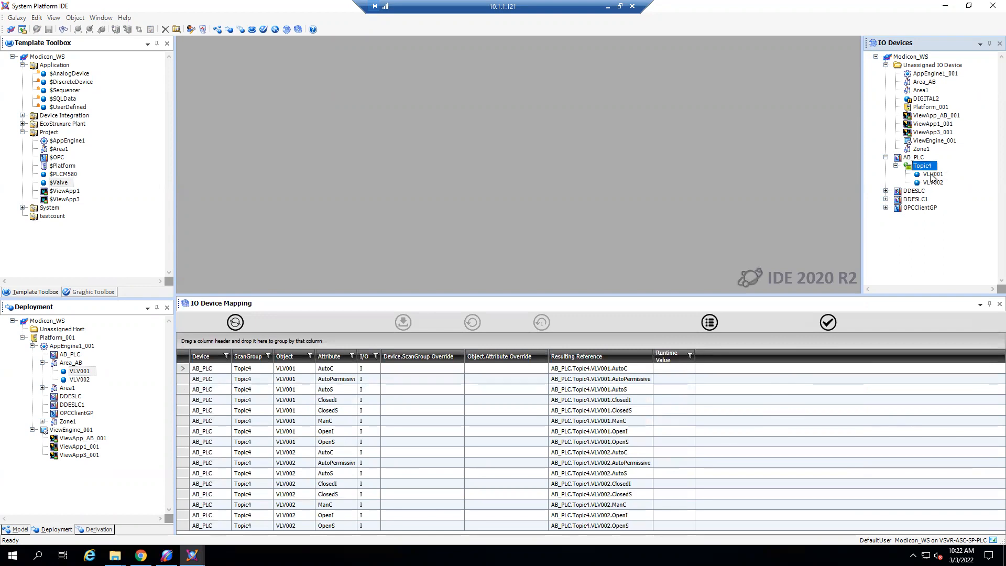
- Validate the Topic4 references in IO Device Mapping, check their runtime values, and shrink the mapping list again
click(828, 322)
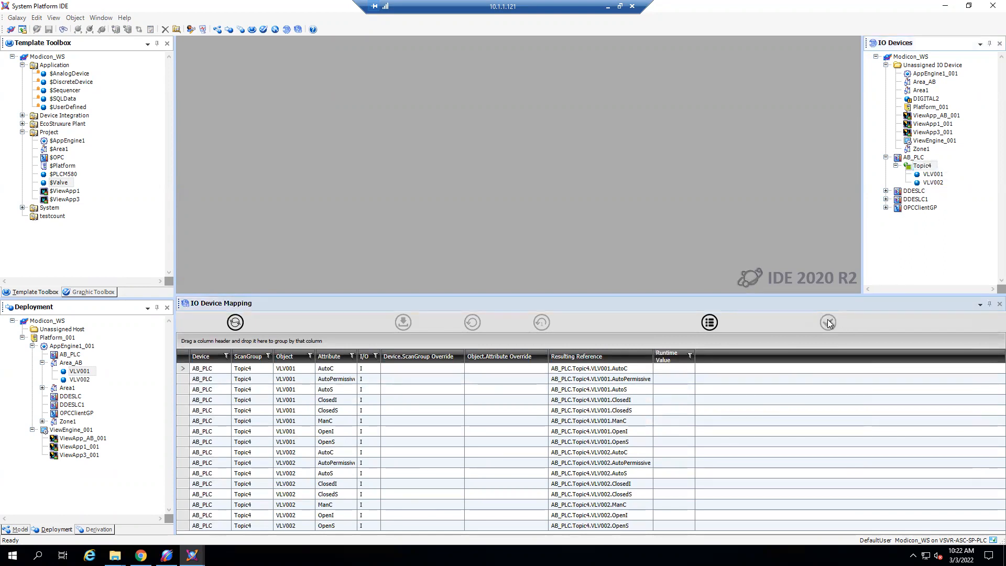
click(827, 322)
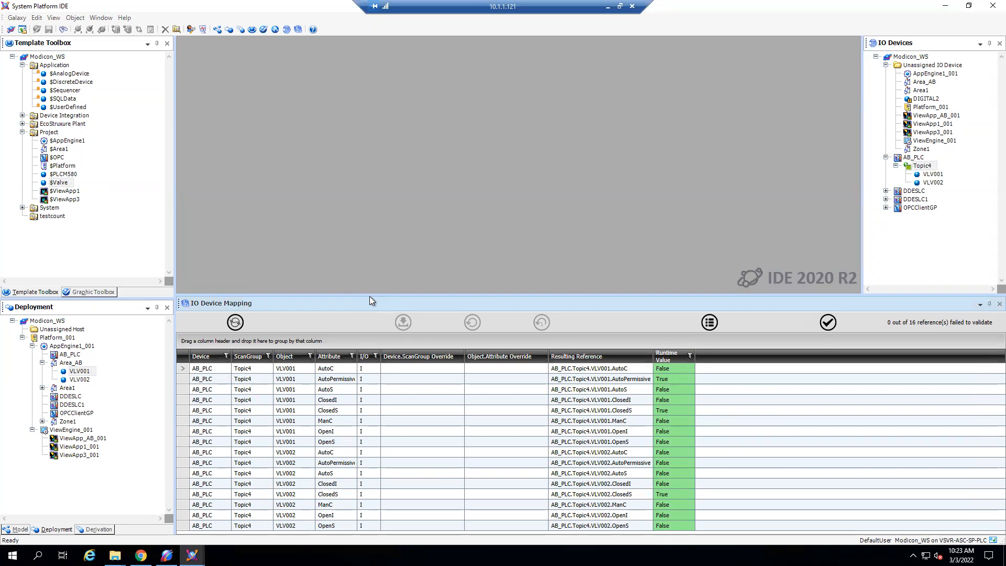
drag(370, 297, 370, 416)
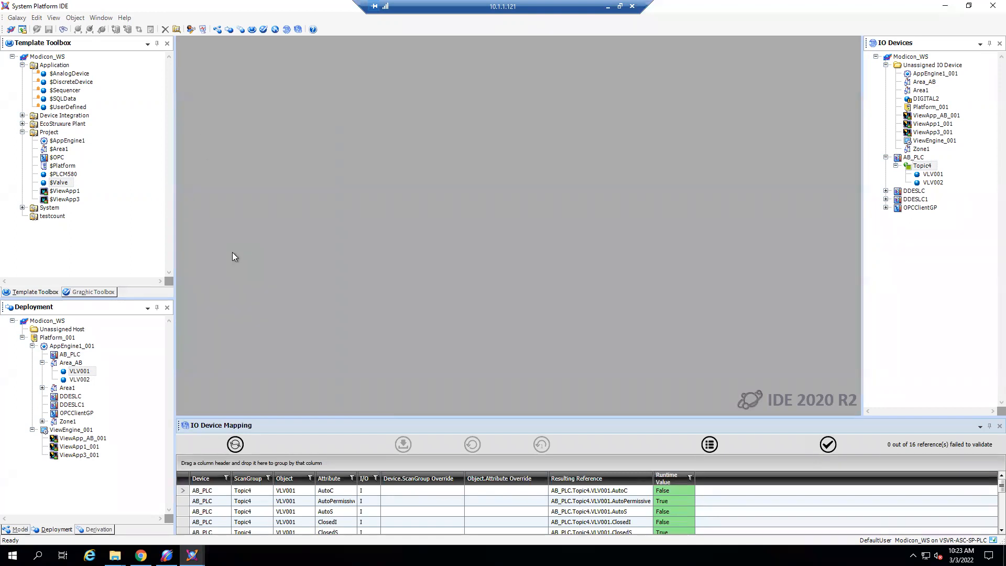
- Show the graphic toolbox and inspect which kinds of new graphics can be created in the Project toolset
click(92, 293)
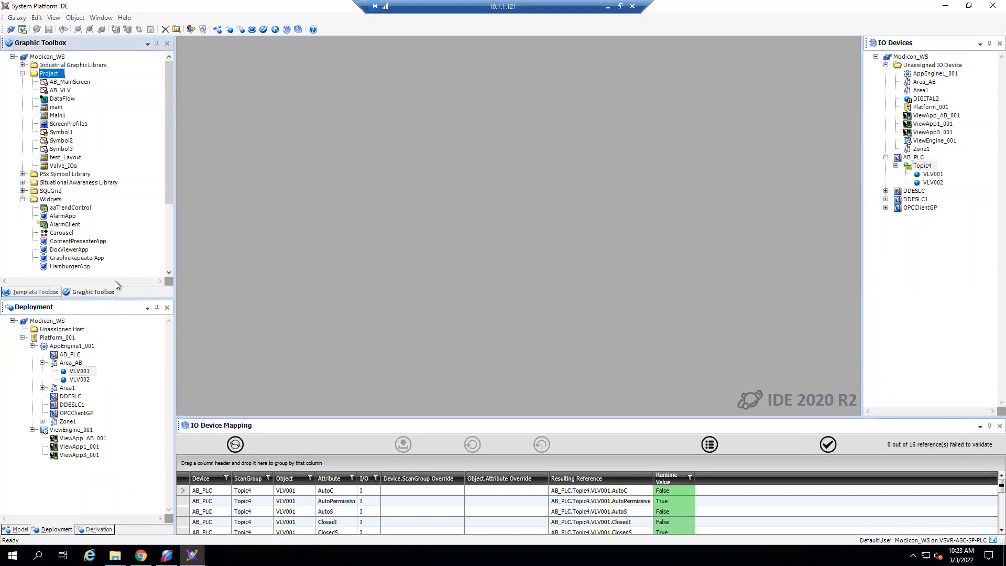
right_click(56, 75)
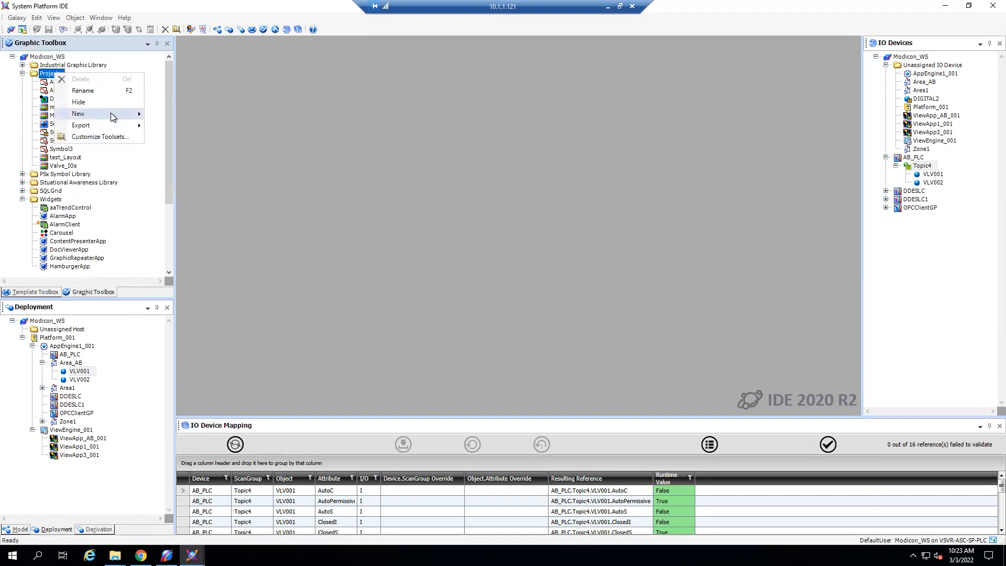
mouse_move(115, 115)
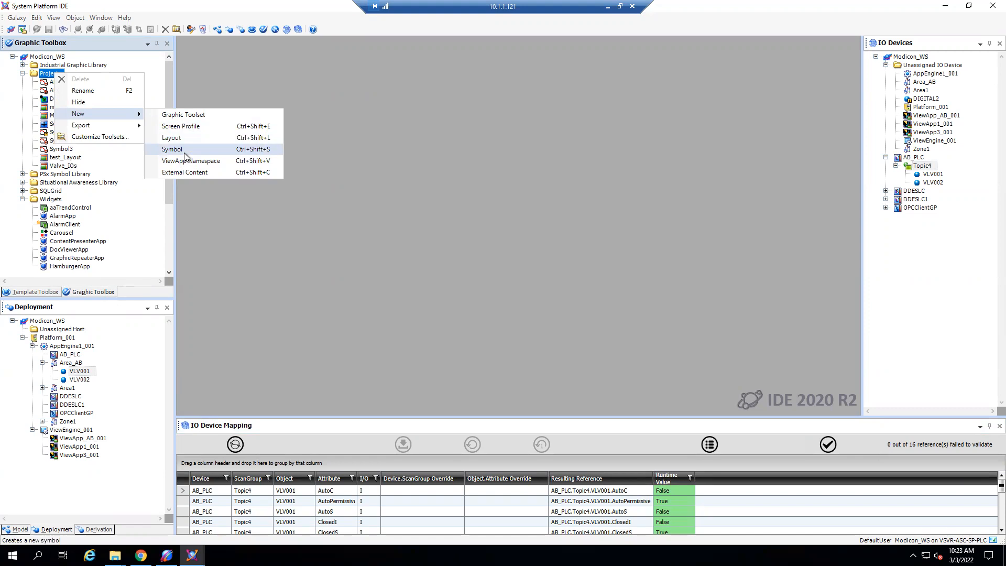
click(252, 216)
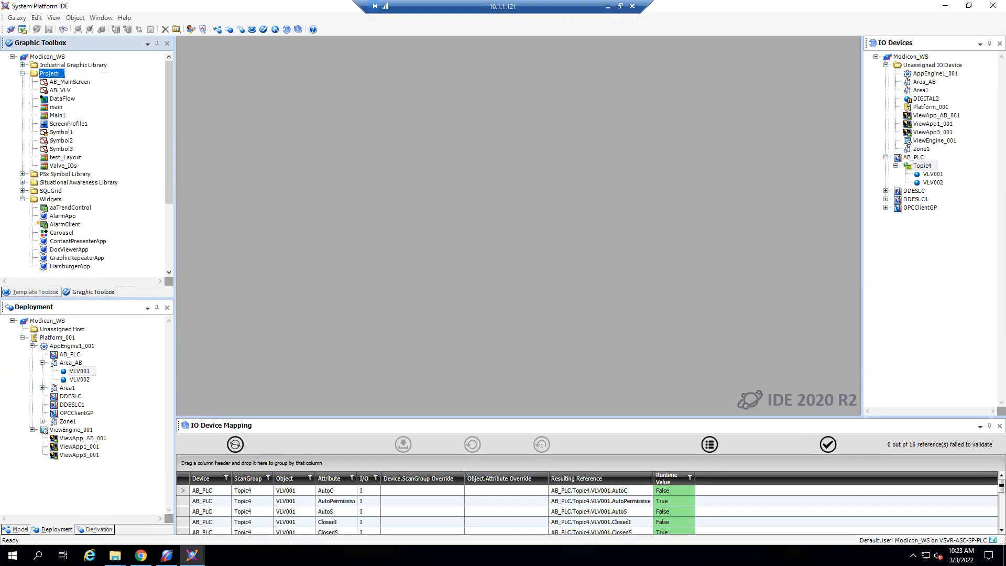
- Open ScreenProfile1, review its Primary screen's orientation, resolution and taskbar settings, and close the profile
double_click(79, 124)
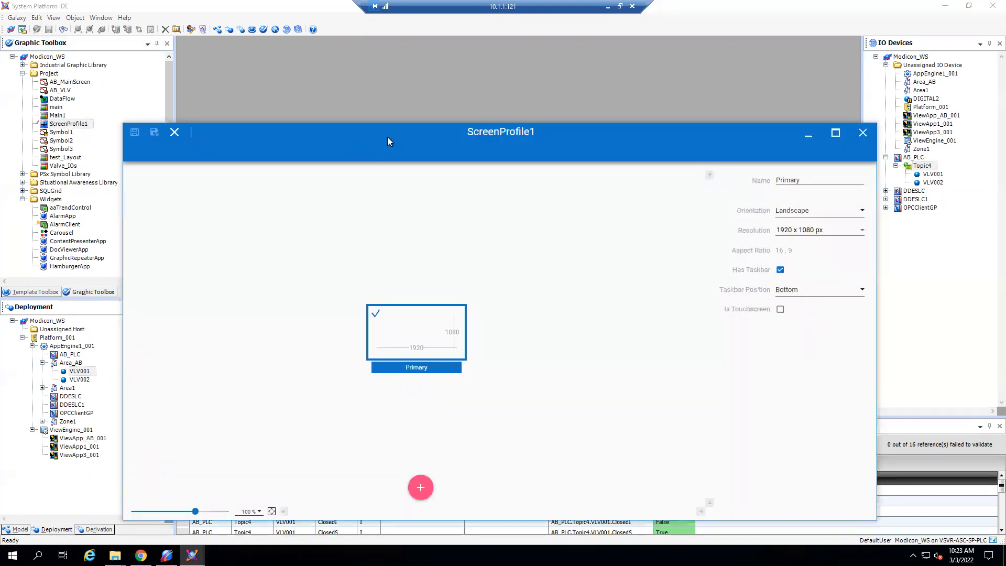
drag(388, 136, 373, 90)
scroll(419, 309, up, 5)
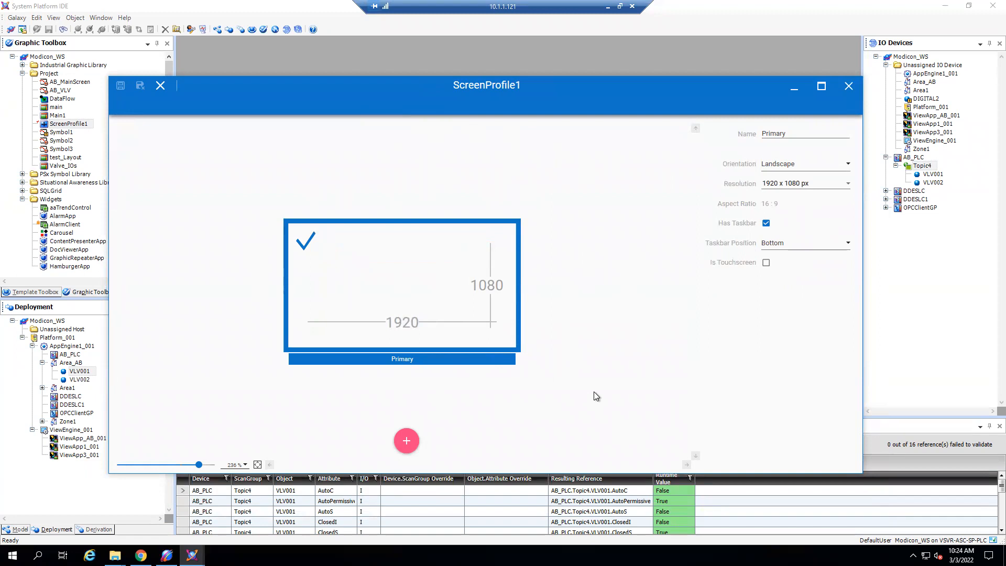
click(845, 90)
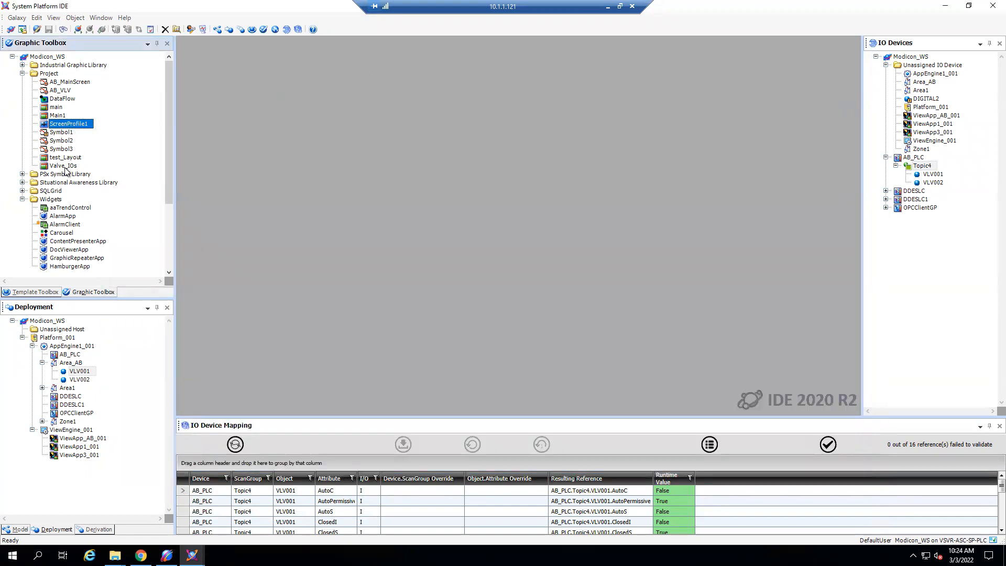
- Point out the creation options of the Project toolset again and open the Valve_IOs layout for editing
mouse_move(65, 168)
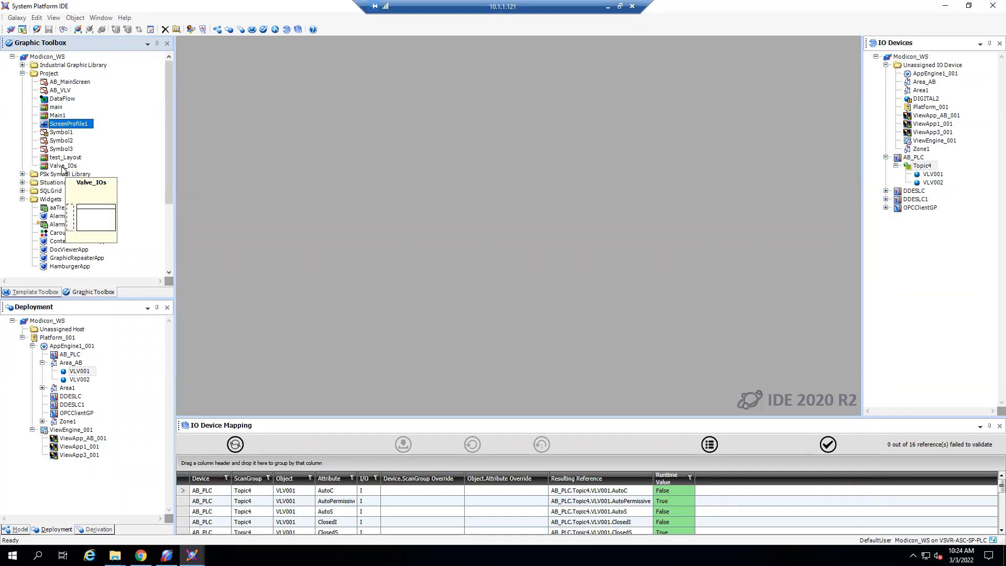
click(63, 166)
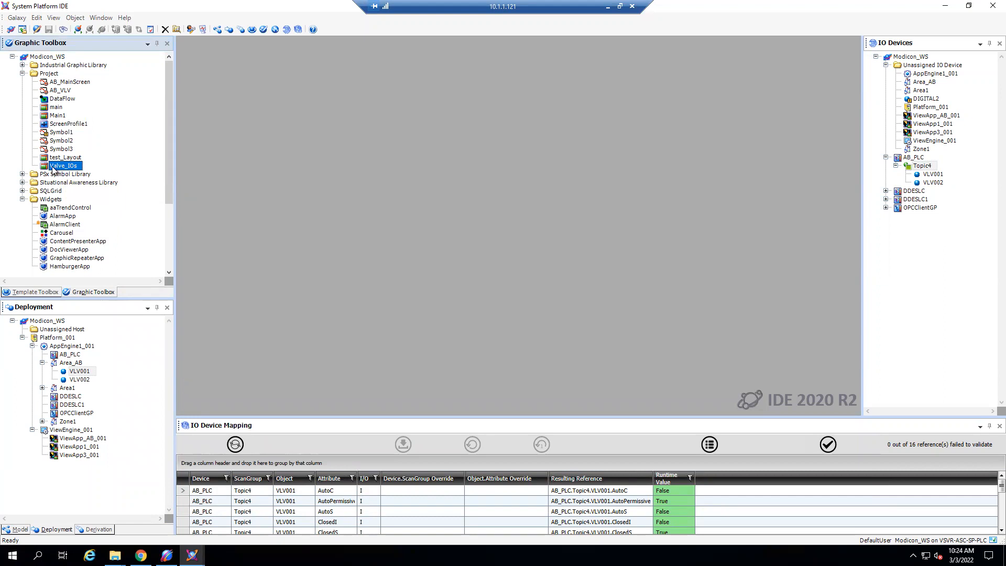
right_click(56, 75)
mouse_move(107, 114)
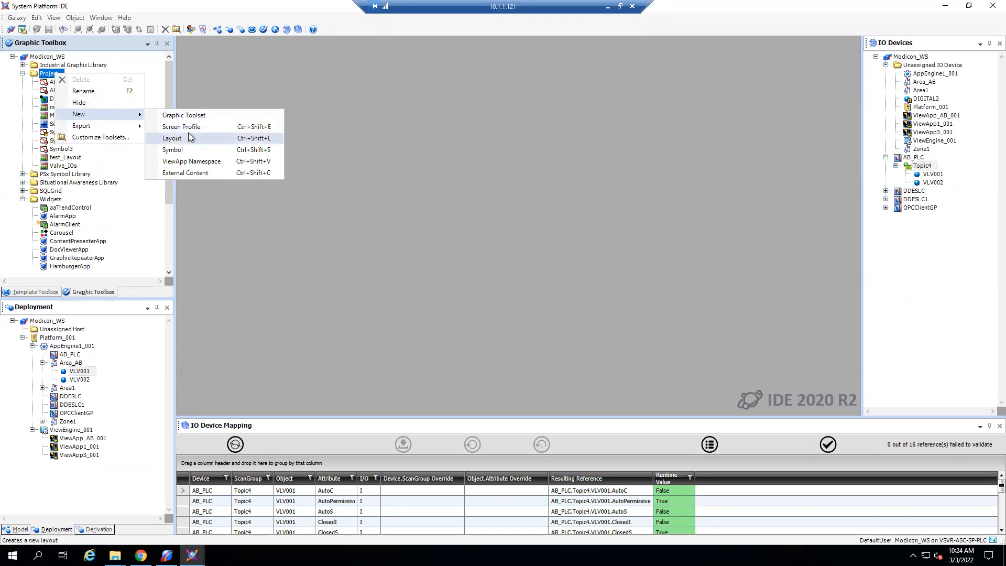
click(64, 167)
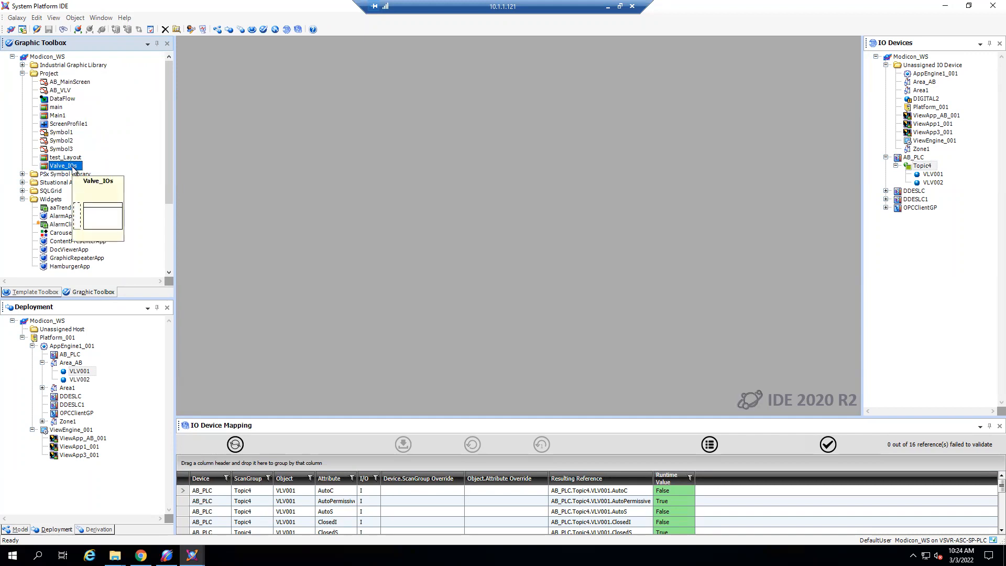
click(74, 168)
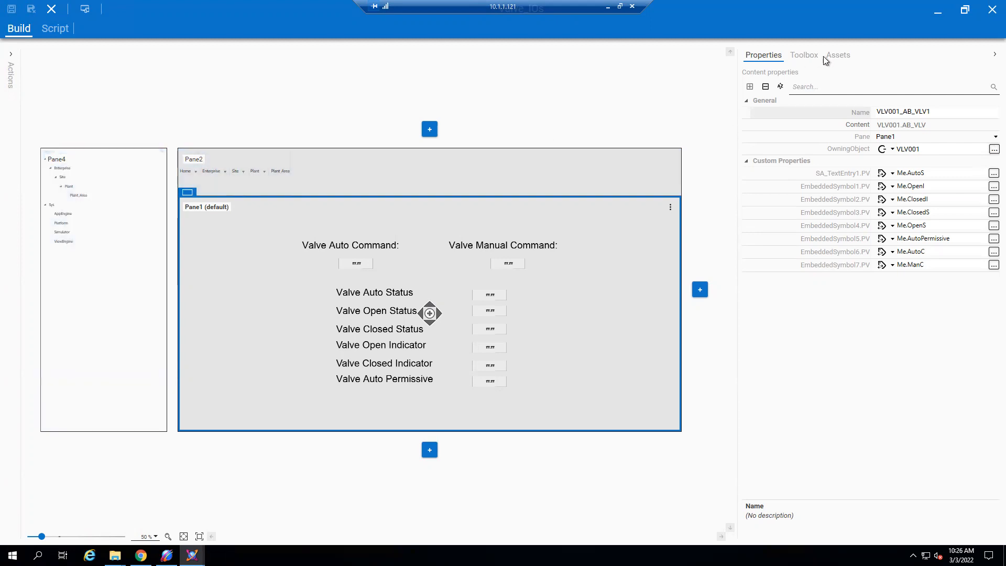
- Search the layout's content toolbox for "nav" and add a new full-height pane to the right of Pane1 and Pane2
click(804, 55)
click(818, 78)
text(nav)
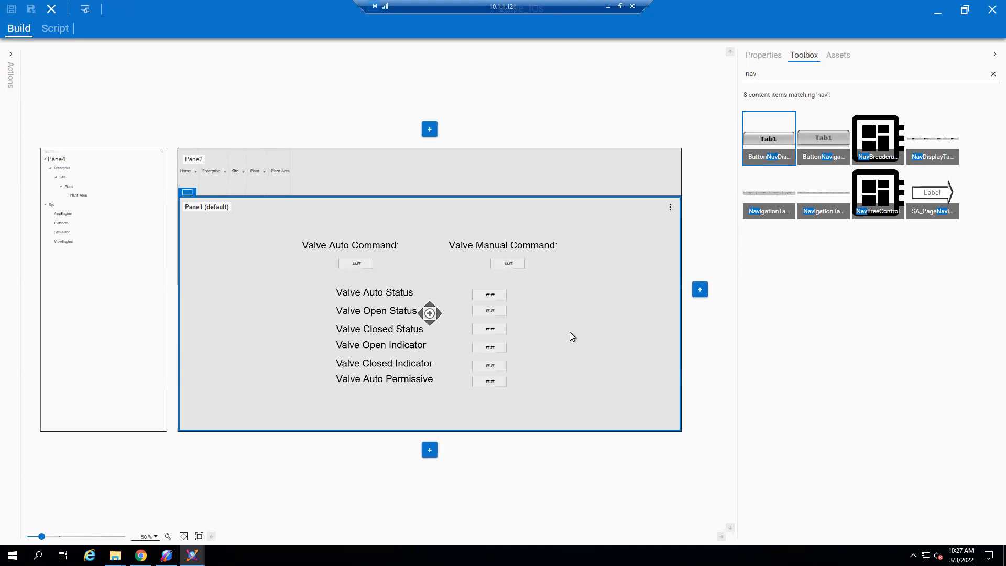
click(700, 290)
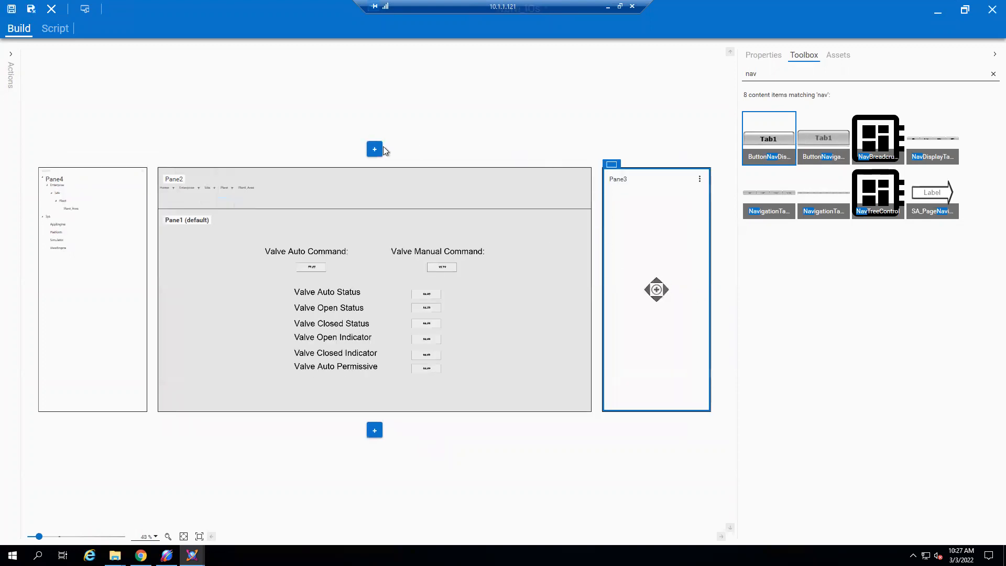
- Add a pane above Pane2 in the Valve_IOs layout and close the layout without saving
click(374, 150)
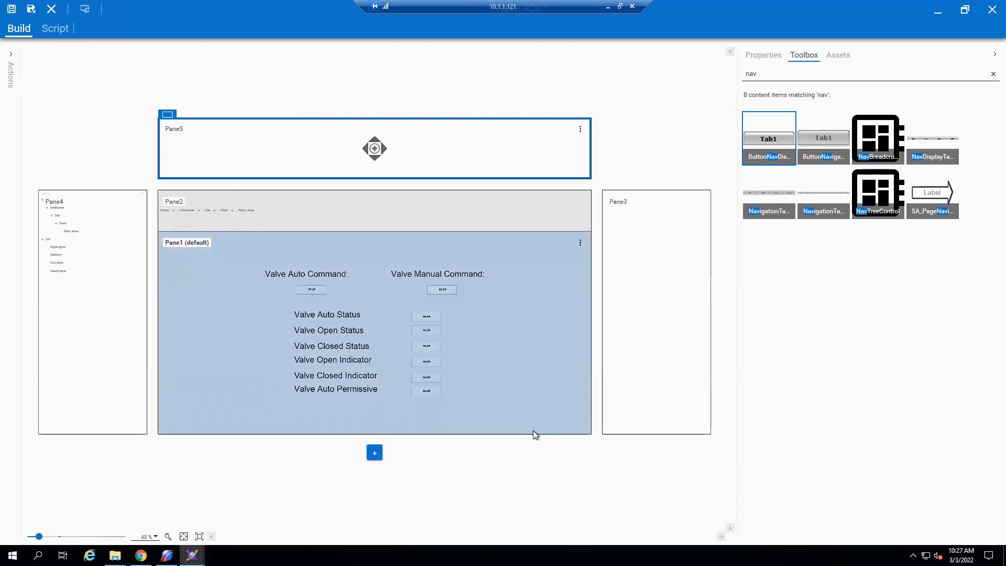
click(988, 8)
click(531, 301)
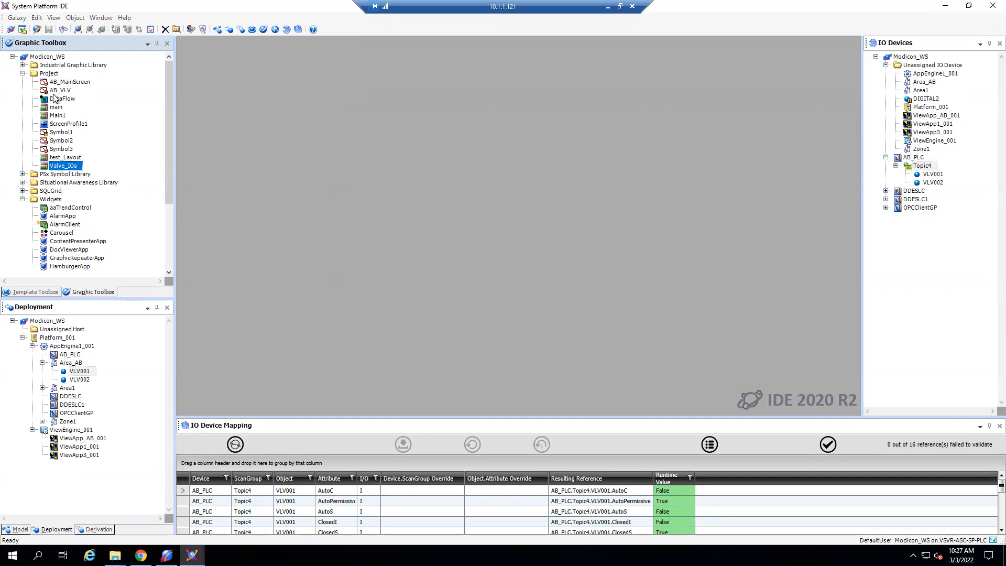
- Show that a new symbol can be created in the Project toolset without creating one
right_click(55, 74)
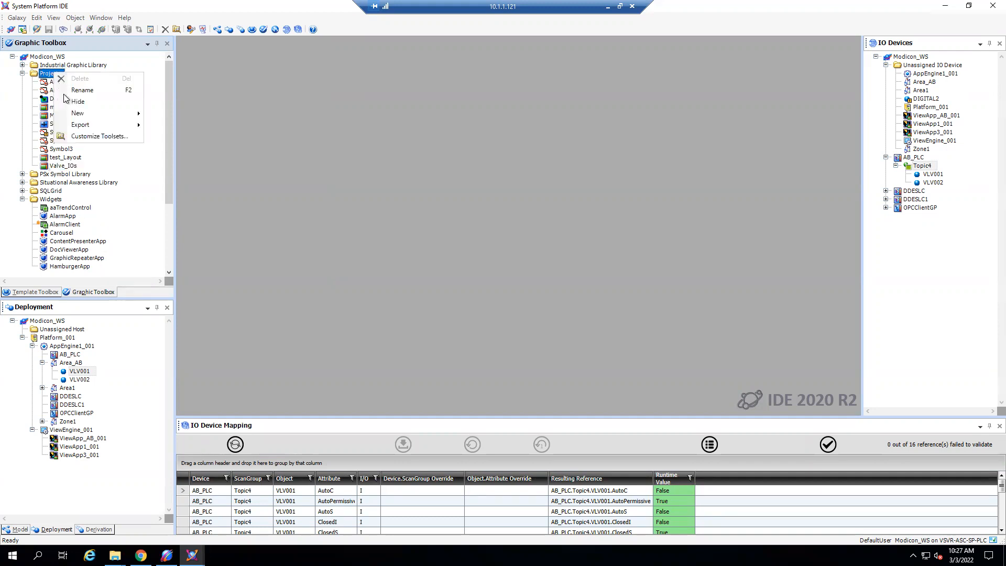
mouse_move(73, 115)
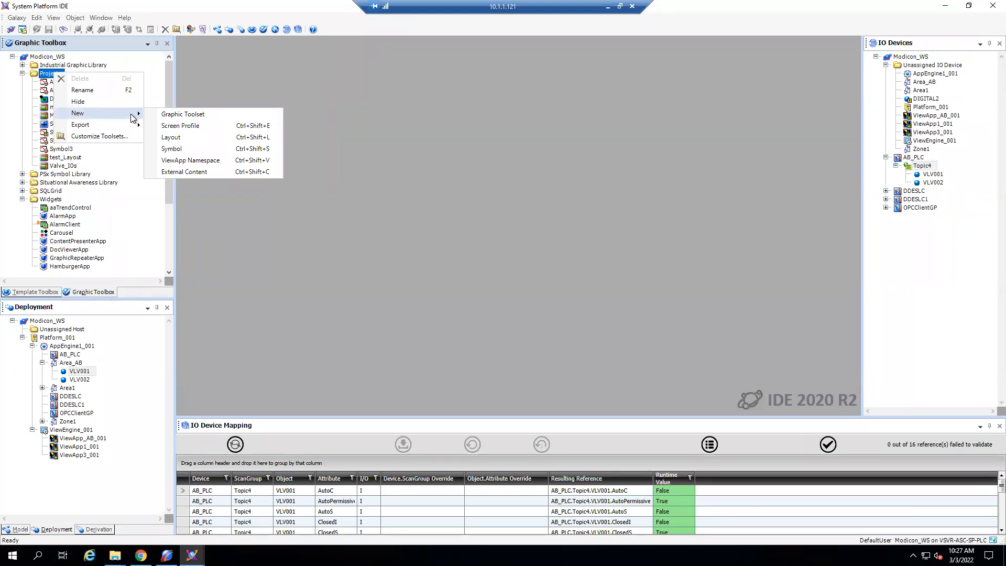
mouse_move(114, 117)
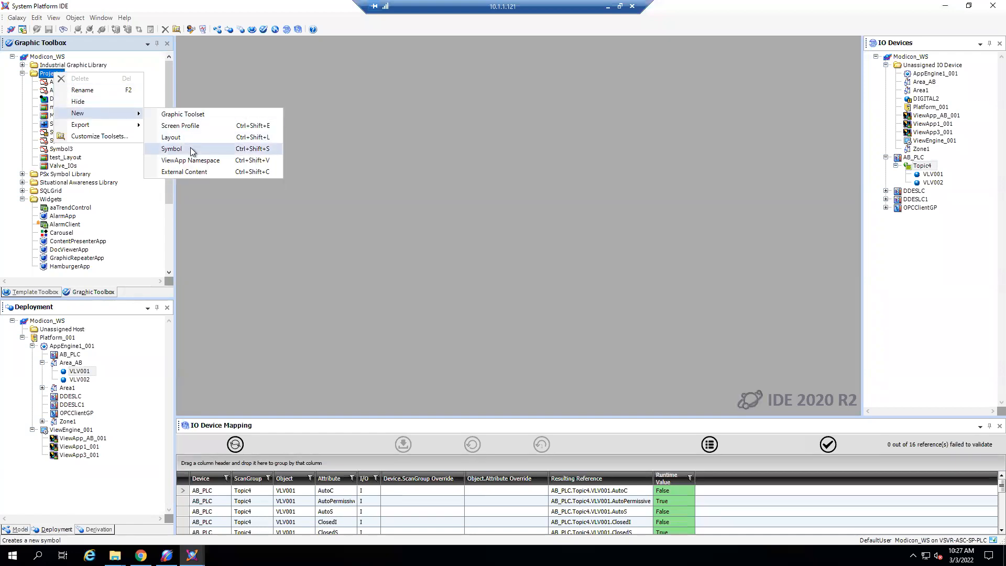
click(356, 161)
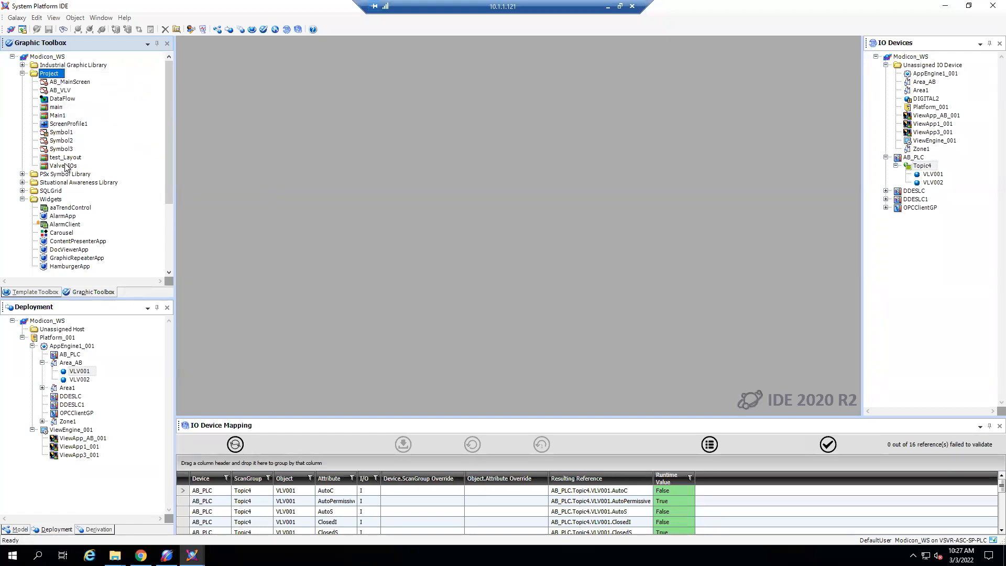
- Open the AB_VLV symbol and point out its command, status and indicator labels and the manual command's value field
double_click(67, 91)
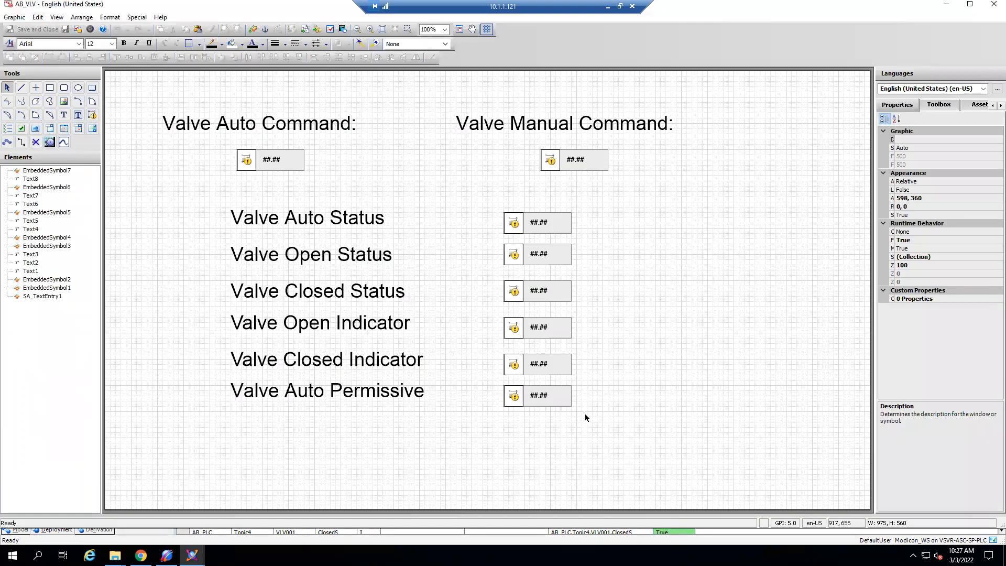
click(311, 224)
click(314, 257)
click(333, 293)
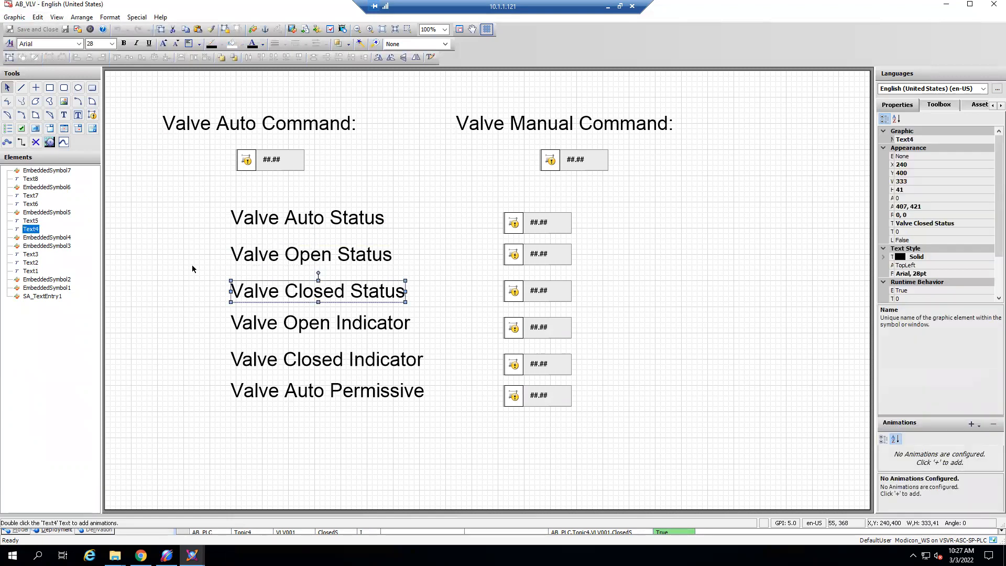
click(351, 326)
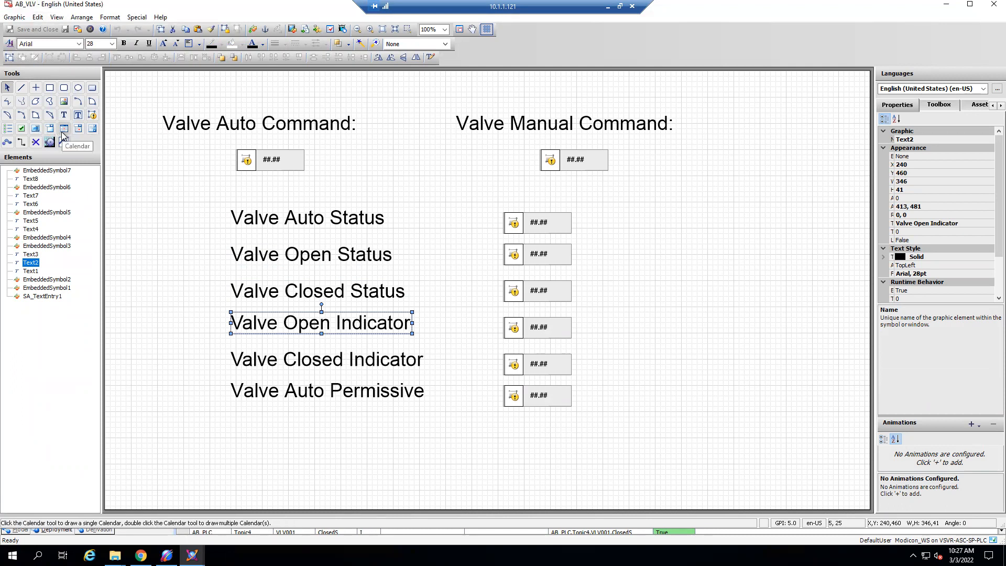
click(253, 122)
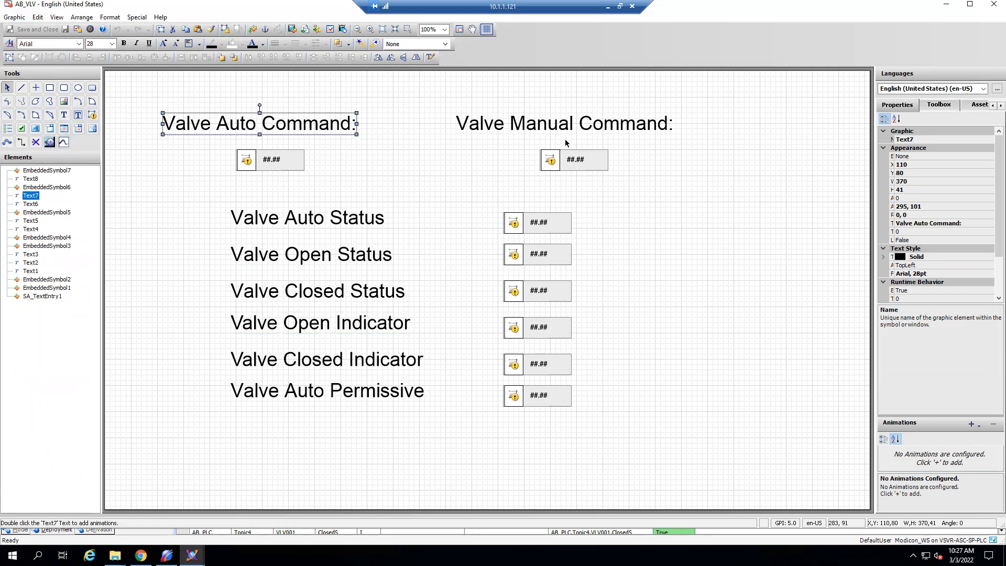
click(587, 165)
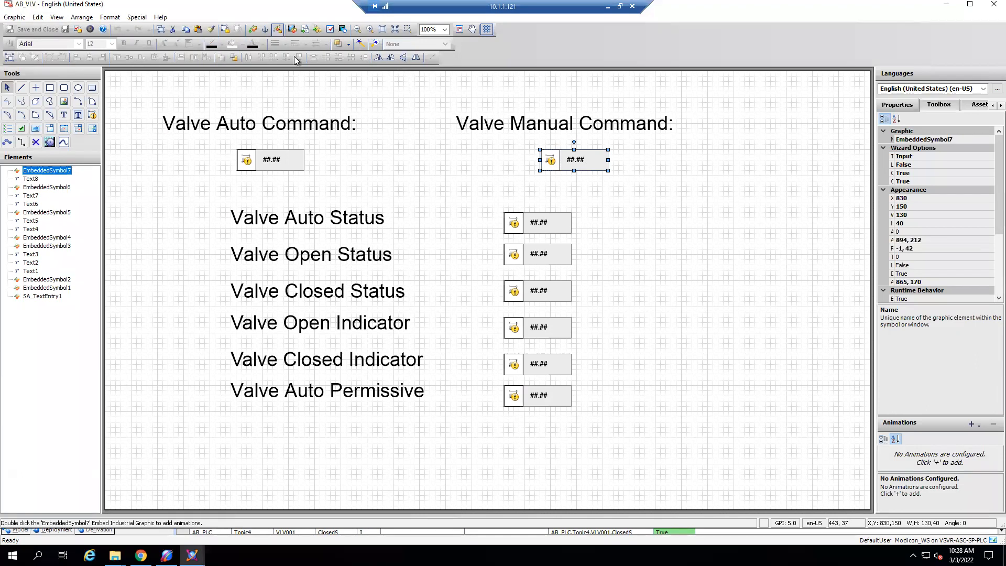
- Browse the embeddable graphics in the Situational Awareness Library and close the Galaxy Browser without embedding anything
click(253, 30)
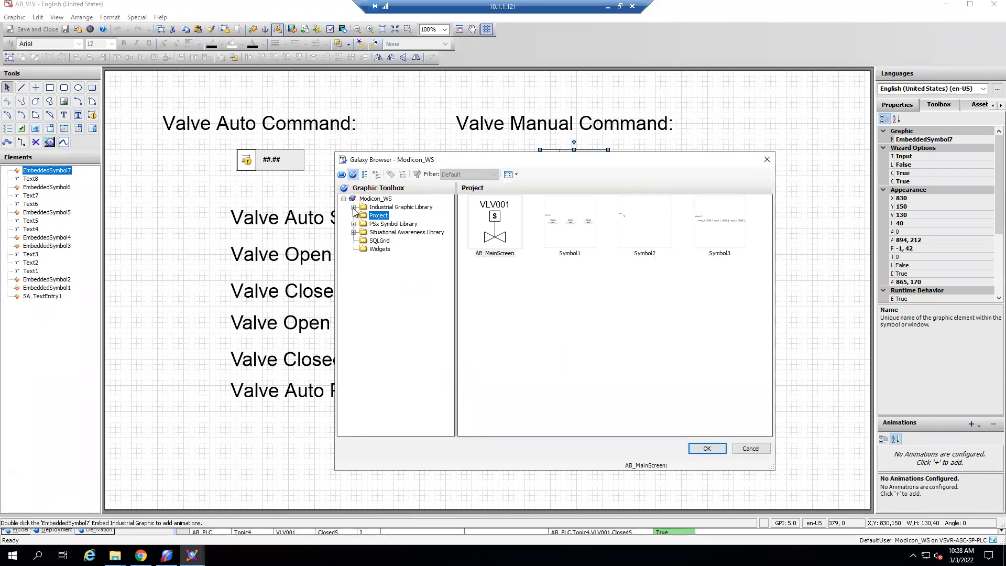
click(353, 232)
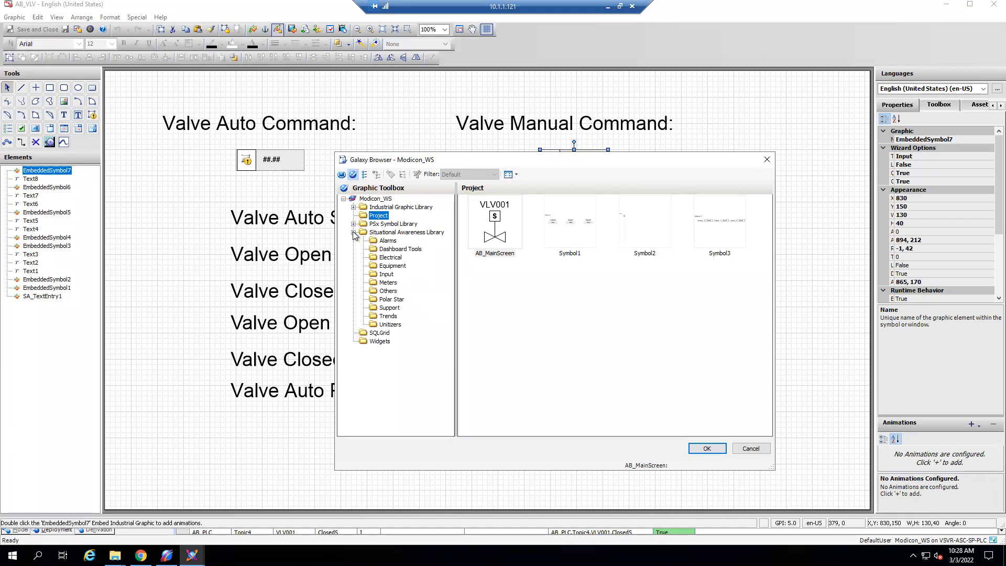
click(388, 234)
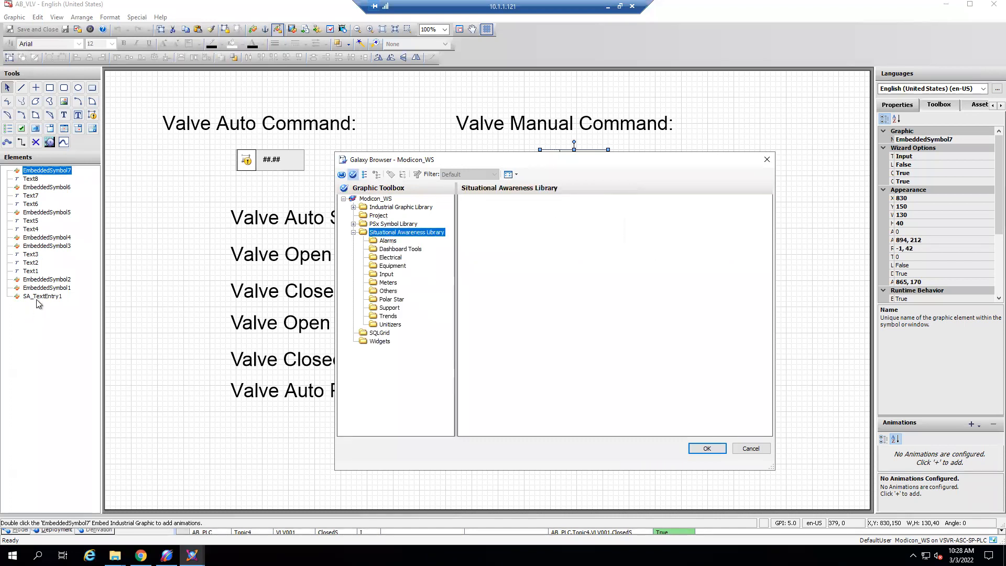
click(766, 160)
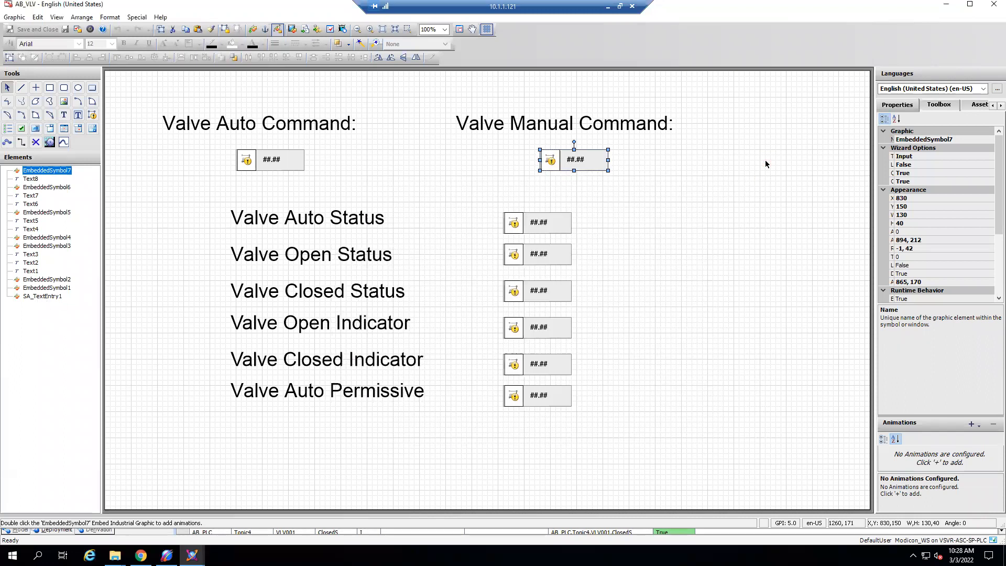
- Examine the PV custom property's default value reference for the Valve Manual Command field and cancel the editor
right_click(598, 167)
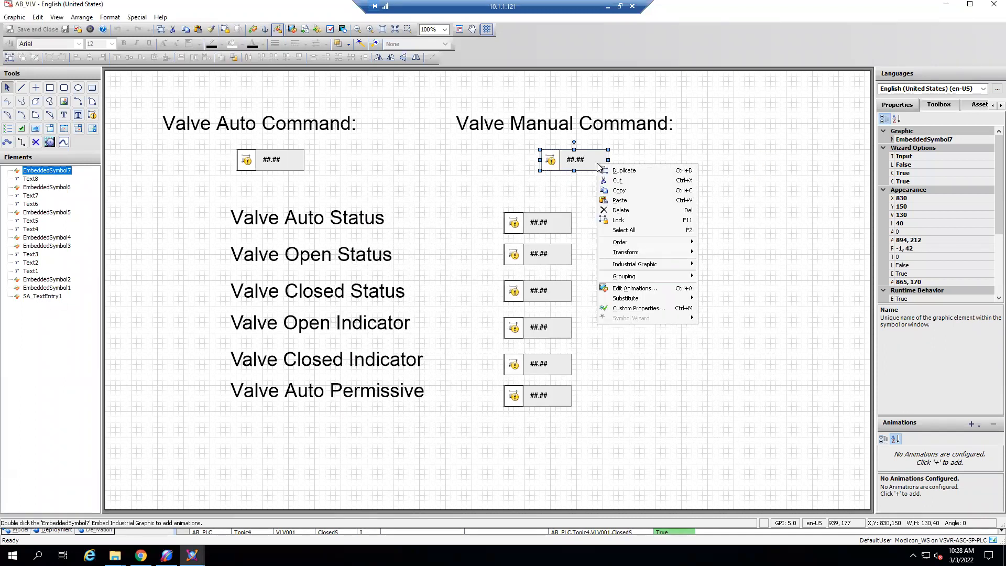
click(653, 308)
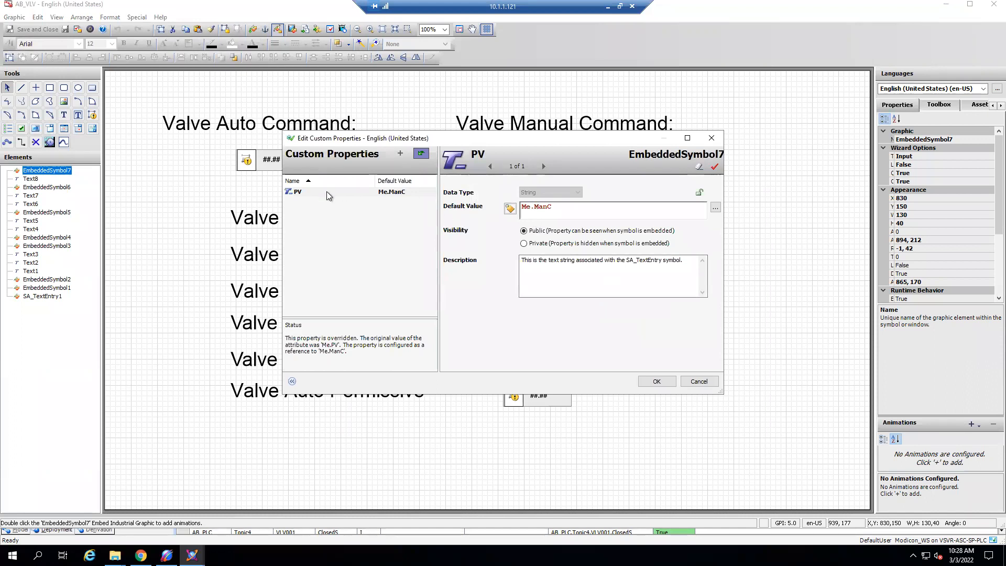
click(539, 209)
drag(535, 207, 517, 208)
click(699, 381)
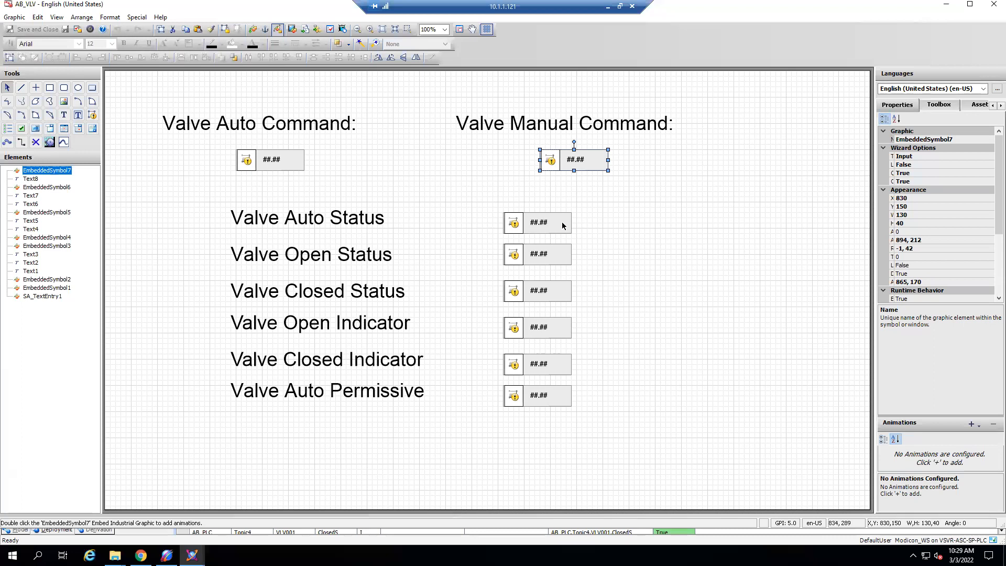
- Examine the PV custom property of the Valve Auto Status field, cancel the editor and close the AB_VLV symbol
right_click(554, 222)
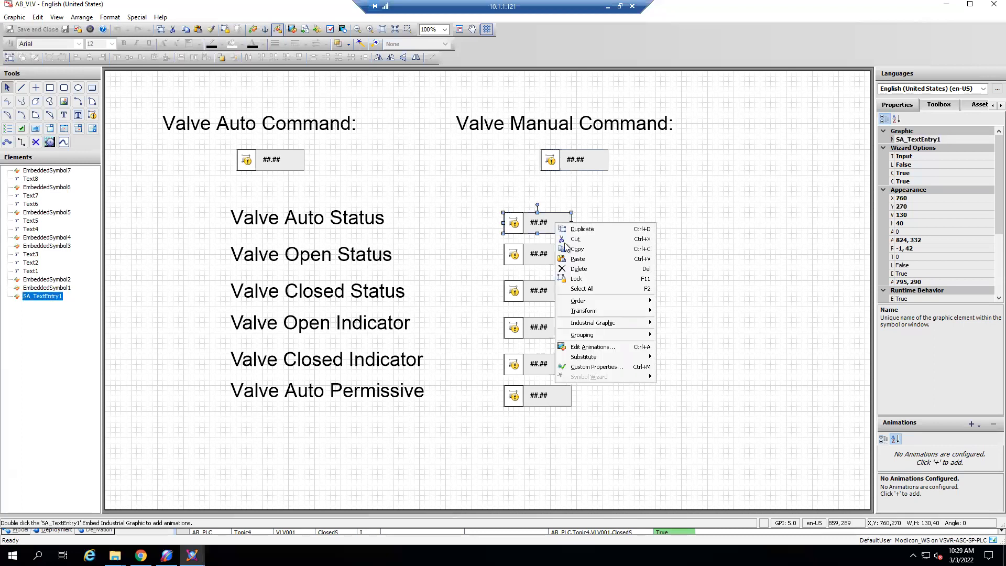
click(581, 367)
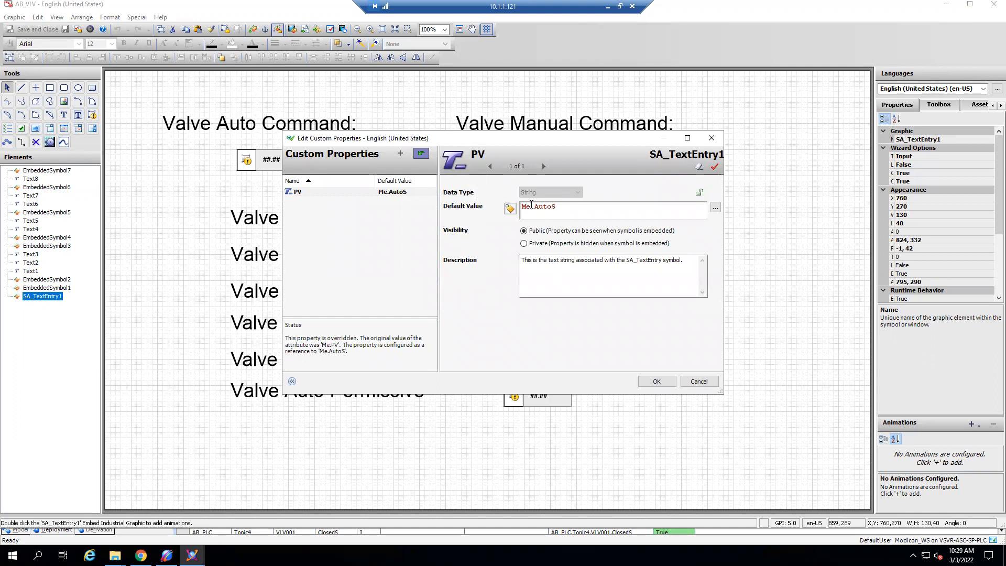
click(702, 379)
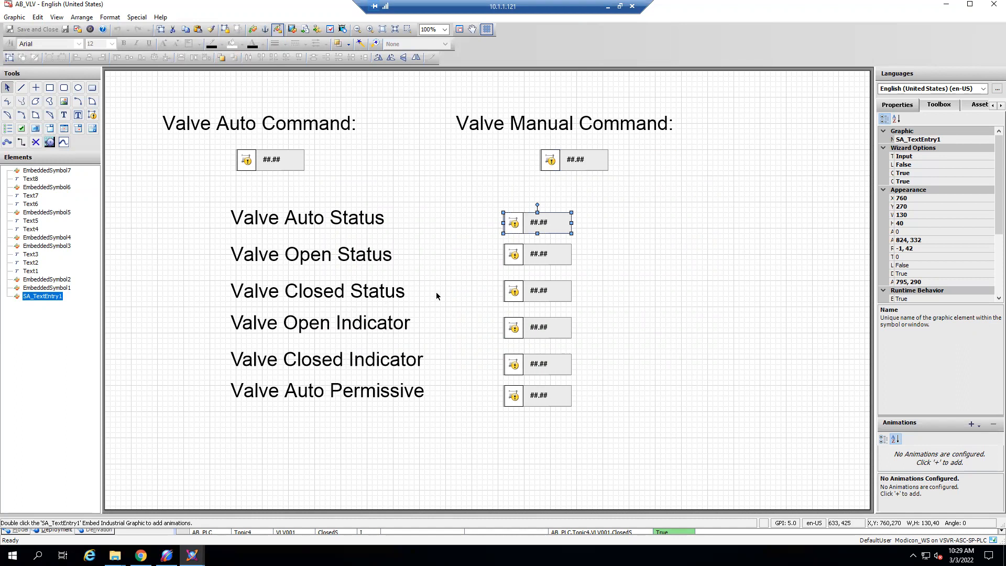
click(362, 222)
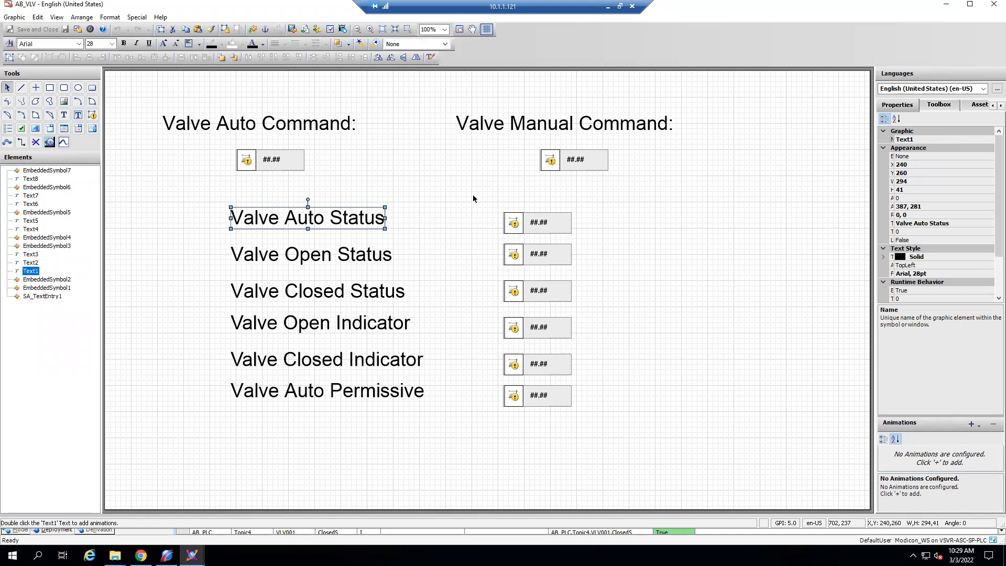
click(988, 10)
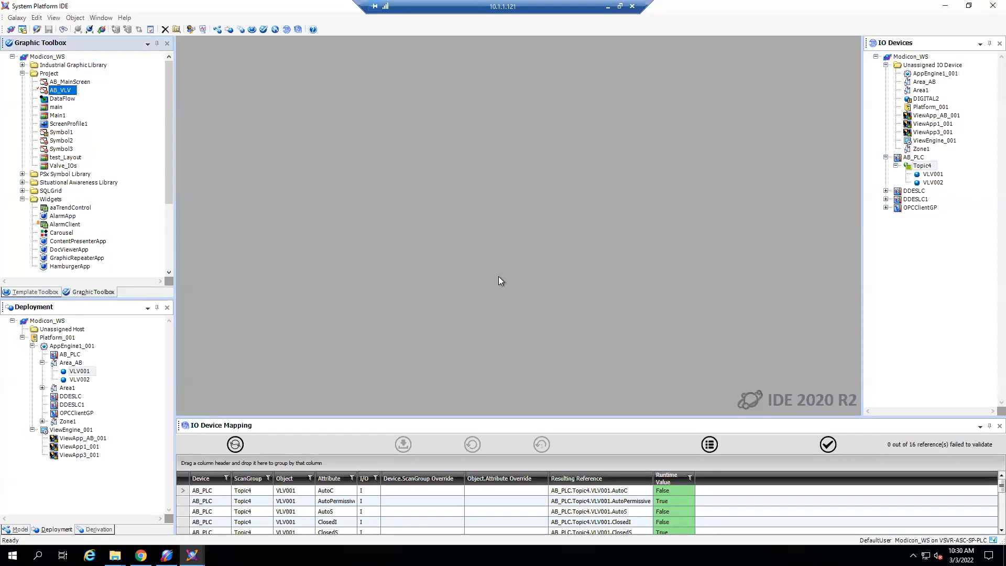
- Open the $Valve template from the Project toolset, preview its linked AB_VLV graphic and close the template
click(47, 292)
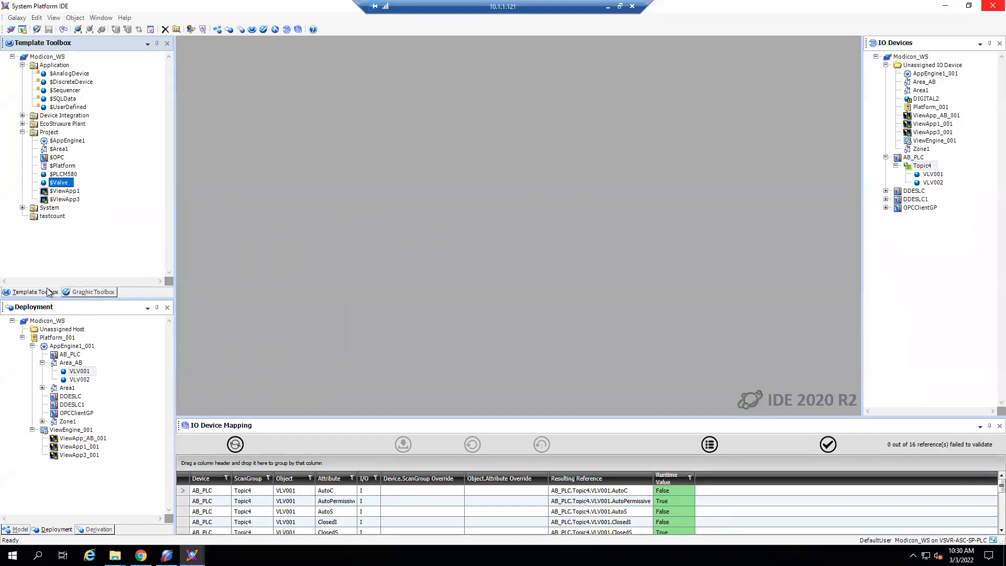
double_click(61, 183)
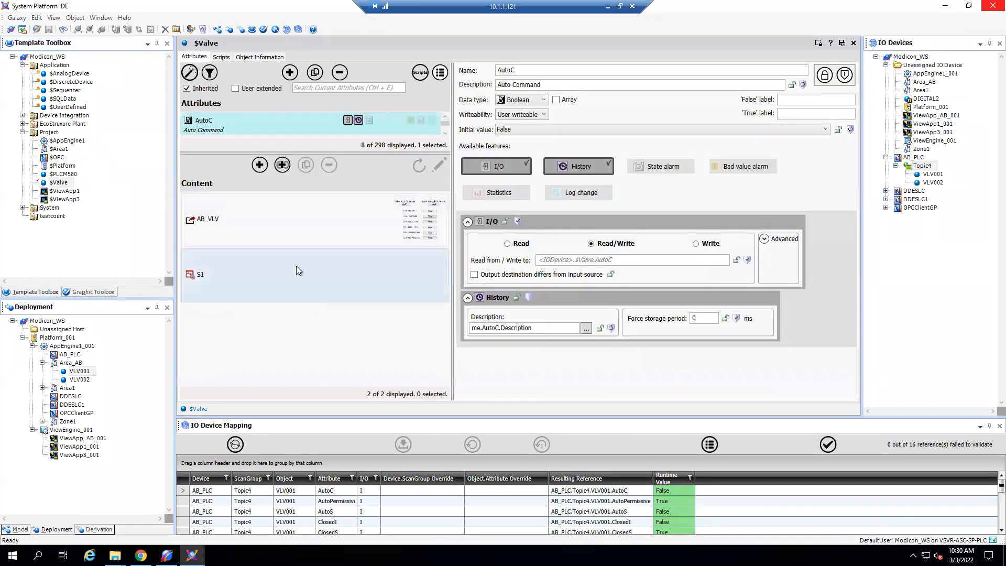
click(300, 233)
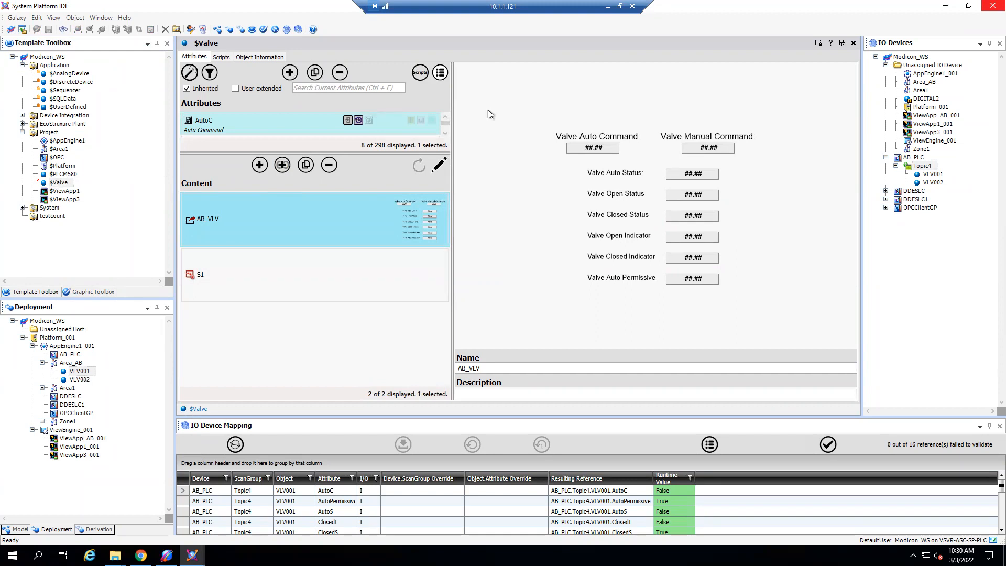
click(854, 43)
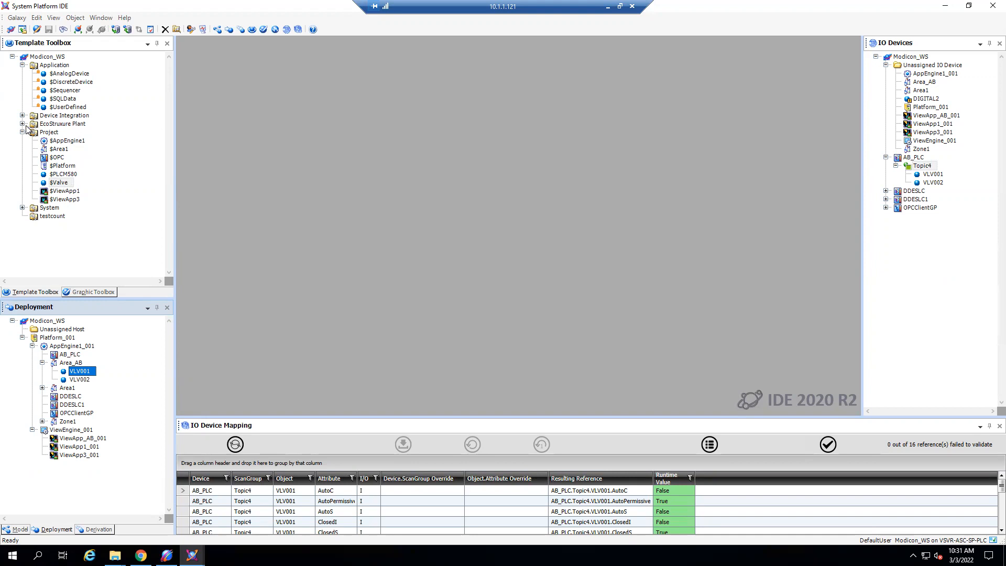
- Expand the System toolset and inspect which new objects can be created from the $ViewApp template
click(23, 209)
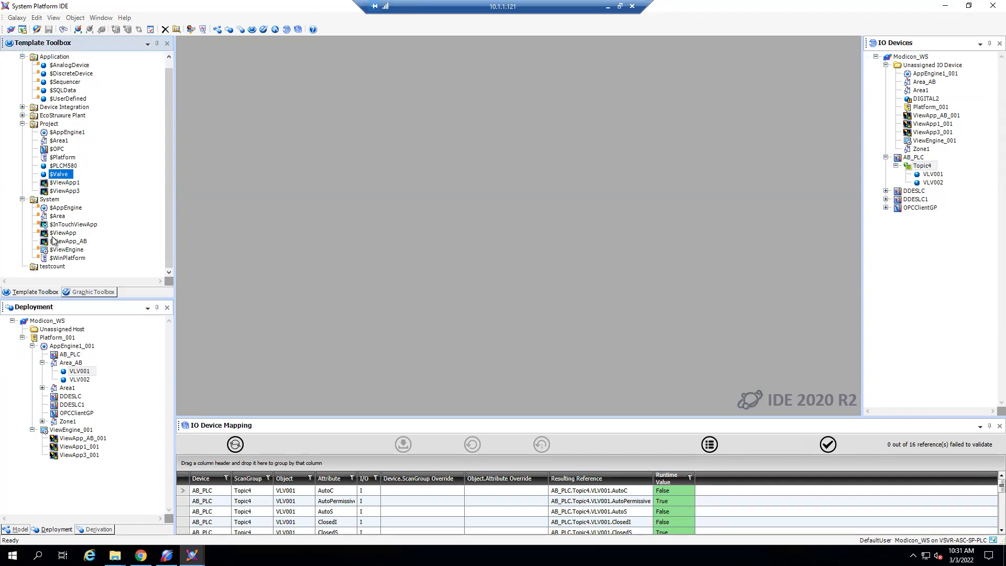
click(63, 234)
right_click(63, 235)
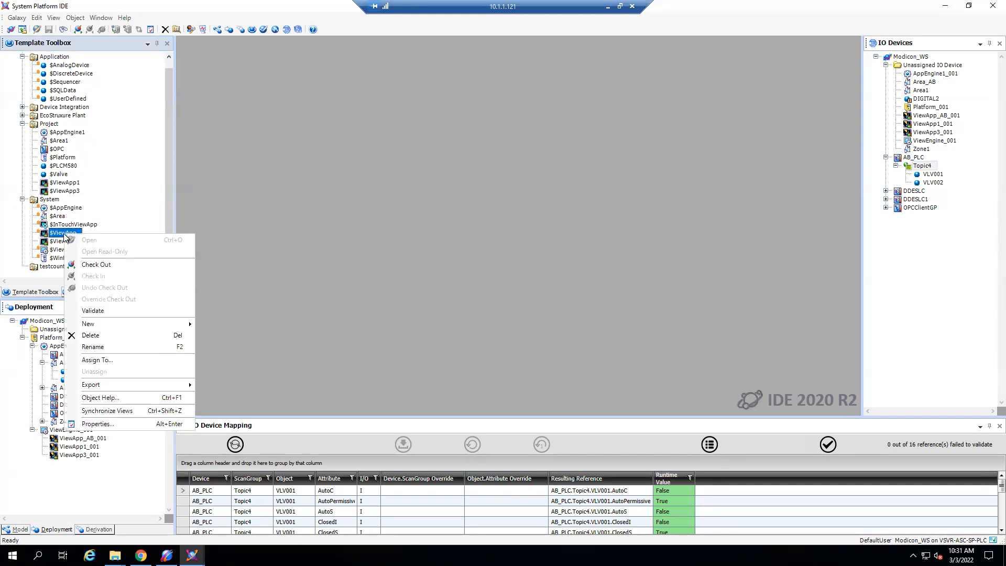
mouse_move(154, 325)
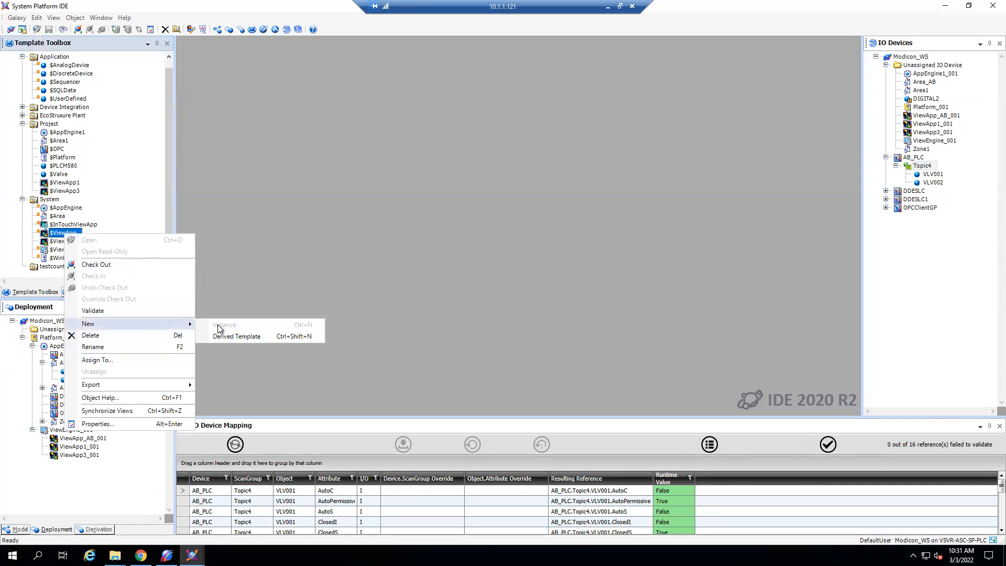
click(276, 162)
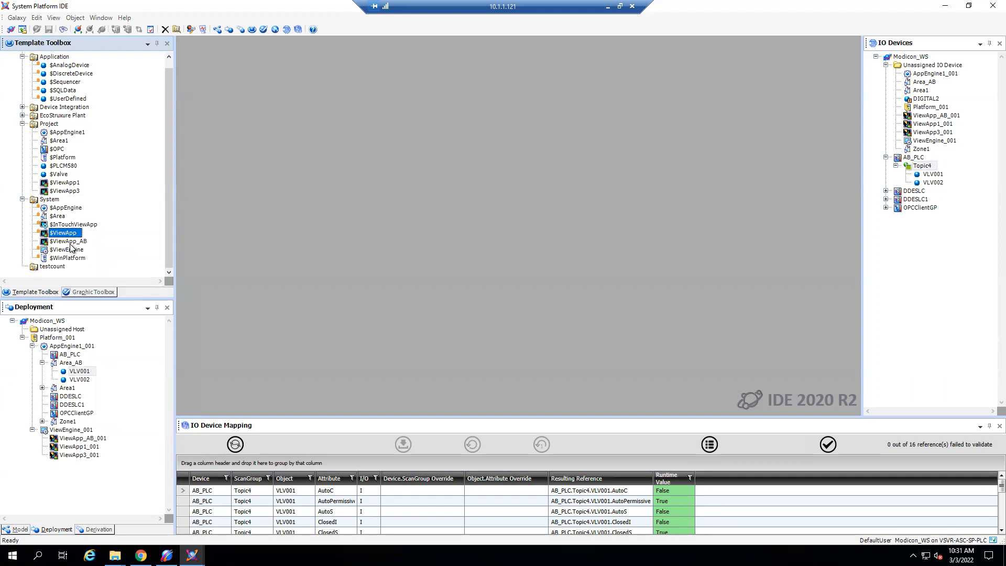
- Open the $ViewApp_AB template, review its screen profile, Valve_IOs layout and pane contents, and close it
click(69, 242)
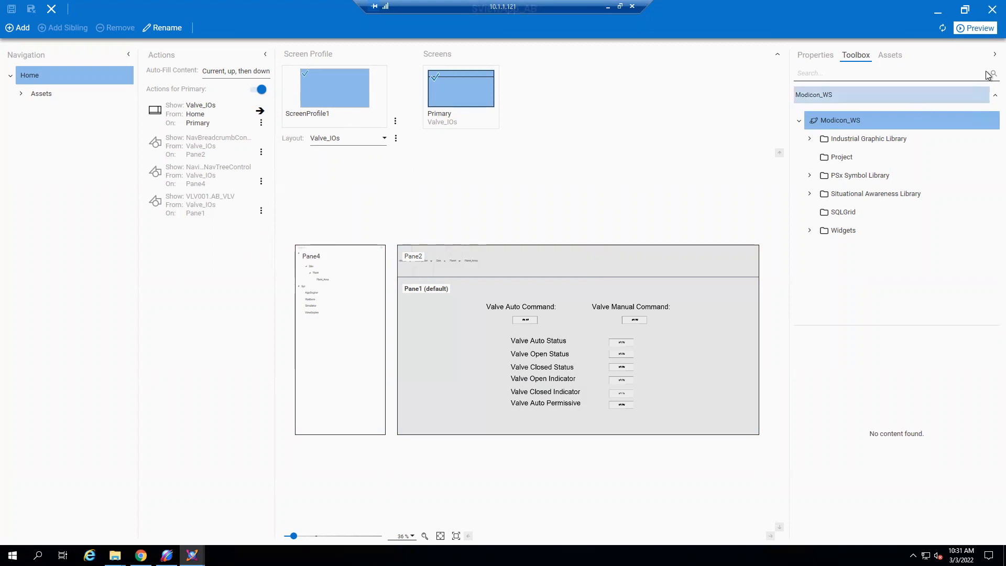
click(988, 10)
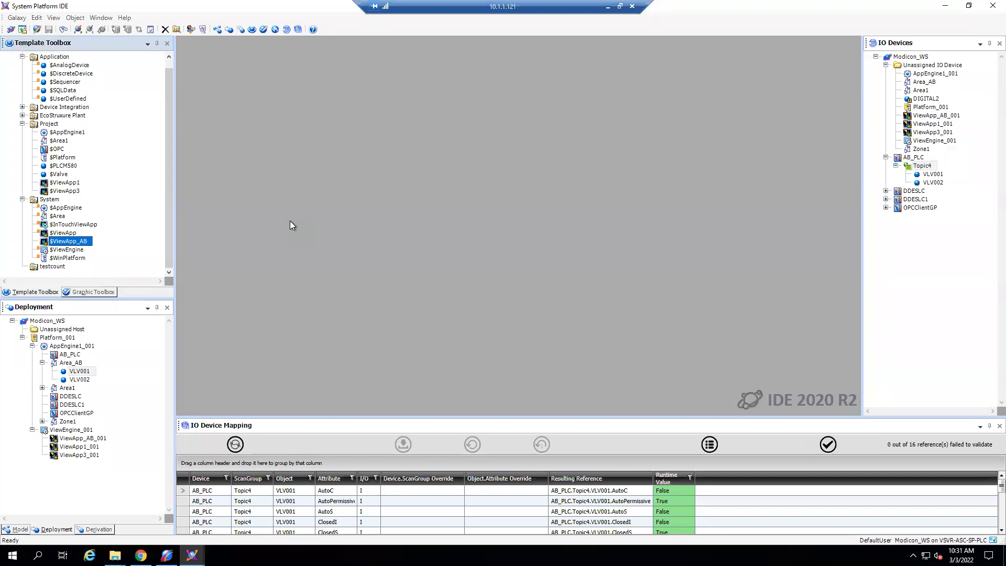
- Check the instance creation option of the $ViewApp_AB template and point out ViewApp_AB_001 in the deployment tree
right_click(78, 245)
mouse_move(111, 332)
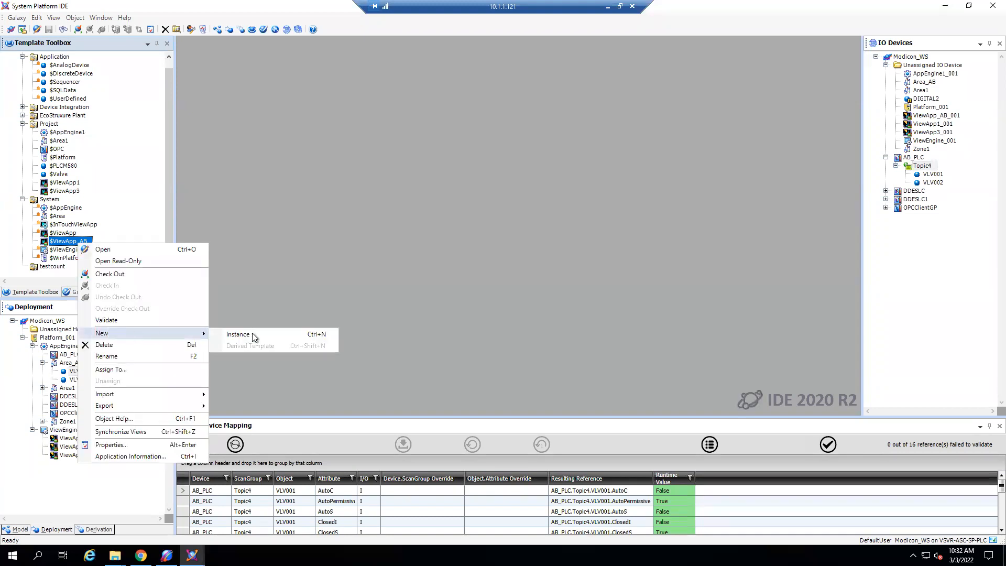
click(110, 486)
click(98, 440)
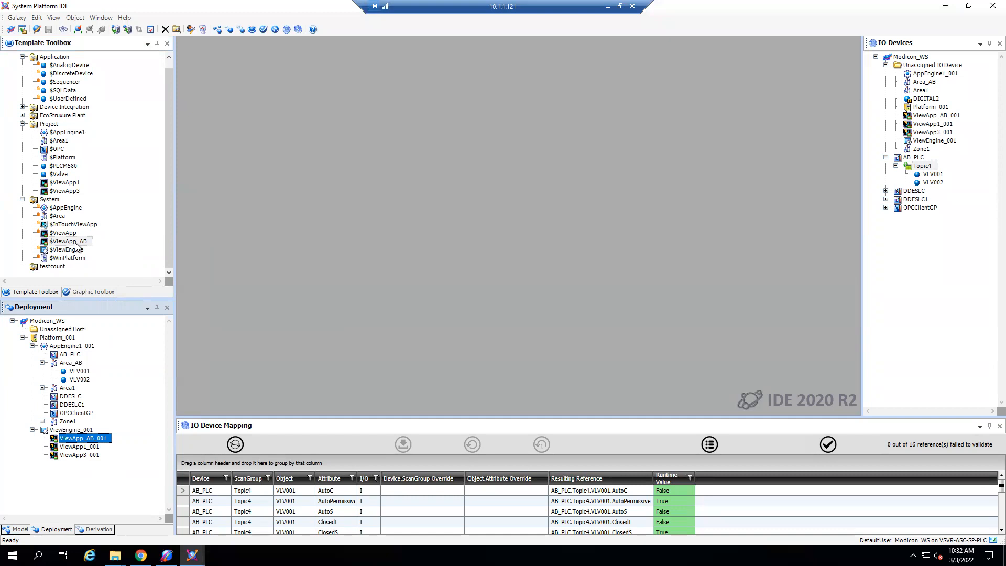
- Deploy ViewApp_AB_001 with the Deploy Changes option and an On Scan initial state, and dismiss the finished deployment report
right_click(95, 438)
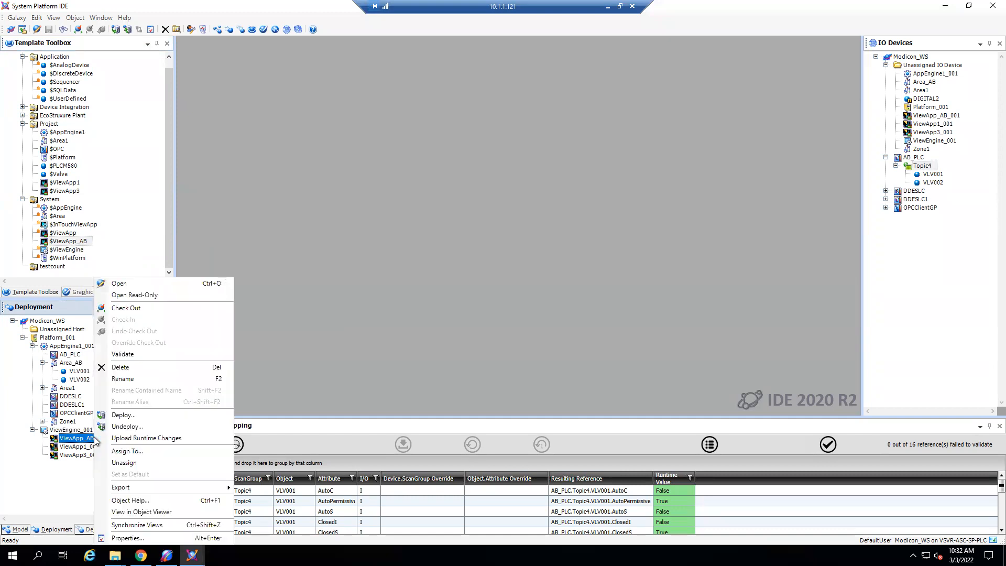
click(140, 414)
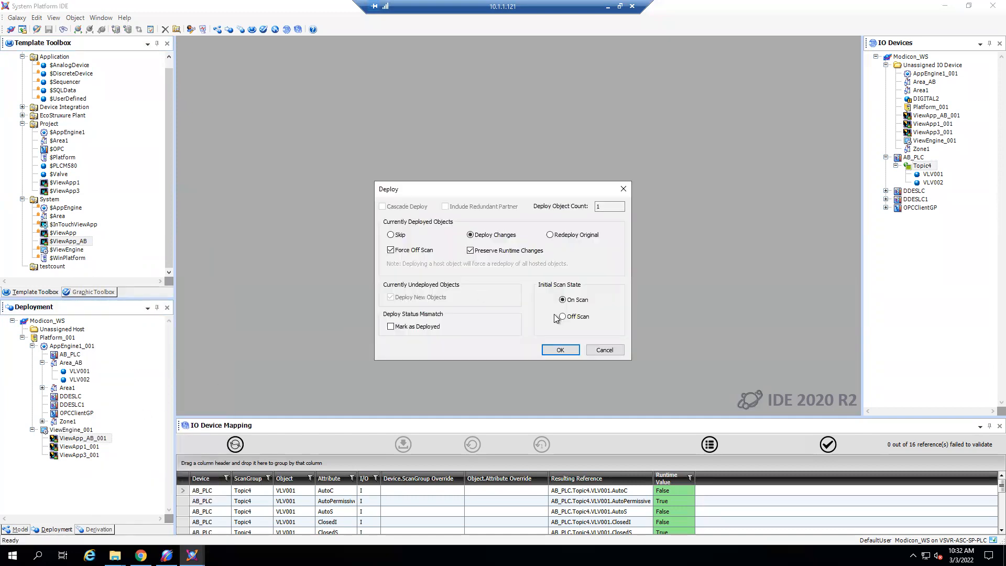
click(560, 350)
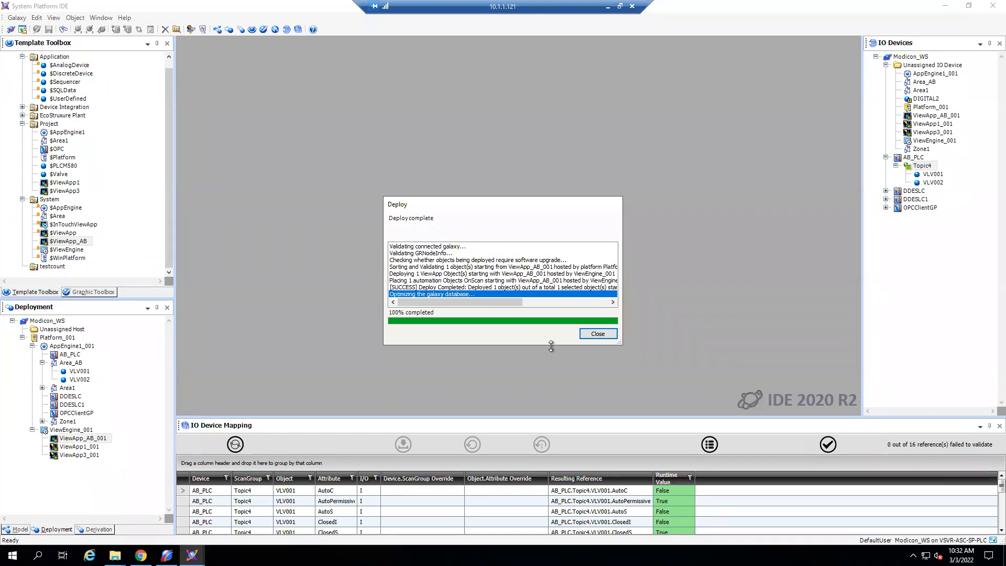
click(593, 333)
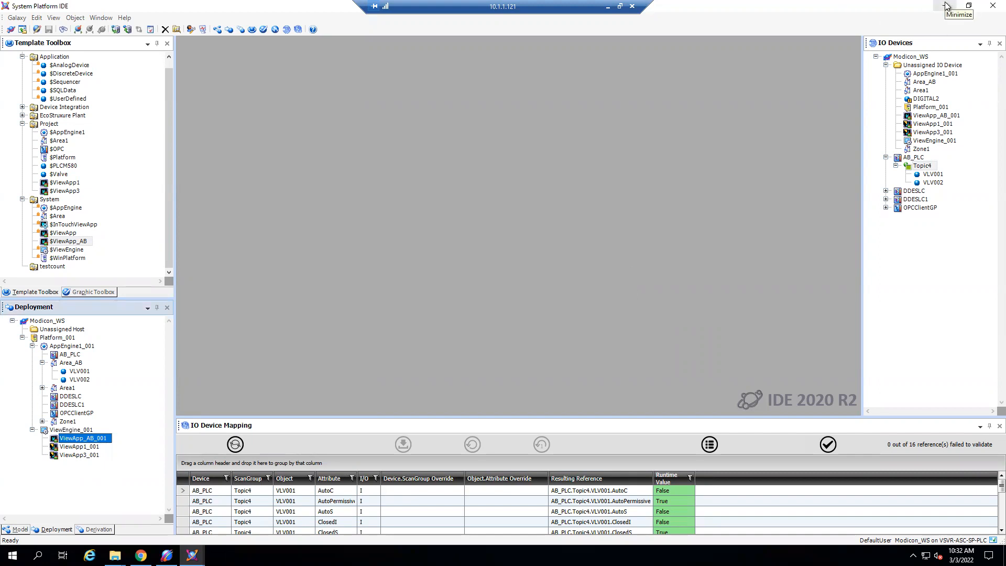
- Switch to the AVEVA OMI Application Manager, launch VIEWAPP_AB_001 and clear the manager out of view of the running application
click(946, 6)
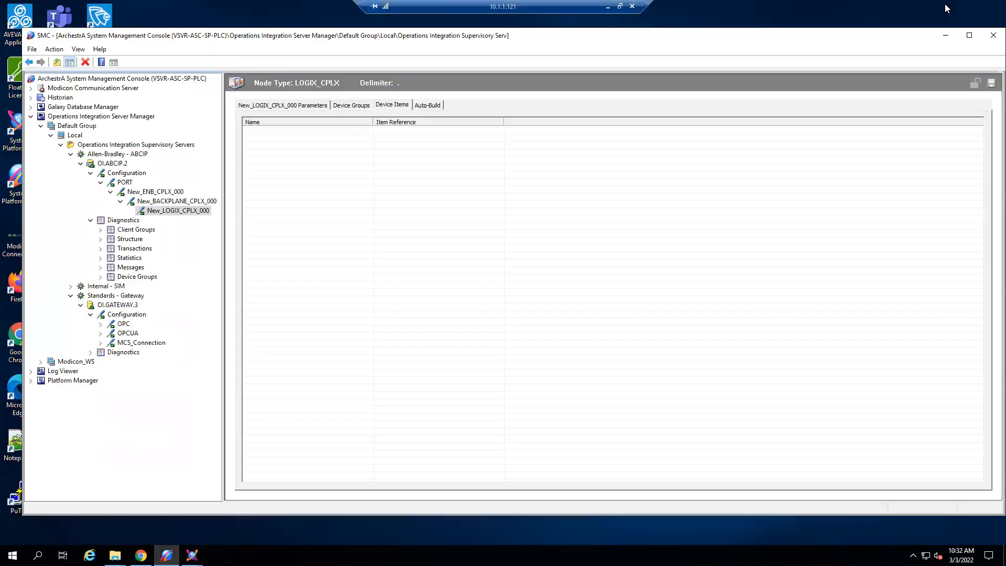
click(946, 35)
double_click(11, 25)
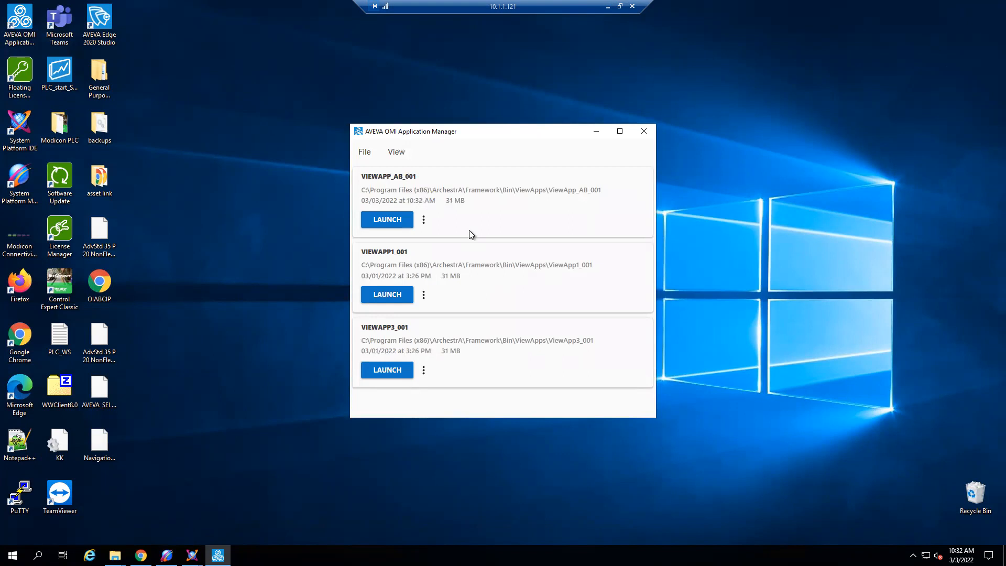
click(401, 222)
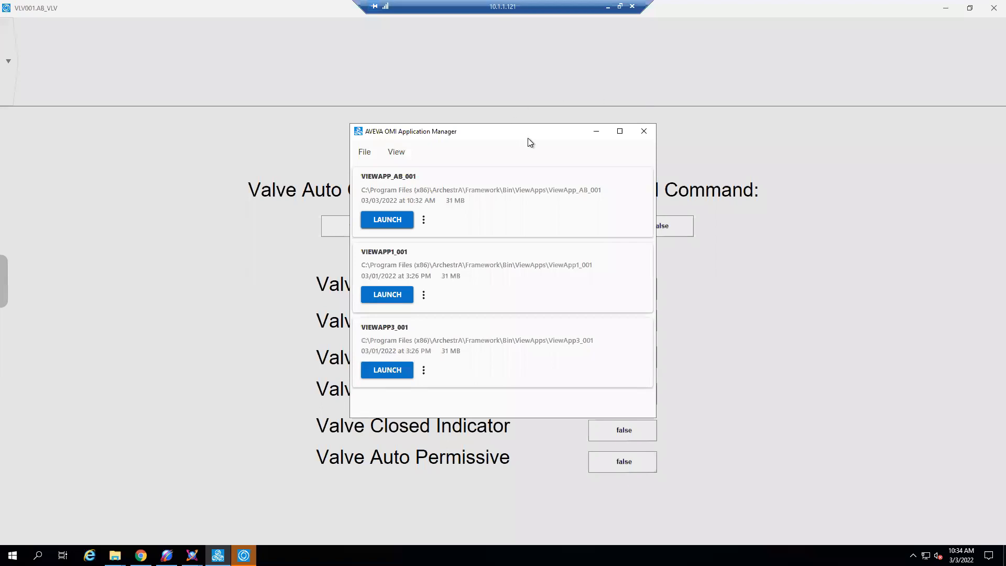
click(596, 131)
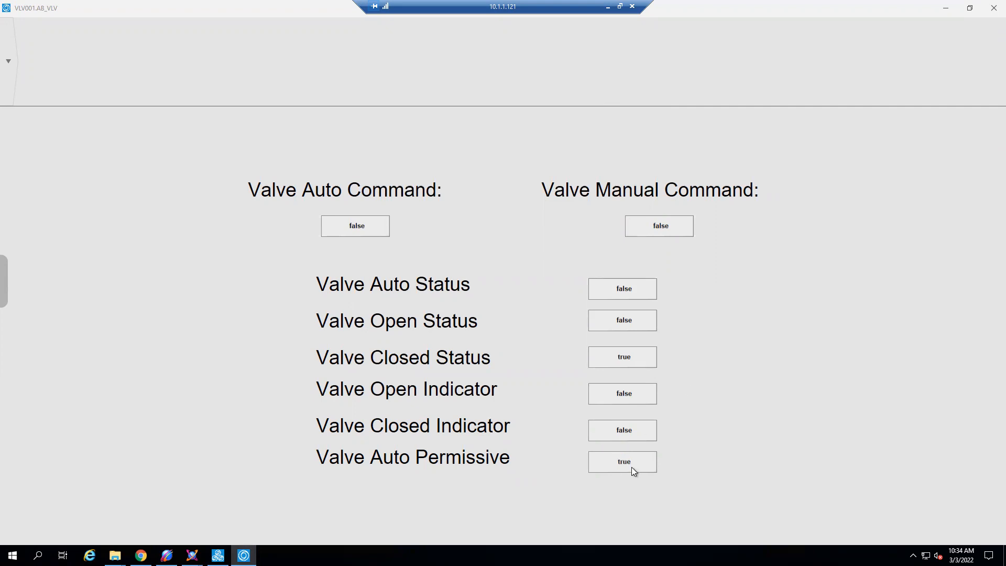
- Navigate the running application through Assets and Area_AB to VLV001 to view the valve's commands and statuses
click(7, 64)
click(26, 122)
click(62, 59)
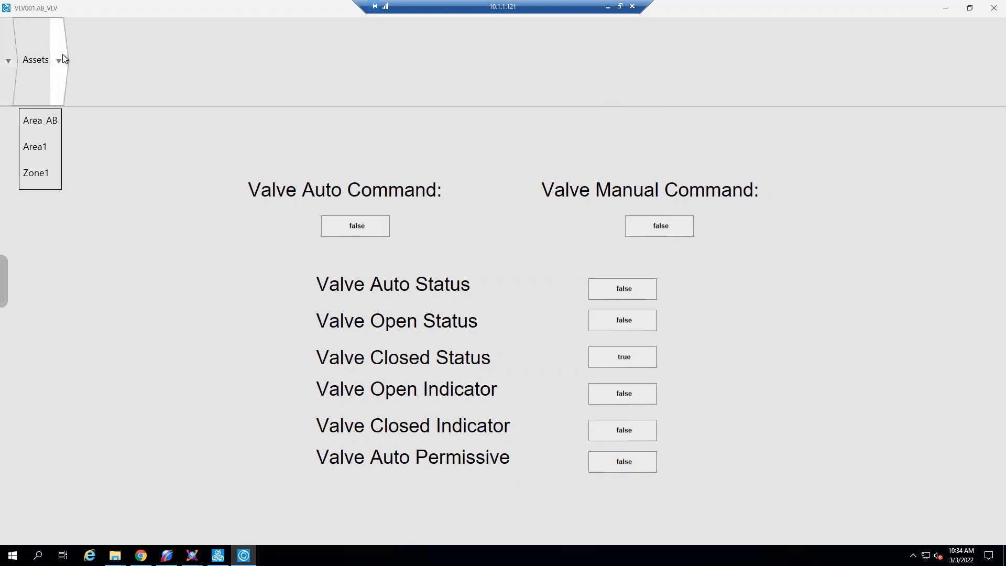
click(46, 123)
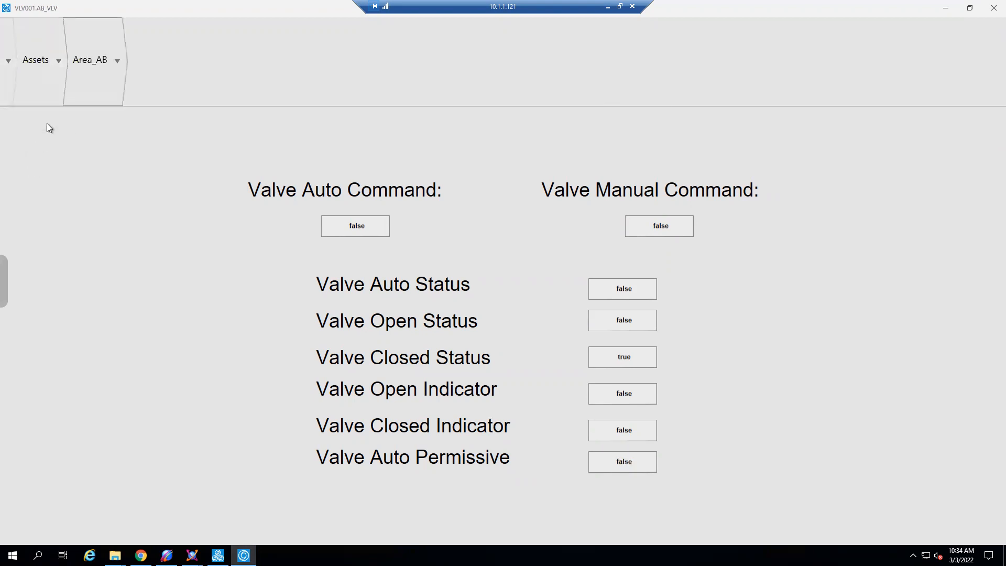
click(115, 63)
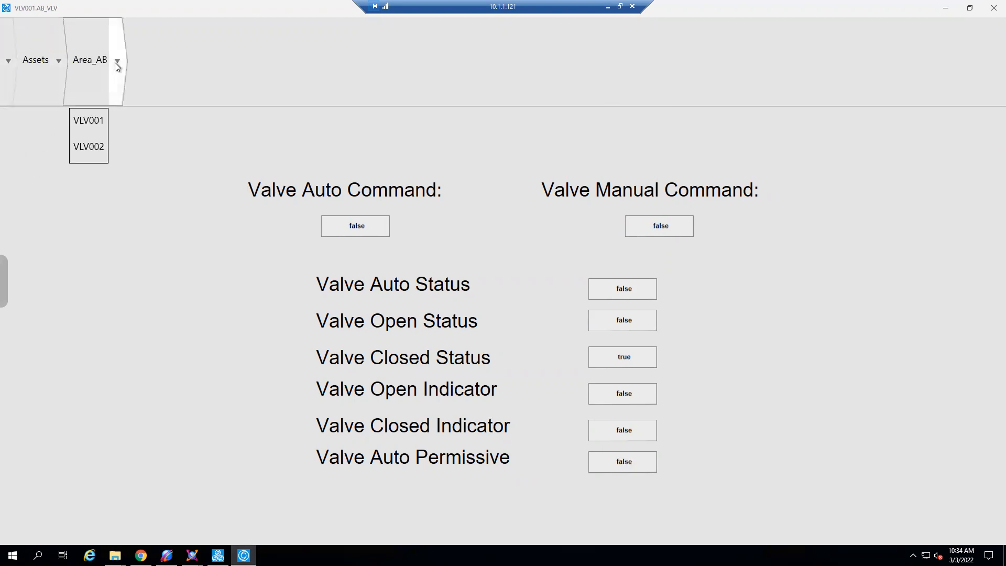
click(95, 127)
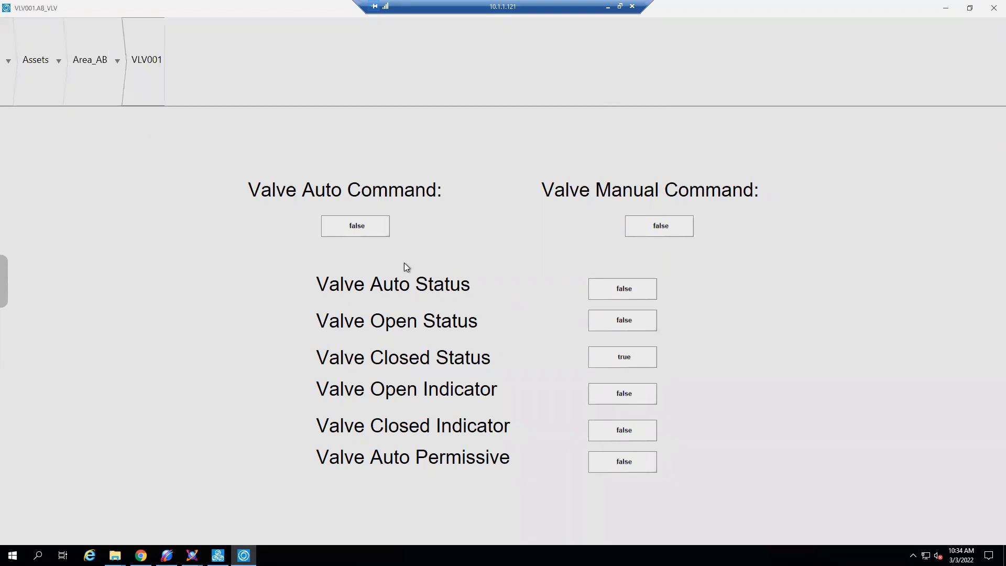
- Switch the displayed asset in Area_AB to VLV002, check its valve values and minimize the running application
click(115, 61)
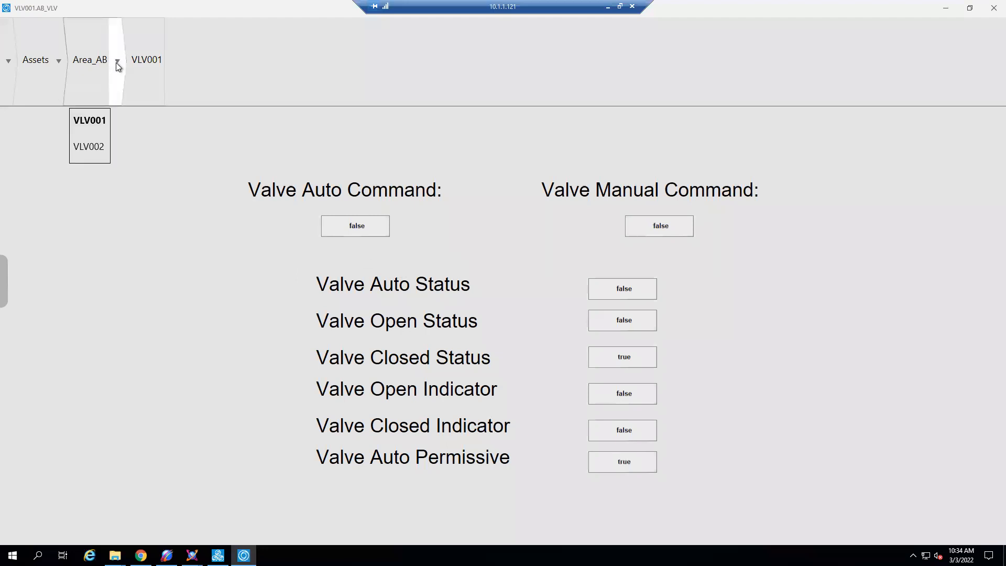
click(96, 146)
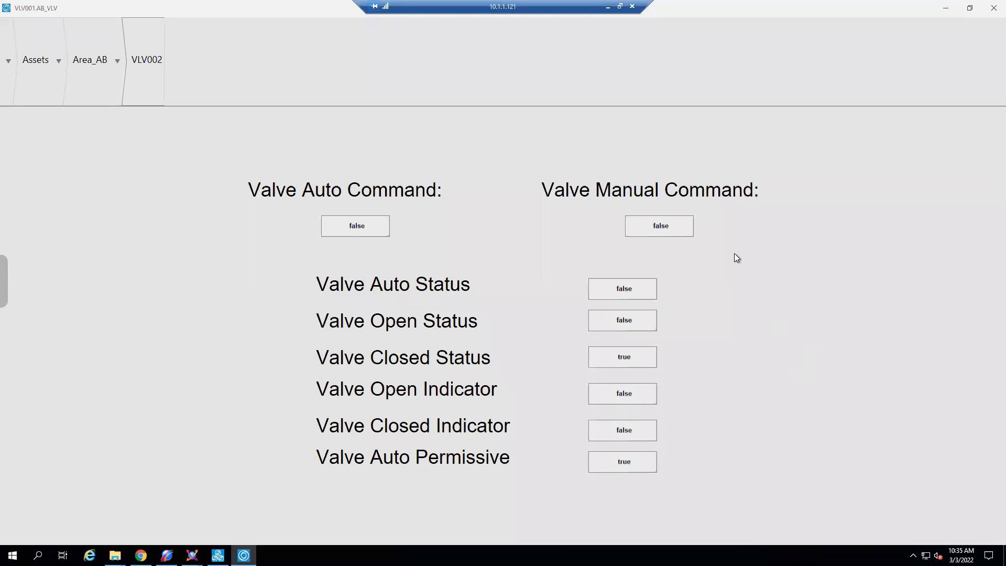
click(944, 11)
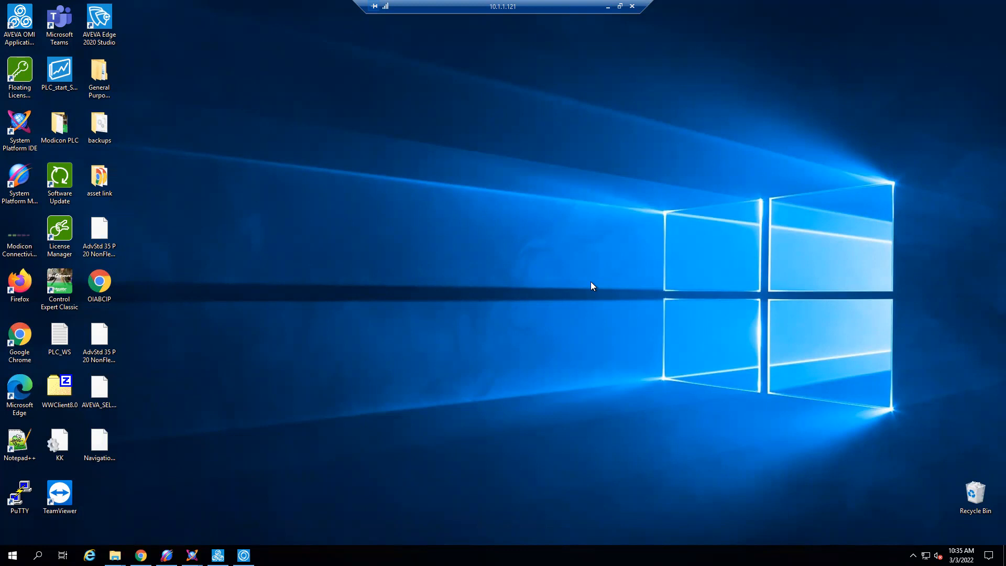
- Switch to the System Platform IDE, glance at VLV001 in the AutoBuild_test galaxy and return to the Modicon_WS galaxy
click(192, 555)
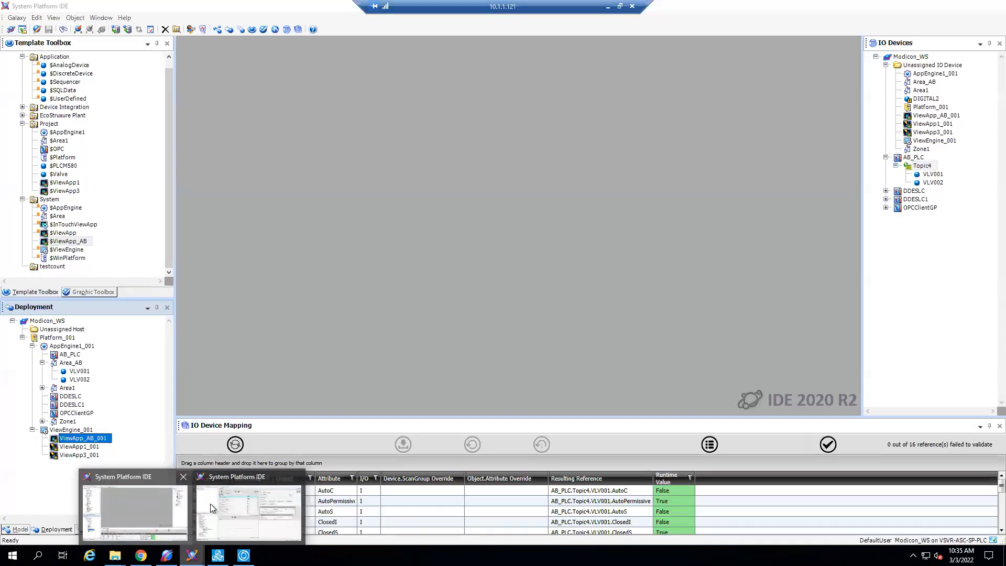
click(220, 506)
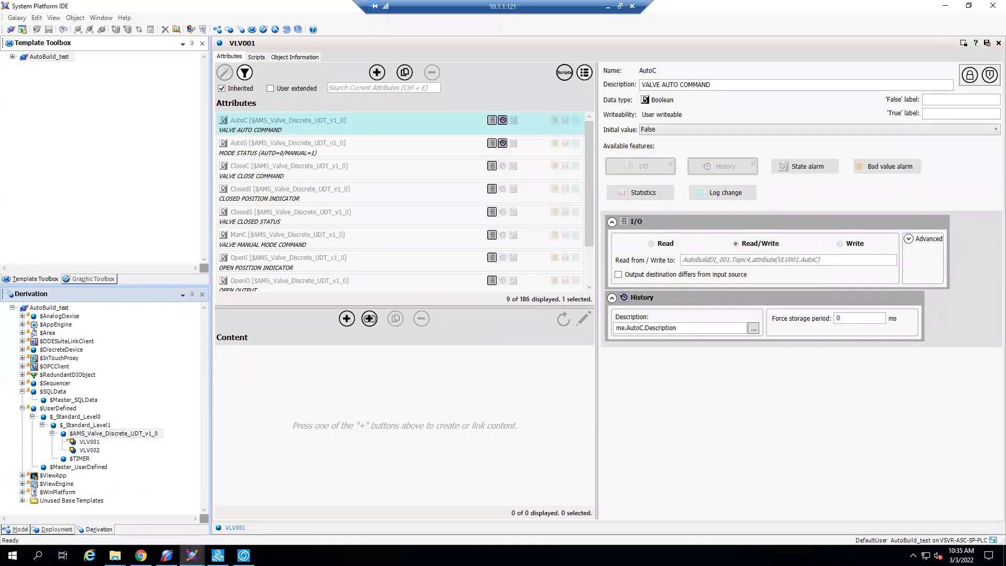
click(191, 555)
click(150, 514)
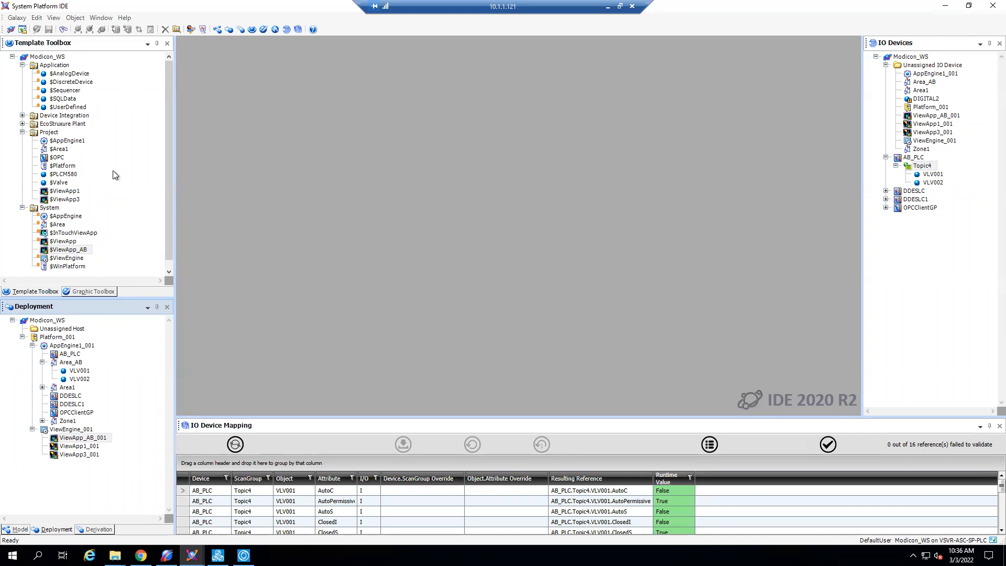
- Review the Project graphics for the AB_VLV symbol and Valve_IOs layout, and point out AB_PLC in the deployment tree
click(86, 291)
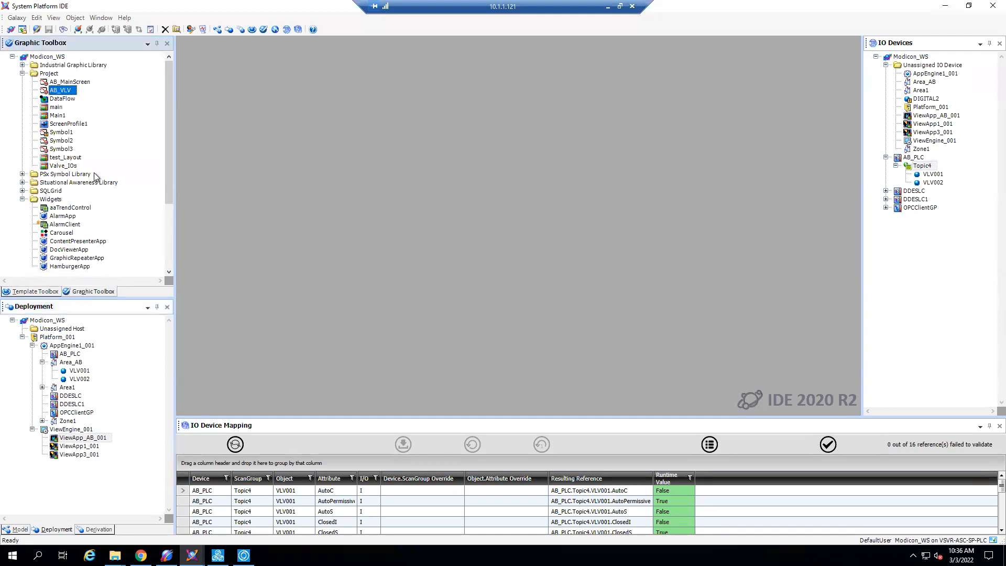
click(78, 354)
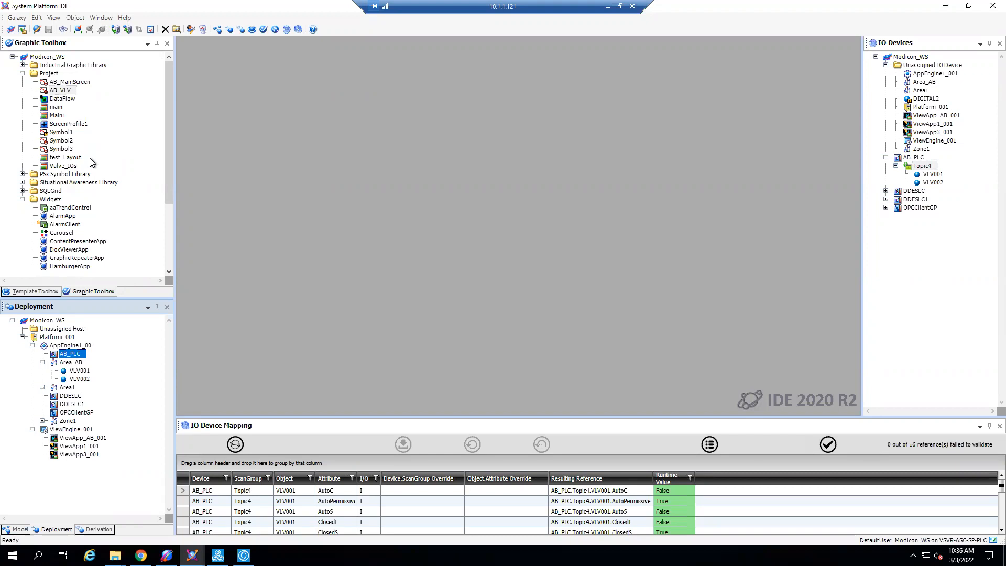
mouse_move(91, 164)
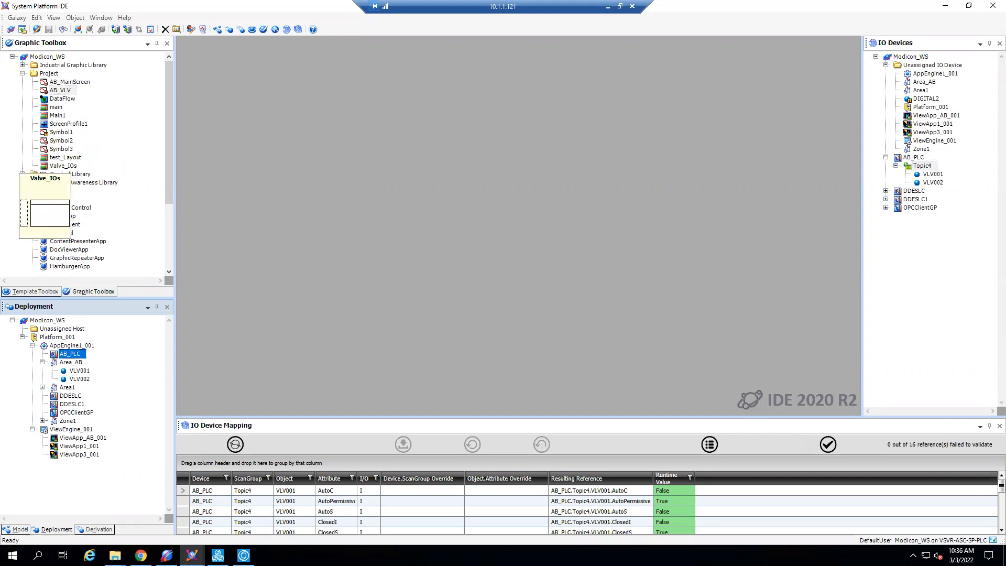